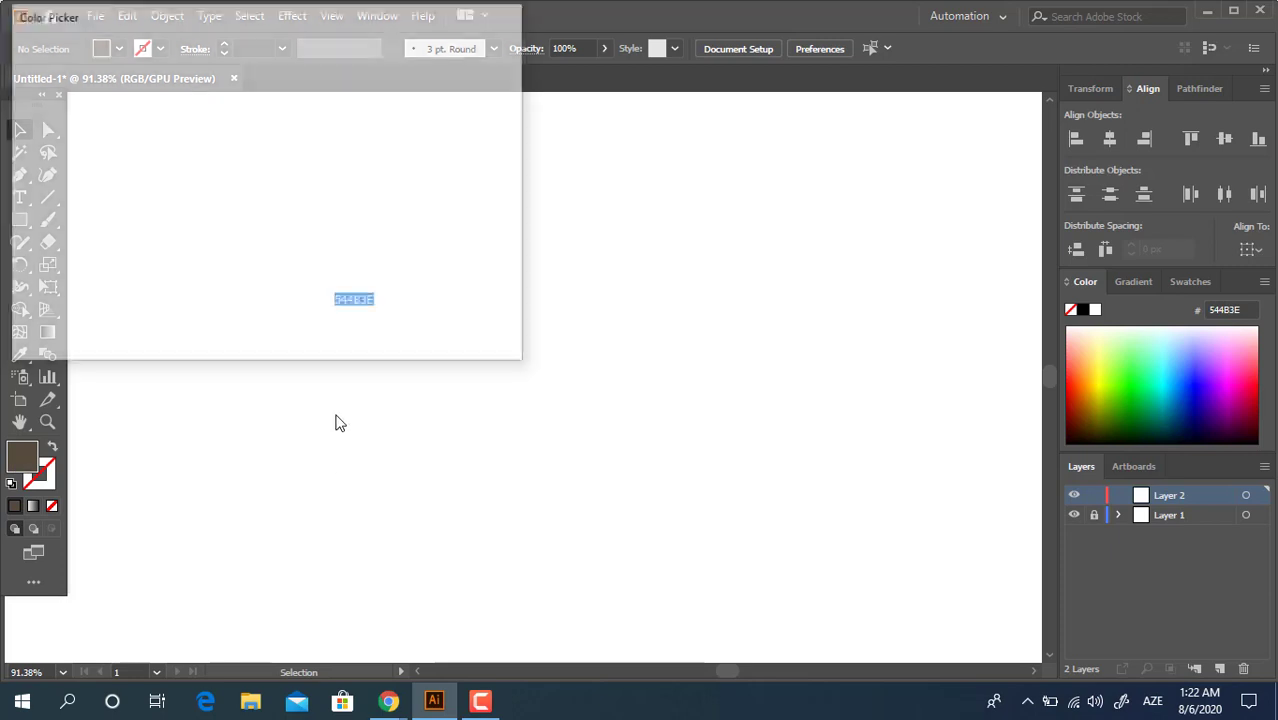
Step: Set the fill colour to light orange F2BC75 and draw a wide rectangle in the middle of the artboard
{"action": "left_click", "coordinate": [177, 88]}
{"action": "left_click", "coordinate": [152, 80]}
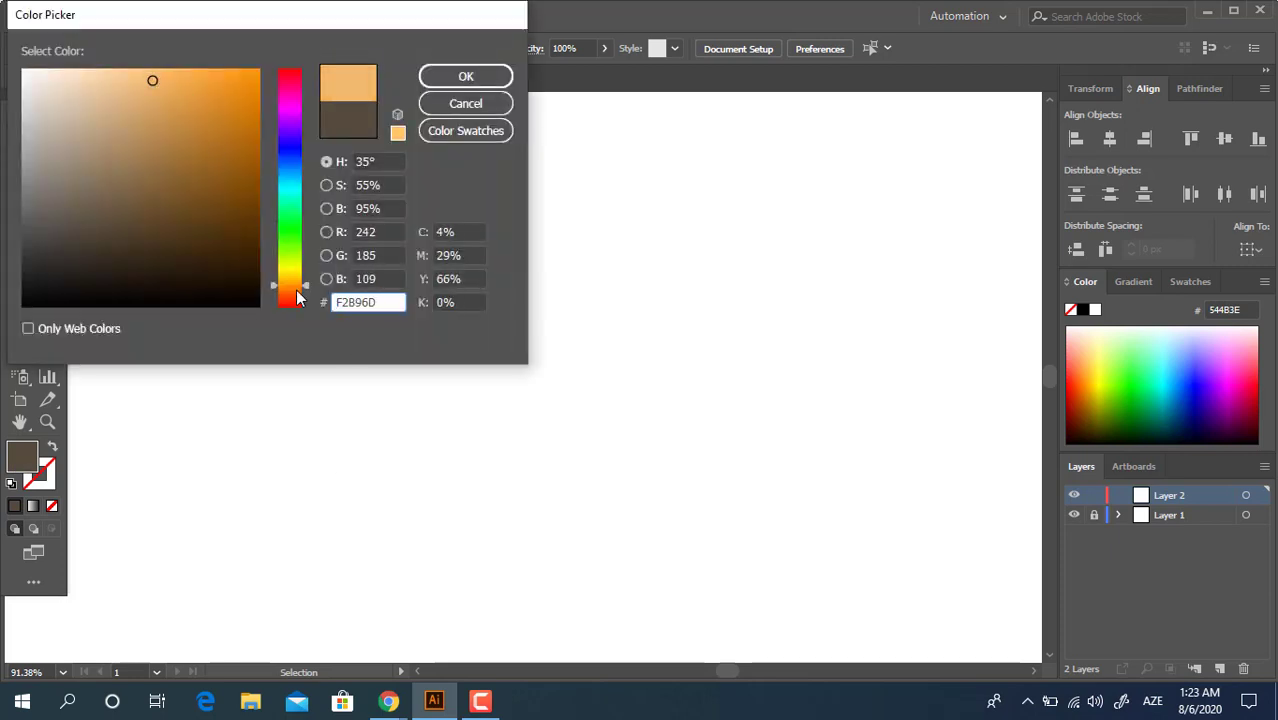
{"action": "left_click", "coordinate": [465, 77]}
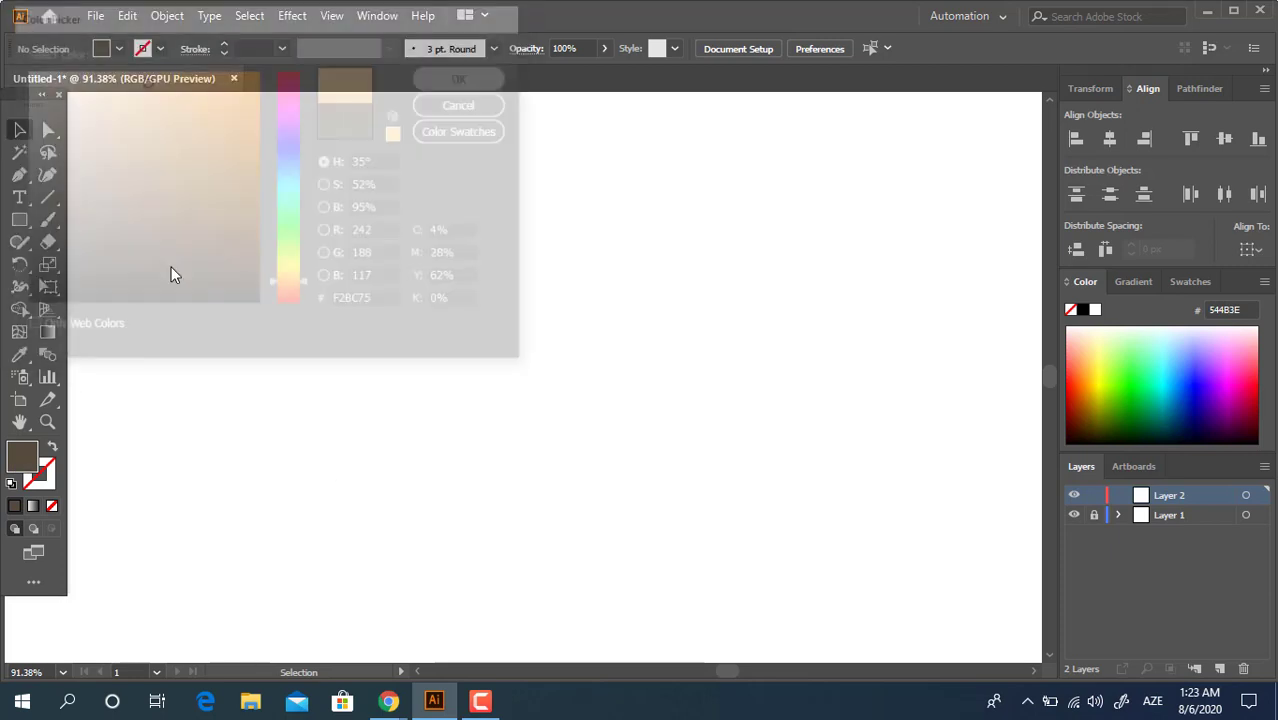
{"action": "key", "text": "m"}
{"action": "left_click_drag", "start_coordinate": [264, 316], "coordinate": [695, 466]}
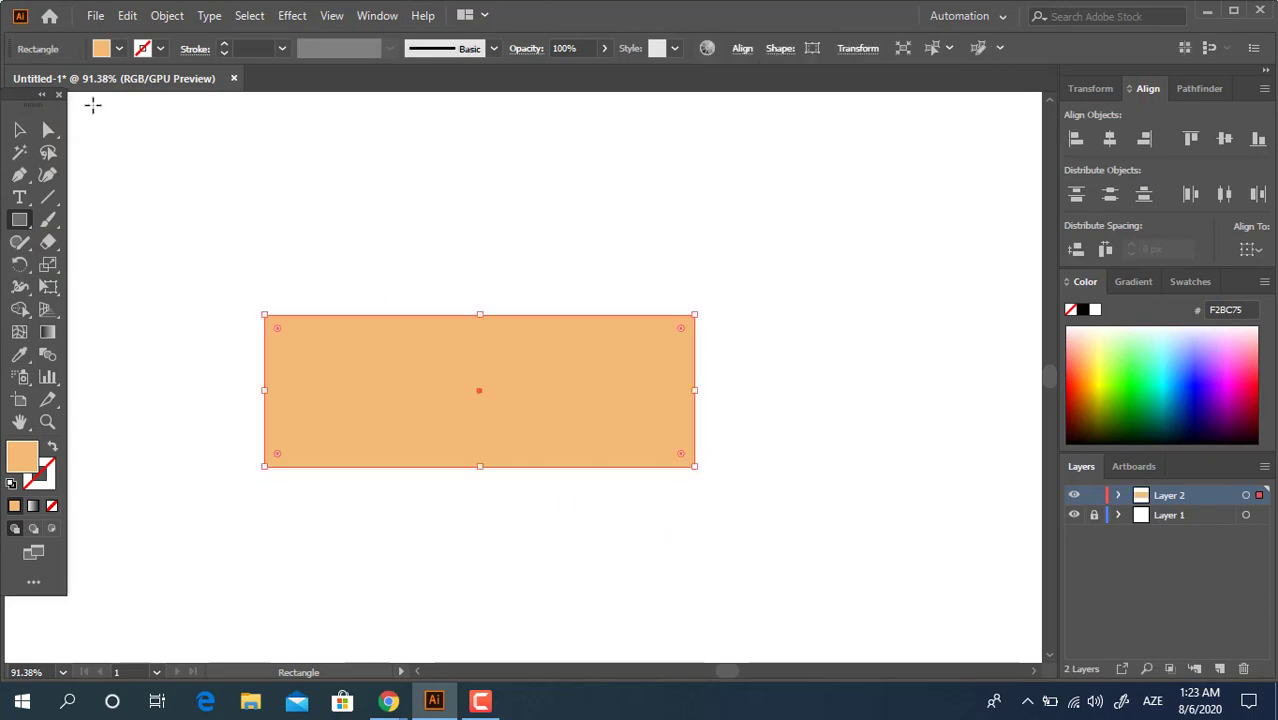
Step: Pull the rectangle's upper-right corner outward into a bow and round the lower-right corner to about 119 px
{"action": "key", "text": "a"}
{"action": "left_click_drag", "start_coordinate": [694, 316], "coordinate": [788, 290]}
{"action": "left_click_drag", "start_coordinate": [766, 503], "coordinate": [602, 455]}
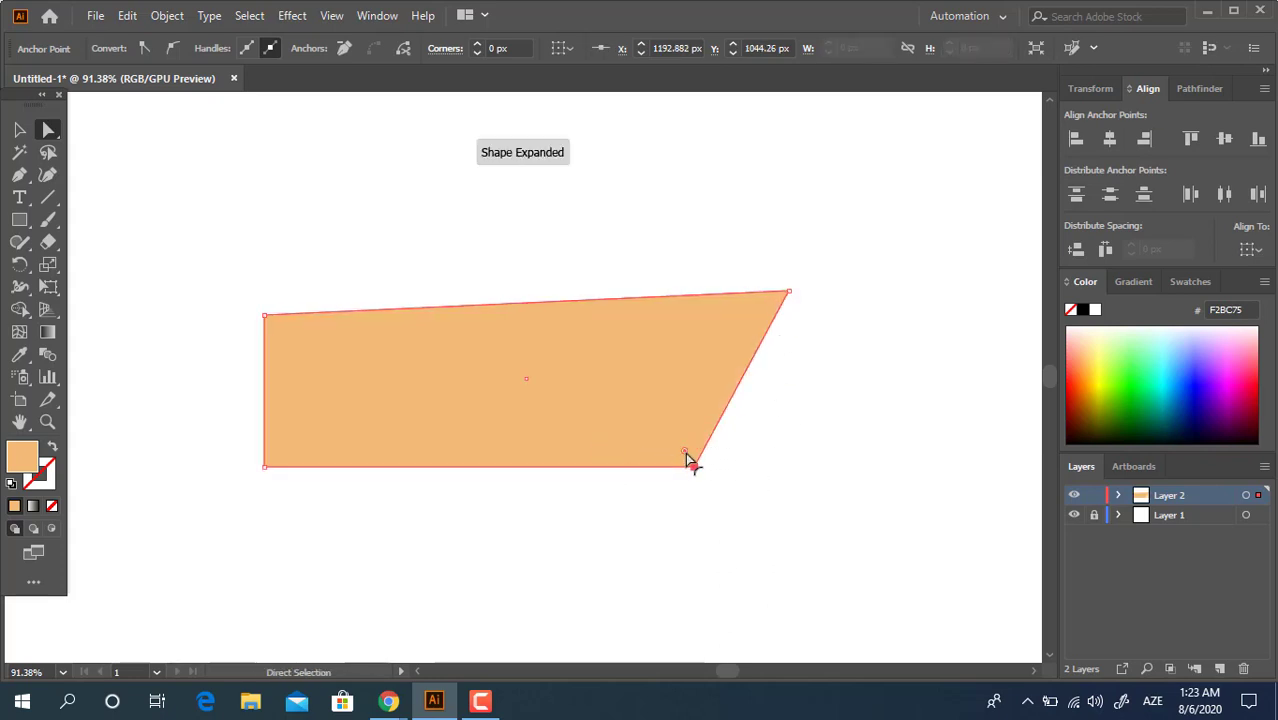
{"action": "left_click_drag", "start_coordinate": [686, 454], "coordinate": [640, 312]}
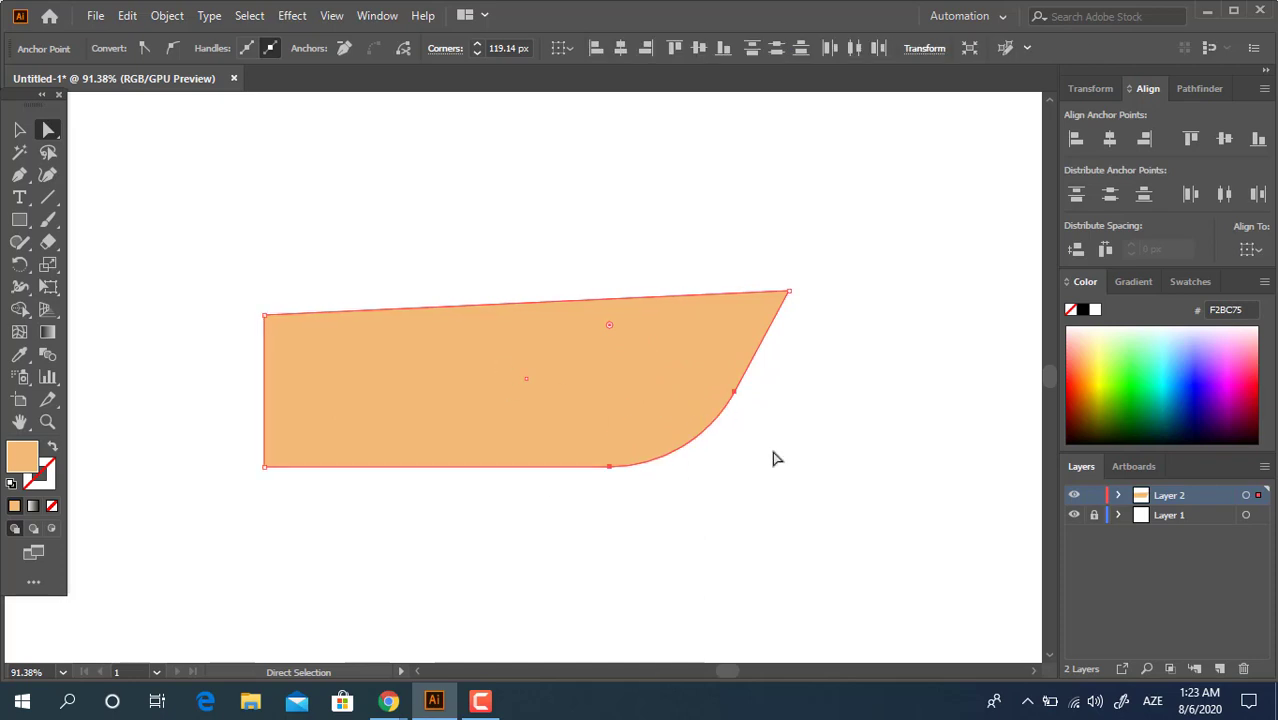
{"action": "left_click", "coordinate": [399, 254]}
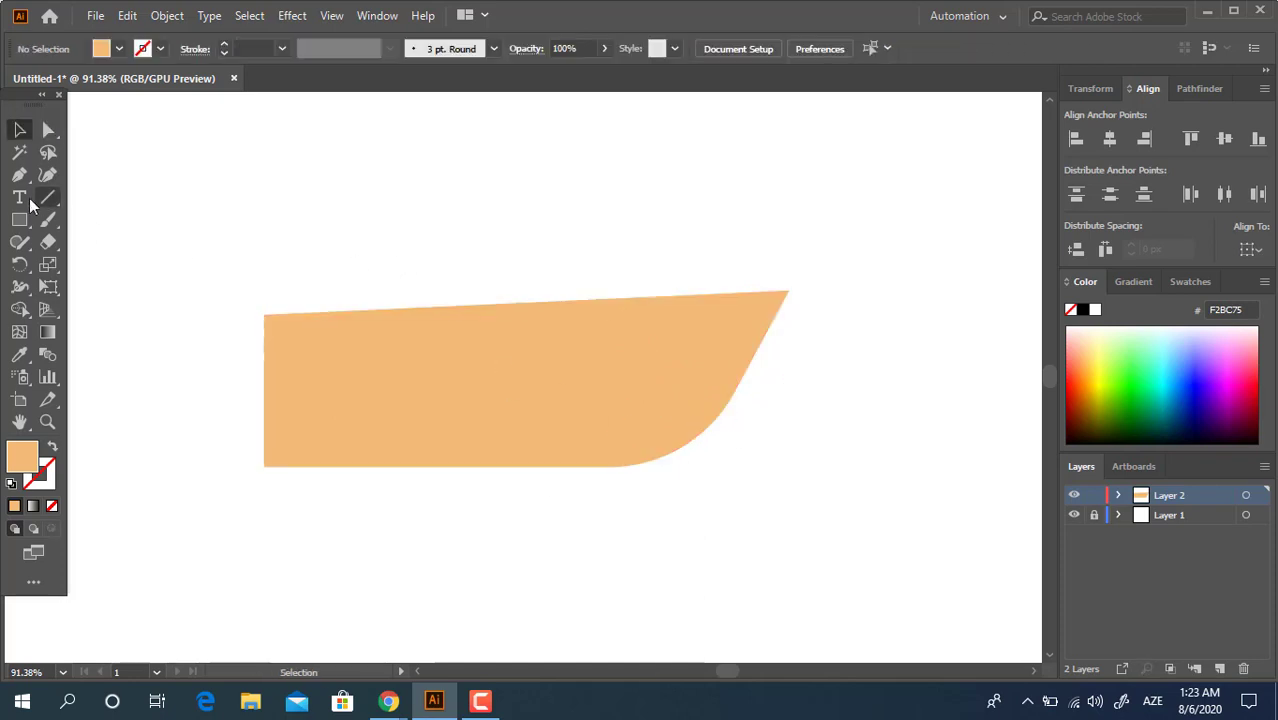
Step: Draw a closed four-sided slanted shape with the Pen tool over the lower part of the hull
{"action": "left_click", "coordinate": [19, 174]}
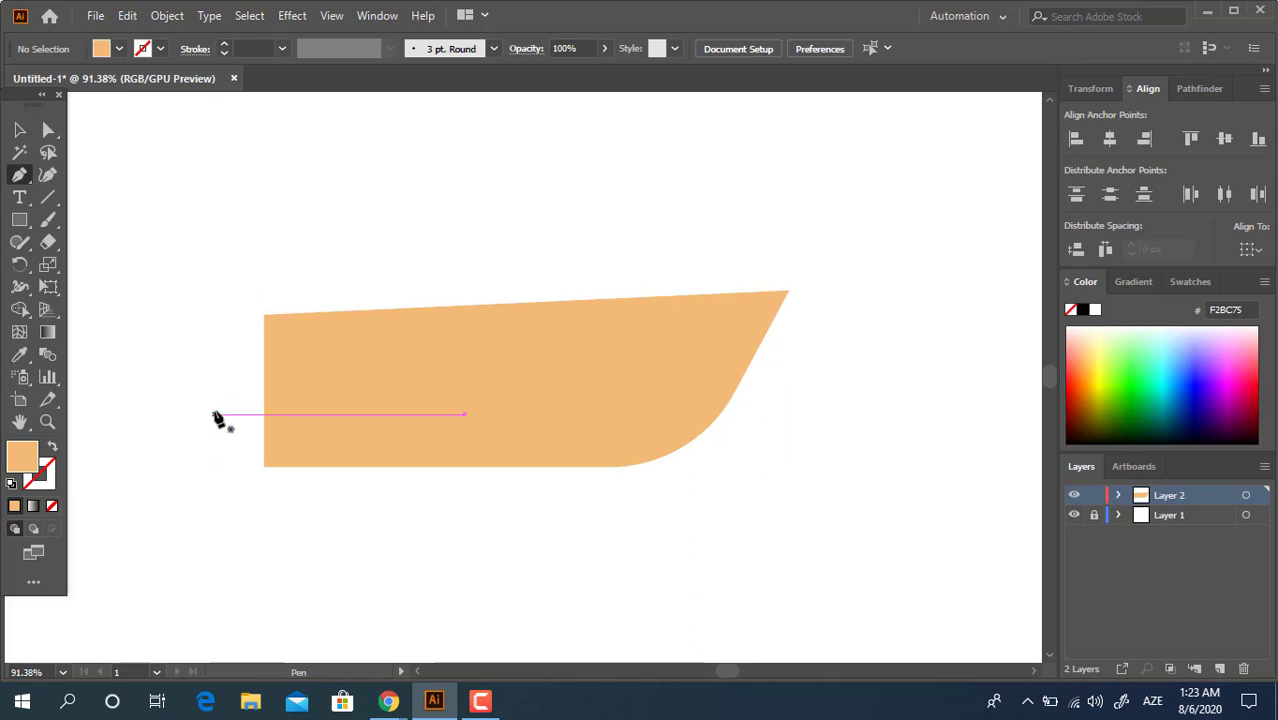
{"action": "left_click", "coordinate": [214, 401]}
{"action": "left_click", "coordinate": [771, 368]}
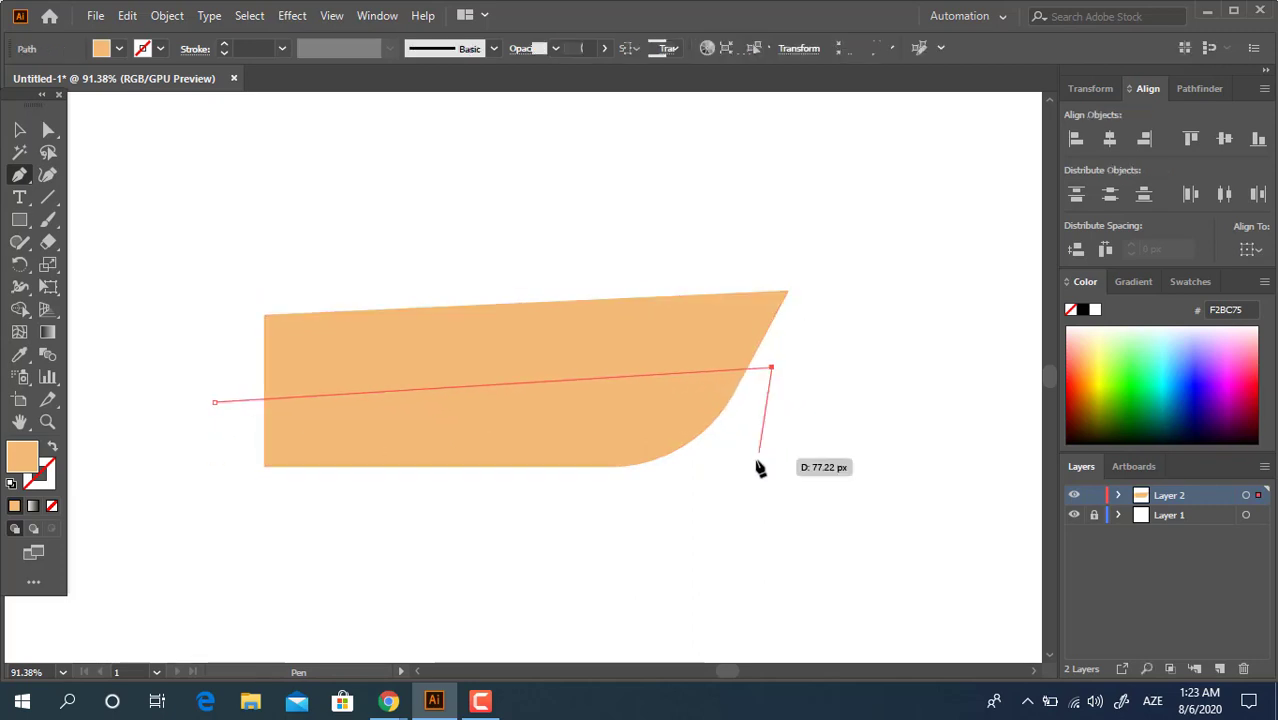
{"action": "left_click", "coordinate": [735, 462]}
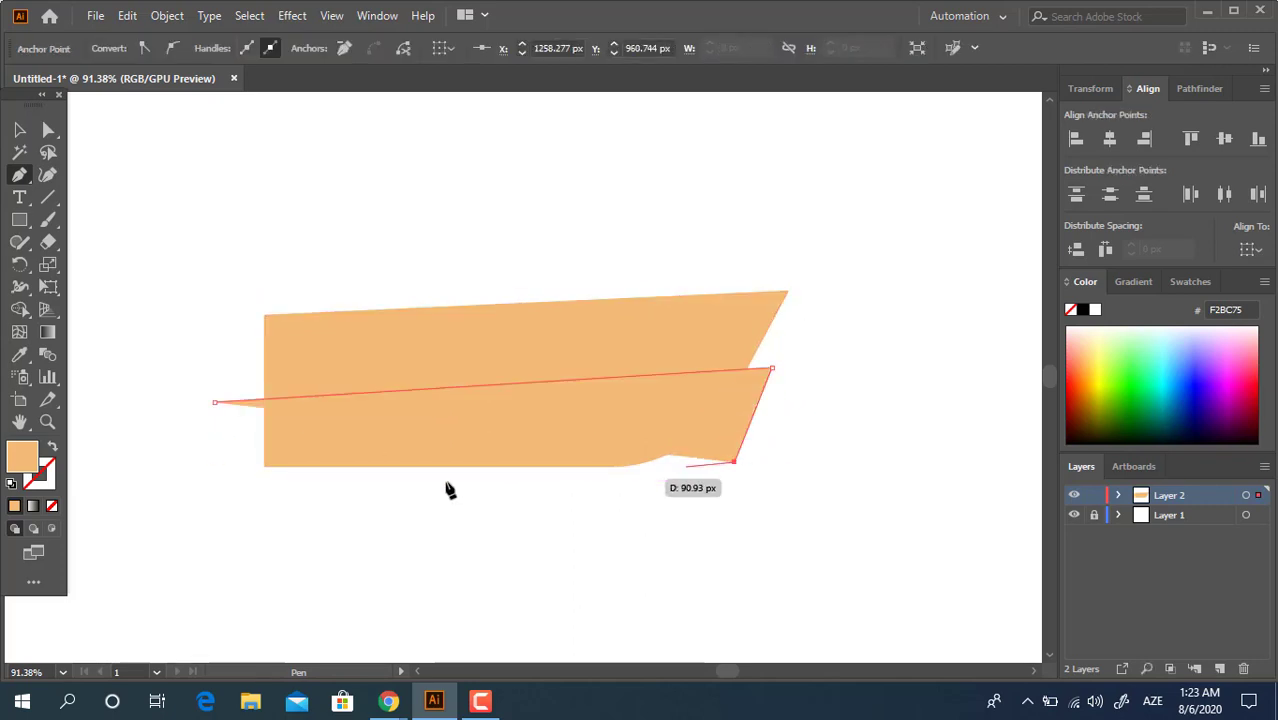
{"action": "left_click", "coordinate": [203, 487]}
{"action": "left_click", "coordinate": [214, 402]}
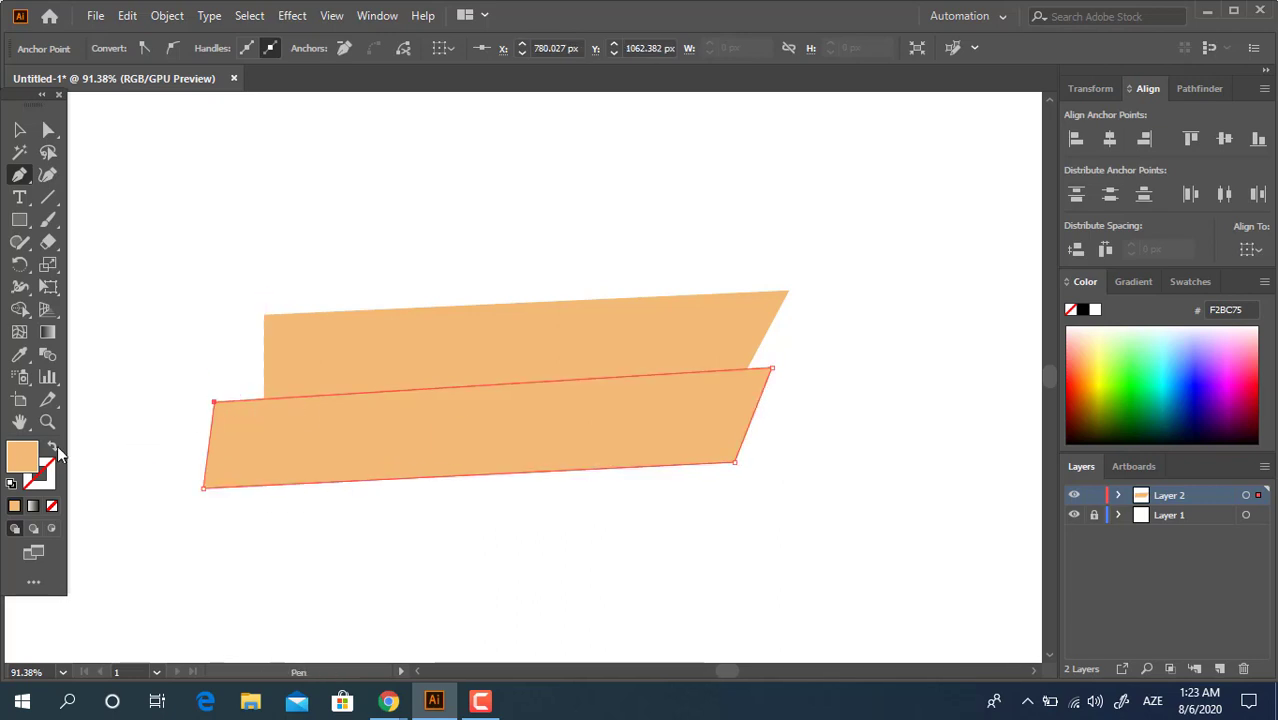
Step: Fill the slanted lower shape with the darker orange EAA459
{"action": "double_click", "coordinate": [24, 459]}
{"action": "left_click_drag", "start_coordinate": [165, 87], "coordinate": [169, 88]}
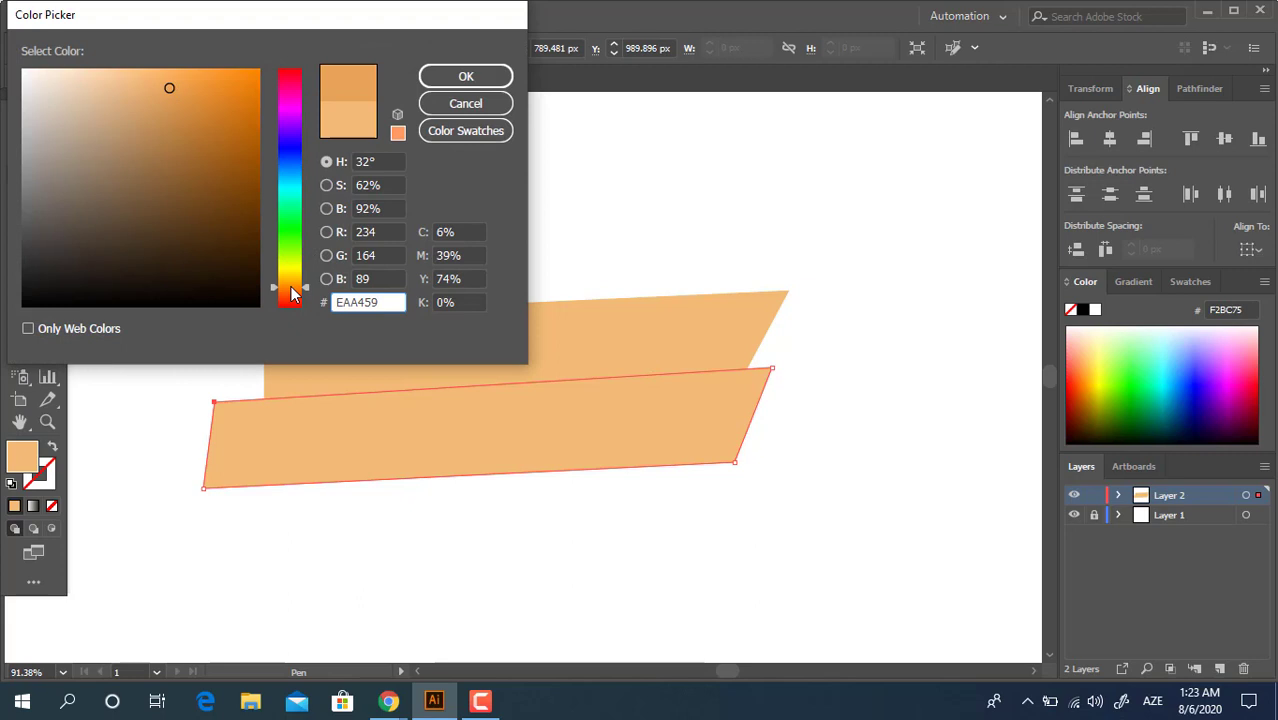
{"action": "left_click", "coordinate": [465, 80]}
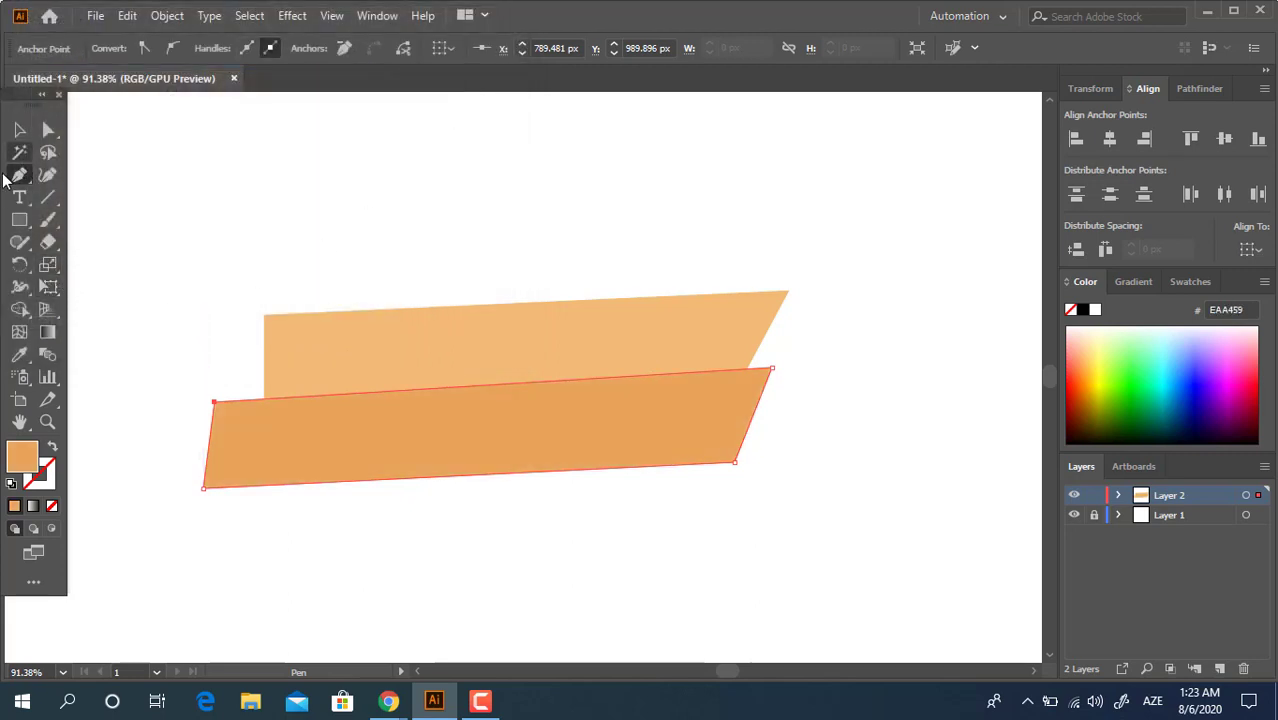
Step: Draw a thin horizontal strip across the hull and a taller rectangle directly above it covering the hull's upper edge
{"action": "left_click", "coordinate": [19, 219]}
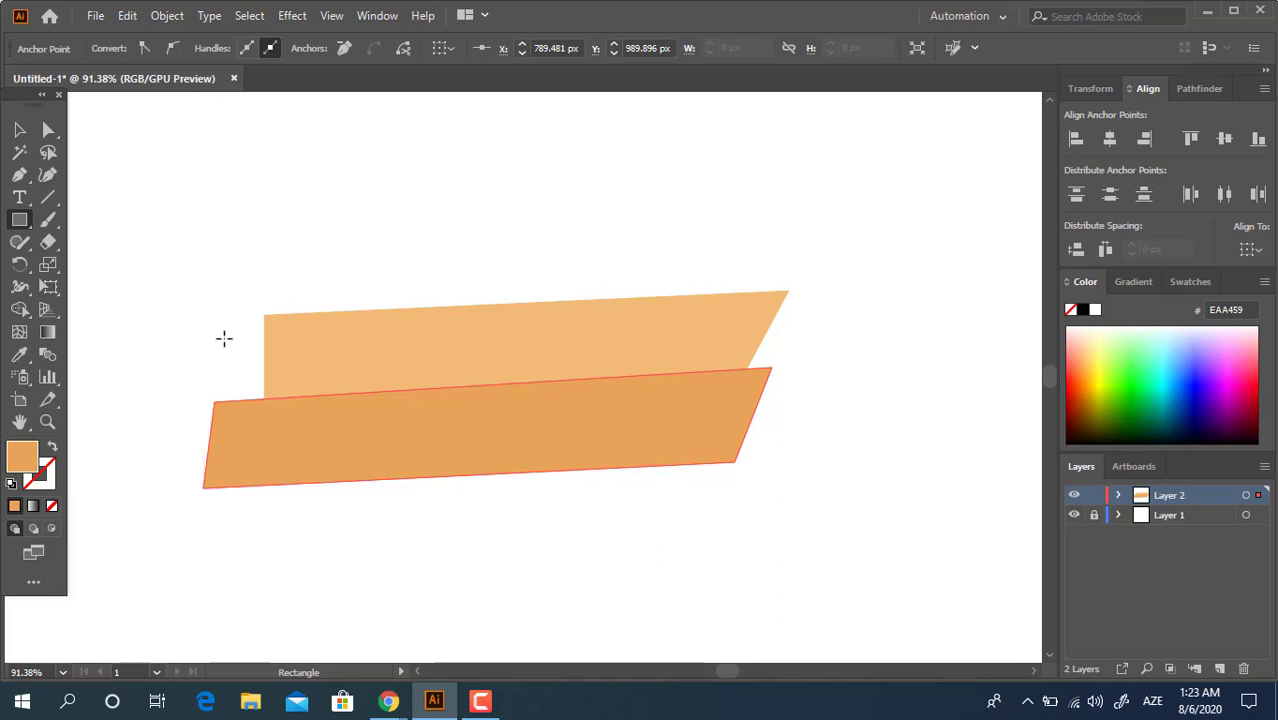
{"action": "left_click_drag", "start_coordinate": [224, 339], "coordinate": [791, 347]}
{"action": "left_click_drag", "start_coordinate": [185, 335], "coordinate": [866, 235]}
Step: Fill the tall upper rectangle with green 48AA64
{"action": "double_click", "coordinate": [36, 457]}
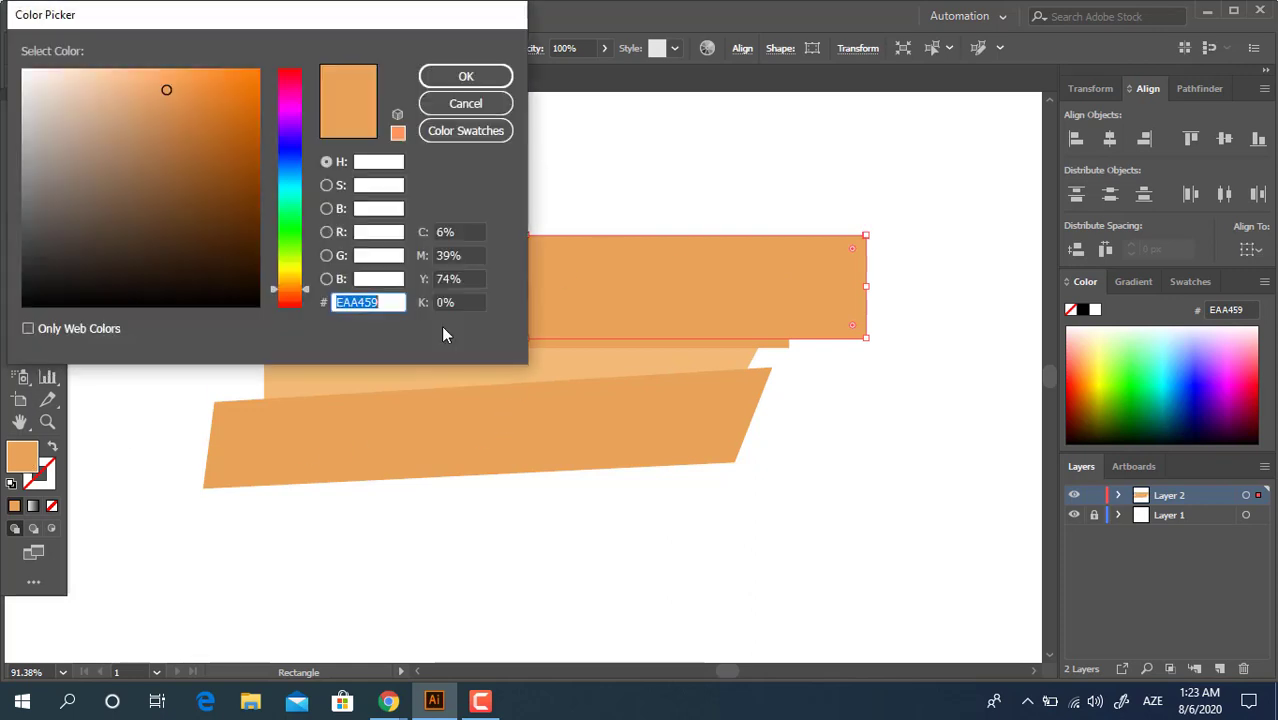
{"action": "left_click", "coordinate": [287, 226]}
{"action": "left_click_drag", "start_coordinate": [186, 136], "coordinate": [160, 146]}
{"action": "left_click", "coordinate": [465, 77]}
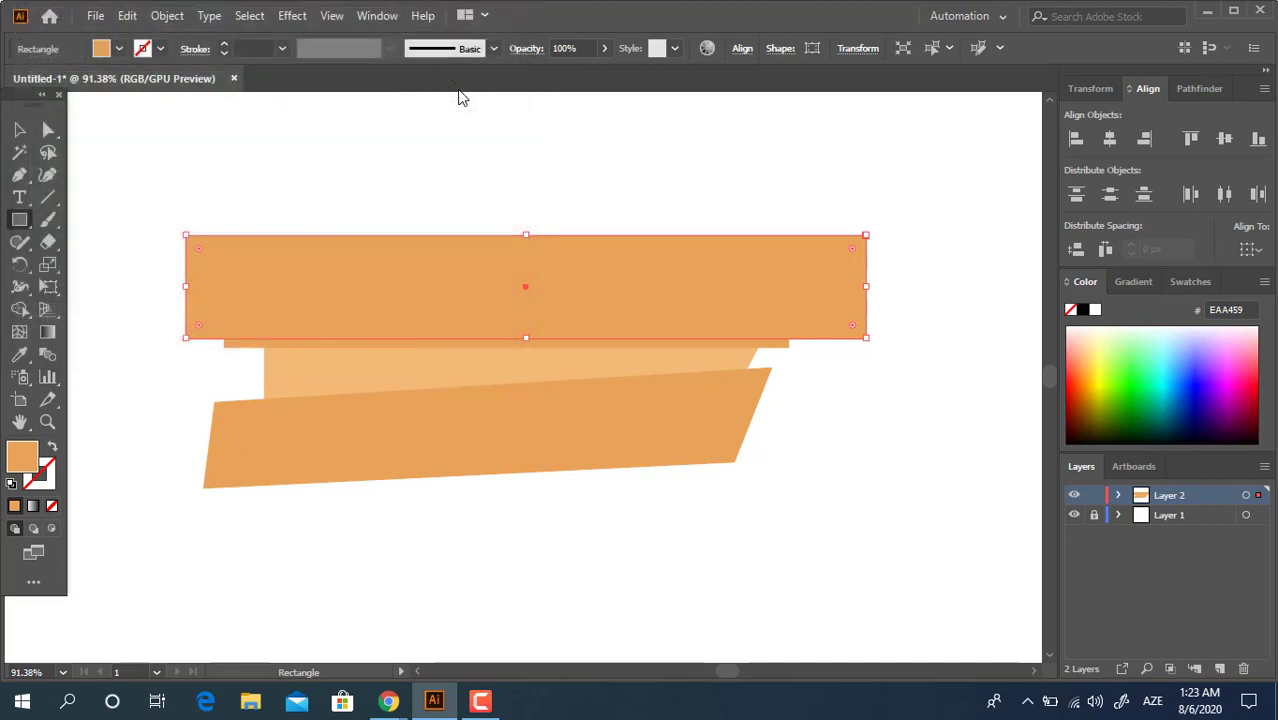
Step: Recolour the thin strip below the green rectangle to reddish orange E27944
{"action": "left_click", "coordinate": [35, 138]}
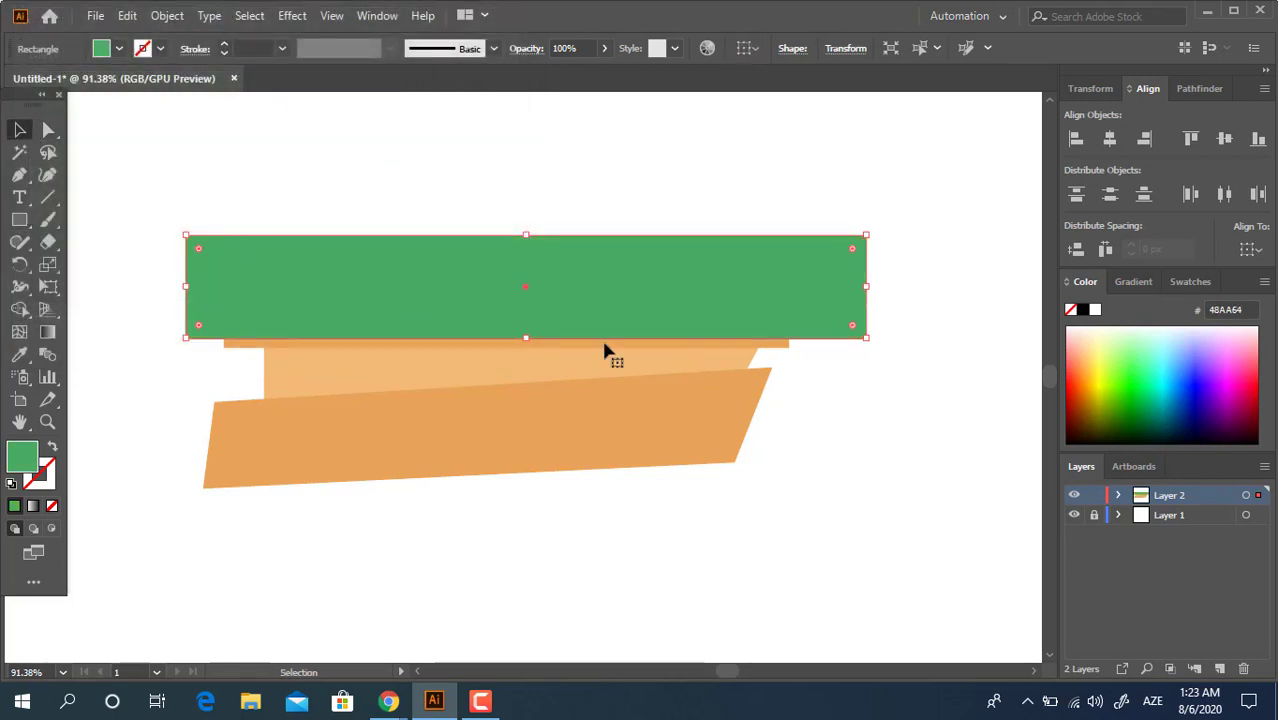
{"action": "left_click", "coordinate": [784, 343]}
{"action": "double_click", "coordinate": [22, 458]}
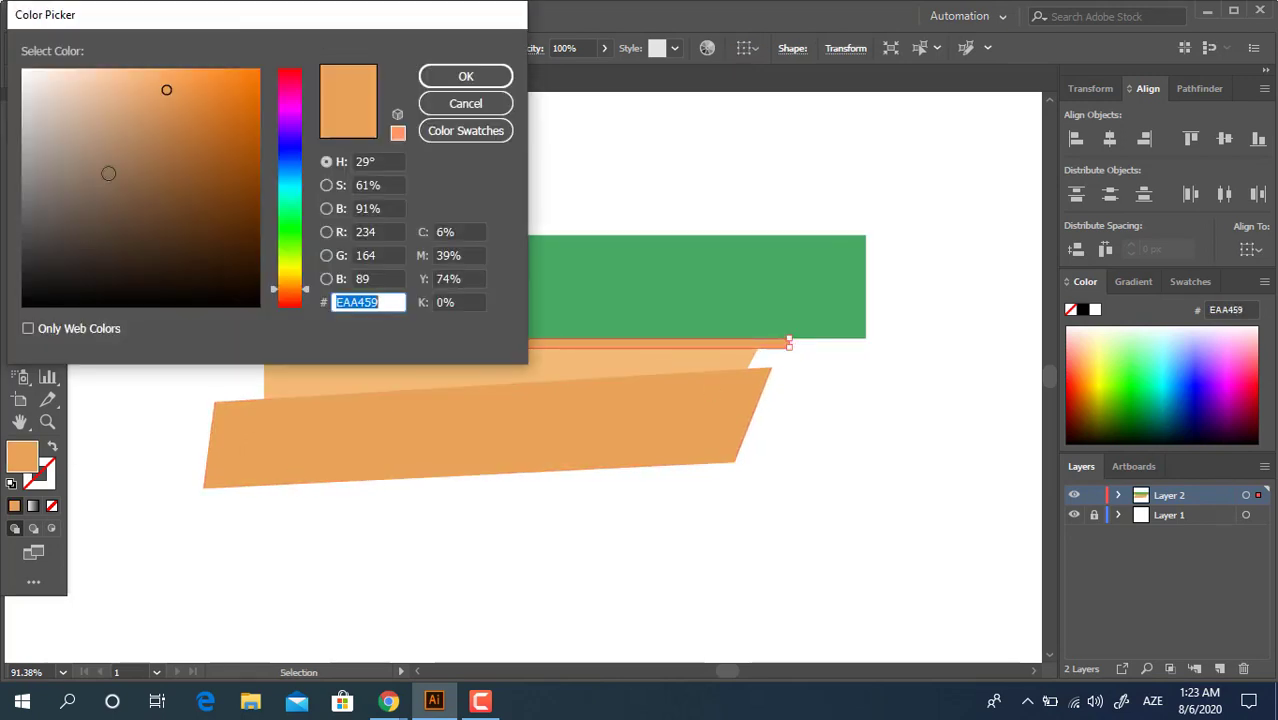
{"action": "left_click", "coordinate": [190, 95]}
{"action": "left_click", "coordinate": [290, 291]}
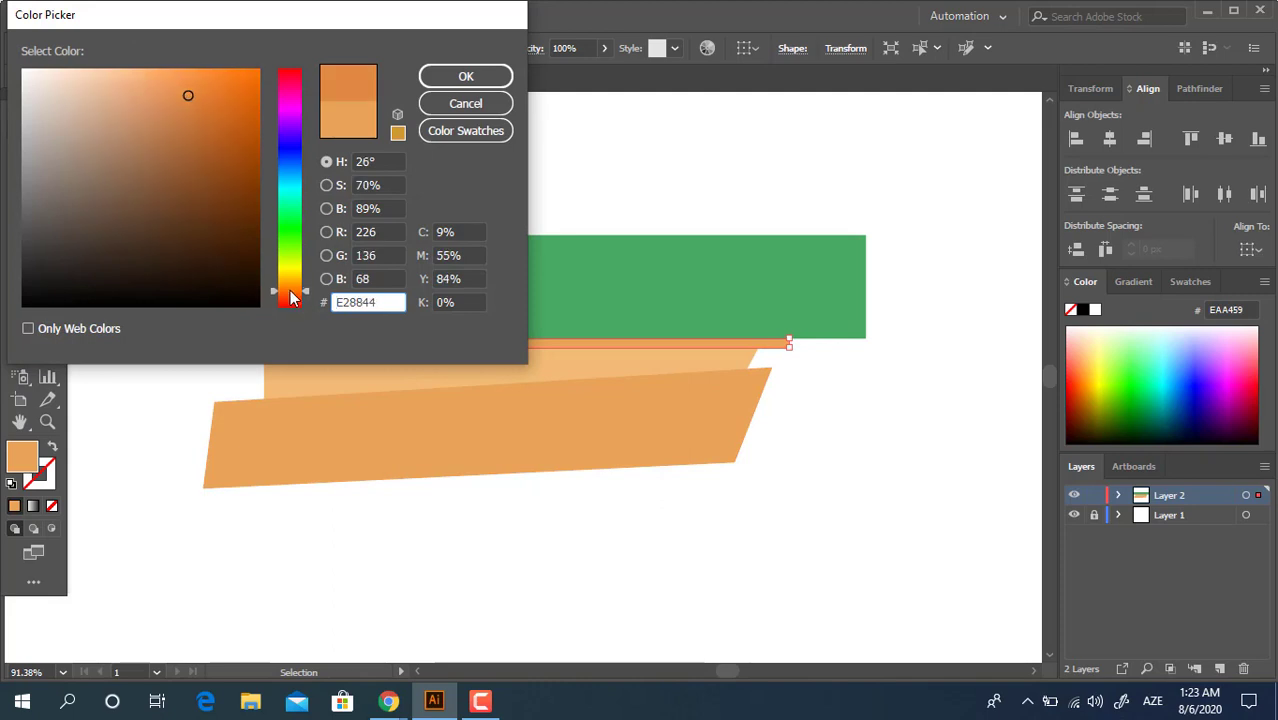
{"action": "left_click", "coordinate": [484, 77]}
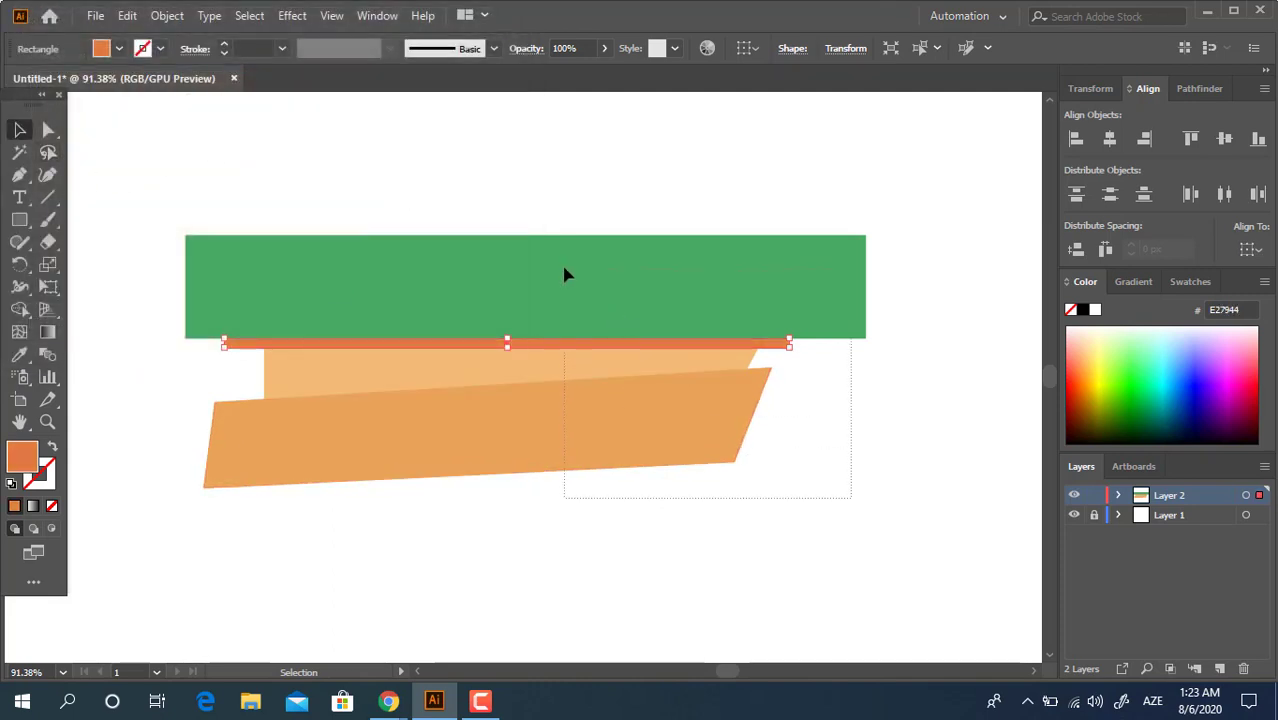
Step: Select all shapes, split them with Pathfinder Divide and ungroup the resulting pieces
{"action": "key", "text": "ctrl+a"}
{"action": "left_click", "coordinate": [1198, 88]}
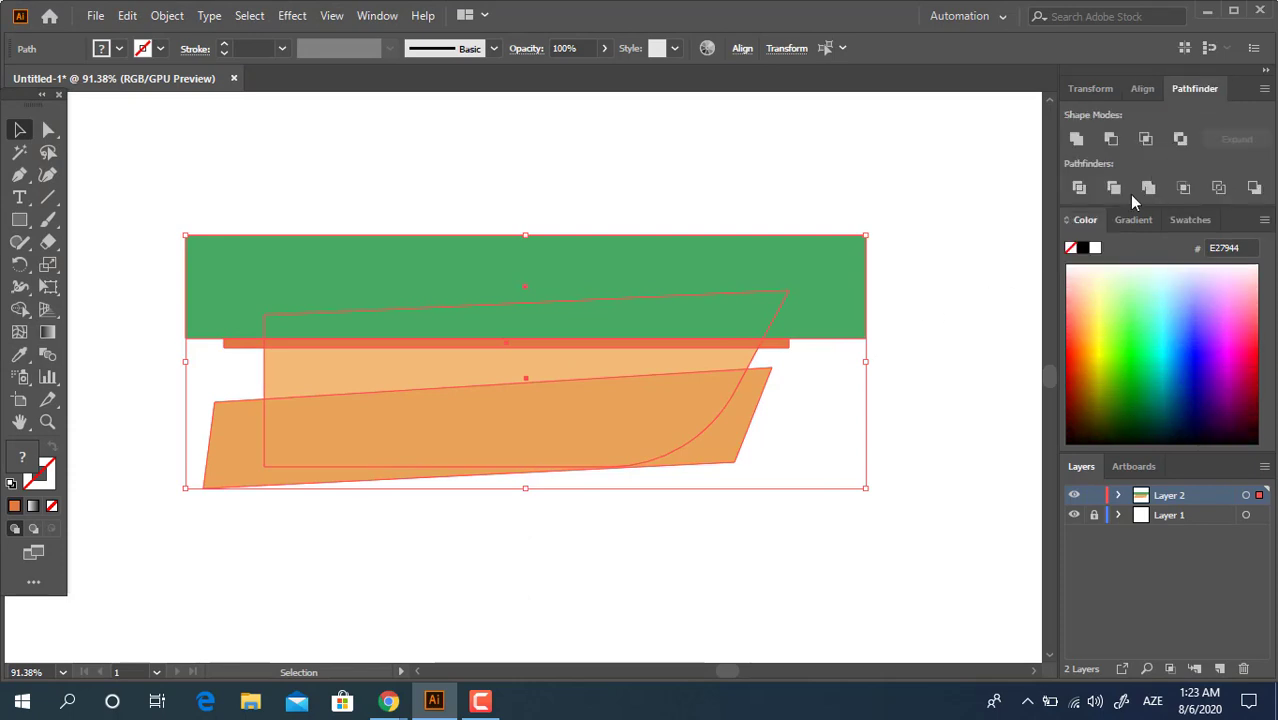
{"action": "left_click", "coordinate": [1078, 190]}
{"action": "right_click", "coordinate": [684, 328]}
{"action": "left_click", "coordinate": [740, 474]}
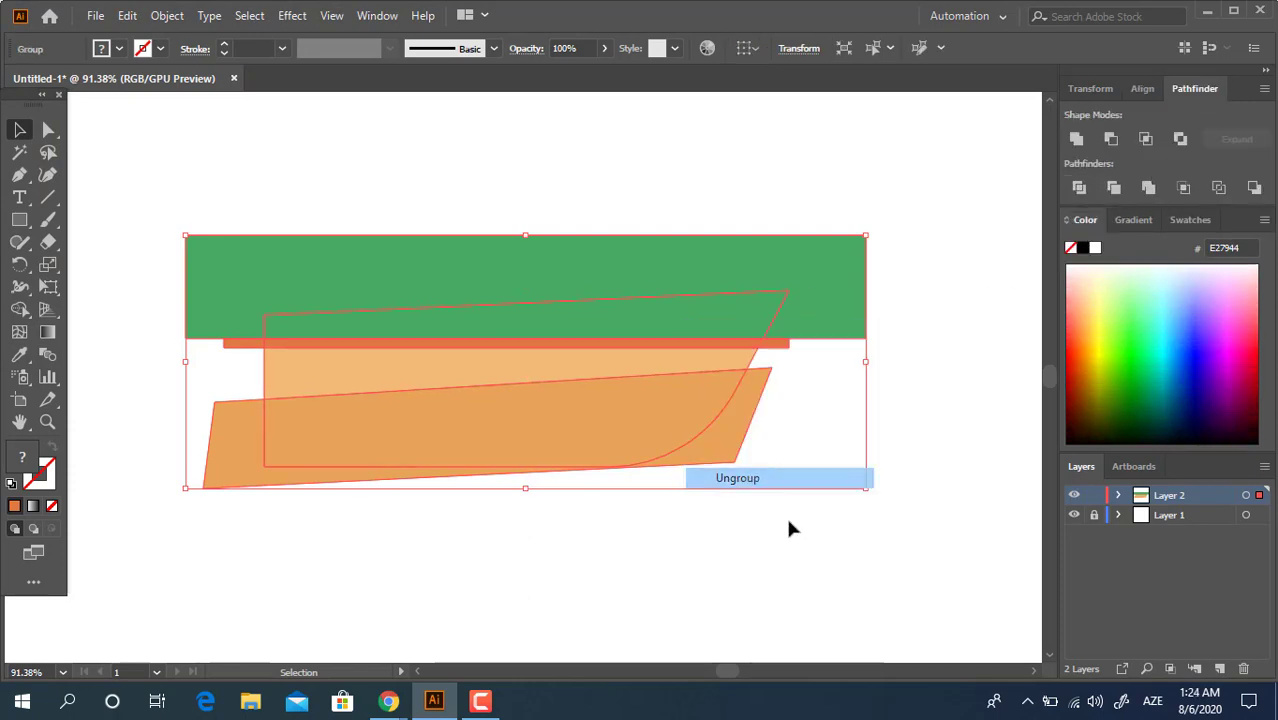
Step: Remove the divided pieces that lie outside the hull outline, keeping only the coloured bands inside it
{"action": "left_click_drag", "start_coordinate": [823, 548], "coordinate": [739, 456]}
{"action": "left_click_drag", "start_coordinate": [786, 340], "coordinate": [784, 334]}
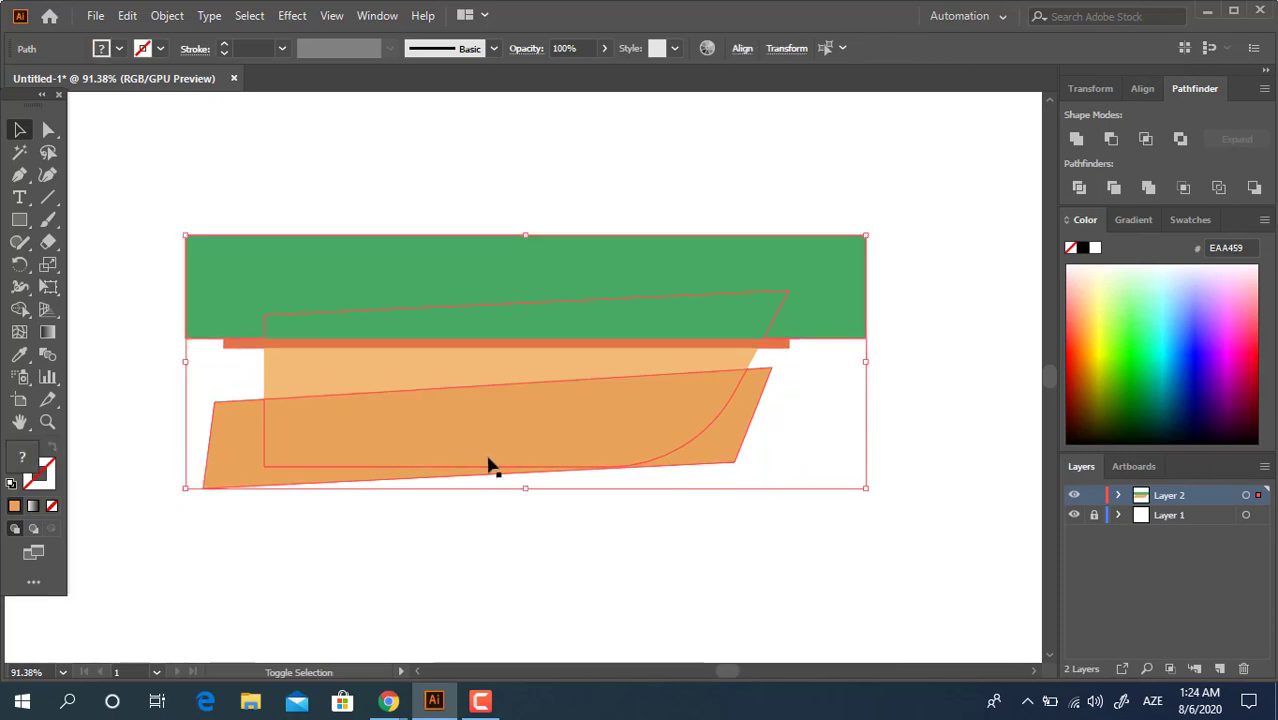
{"action": "key", "text": "ctrl+7"}
{"action": "key", "text": "ctrl+shift+a"}
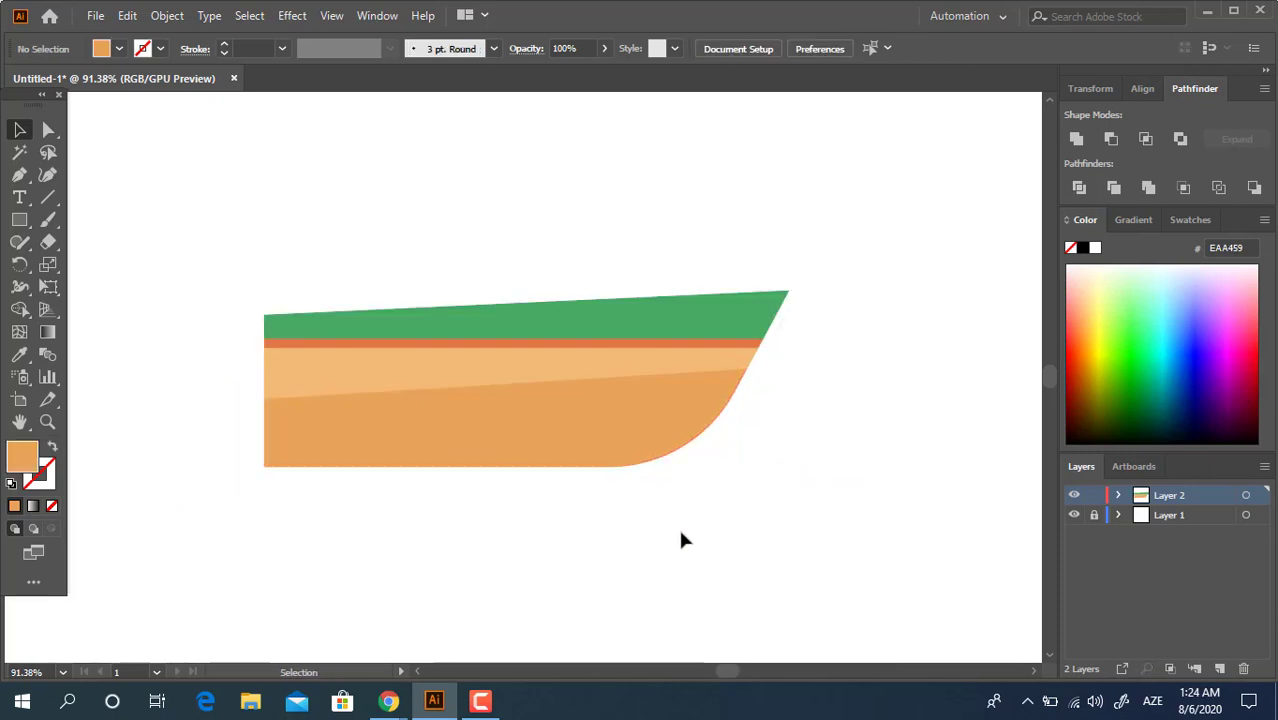
Step: Round the lower-left corner of the hull's bottom band to a radius of about 13 px
{"action": "left_click_drag", "start_coordinate": [690, 528], "coordinate": [706, 552]}
{"action": "key", "text": "z"}
{"action": "left_click_drag", "start_coordinate": [586, 457], "coordinate": [597, 458]}
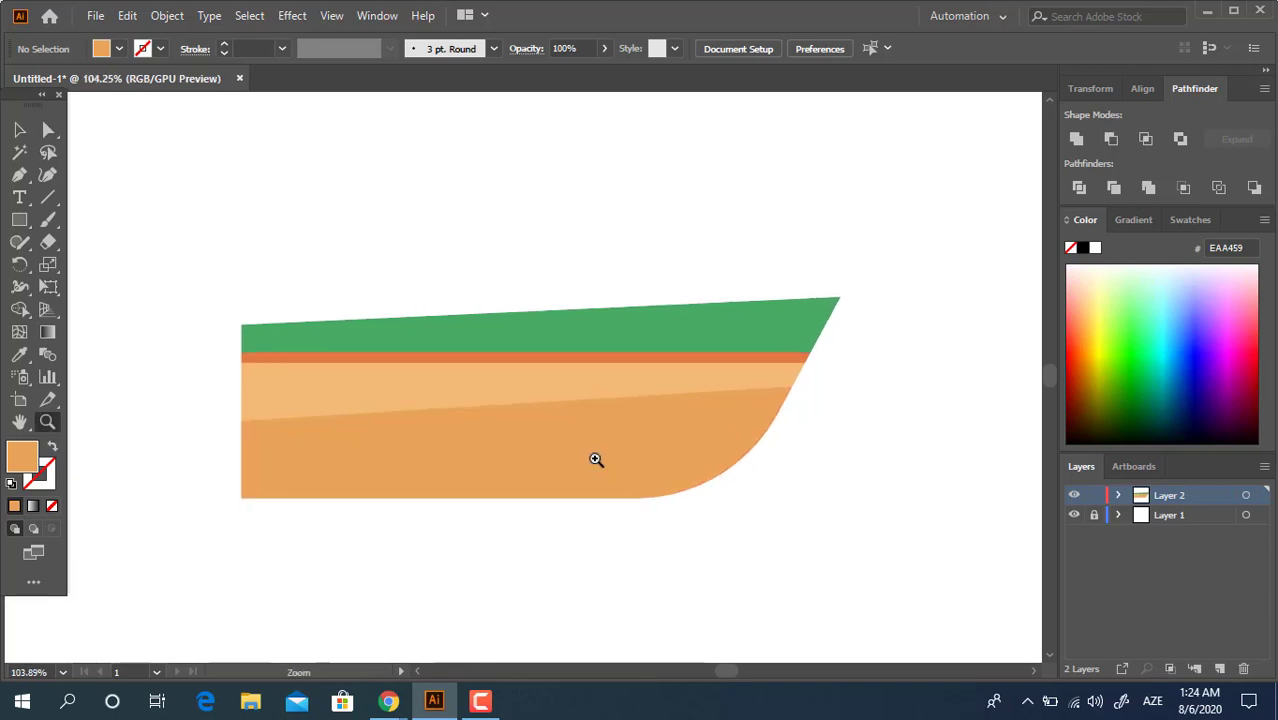
{"action": "left_click", "coordinate": [48, 129]}
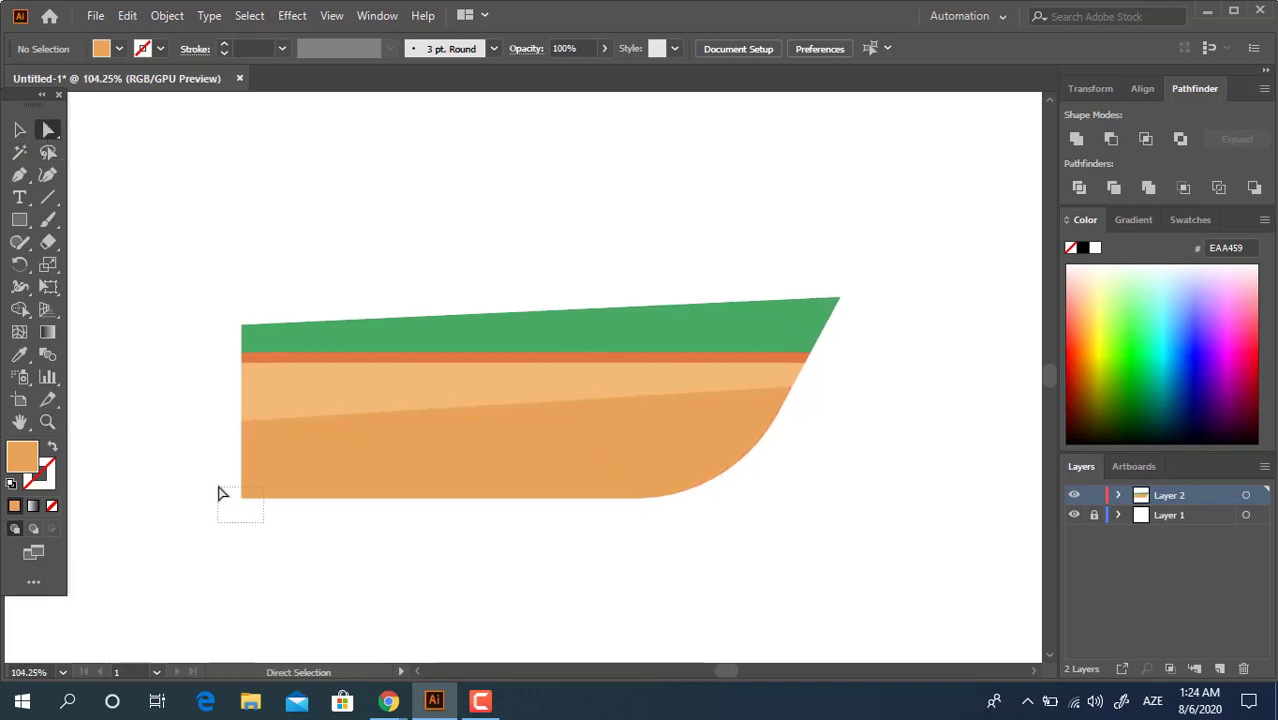
{"action": "left_click_drag", "start_coordinate": [219, 488], "coordinate": [259, 479]}
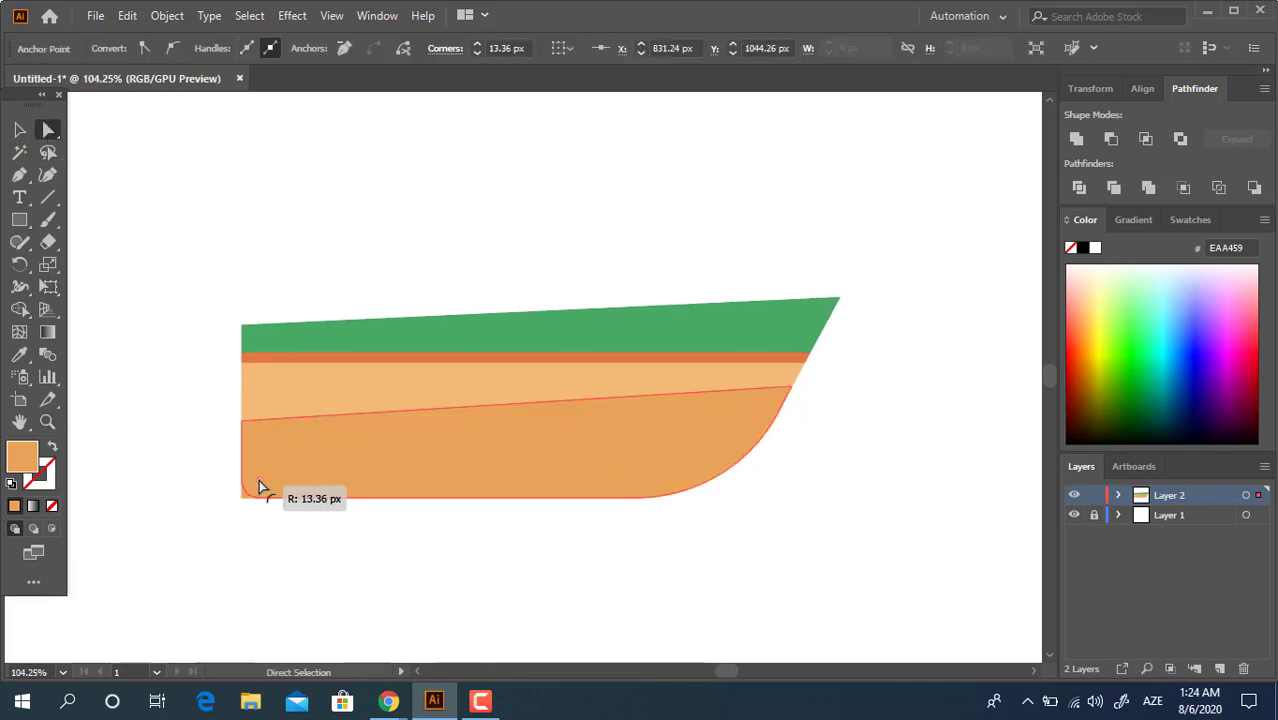
{"action": "left_click", "coordinate": [351, 546]}
Step: Round the upper-left corner and the pointed bow tip of the green band slightly
{"action": "left_click_drag", "start_coordinate": [333, 508], "coordinate": [297, 551]}
{"action": "left_click_drag", "start_coordinate": [180, 350], "coordinate": [223, 379]}
{"action": "left_click", "coordinate": [445, 328]}
{"action": "left_click_drag", "start_coordinate": [456, 355], "coordinate": [467, 331]}
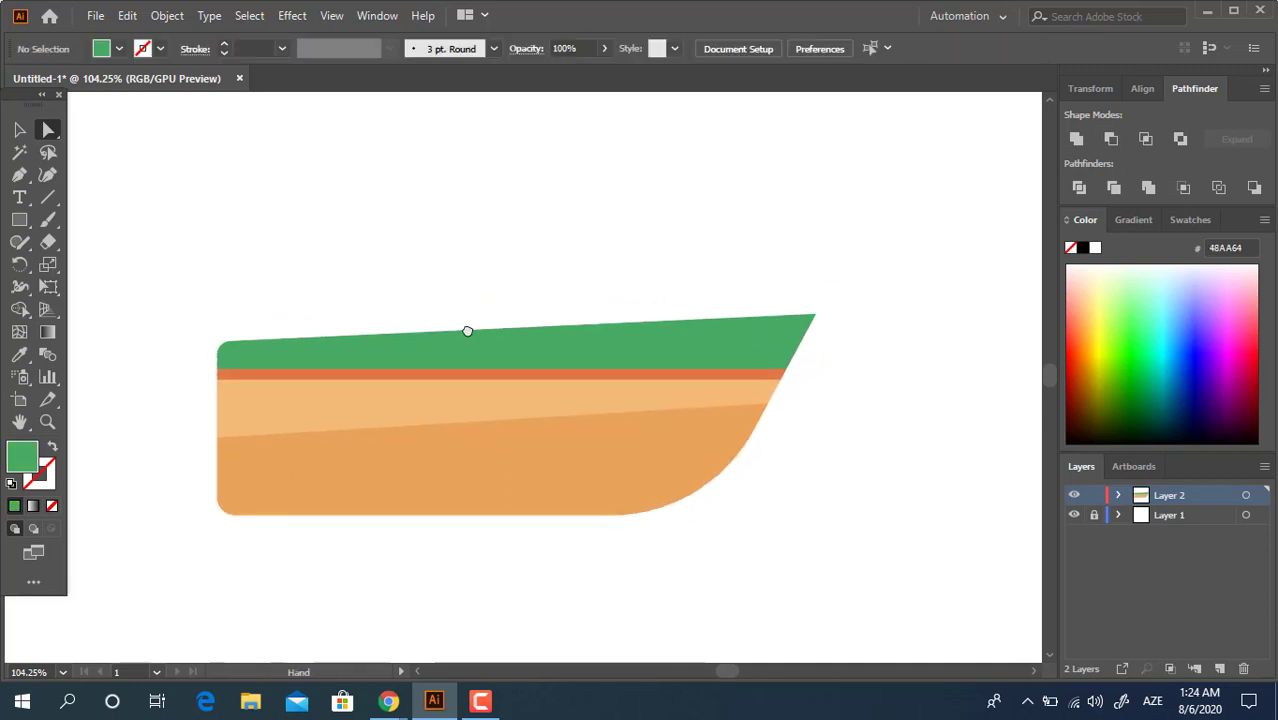
{"action": "left_click_drag", "start_coordinate": [865, 335], "coordinate": [813, 337]}
{"action": "left_click", "coordinate": [802, 437]}
{"action": "left_click_drag", "start_coordinate": [802, 437], "coordinate": [795, 420]}
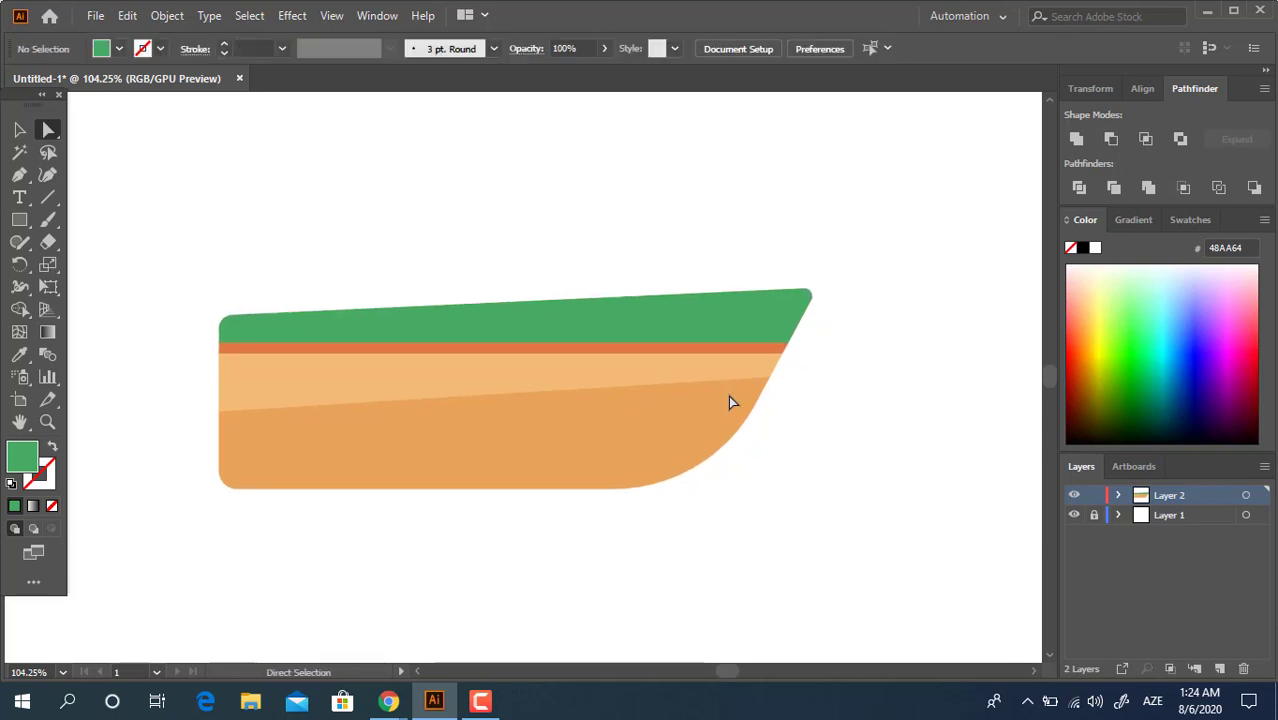
Step: Group all the hull pieces into one object and make the Ellipse tool available for drawing
{"action": "left_click", "coordinate": [19, 129]}
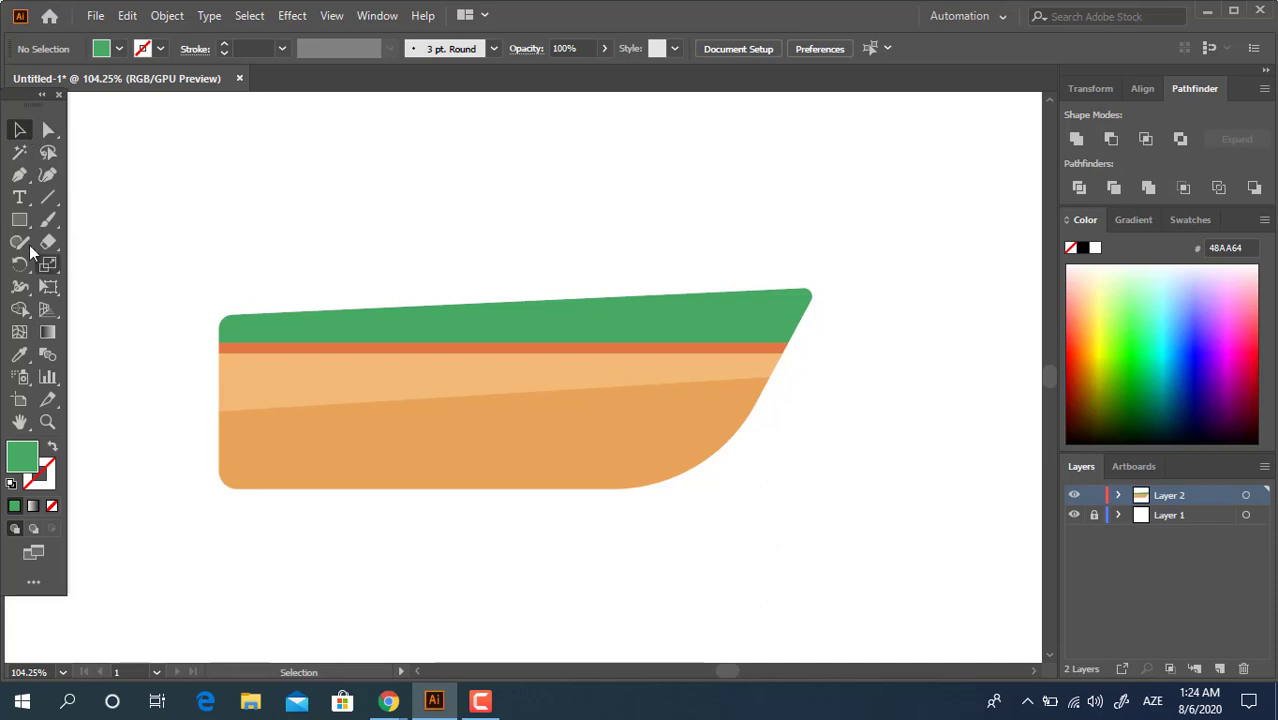
{"action": "left_click_drag", "start_coordinate": [19, 219], "coordinate": [128, 268]}
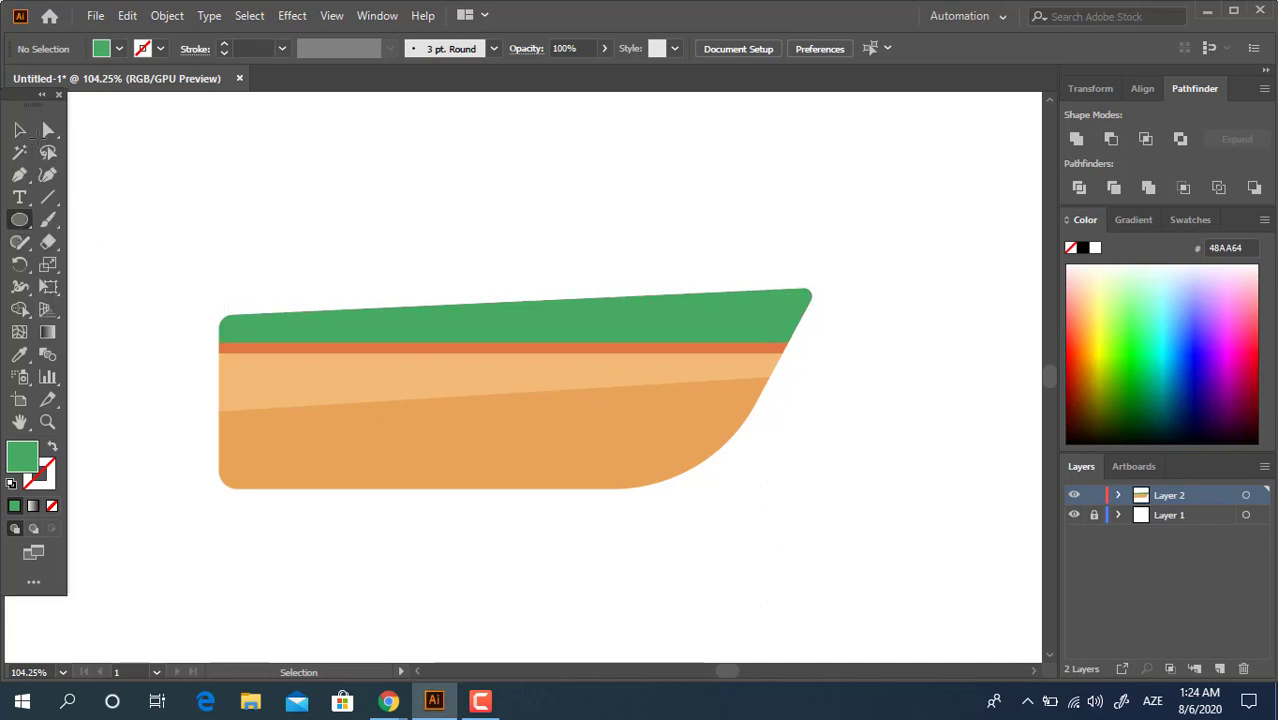
{"action": "key", "text": "v"}
{"action": "left_click_drag", "start_coordinate": [903, 562], "coordinate": [571, 360]}
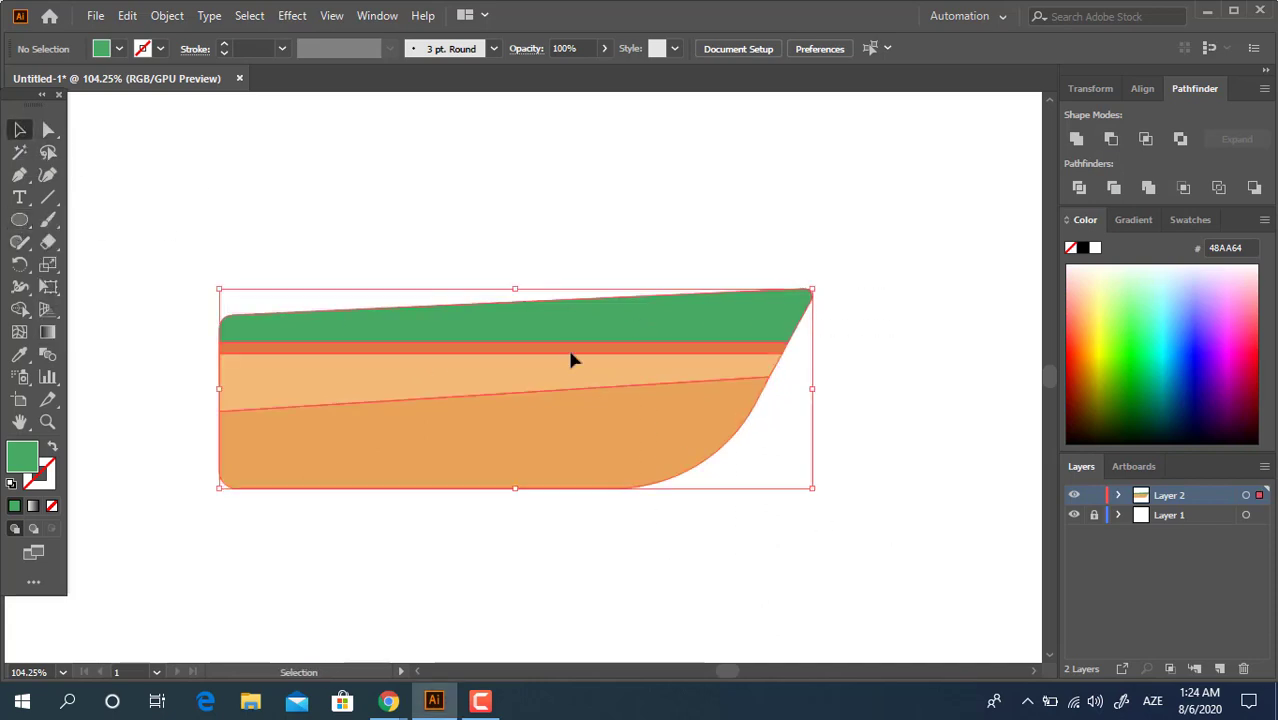
{"action": "right_click", "coordinate": [578, 404]}
{"action": "left_click", "coordinate": [640, 121]}
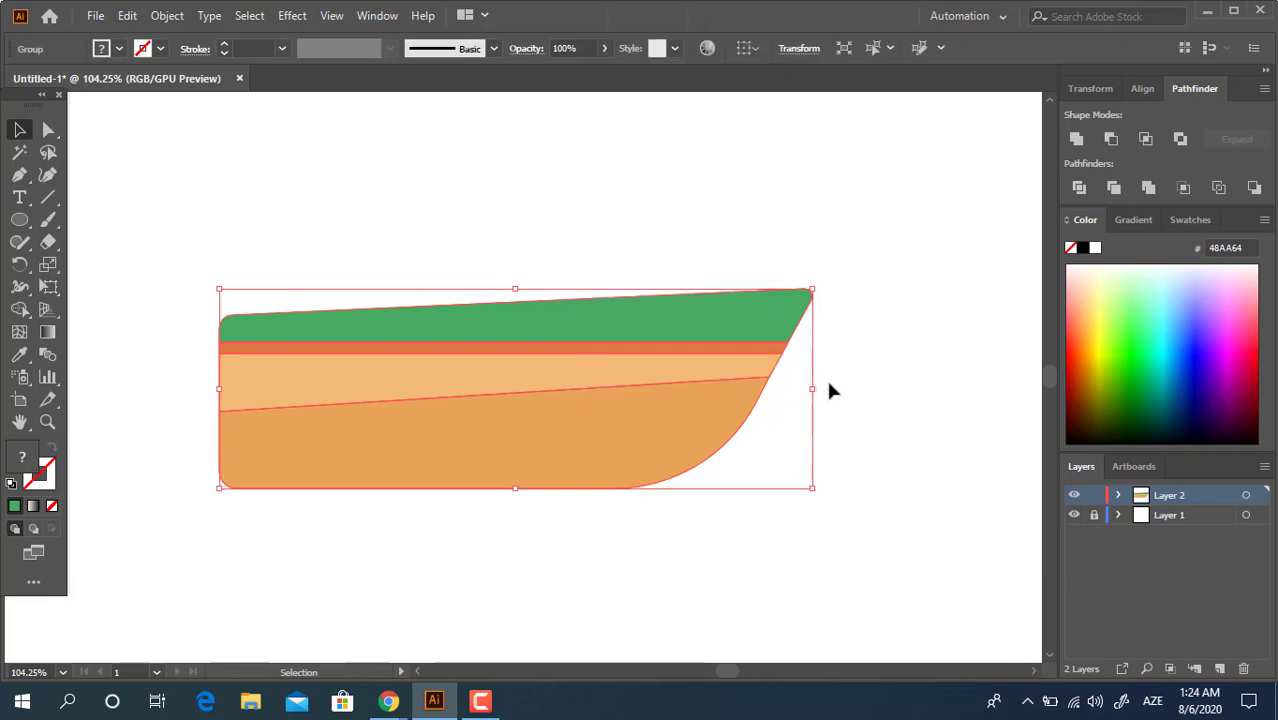
{"action": "left_click", "coordinate": [829, 390]}
Step: Draw a small circular porthole near the middle of the hull and give it a dark blue-grey fill
{"action": "mouse_move", "coordinate": [422, 377]}
{"action": "left_mouse_down"}
{"action": "mouse_move", "coordinate": [479, 417]}
{"action": "mouse_move", "coordinate": [482, 434]}
{"action": "left_mouse_up"}
{"action": "double_click", "coordinate": [26, 452]}
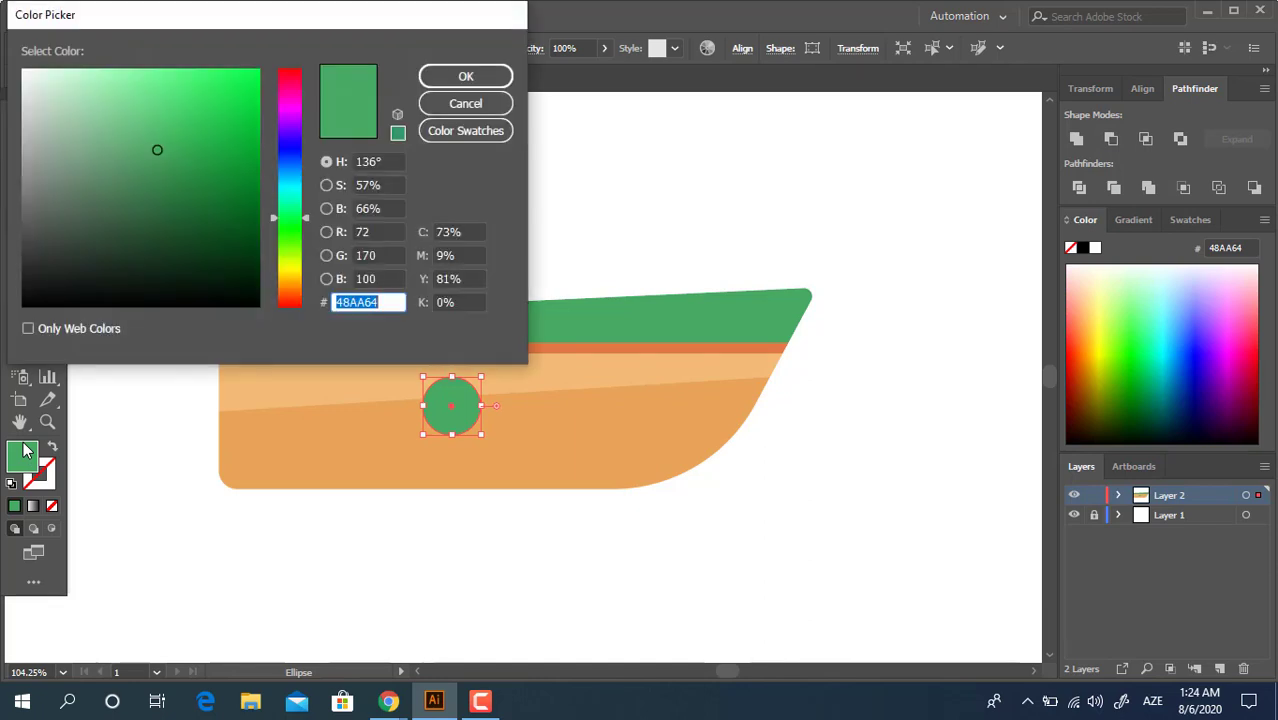
{"action": "left_click", "coordinate": [59, 227]}
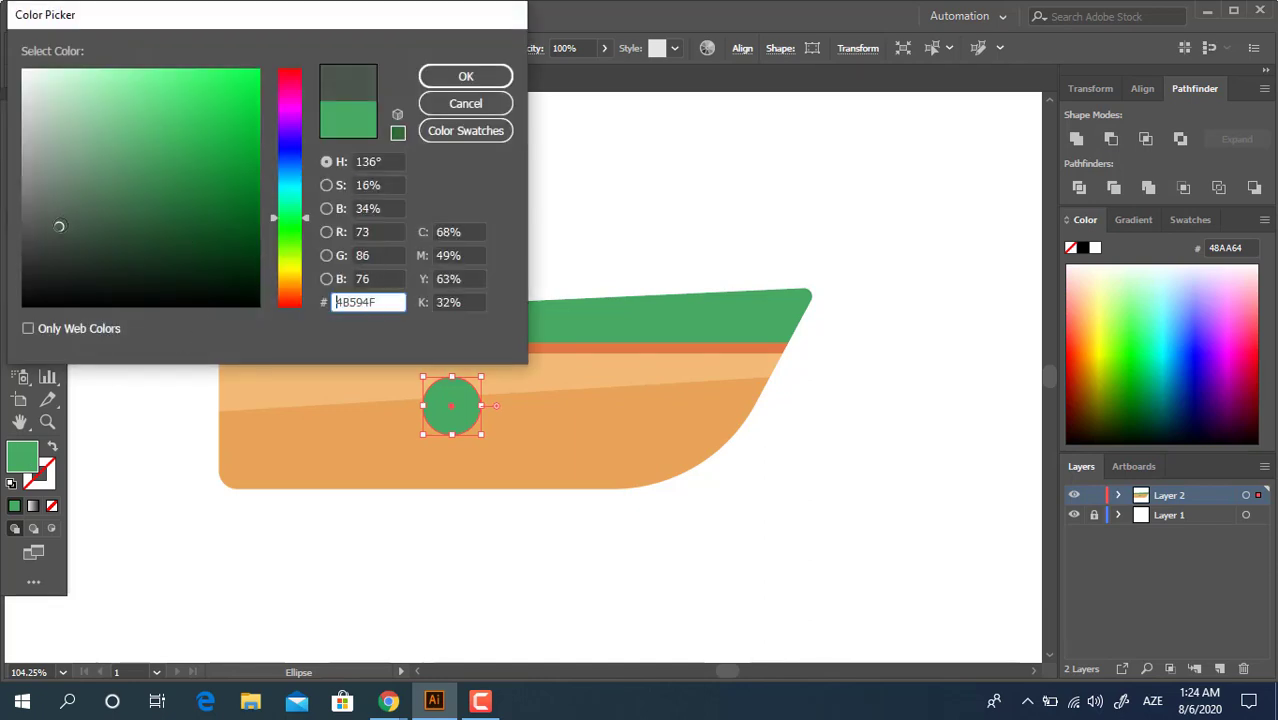
{"action": "left_click_drag", "start_coordinate": [266, 207], "coordinate": [290, 161]}
{"action": "left_click", "coordinate": [49, 239]}
{"action": "left_click", "coordinate": [465, 76]}
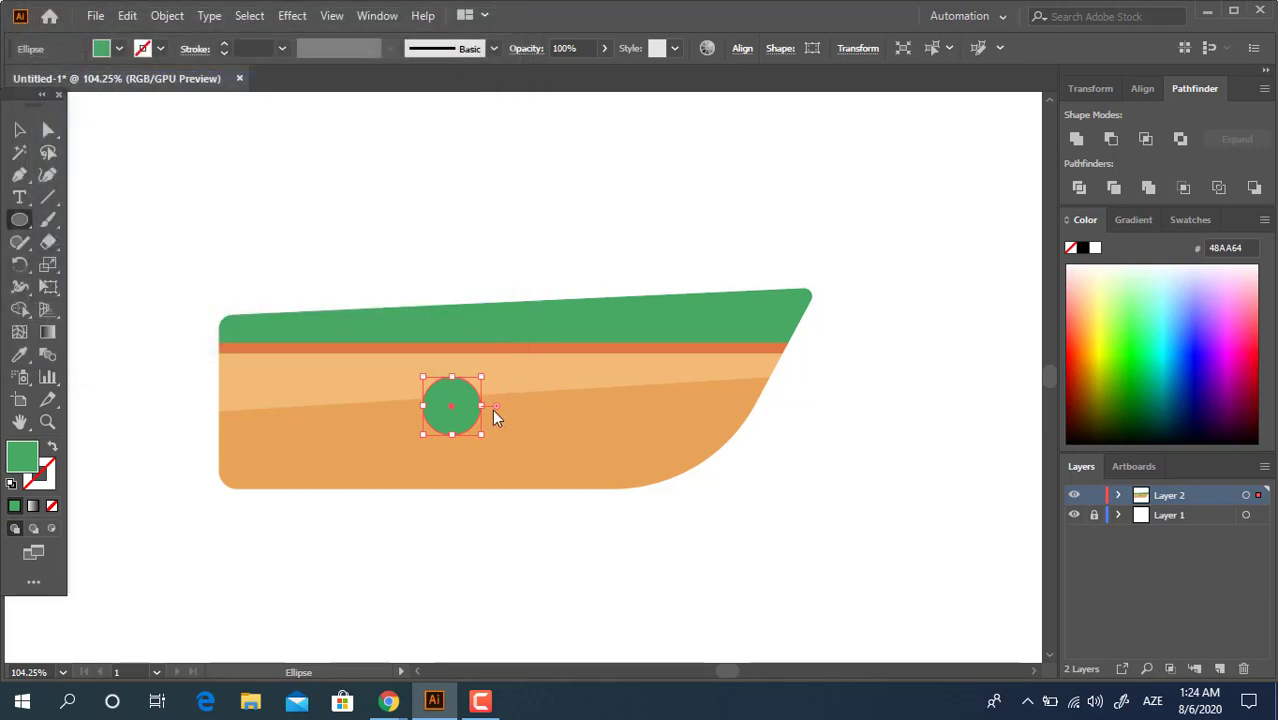
Step: Copy the dark porthole circle, paste it in front, and scale the copy down about its centre to form the glass
{"action": "left_click_drag", "start_coordinate": [474, 413], "coordinate": [760, 455]}
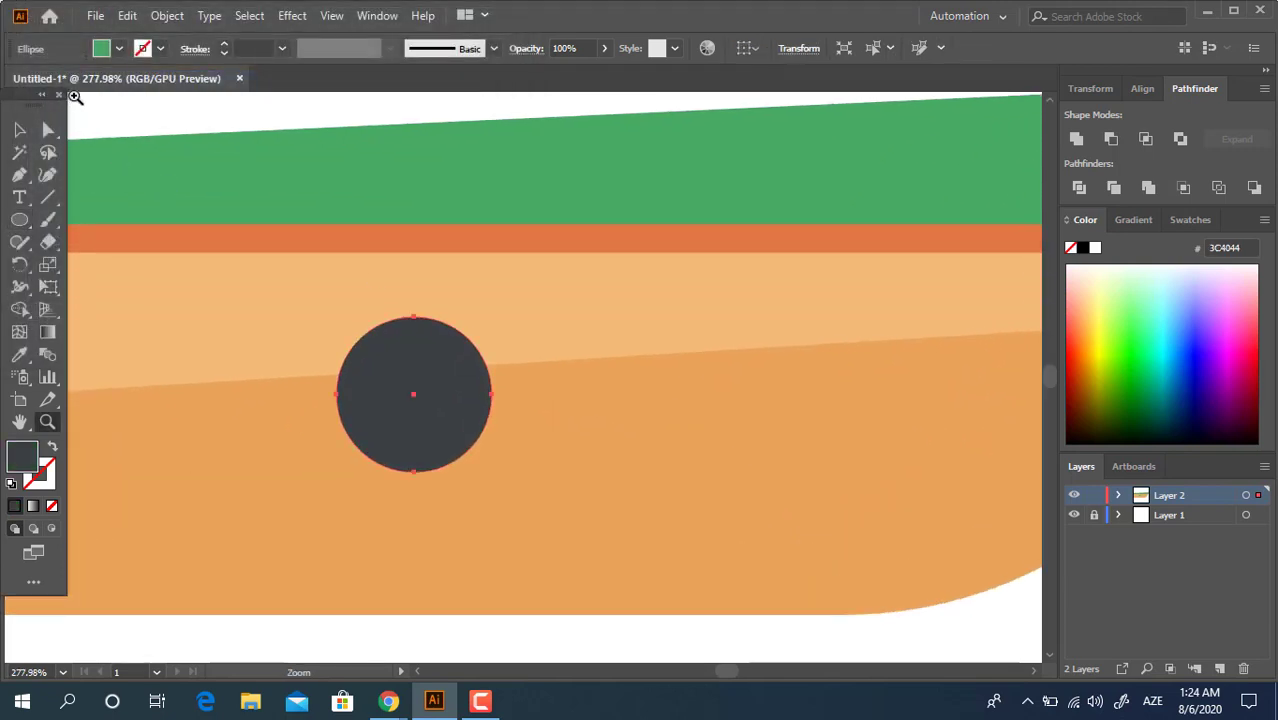
{"action": "left_click", "coordinate": [20, 132]}
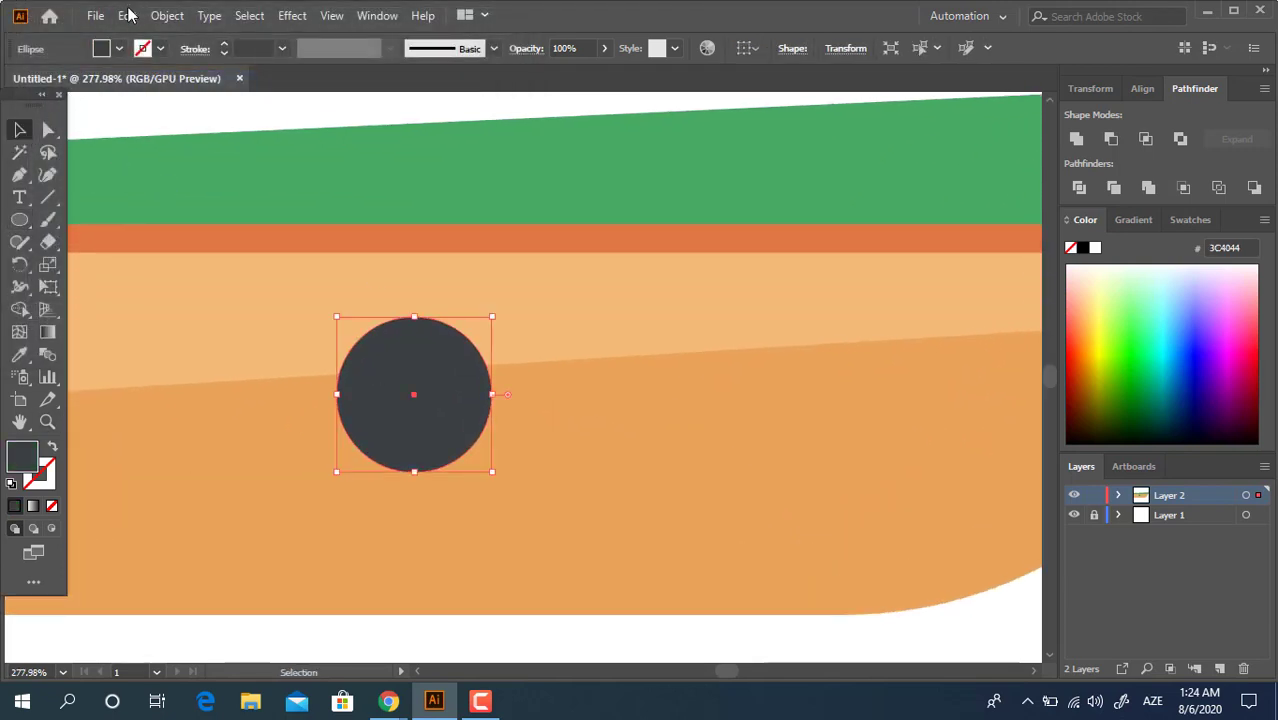
{"action": "left_click", "coordinate": [128, 16]}
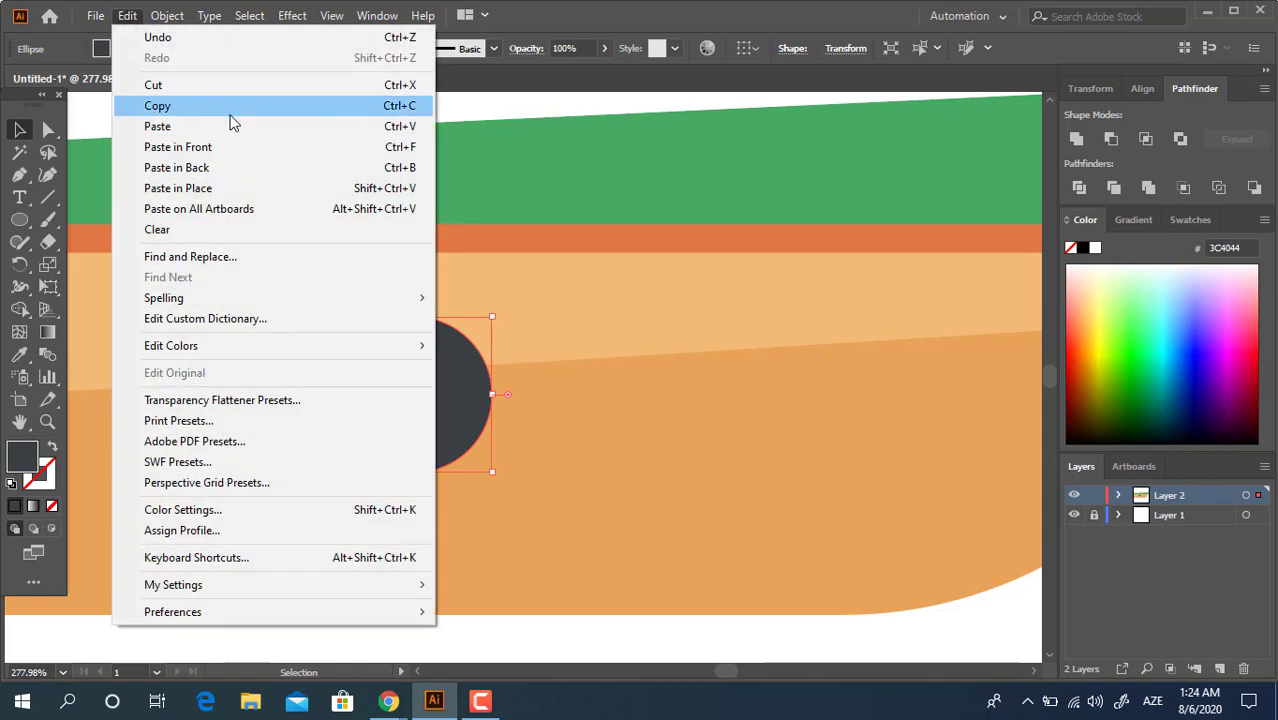
{"action": "left_click", "coordinate": [408, 109]}
{"action": "left_click", "coordinate": [126, 16]}
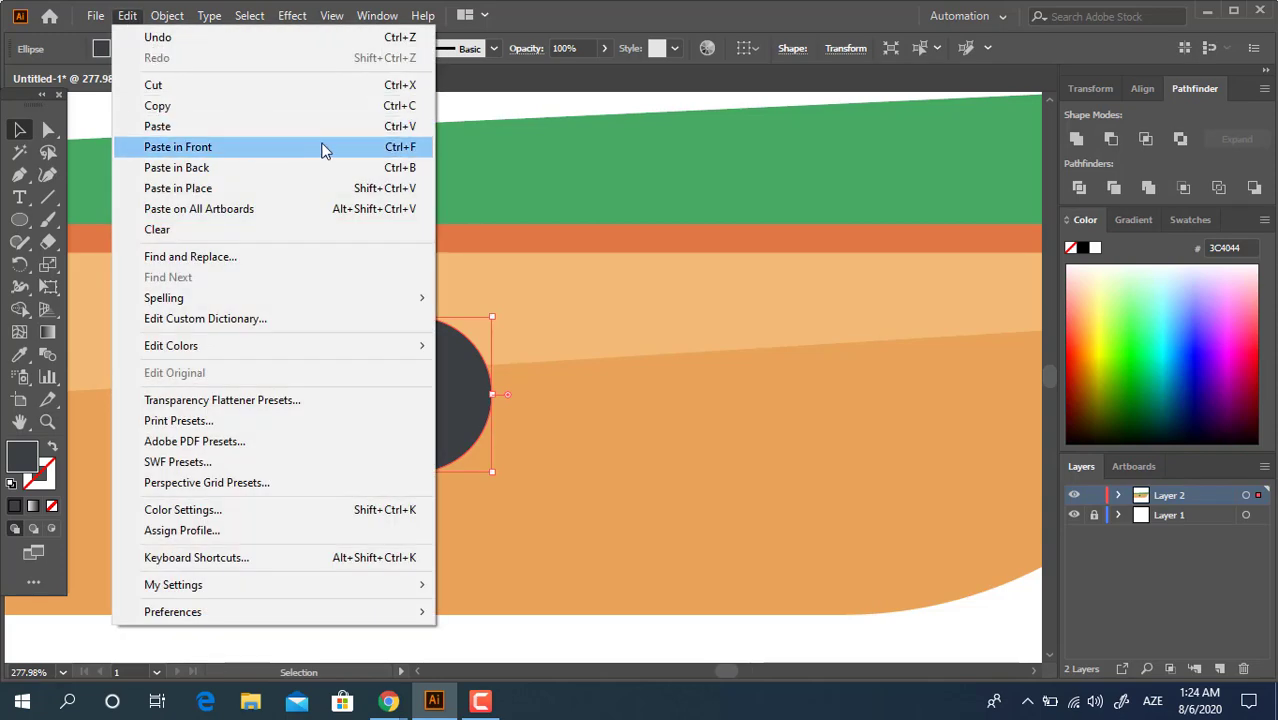
{"action": "left_click", "coordinate": [400, 147]}
{"action": "left_click_drag", "start_coordinate": [491, 471], "coordinate": [469, 463]}
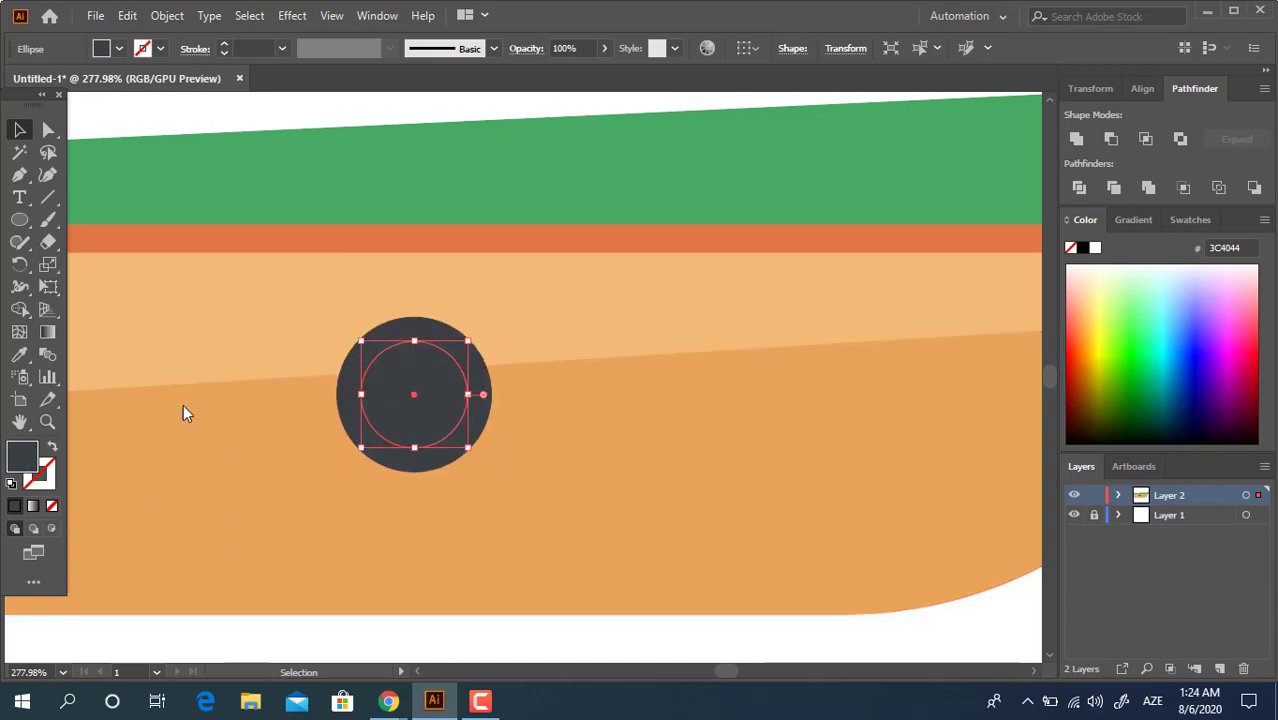
Step: Fill the smaller porthole circle with light blue 70BEF2
{"action": "double_click", "coordinate": [22, 455]}
{"action": "left_click_drag", "start_coordinate": [154, 86], "coordinate": [150, 80]}
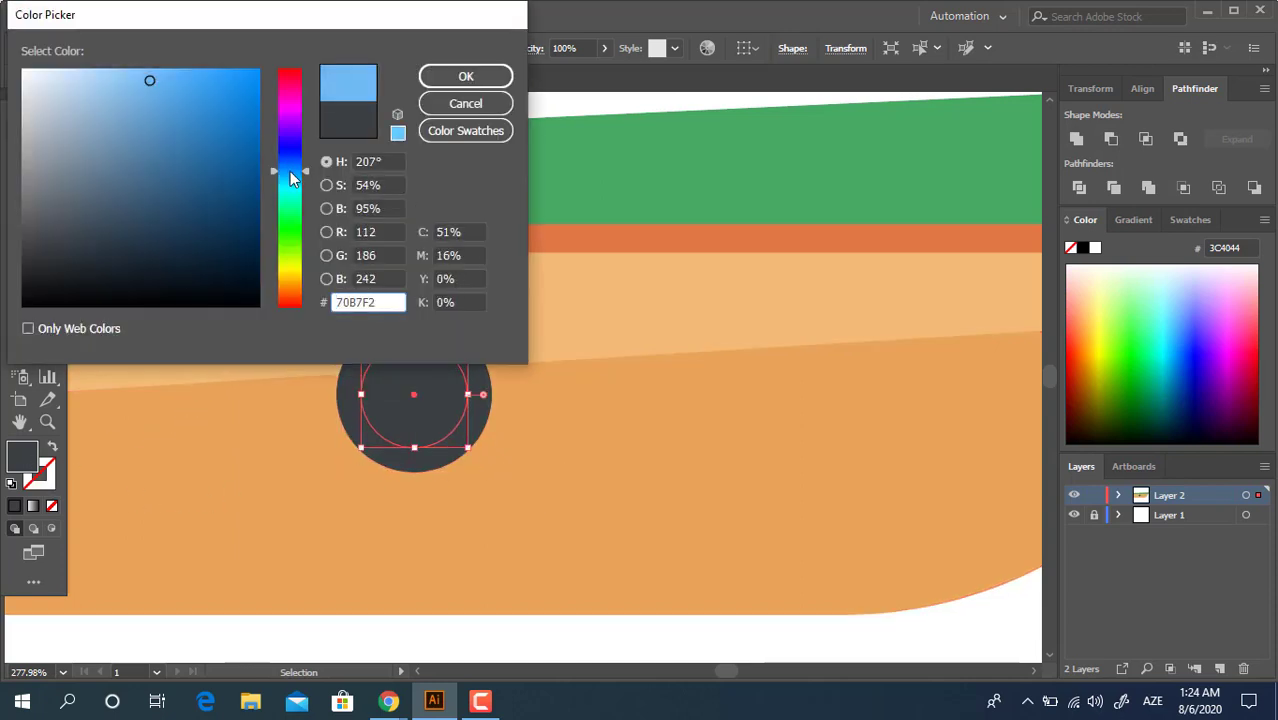
{"action": "left_click", "coordinate": [466, 77]}
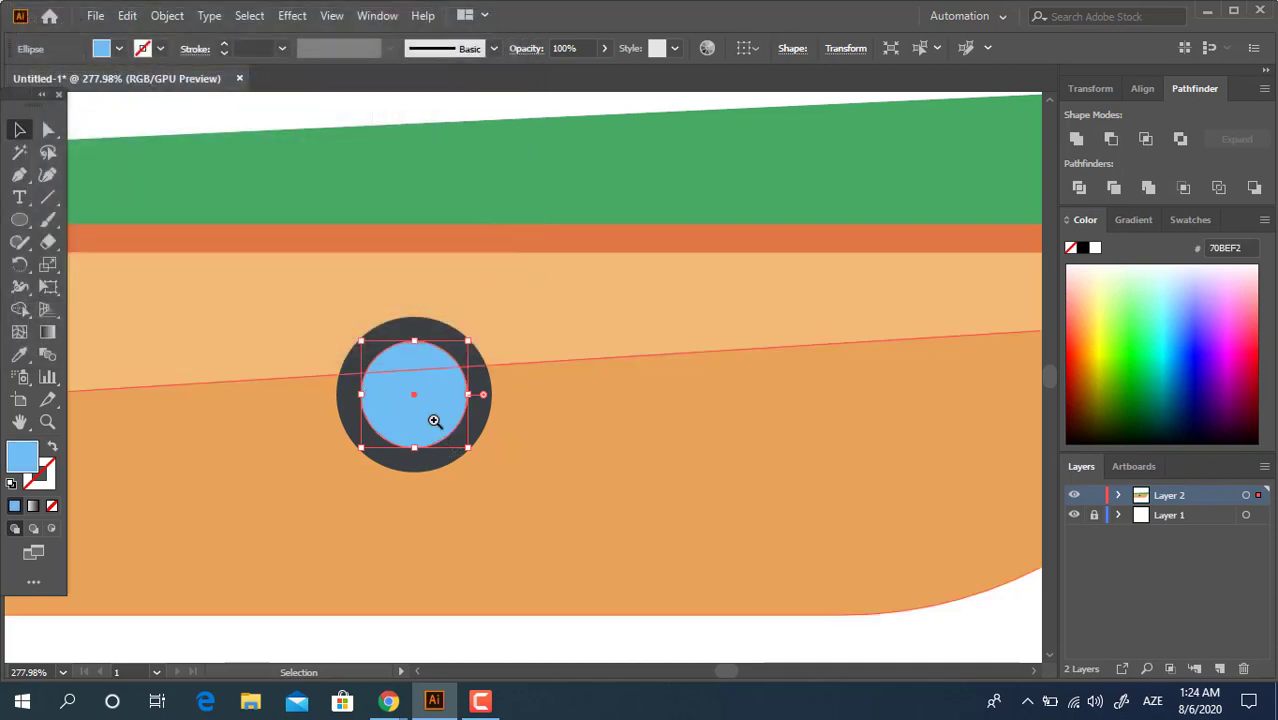
Step: Duplicate the light blue circle offset toward the upper left and fill the centred circle with darker blue 4E9FCC
{"action": "mouse_move", "coordinate": [434, 421]}
{"action": "left_mouse_down"}
{"action": "mouse_move", "coordinate": [500, 422]}
{"action": "mouse_move", "coordinate": [425, 403]}
{"action": "left_mouse_up"}
{"action": "left_click", "coordinate": [474, 427]}
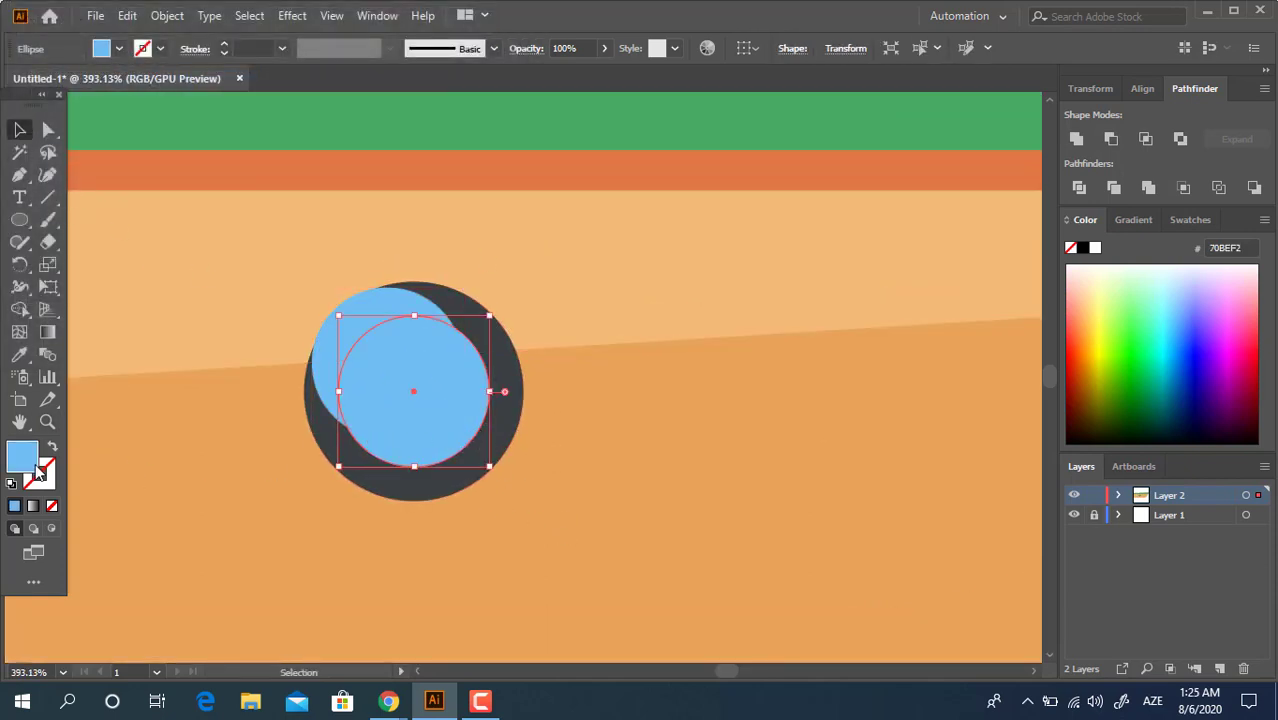
{"action": "double_click", "coordinate": [22, 457]}
{"action": "left_click_drag", "start_coordinate": [148, 88], "coordinate": [170, 115]}
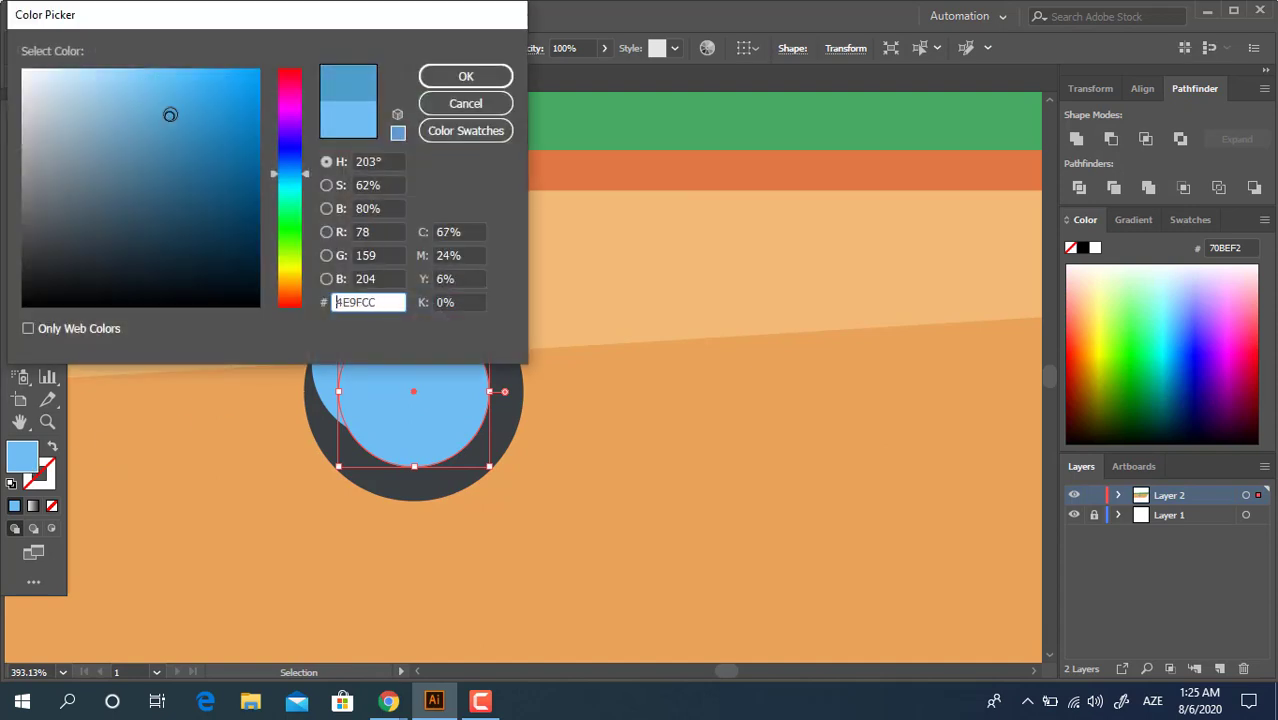
{"action": "left_click", "coordinate": [465, 76]}
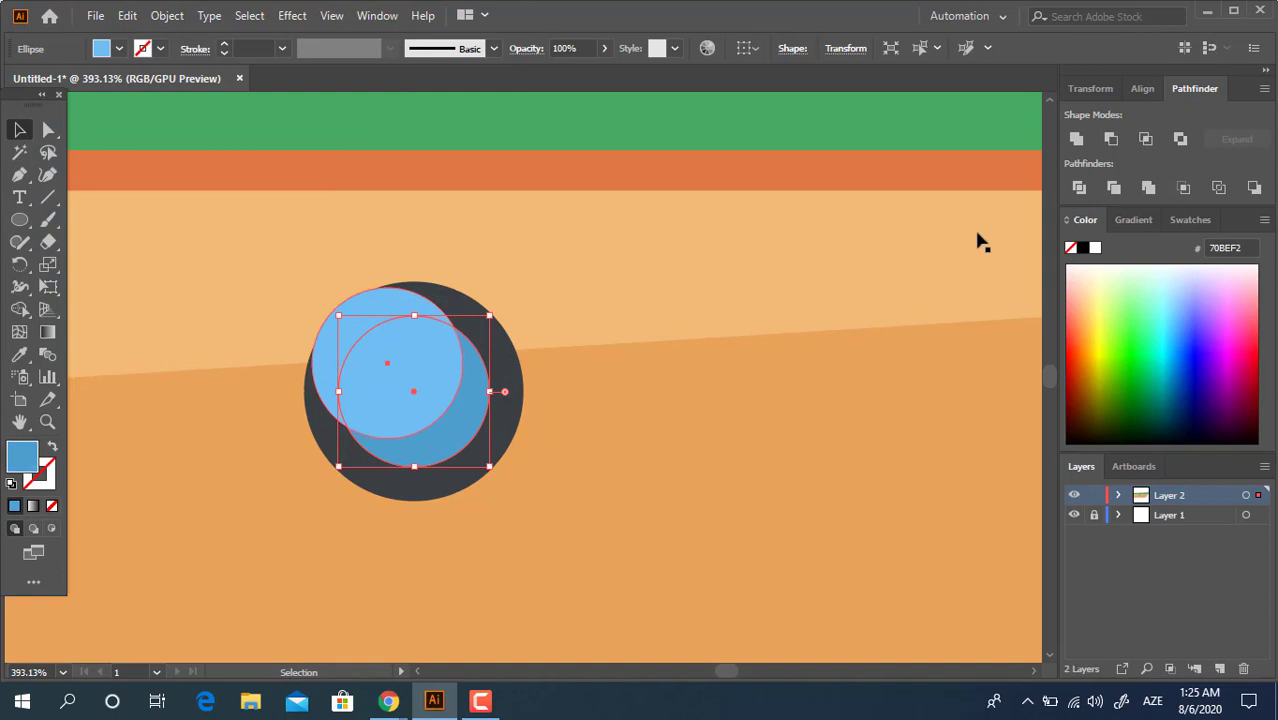
Step: Divide the two overlapping blue circles, ungroup the result, and delete the light blue crescent outside the glass
{"action": "left_click", "coordinate": [425, 398], "text": "shift"}
{"action": "key", "text": "ctrl+g"}
{"action": "right_click", "coordinate": [427, 399]}
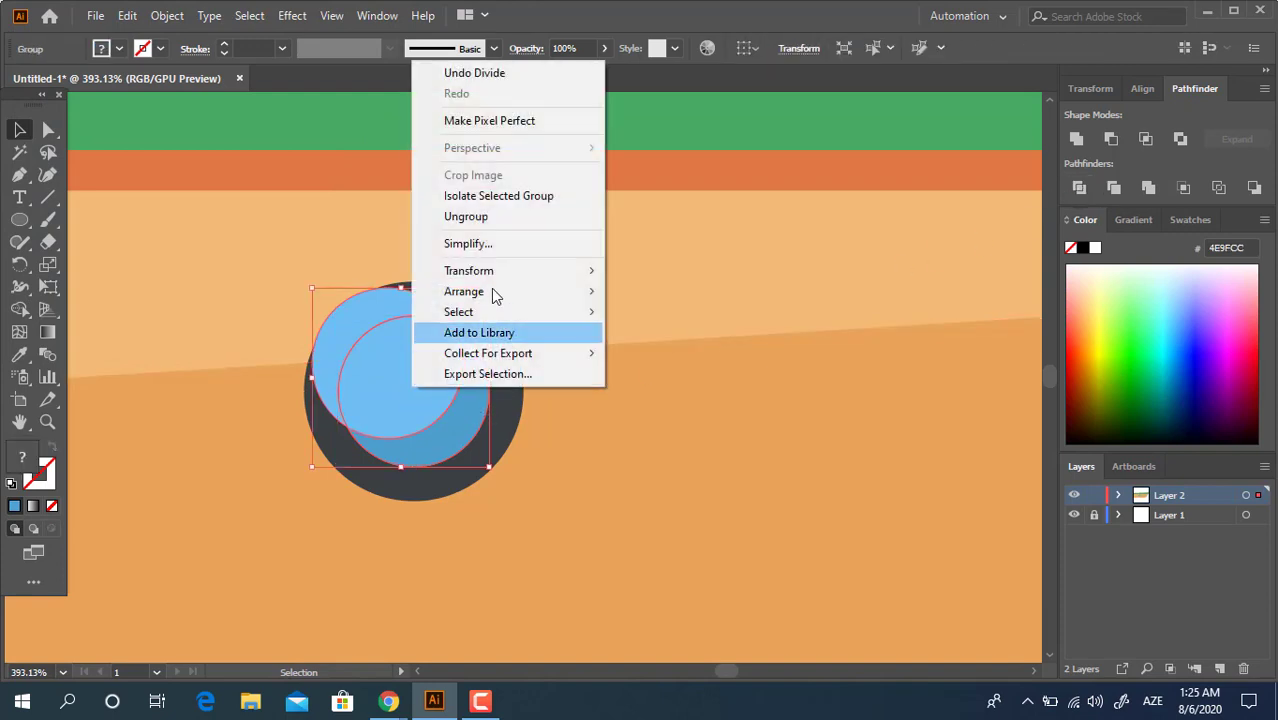
{"action": "left_click", "coordinate": [490, 216]}
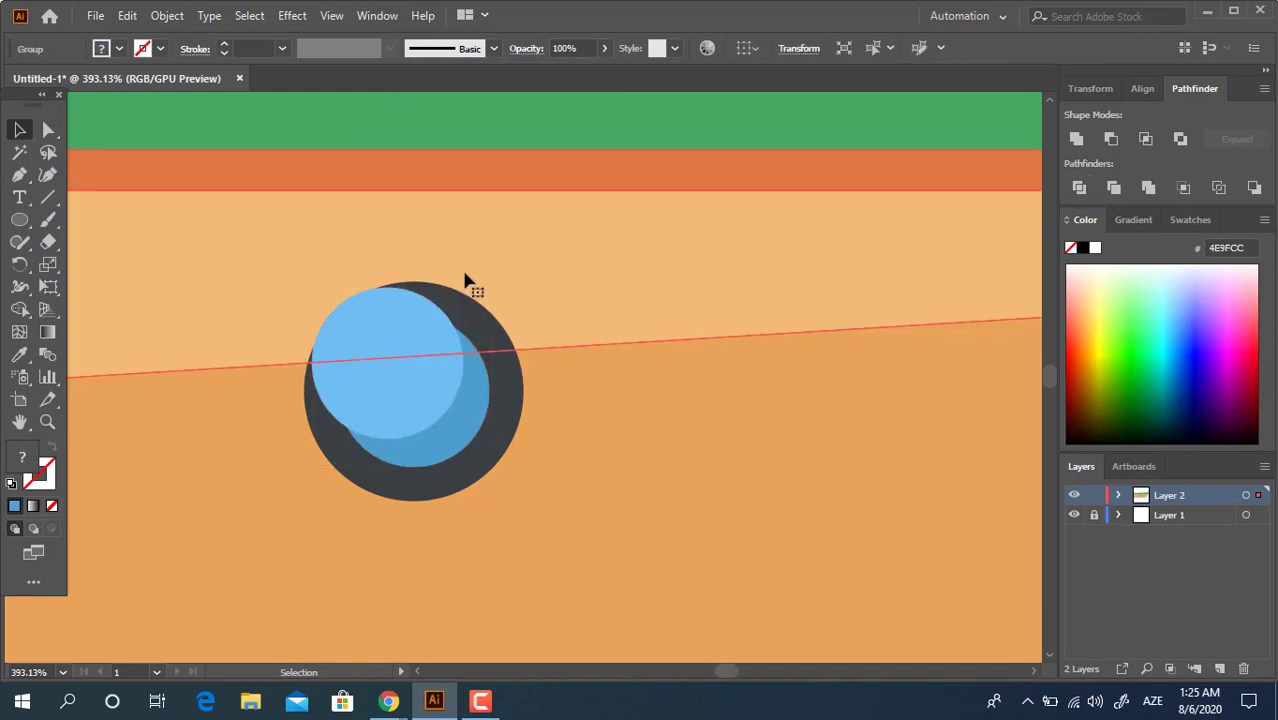
{"action": "left_click", "coordinate": [360, 314]}
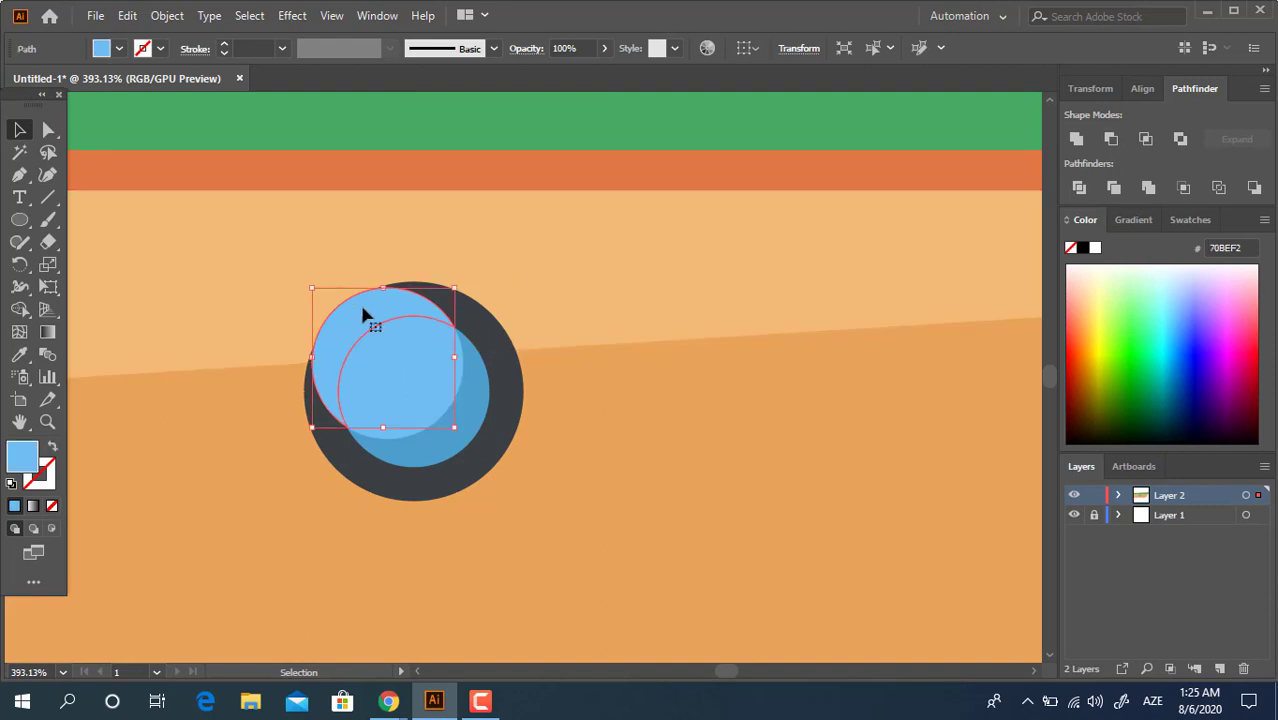
{"action": "key", "text": "Delete"}
Step: Draw a tall rectangle over the left part of the porthole and fill it with white FFFFFF
{"action": "left_click", "coordinate": [19, 219]}
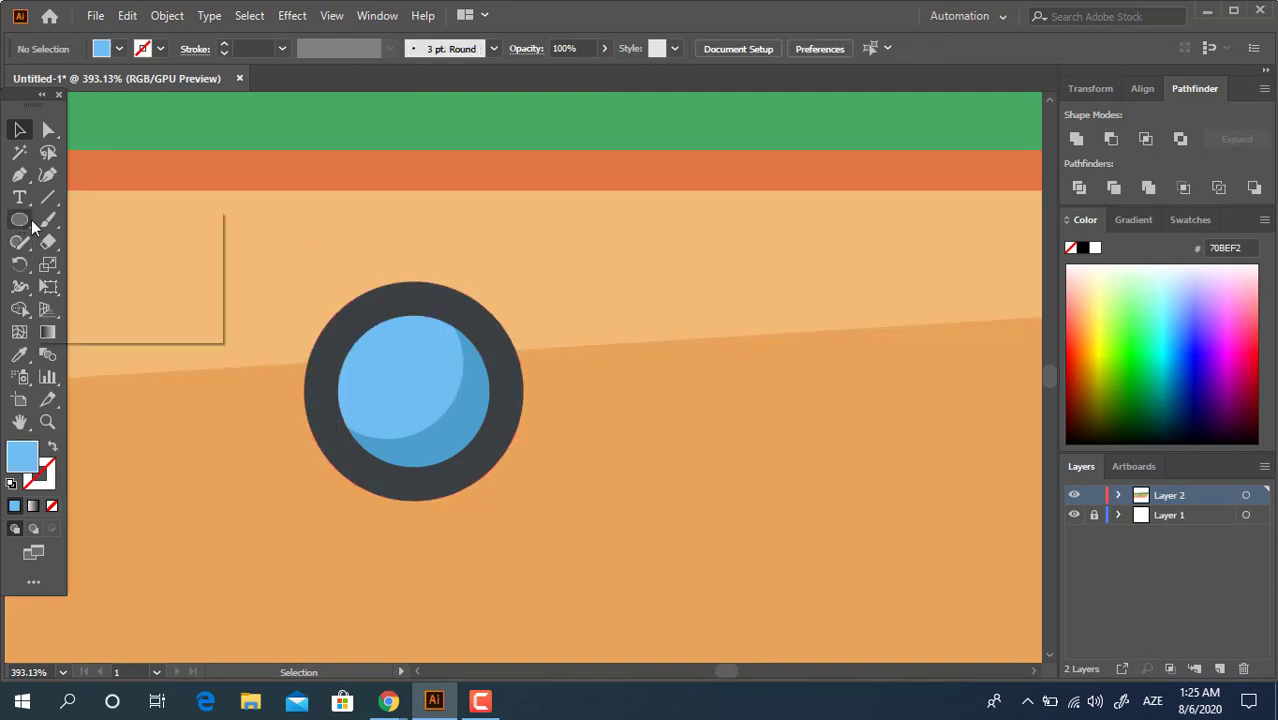
{"action": "left_click", "coordinate": [90, 224]}
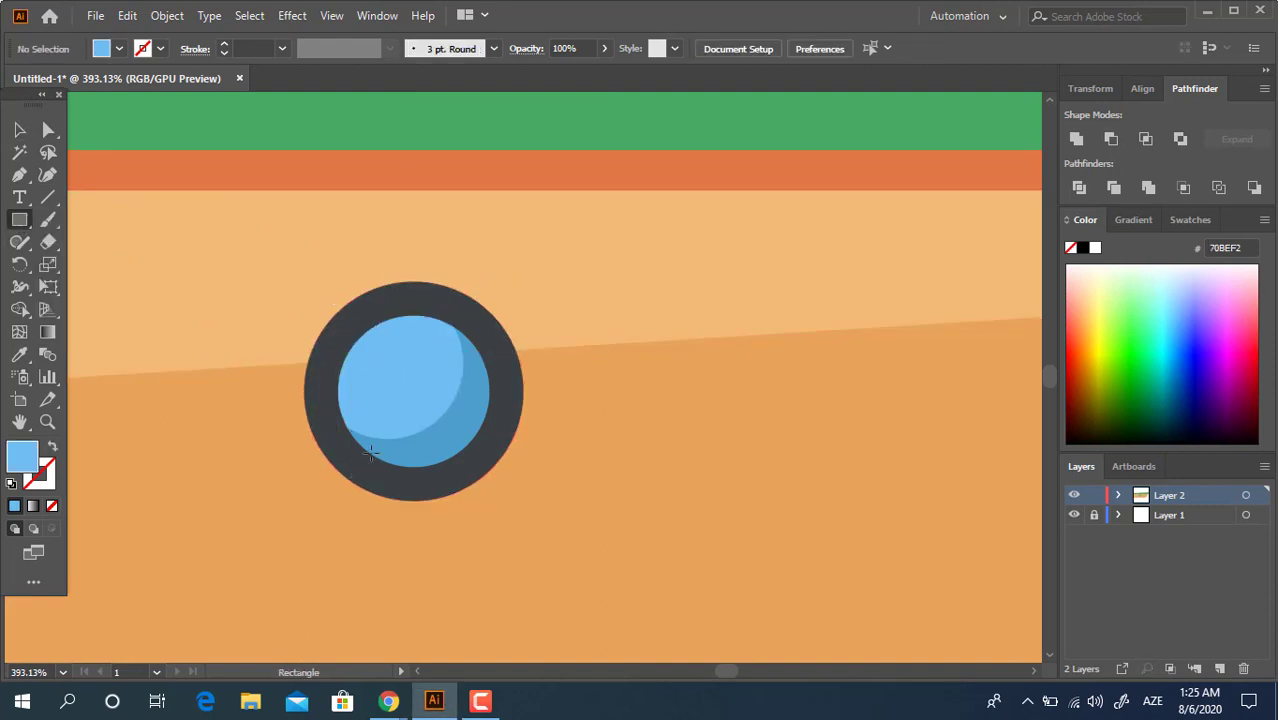
{"action": "mouse_move", "coordinate": [284, 286]}
{"action": "left_mouse_down"}
{"action": "mouse_move", "coordinate": [379, 479]}
{"action": "mouse_move", "coordinate": [365, 488]}
{"action": "left_mouse_up"}
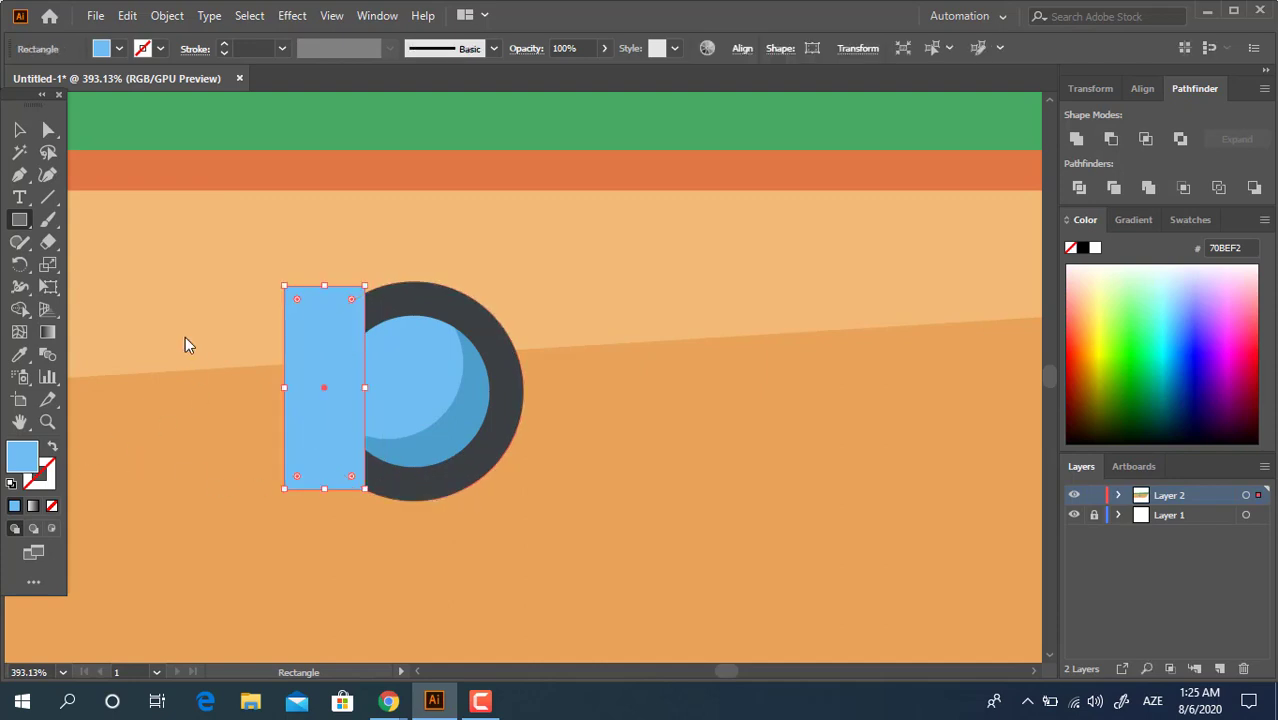
{"action": "double_click", "coordinate": [22, 456]}
{"action": "left_click_drag", "start_coordinate": [34, 84], "coordinate": [20, 66]}
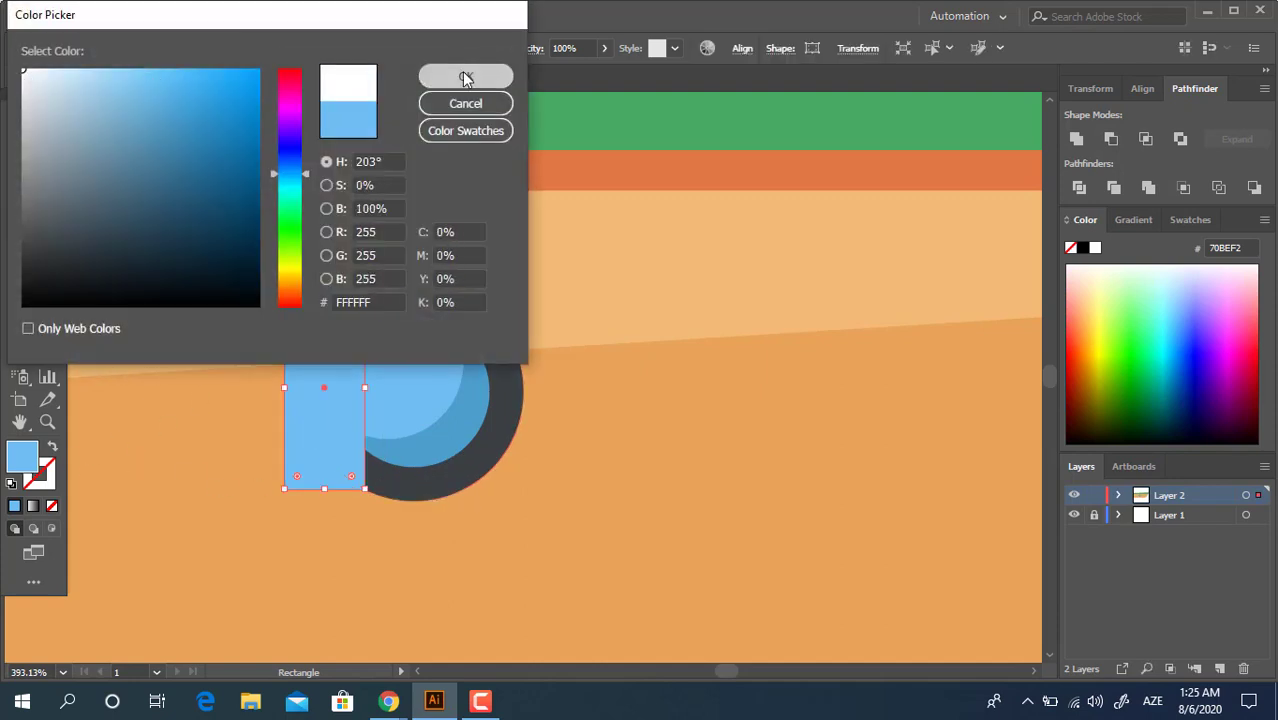
{"action": "left_click", "coordinate": [466, 78]}
Step: Duplicate the white rectangle as a narrow strip to its right and set both strips to 15% opacity
{"action": "key", "text": "v"}
{"action": "left_click_drag", "start_coordinate": [341, 392], "coordinate": [414, 400]}
{"action": "left_click", "coordinate": [322, 405], "text": "shift"}
{"action": "left_click", "coordinate": [583, 51]}
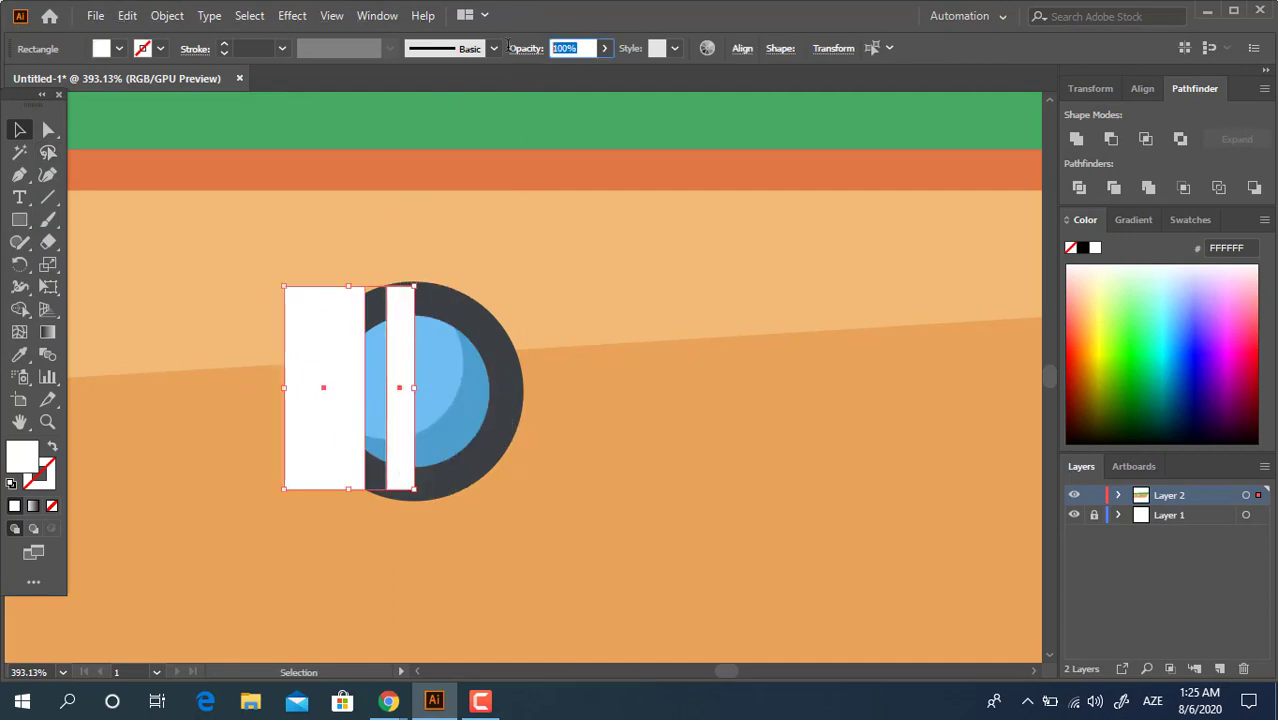
{"action": "type", "text": "15"}
{"action": "key", "text": "Return"}
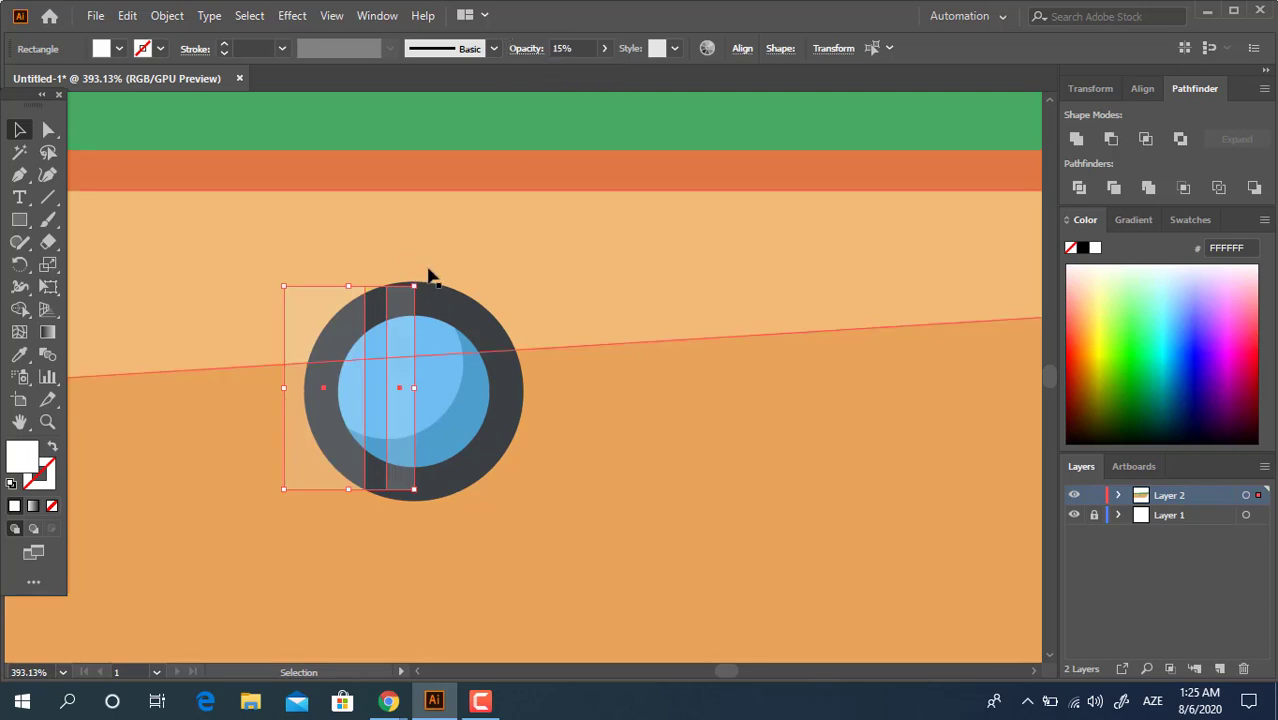
Step: Rotate both white strips diagonally, centre them over the porthole, and set their opacity to 25%
{"action": "left_click_drag", "start_coordinate": [419, 277], "coordinate": [467, 331]}
{"action": "left_click_drag", "start_coordinate": [435, 370], "coordinate": [484, 378]}
{"action": "left_click_drag", "start_coordinate": [463, 431], "coordinate": [451, 425]}
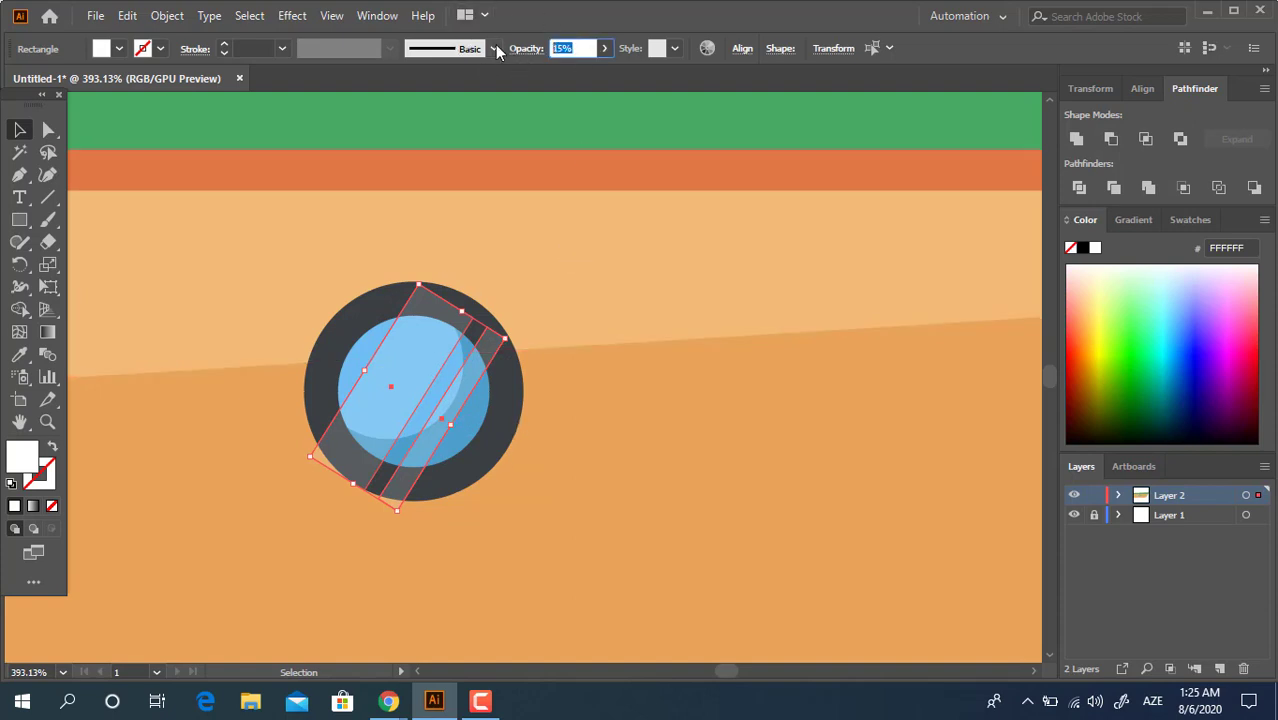
{"action": "type", "text": "25"}
{"action": "key", "text": "Return"}
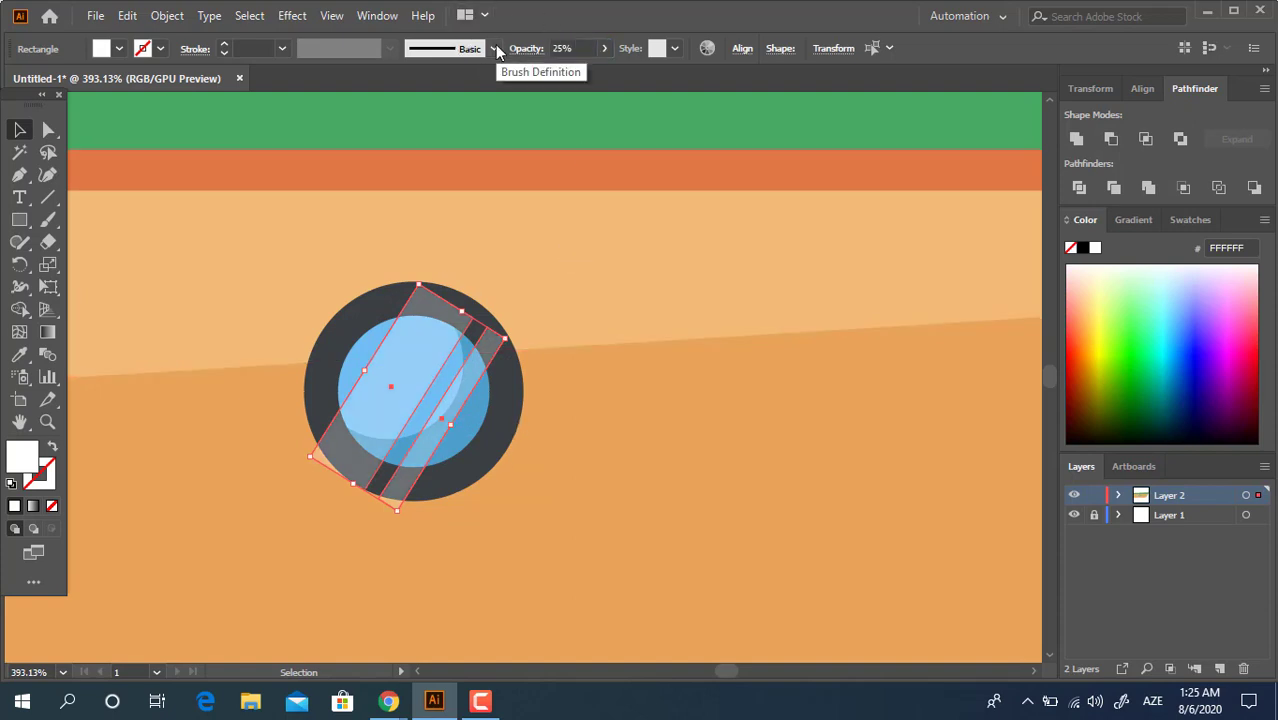
Step: Group the light and dark blue glass pieces of the porthole
{"action": "left_click", "coordinate": [466, 446]}
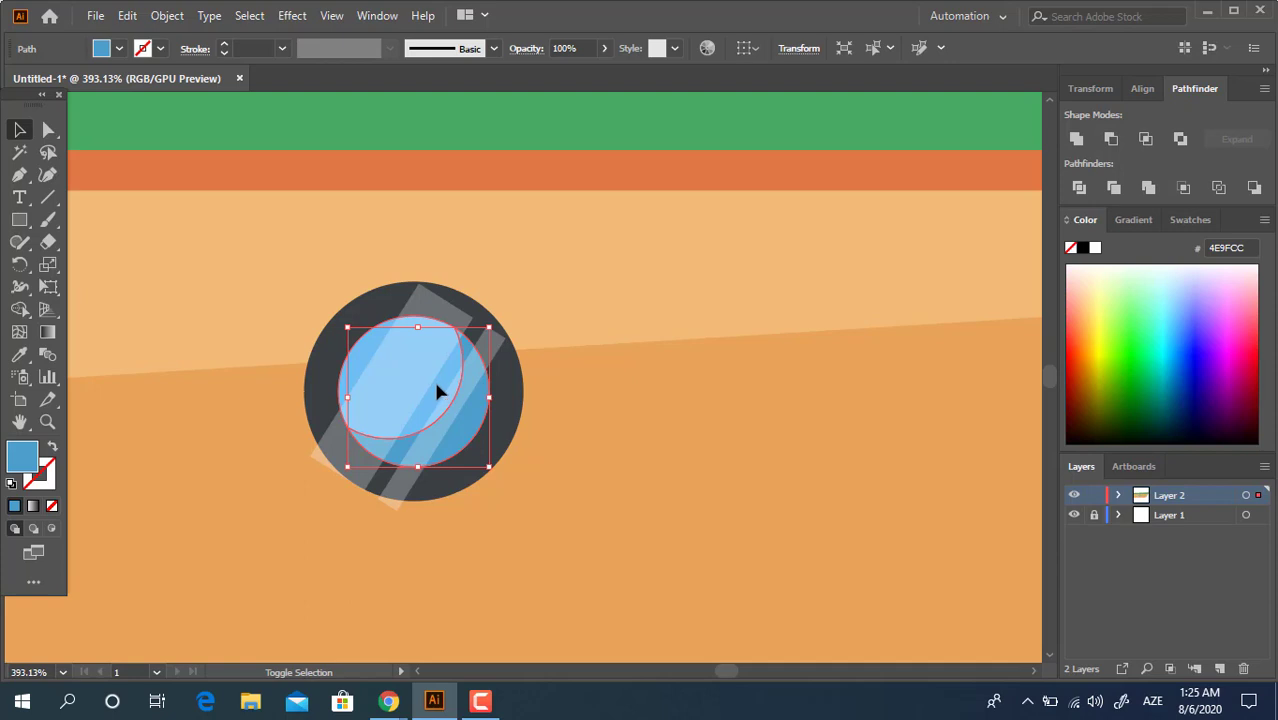
{"action": "left_click", "coordinate": [437, 392], "text": "shift"}
{"action": "right_click", "coordinate": [468, 410]}
{"action": "left_click", "coordinate": [554, 145]}
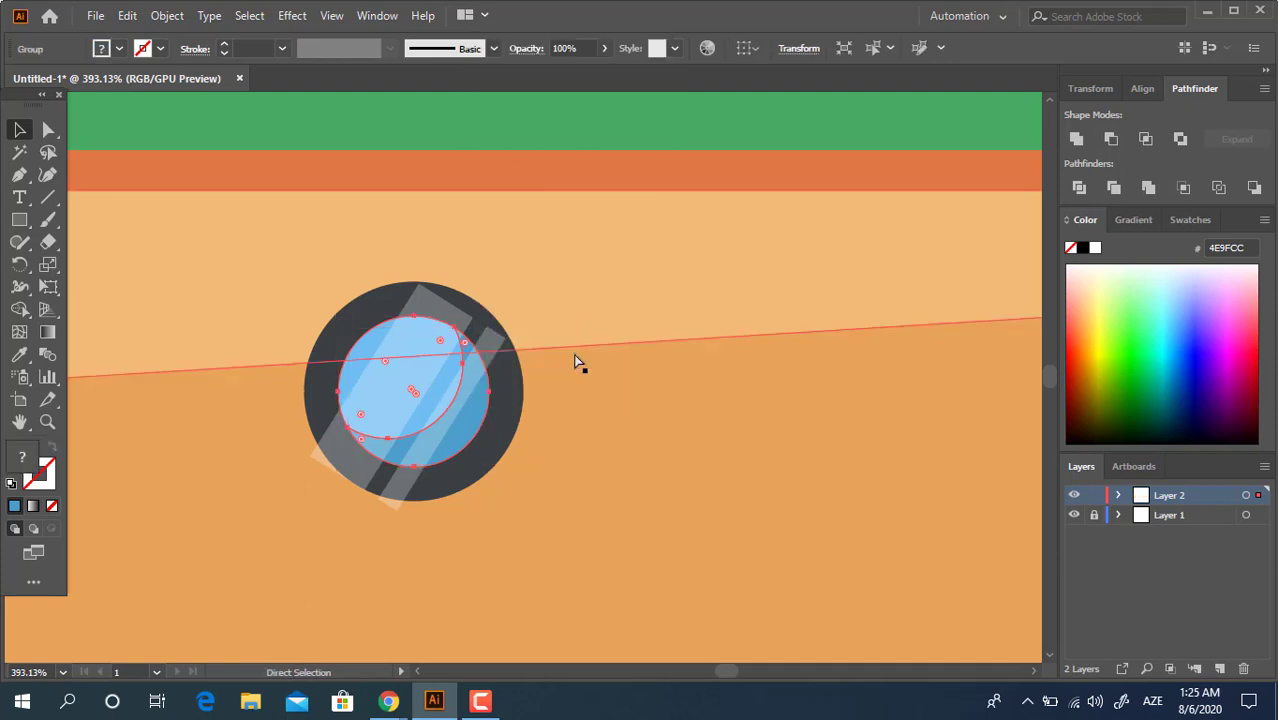
{"action": "key", "text": "v"}
{"action": "left_click", "coordinate": [485, 366], "text": "shift"}
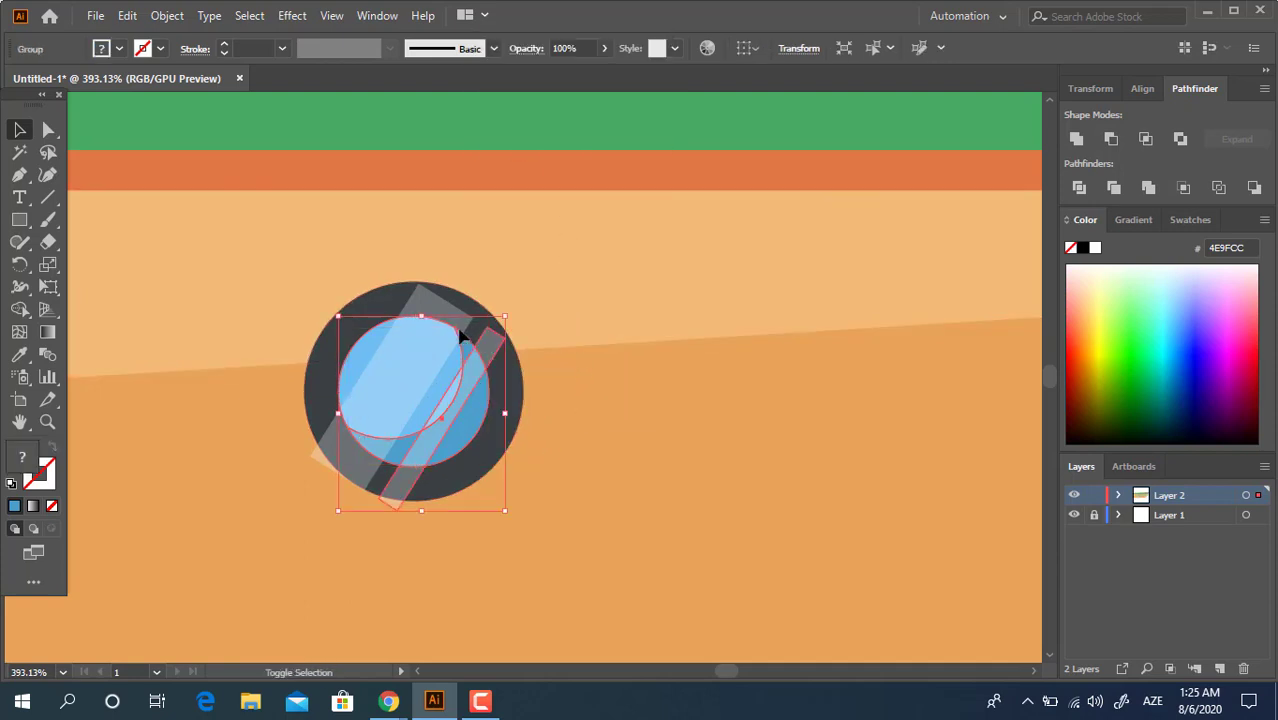
{"action": "left_click", "coordinate": [462, 337], "text": "shift"}
{"action": "left_click", "coordinate": [1078, 187]}
{"action": "right_click", "coordinate": [483, 375]}
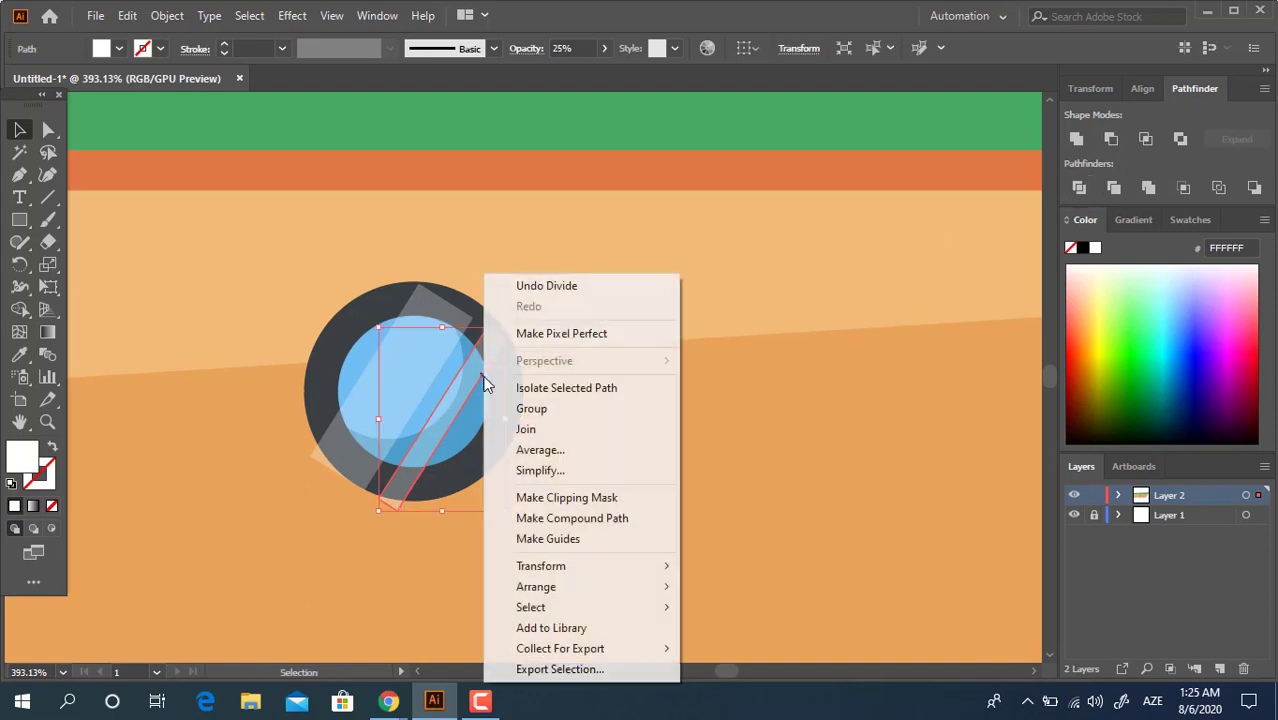
{"action": "left_click", "coordinate": [378, 318], "text": "shift"}
{"action": "left_click", "coordinate": [458, 322], "text": "shift"}
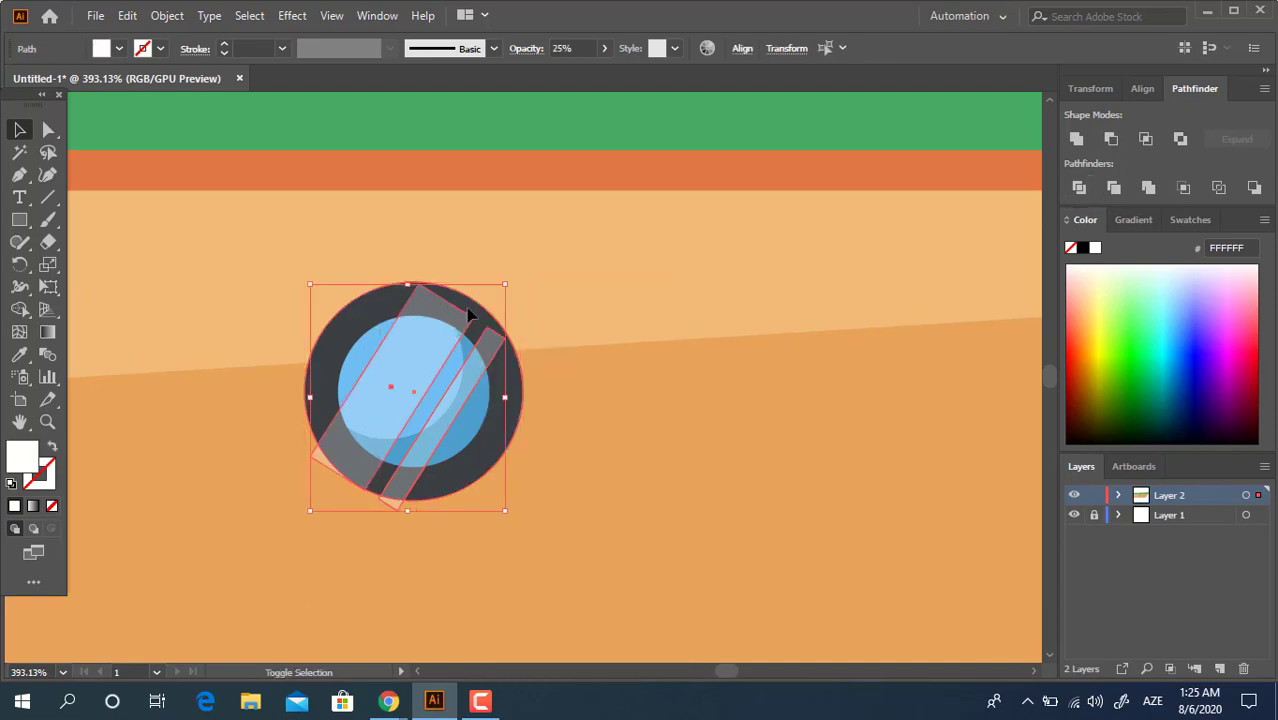
{"action": "left_click", "coordinate": [1079, 190]}
{"action": "right_click", "coordinate": [406, 434]}
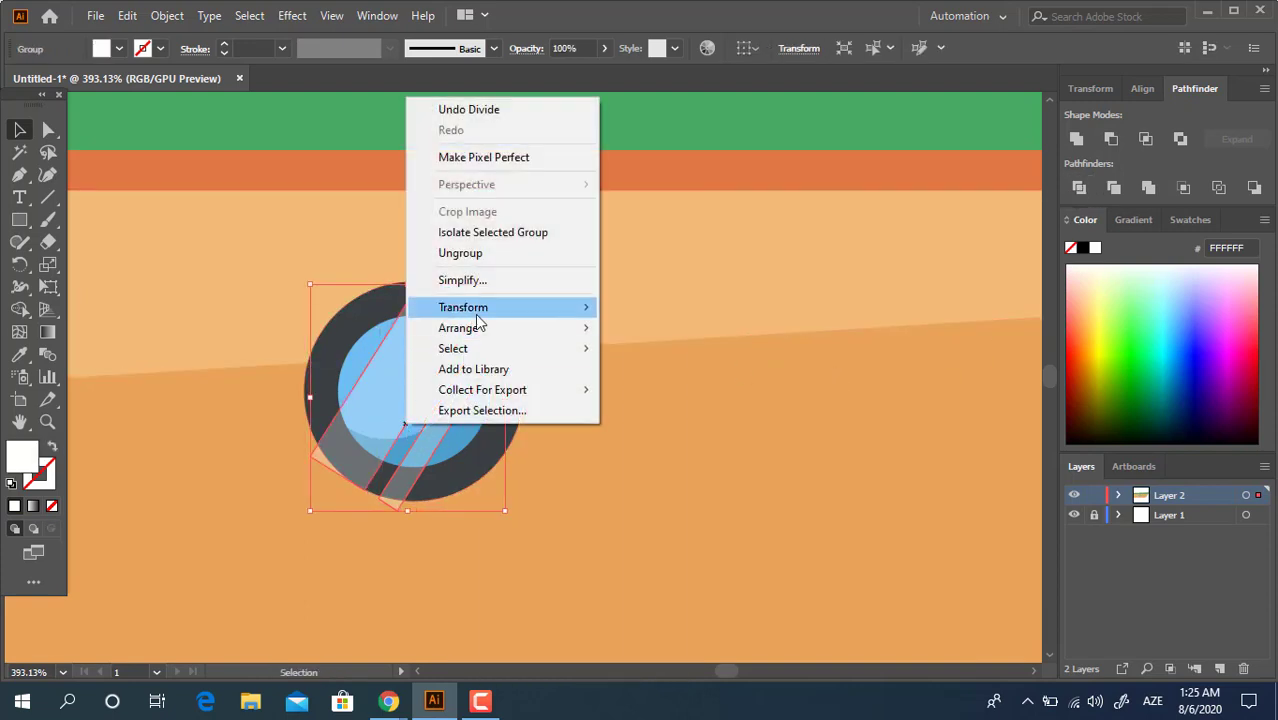
{"action": "left_click", "coordinate": [470, 252]}
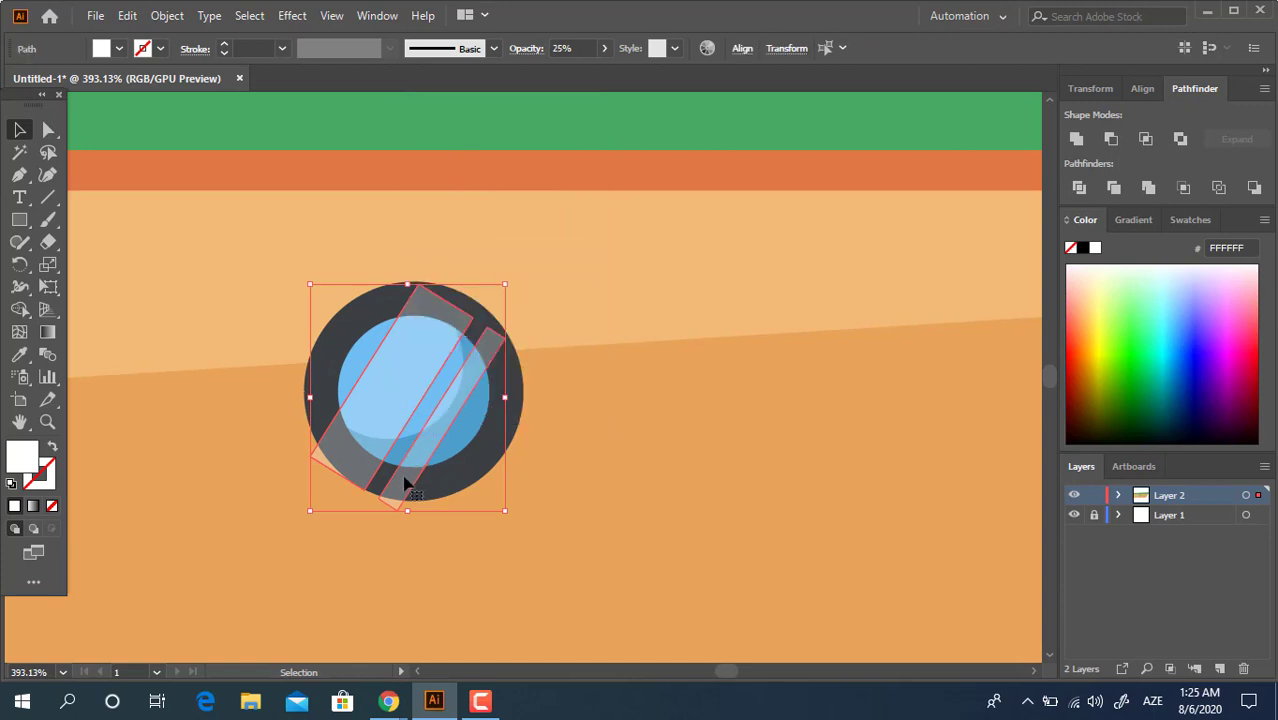
{"action": "left_click", "coordinate": [500, 525]}
{"action": "left_click", "coordinate": [395, 497]}
{"action": "left_click", "coordinate": [324, 460], "text": "shift"}
{"action": "left_click_drag", "start_coordinate": [478, 437], "coordinate": [408, 556]}
{"action": "key", "text": "ctrl+z"}
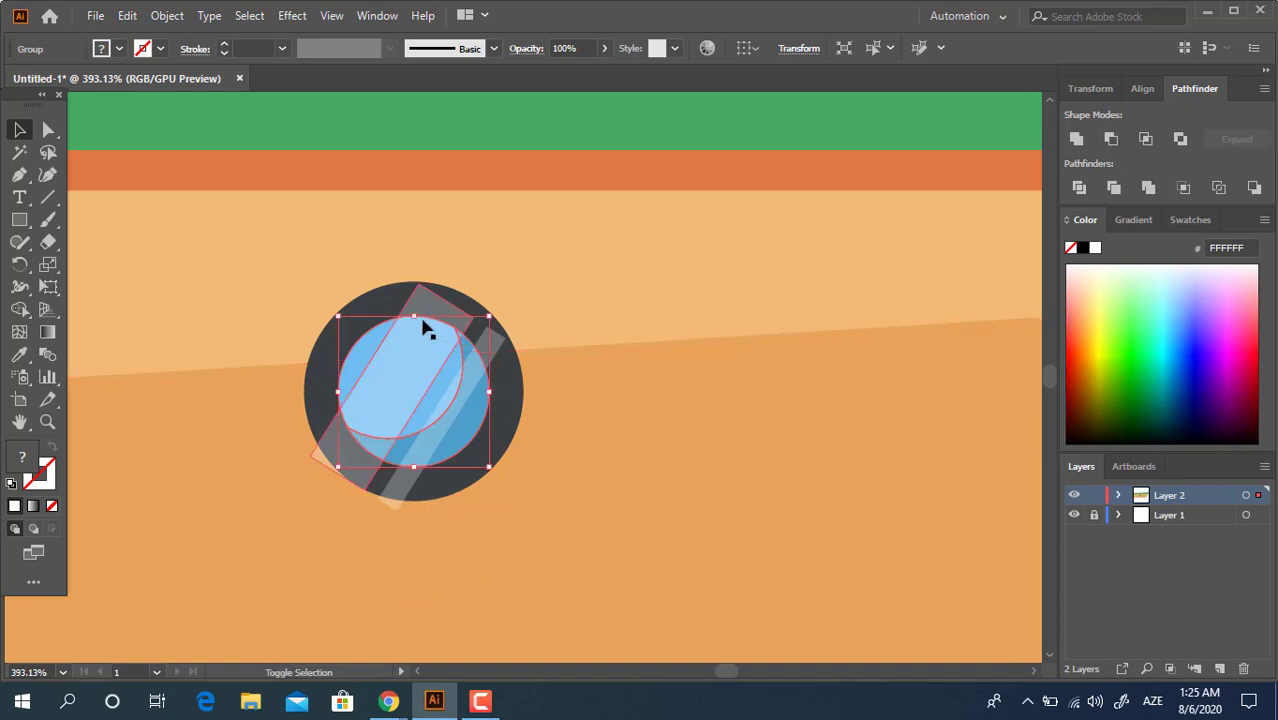
Step: Divide the glass group together with both diagonal white strips and ungroup the resulting pieces
{"action": "left_click_drag", "start_coordinate": [308, 284], "coordinate": [480, 380]}
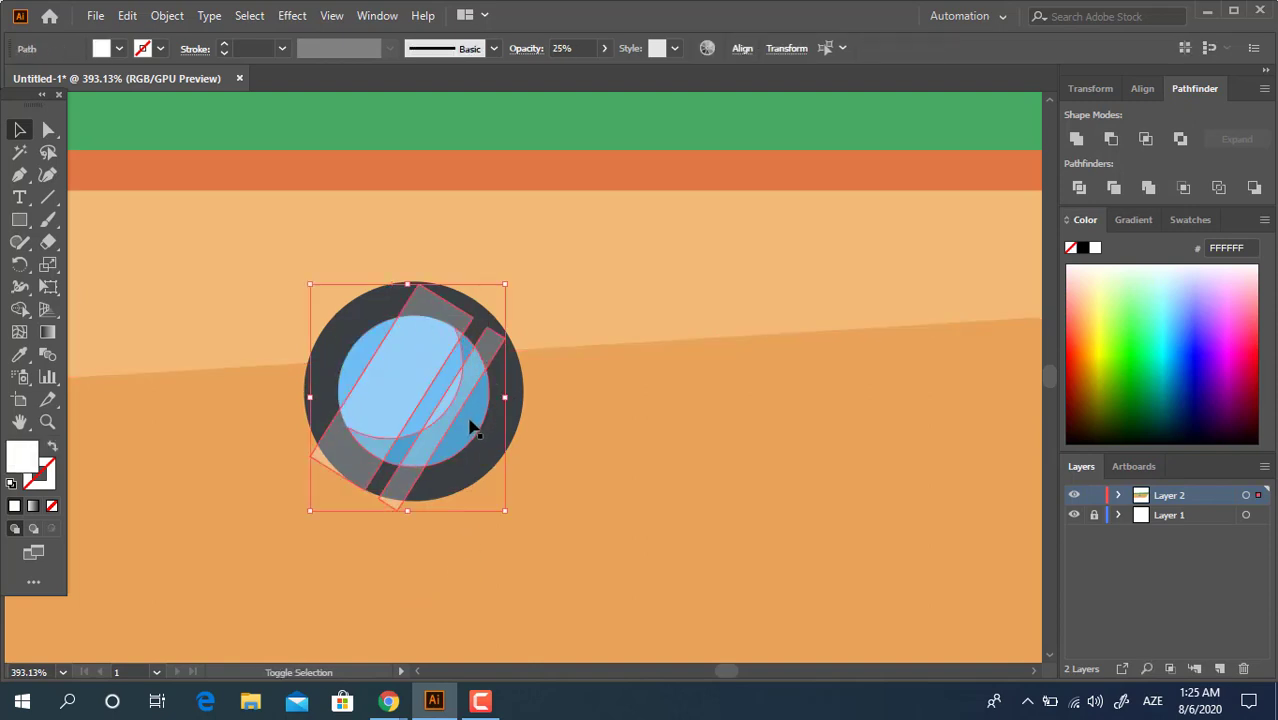
{"action": "left_click", "coordinate": [1080, 188]}
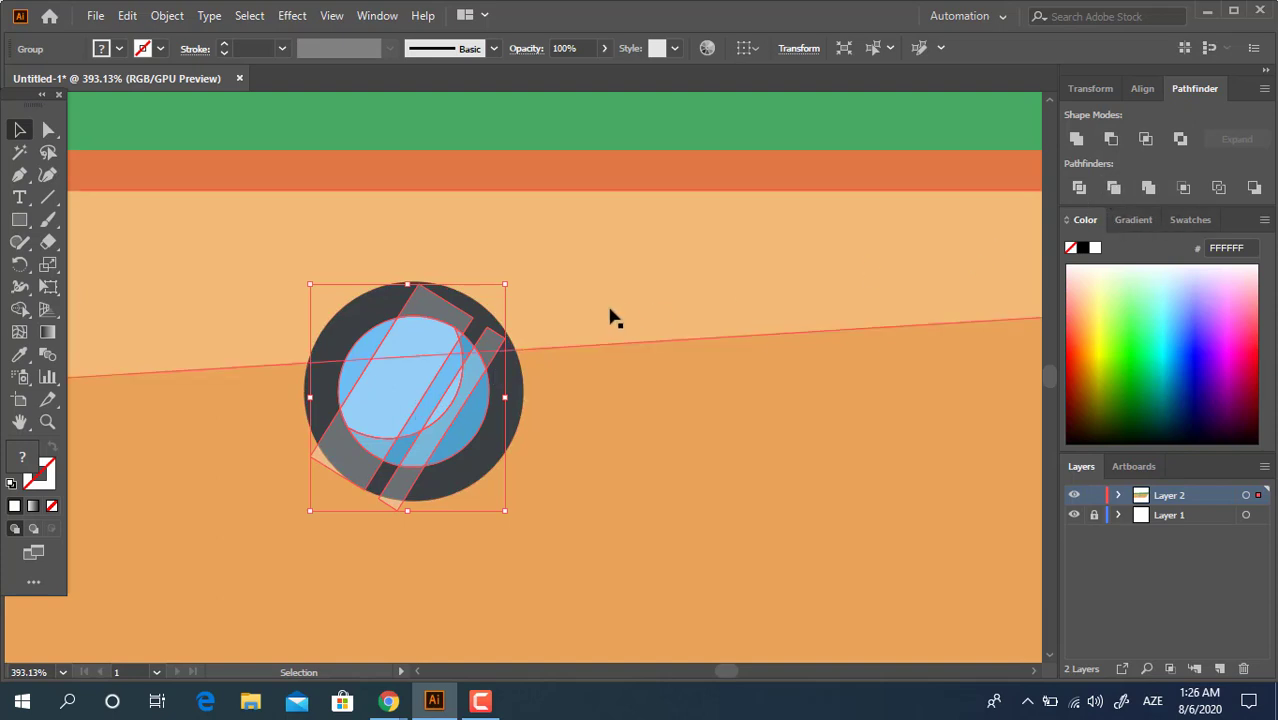
{"action": "right_click", "coordinate": [436, 375]}
{"action": "left_click", "coordinate": [545, 211]}
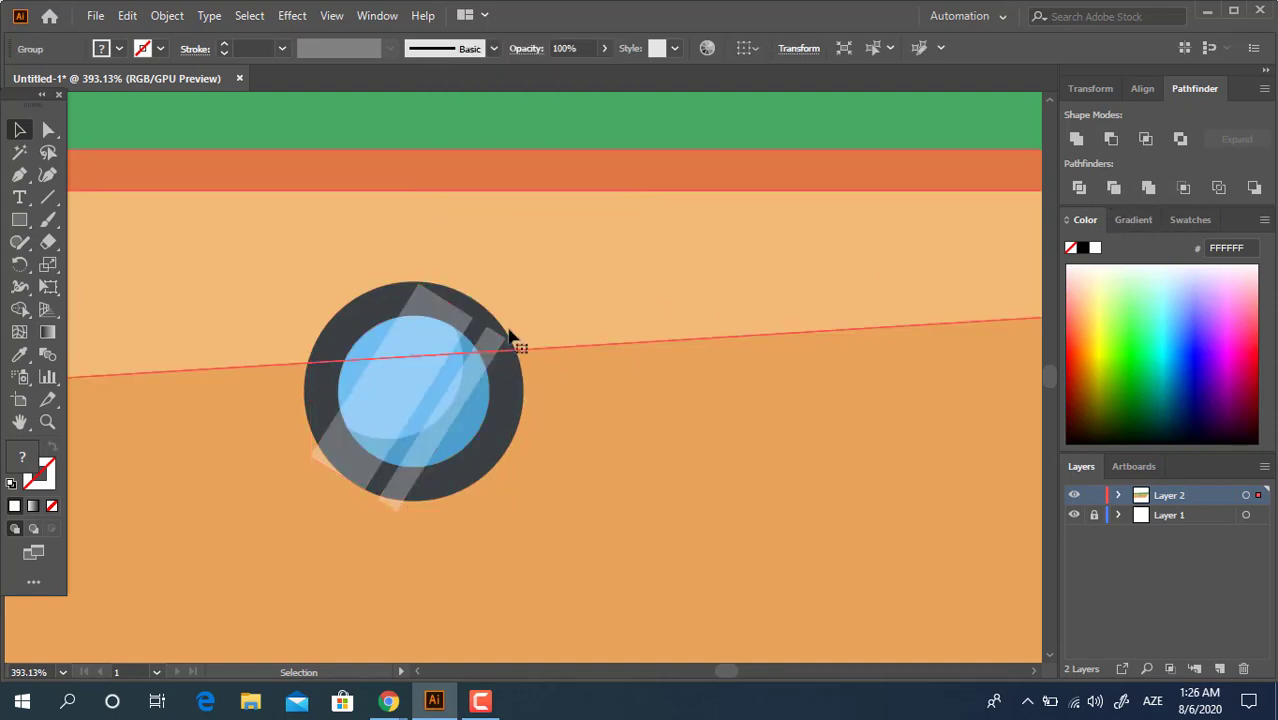
Step: Delete all the white strip pieces that extend beyond the blue glass, leaving reflections only inside it
{"action": "left_click", "coordinate": [498, 340]}
{"action": "left_click", "coordinate": [442, 314], "text": "shift"}
{"action": "left_click", "coordinate": [337, 465], "text": "shift"}
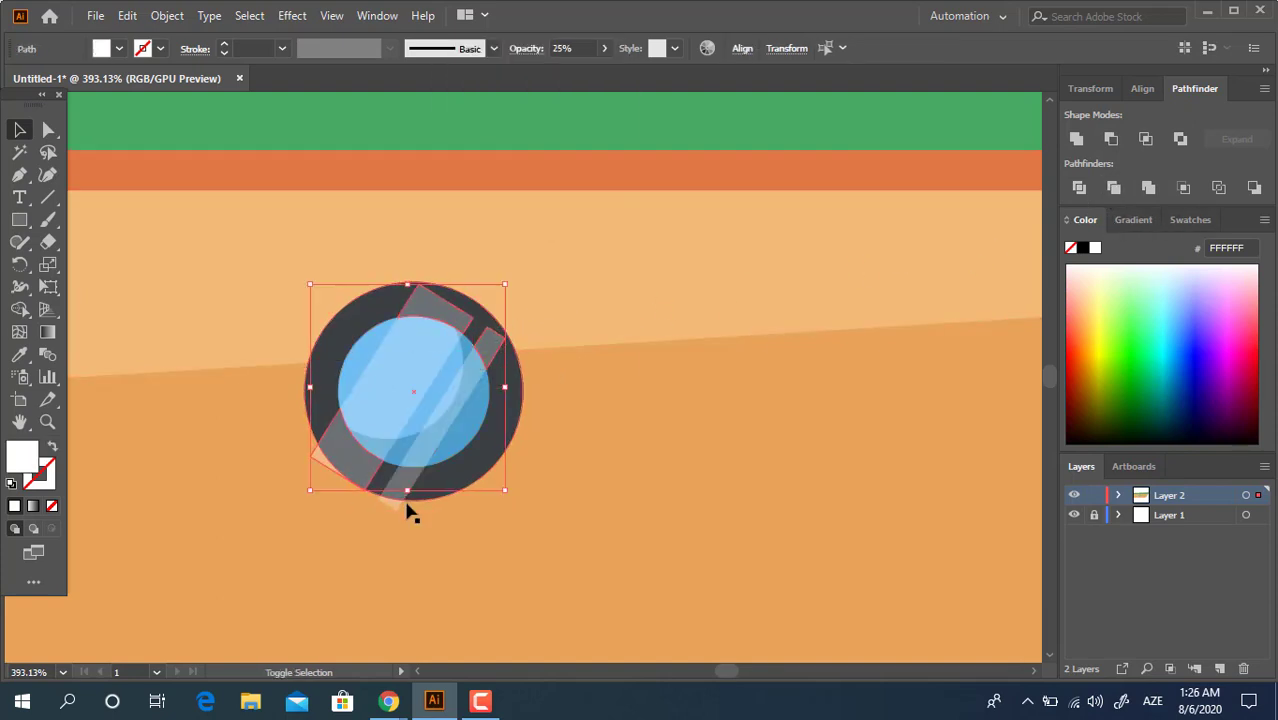
{"action": "left_click", "coordinate": [405, 493], "text": "shift"}
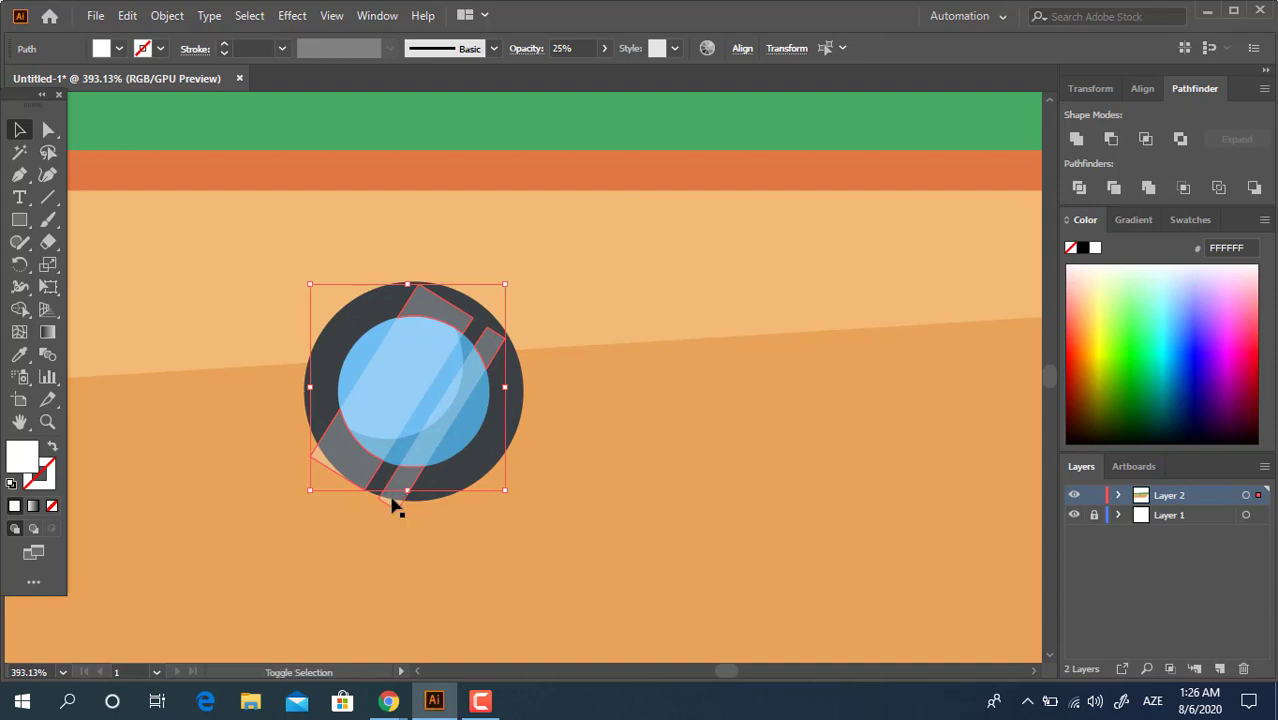
{"action": "left_click", "coordinate": [395, 505], "text": "shift"}
{"action": "key", "text": "Delete"}
{"action": "key", "text": "z"}
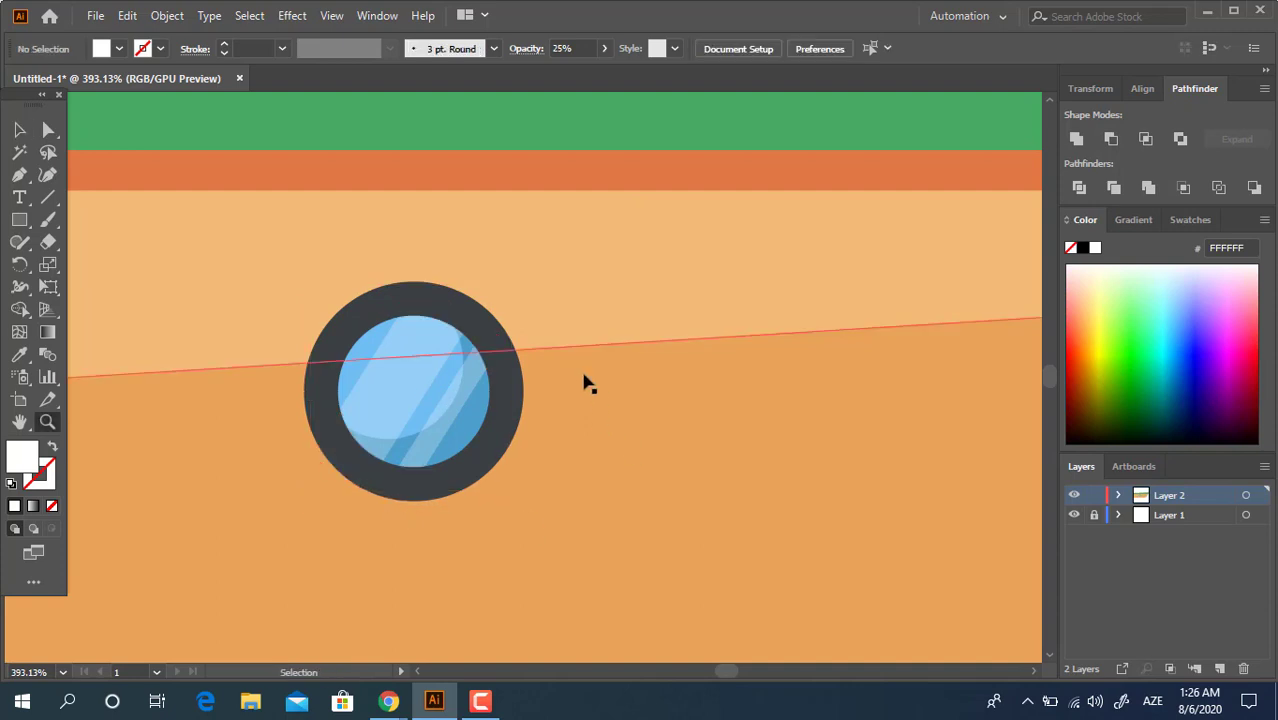
Step: Group all the porthole pieces and scale the porthole down to about three quarters of its size around its centre
{"action": "left_click_drag", "start_coordinate": [576, 378], "coordinate": [274, 435]}
{"action": "left_click_drag", "start_coordinate": [463, 412], "coordinate": [615, 420]}
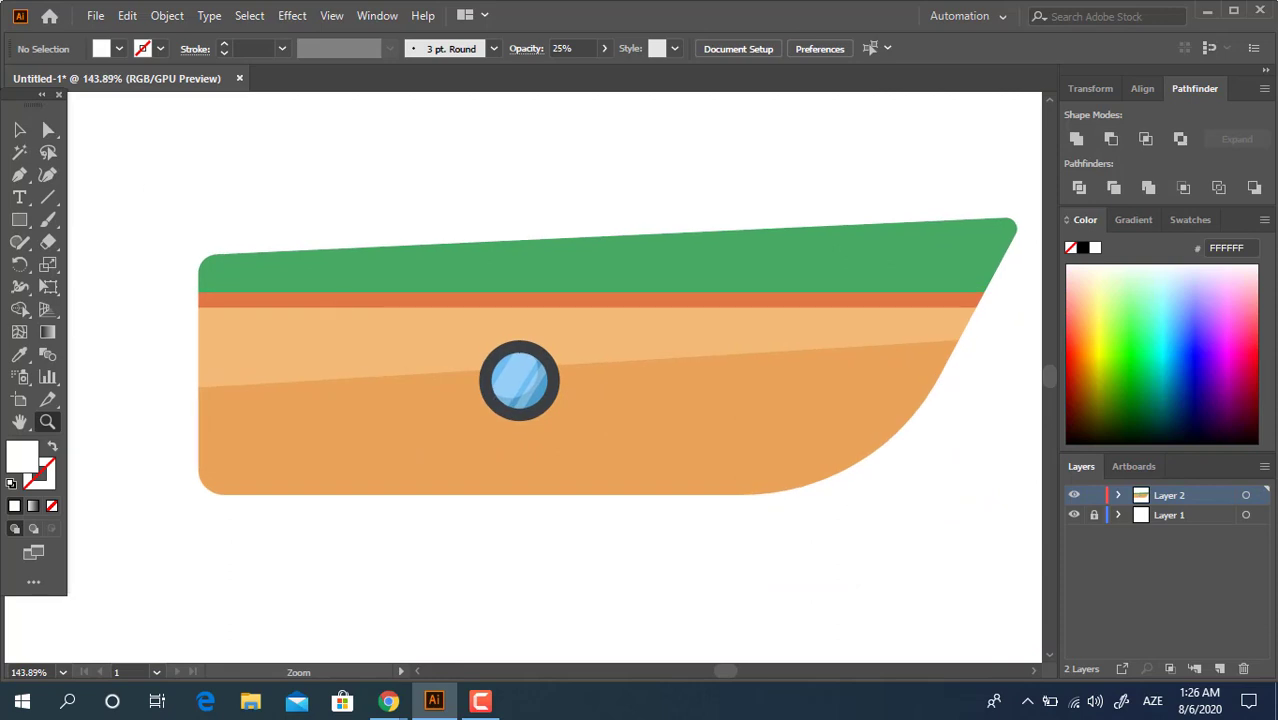
{"action": "left_click", "coordinate": [20, 131]}
{"action": "left_click", "coordinate": [540, 398]}
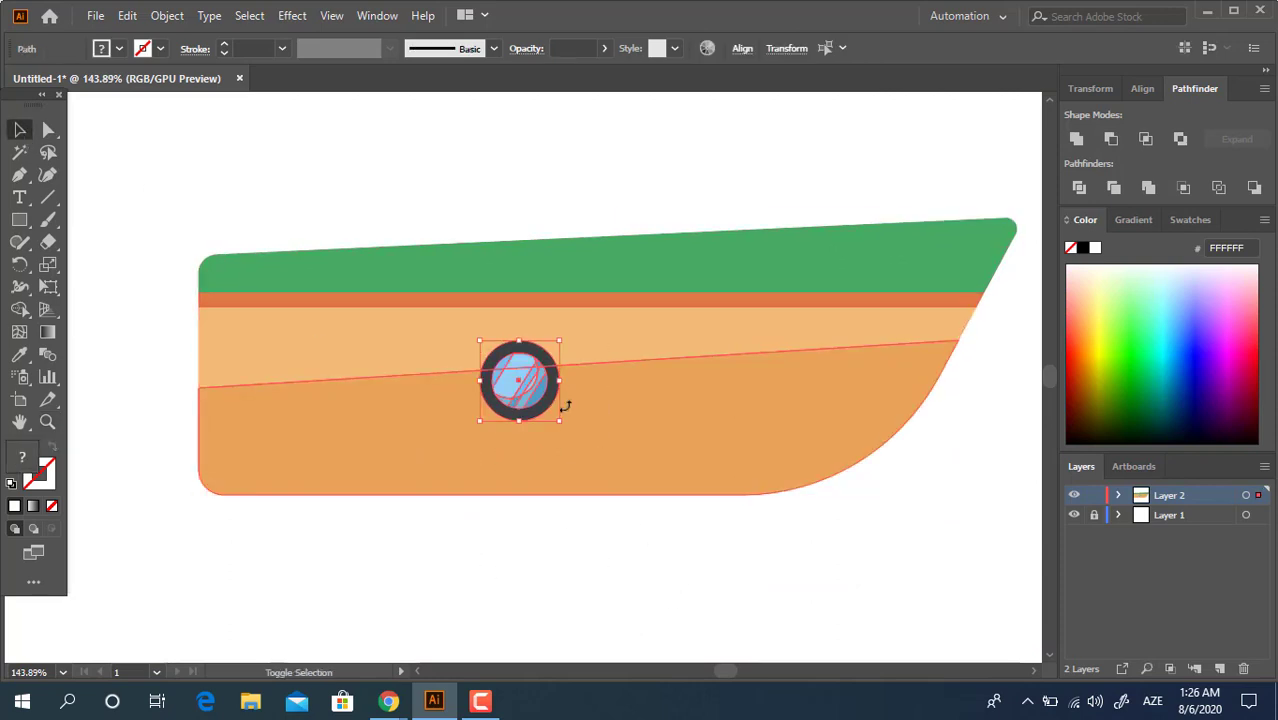
{"action": "right_click", "coordinate": [541, 394]}
{"action": "left_click", "coordinate": [587, 408]}
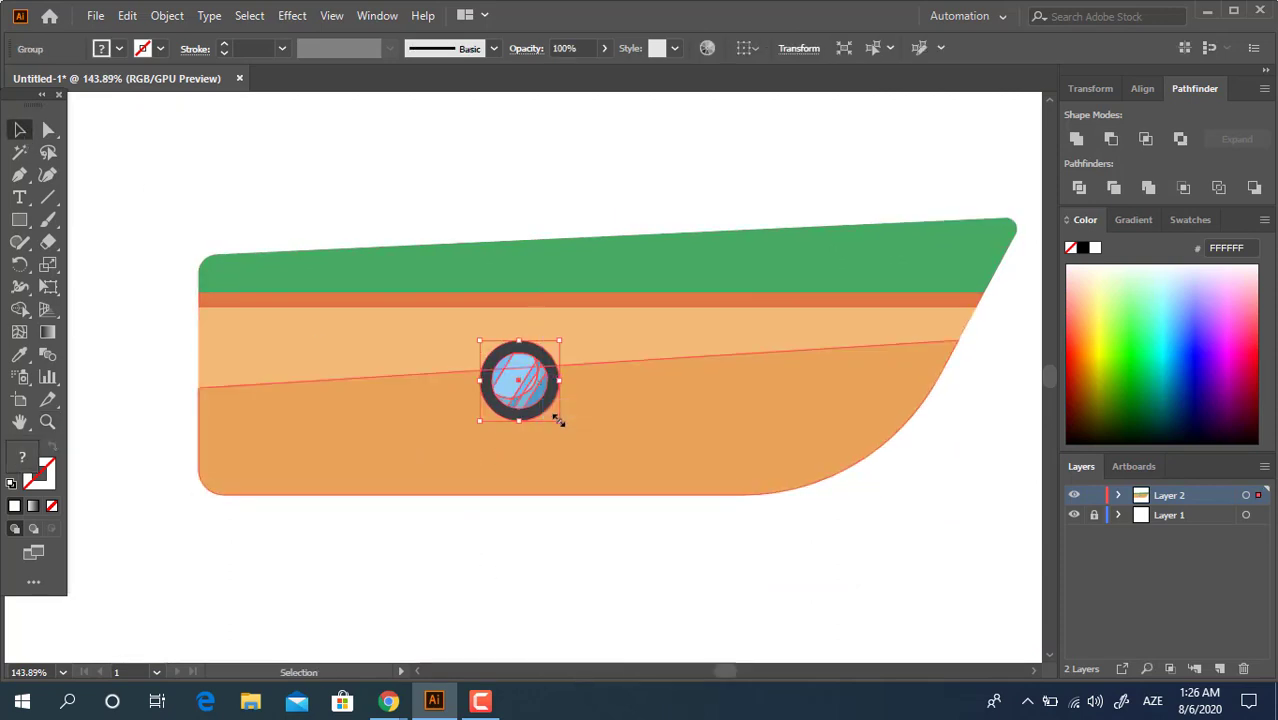
{"action": "left_click_drag", "start_coordinate": [555, 417], "coordinate": [551, 416]}
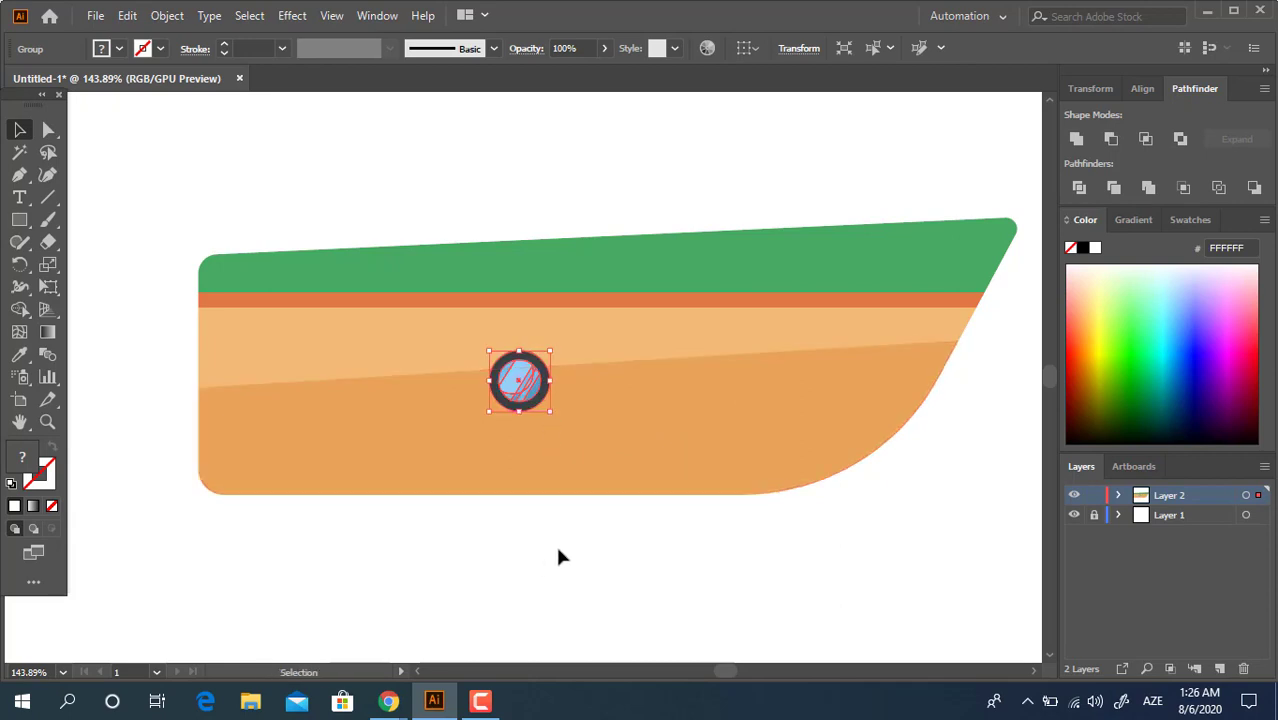
Step: Duplicate the porthole twice to form an evenly spaced horizontal row of three in the front half of the hull
{"action": "left_click_drag", "start_coordinate": [535, 383], "coordinate": [714, 383]}
{"action": "key", "text": "ctrl+d"}
{"action": "left_click", "coordinate": [890, 573]}
Step: Draw a wide cabin rectangle above the hull, with its lower edge overlapping the green band
{"action": "key", "text": "z"}
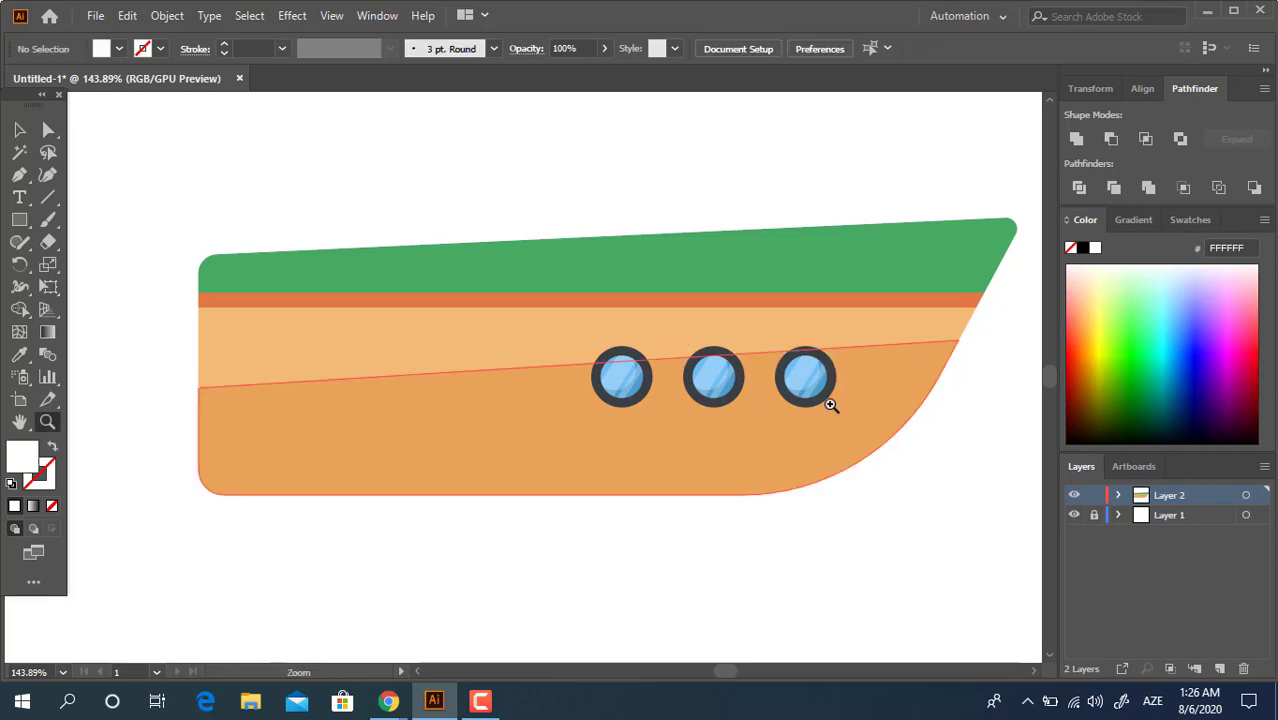
{"action": "left_click_drag", "start_coordinate": [753, 319], "coordinate": [596, 374]}
{"action": "key", "text": "space"}
{"action": "left_click_drag", "start_coordinate": [706, 418], "coordinate": [622, 456]}
{"action": "key", "text": "space"}
{"action": "left_click_drag", "start_coordinate": [624, 389], "coordinate": [623, 438]}
{"action": "mouse_move", "coordinate": [617, 408]}
{"action": "left_mouse_down"}
{"action": "mouse_move", "coordinate": [688, 420]}
{"action": "mouse_move", "coordinate": [598, 413]}
{"action": "left_mouse_up"}
{"action": "key", "text": "space"}
{"action": "key", "text": "space"}
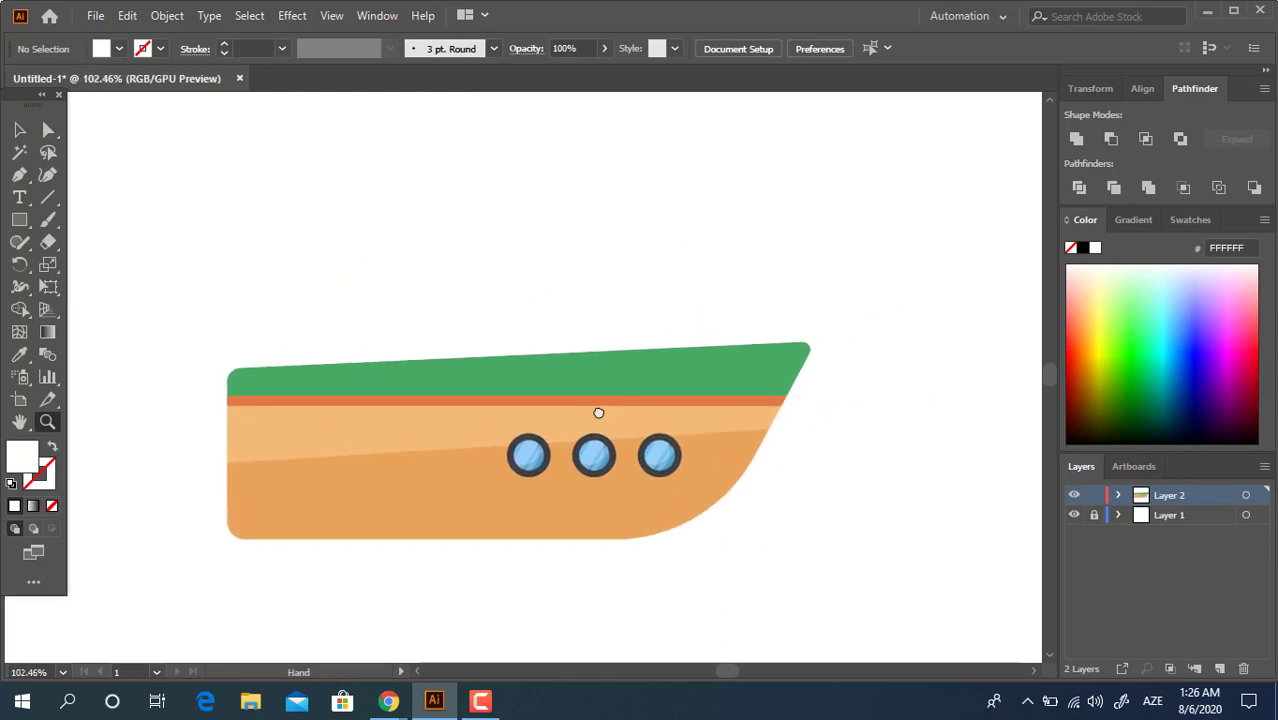
{"action": "left_click", "coordinate": [19, 219]}
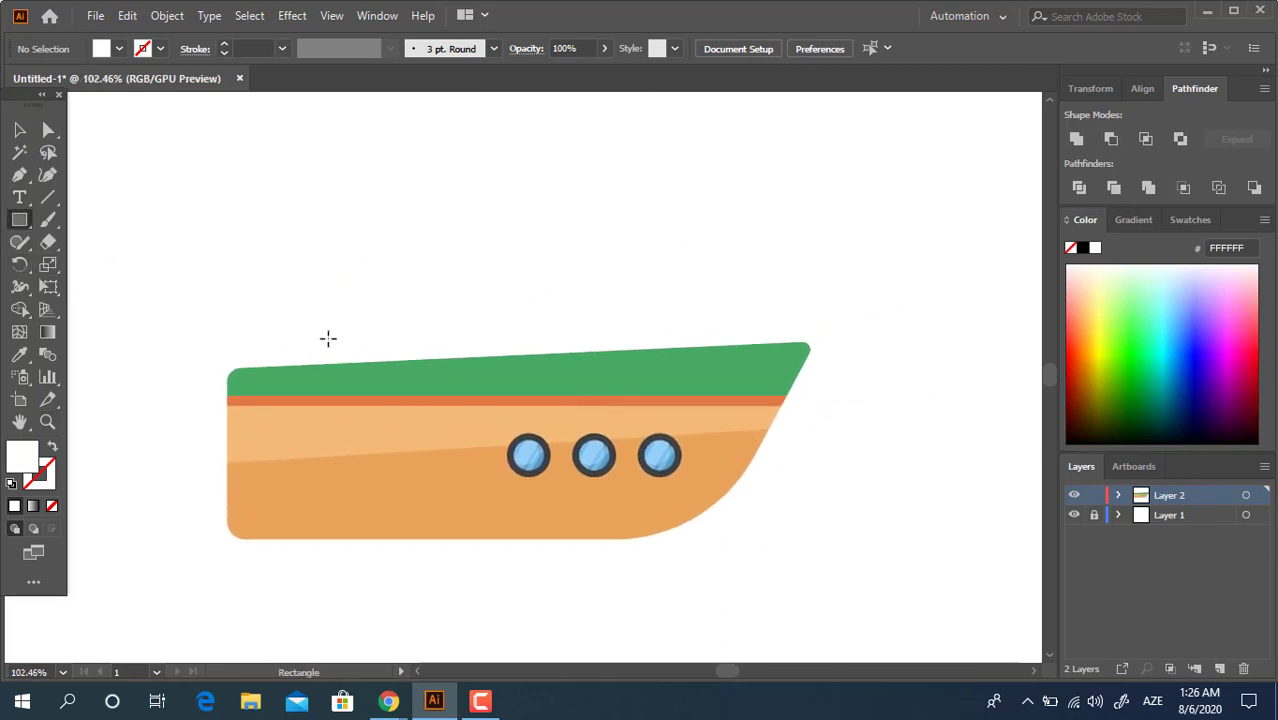
{"action": "mouse_move", "coordinate": [358, 368]}
{"action": "left_mouse_down"}
{"action": "mouse_move", "coordinate": [565, 192]}
{"action": "mouse_move", "coordinate": [697, 220]}
{"action": "left_mouse_up"}
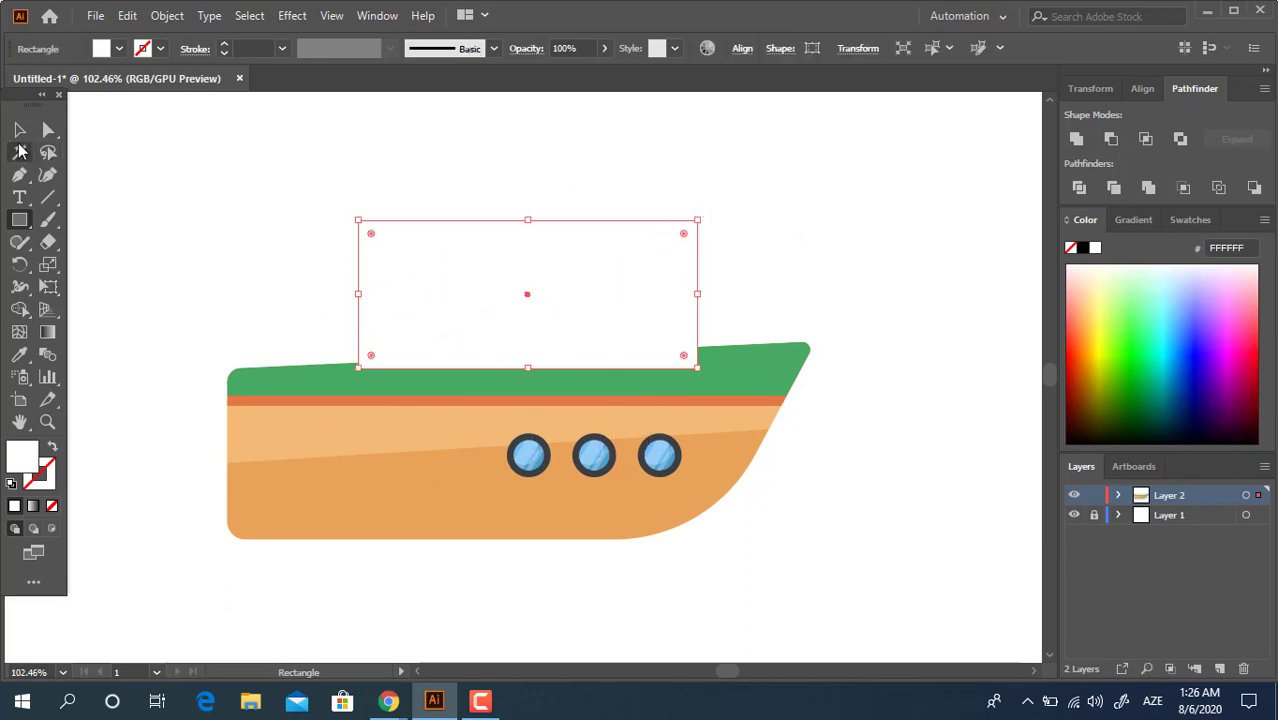
{"action": "left_click", "coordinate": [18, 131]}
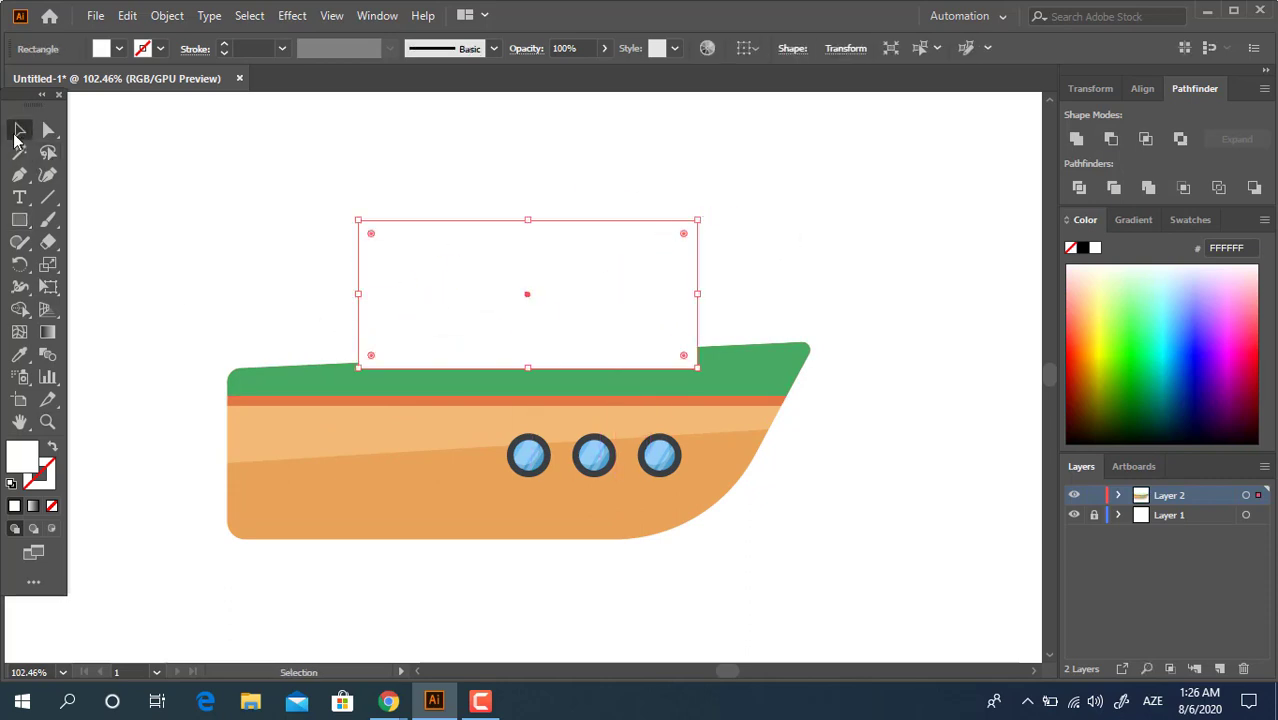
Step: Fill the cabin rectangle with green 49BA69
{"action": "double_click", "coordinate": [24, 458]}
{"action": "left_click", "coordinate": [288, 212]}
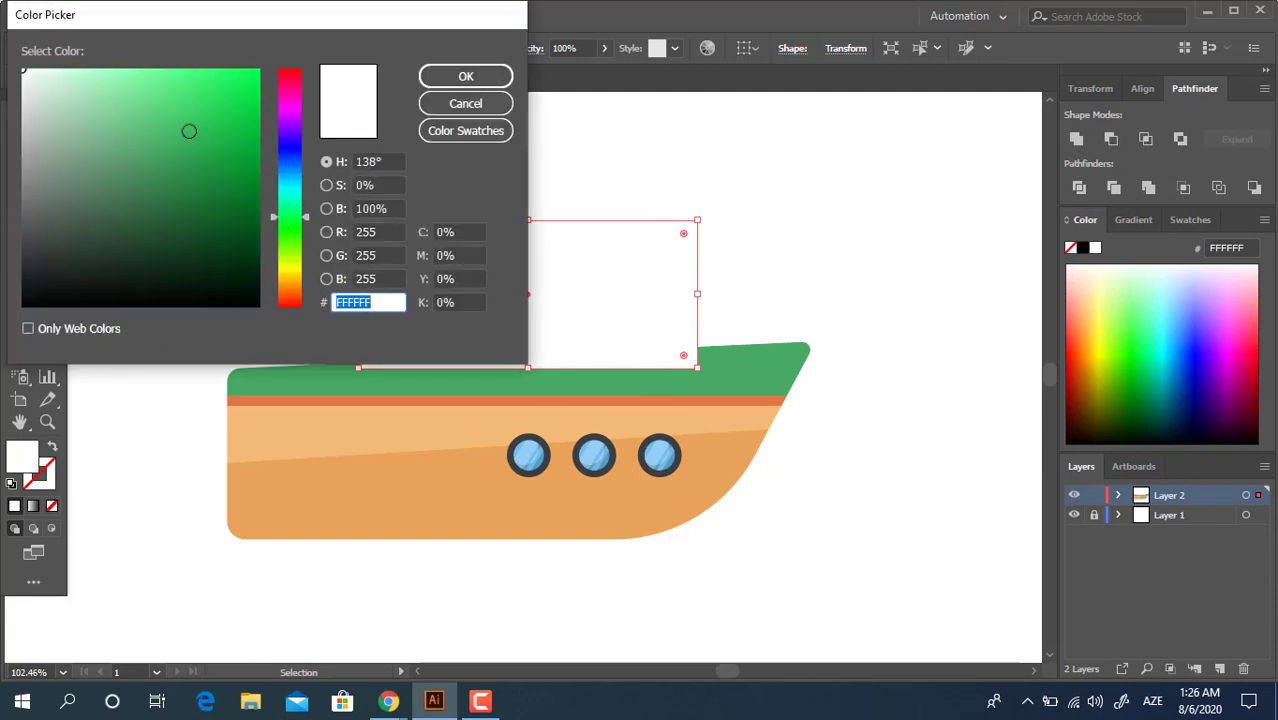
{"action": "left_click_drag", "start_coordinate": [169, 149], "coordinate": [167, 133]}
{"action": "left_click", "coordinate": [464, 81]}
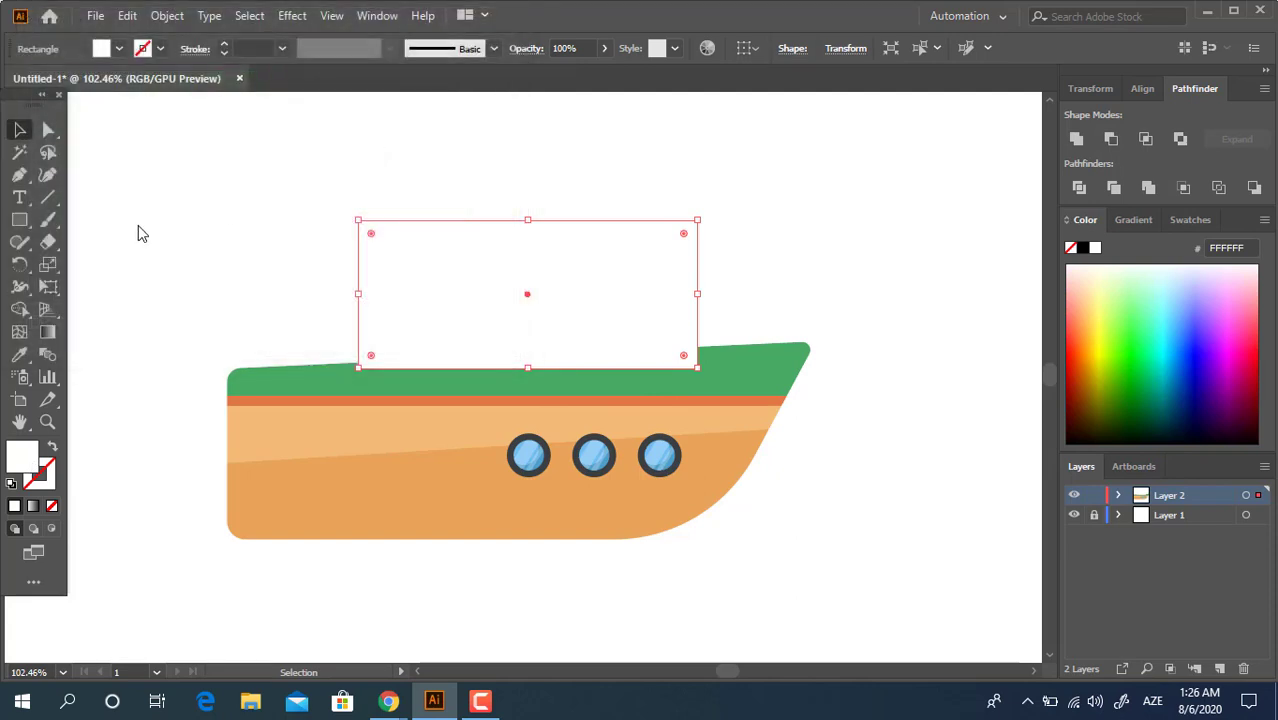
Step: Fill the cabin rectangle with the light orange F2BC75 sampled from the hull's upper band
{"action": "left_click", "coordinate": [19, 354]}
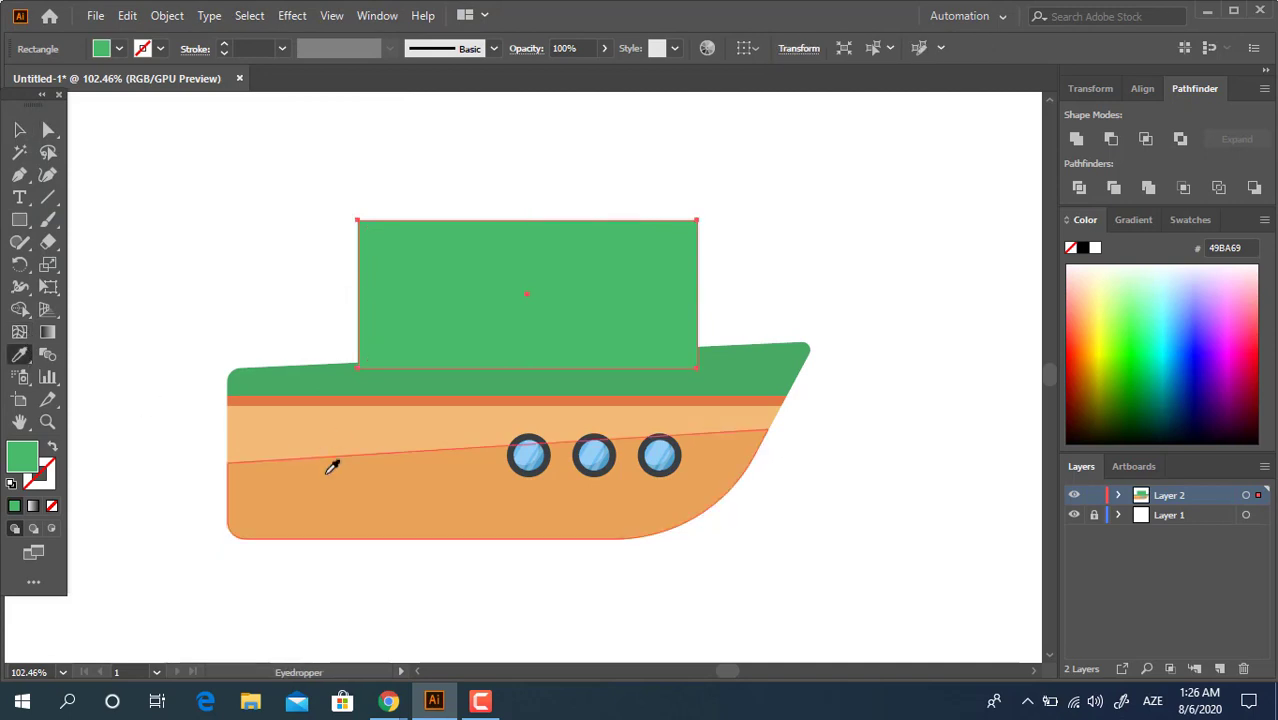
{"action": "left_click", "coordinate": [330, 440]}
{"action": "left_click", "coordinate": [22, 130]}
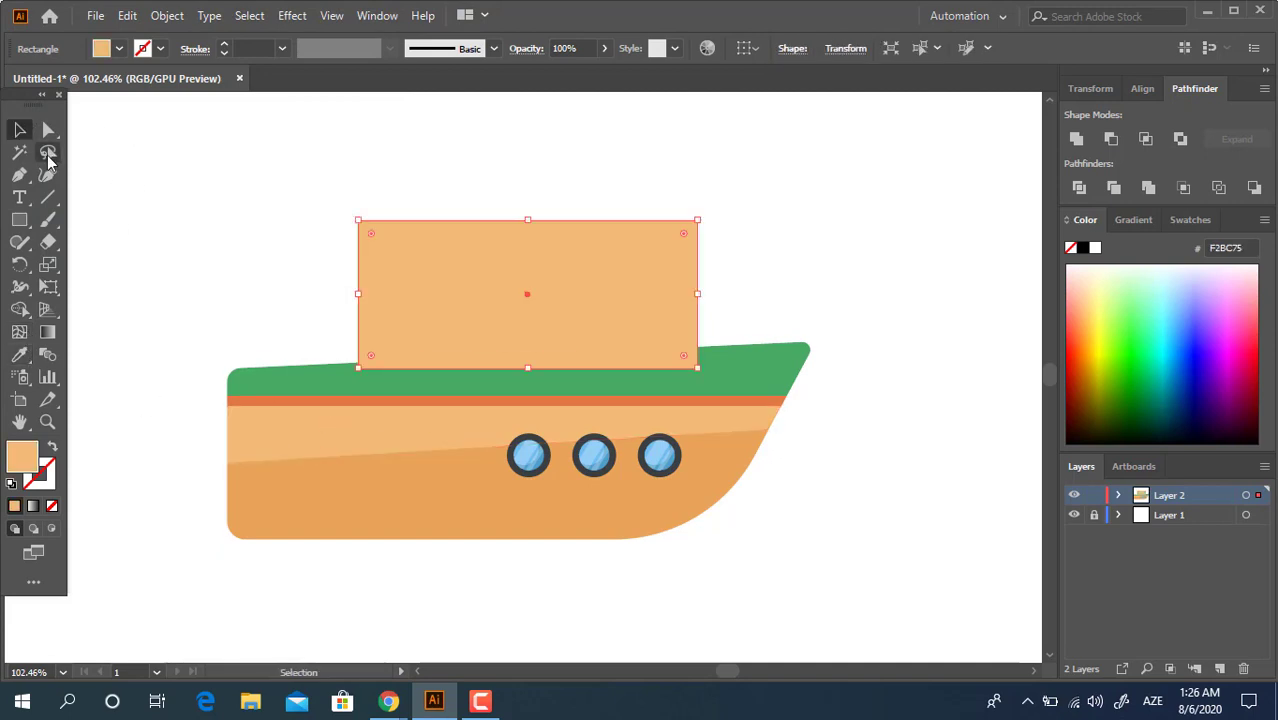
Step: Send the cabin rectangle to the back so it sits behind the green hull band
{"action": "key", "text": "ctrl+shift+bracketleft"}
{"action": "key", "text": "ctrl+z"}
{"action": "right_click", "coordinate": [486, 238]}
{"action": "mouse_move", "coordinate": [630, 550]}
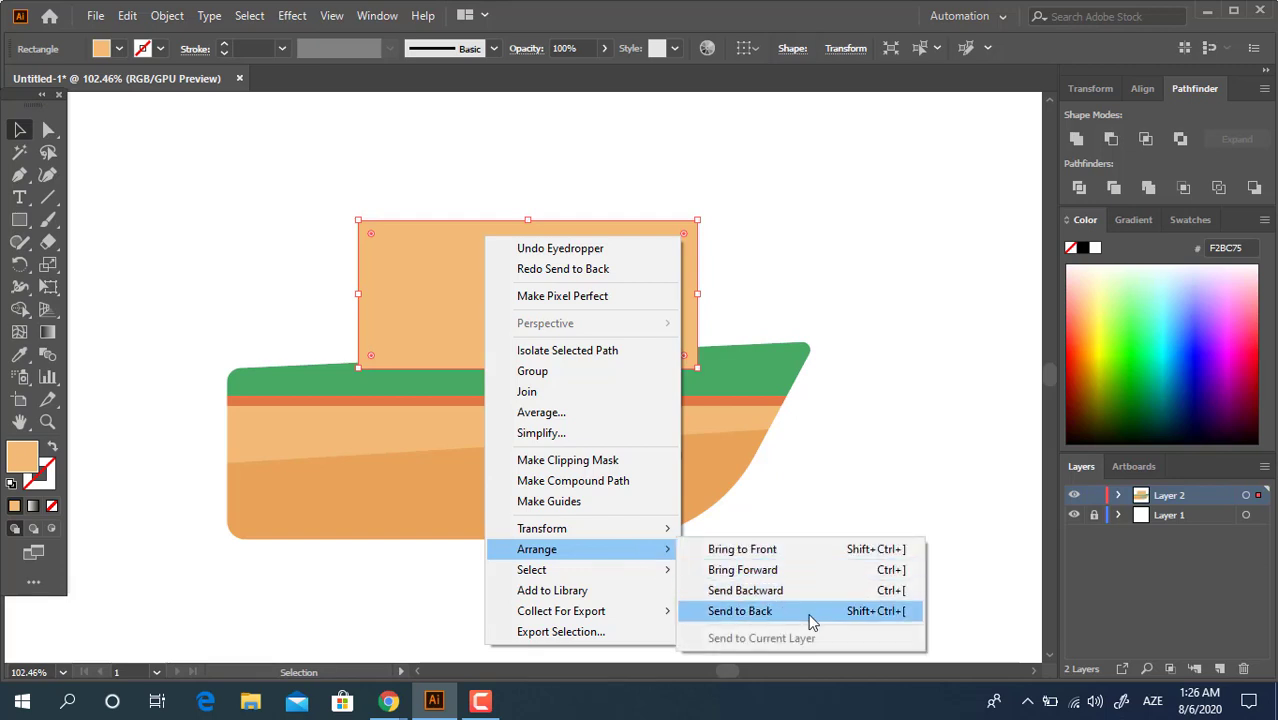
{"action": "left_click", "coordinate": [813, 609]}
{"action": "left_click", "coordinate": [838, 404]}
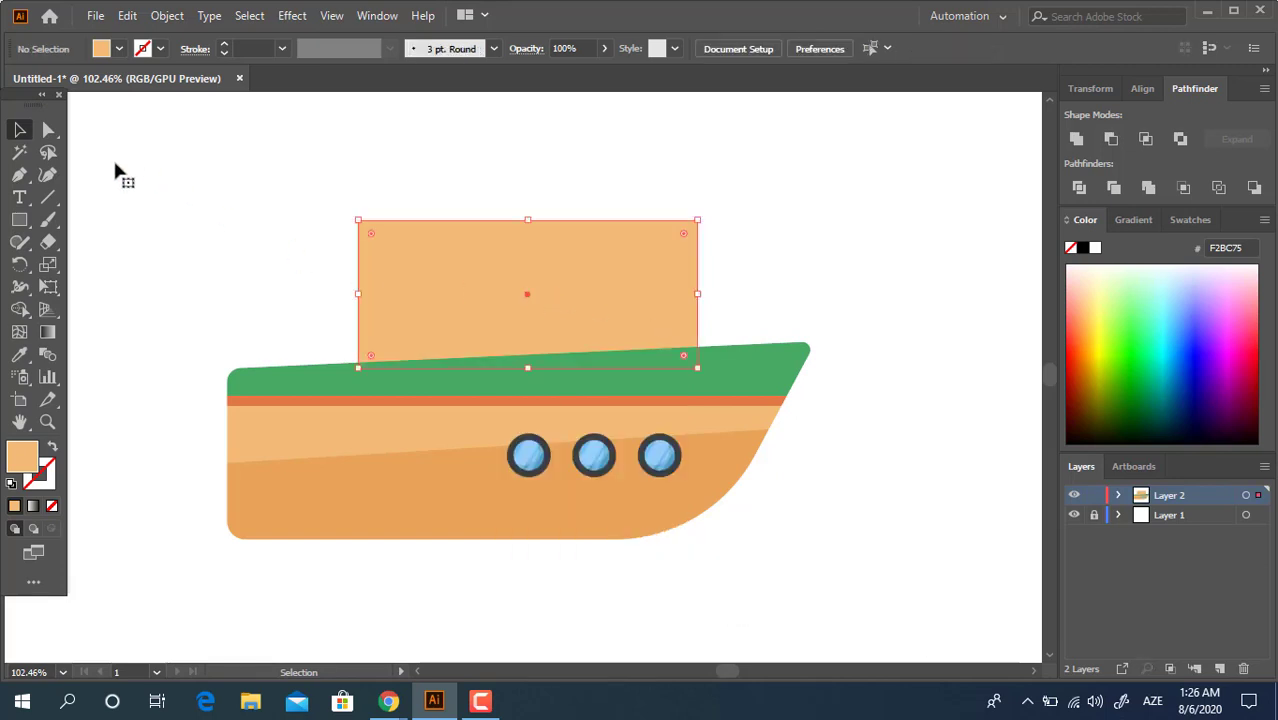
Step: Move the cabin's upper front corner inward to slant the front, and extend its vertical rear edge toward the stern
{"action": "left_click", "coordinate": [50, 130]}
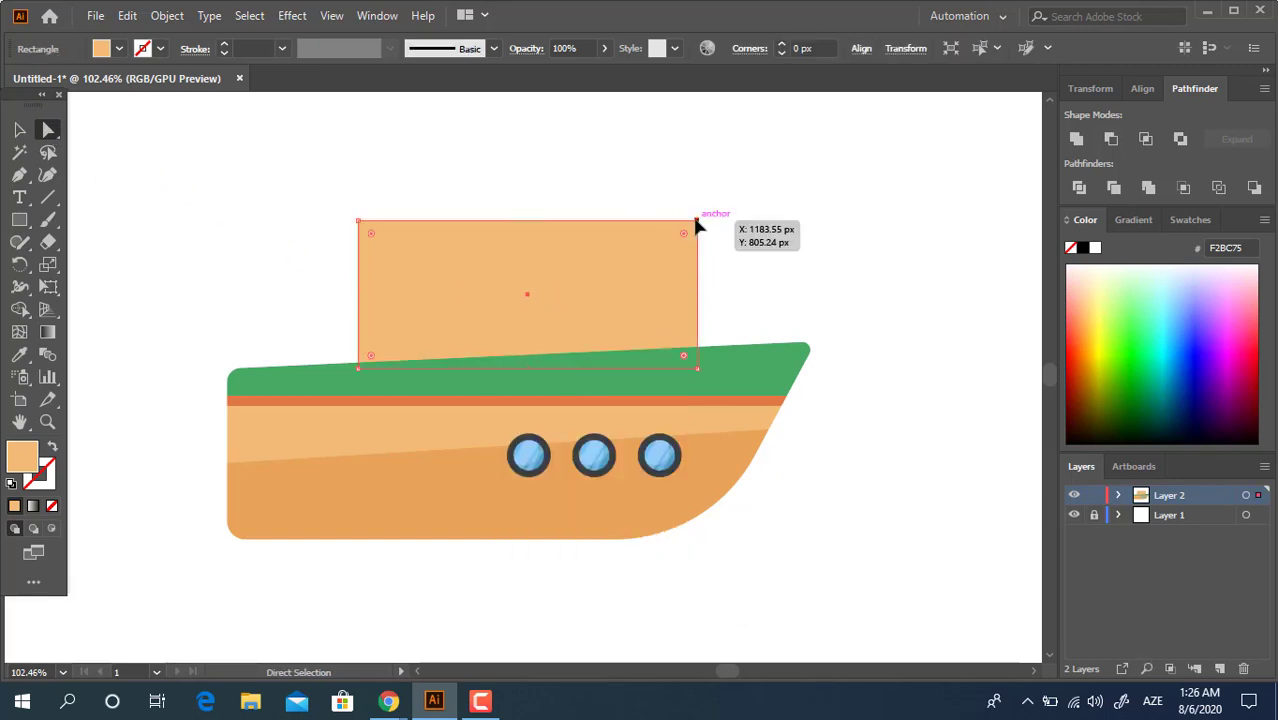
{"action": "left_click_drag", "start_coordinate": [697, 220], "coordinate": [572, 221]}
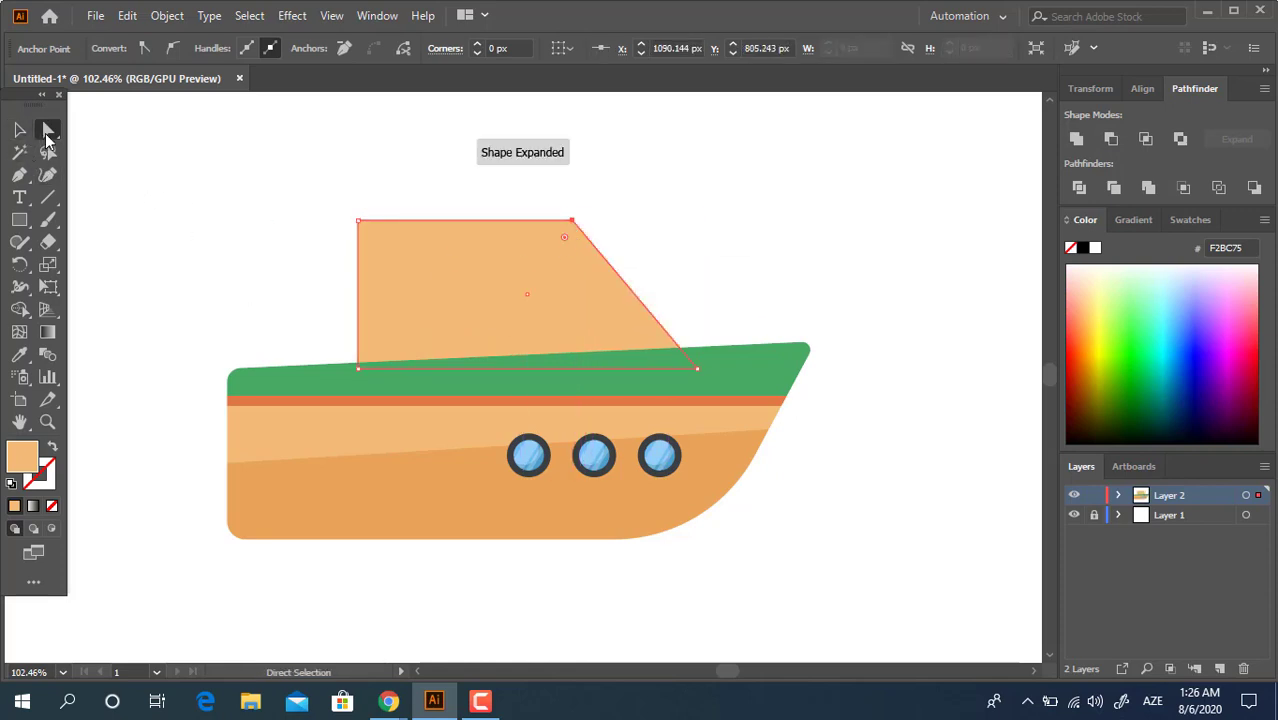
{"action": "left_click", "coordinate": [359, 369], "text": "shift"}
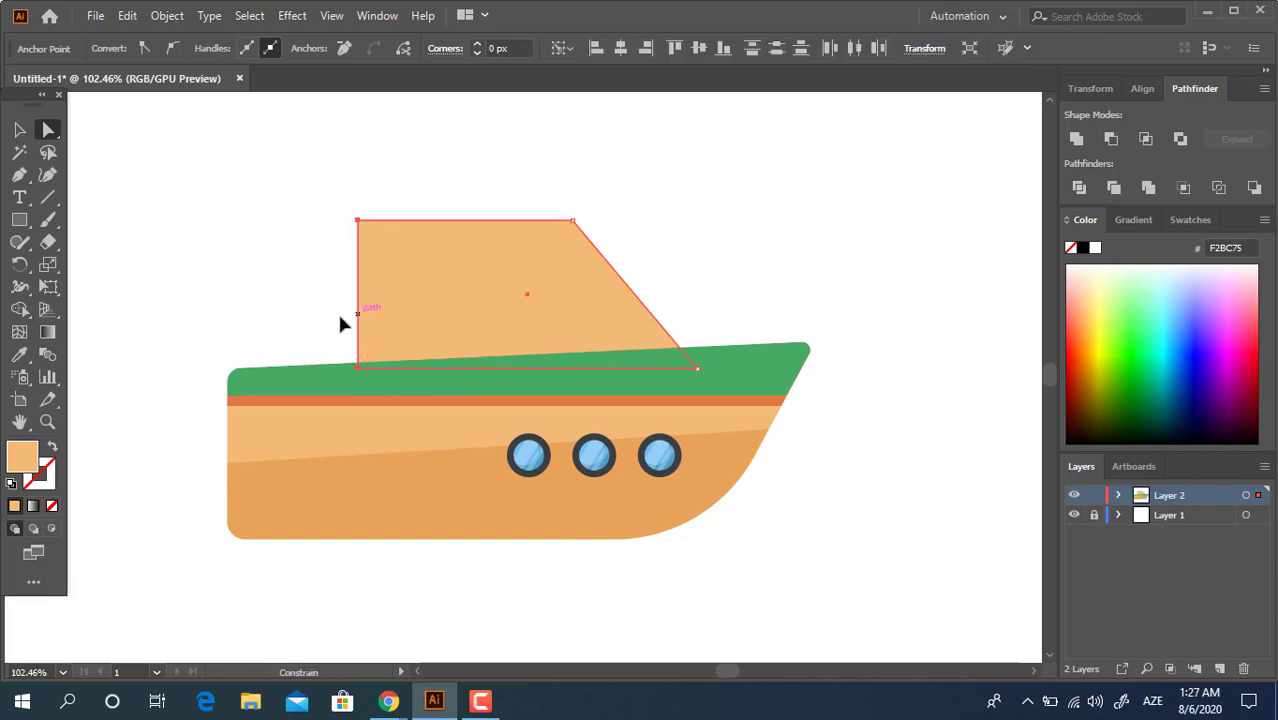
{"action": "left_click_drag", "start_coordinate": [340, 318], "coordinate": [281, 329]}
{"action": "left_click", "coordinate": [765, 280]}
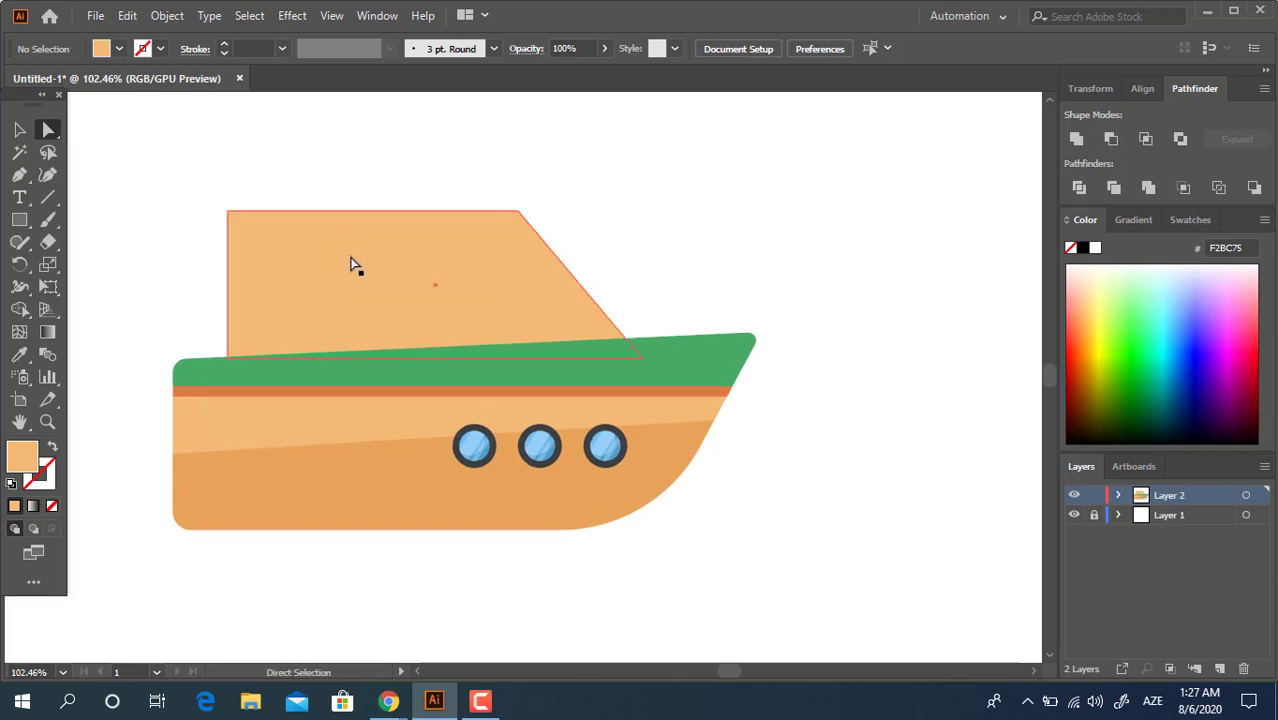
Step: Lower the cabin's upper rear corner slightly so the roof slopes parallel to the hull's top edge
{"action": "left_click", "coordinate": [19, 129]}
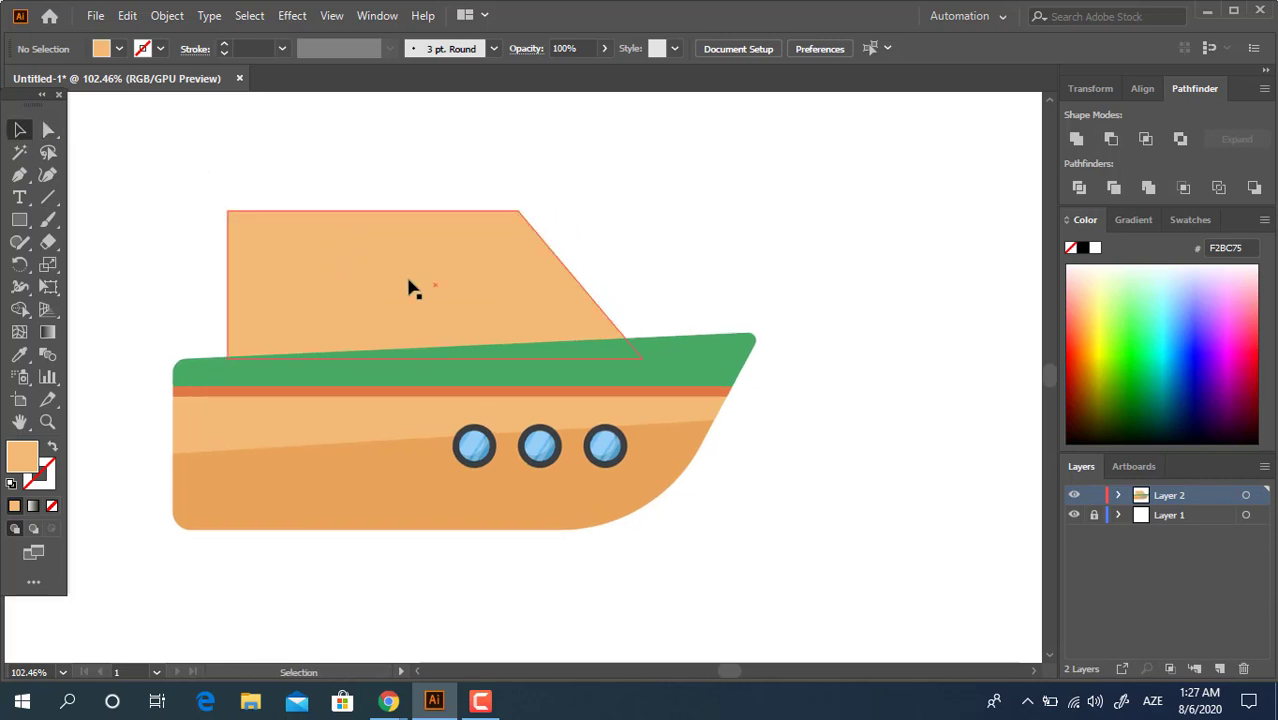
{"action": "left_click_drag", "start_coordinate": [613, 263], "coordinate": [664, 272]}
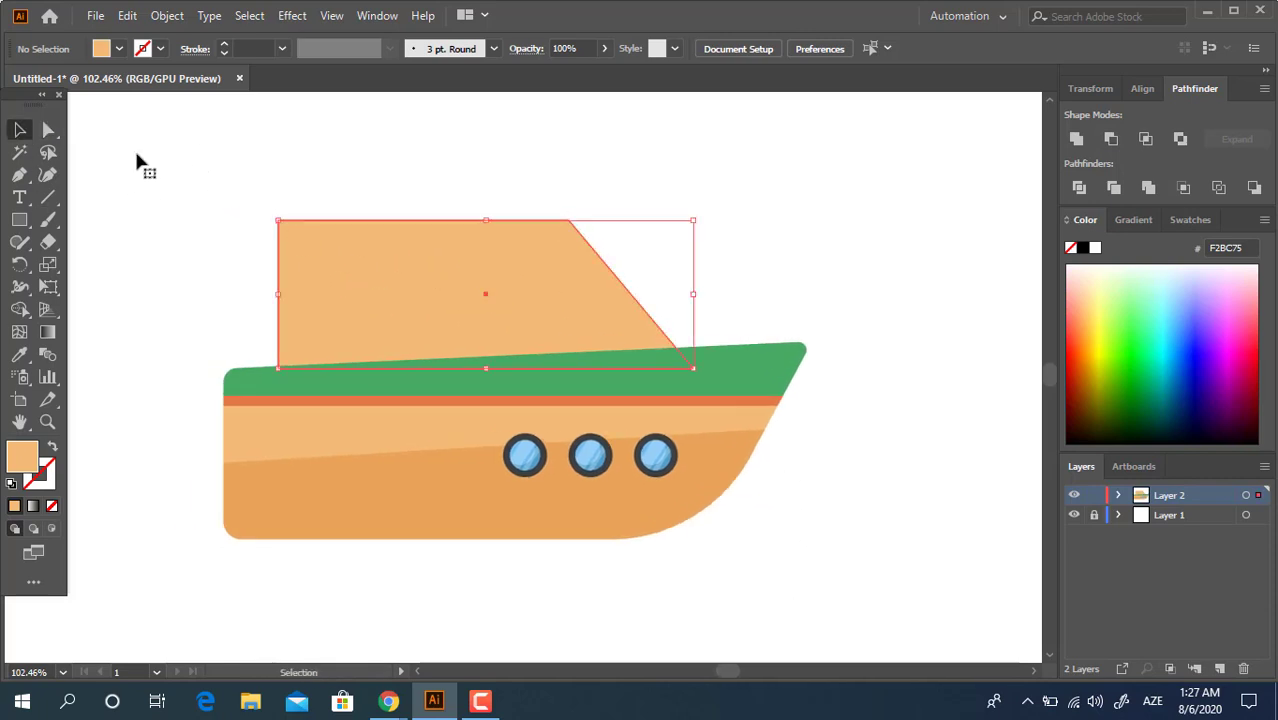
{"action": "left_click", "coordinate": [55, 136]}
{"action": "left_click_drag", "start_coordinate": [278, 219], "coordinate": [278, 235]}
{"action": "left_click", "coordinate": [830, 271]}
Step: Draw a wide window rectangle across the cabin, extending past its slanted front edge
{"action": "left_click_drag", "start_coordinate": [850, 264], "coordinate": [890, 285]}
{"action": "key", "text": "z"}
{"action": "left_click_drag", "start_coordinate": [532, 331], "coordinate": [613, 344]}
{"action": "key", "text": "m"}
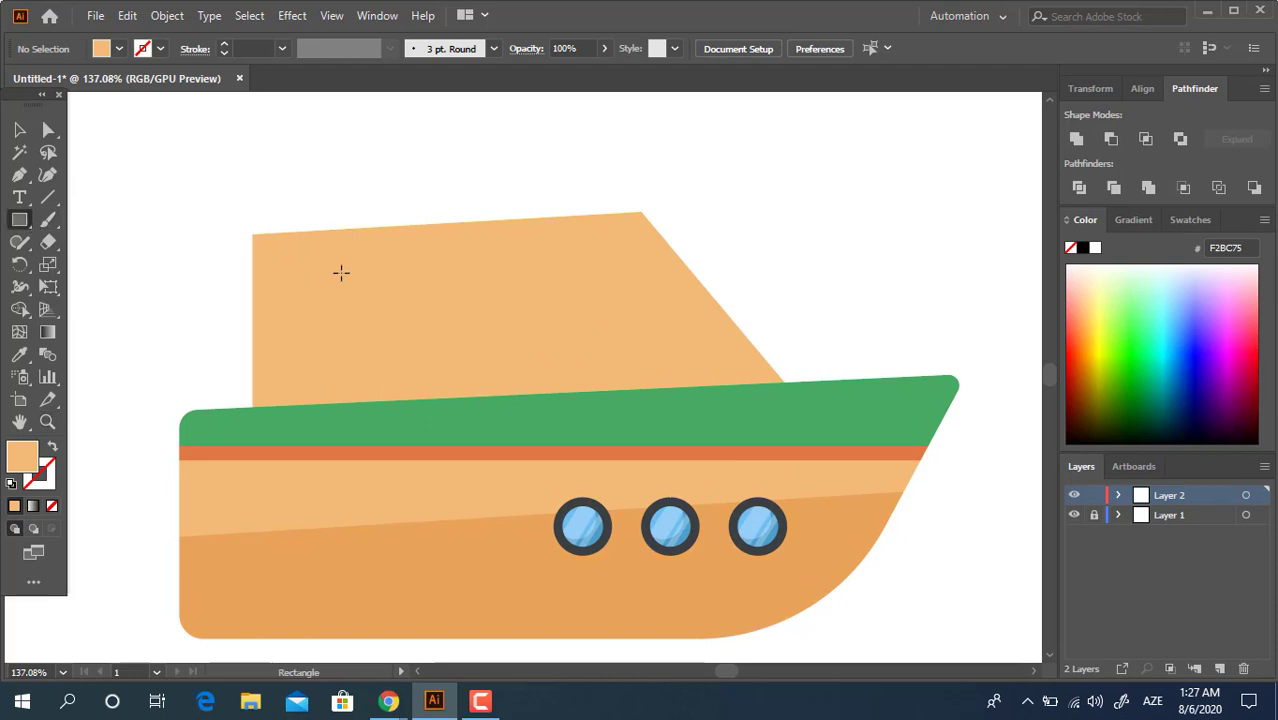
{"action": "left_click_drag", "start_coordinate": [481, 283], "coordinate": [720, 356]}
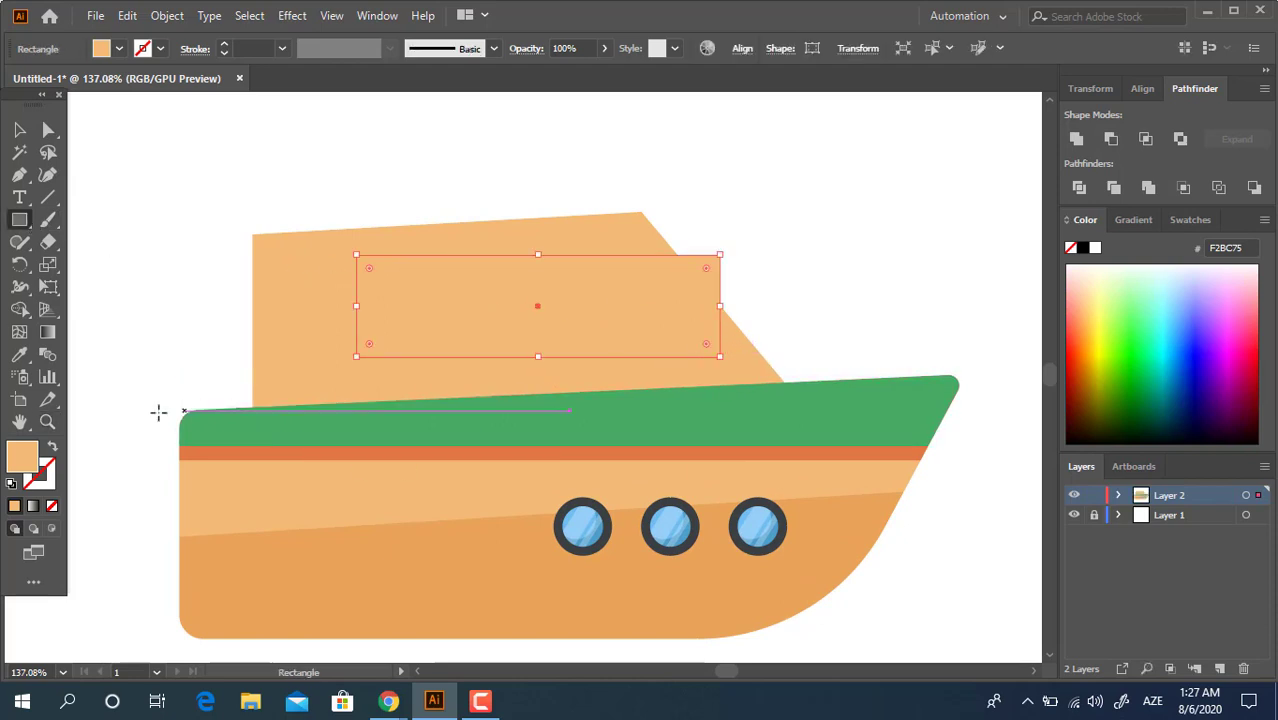
Step: Fill the window rectangle with the porthole's light blue 70BEF2 and shift it horizontally further past the cabin's slanted front
{"action": "left_click", "coordinate": [21, 356]}
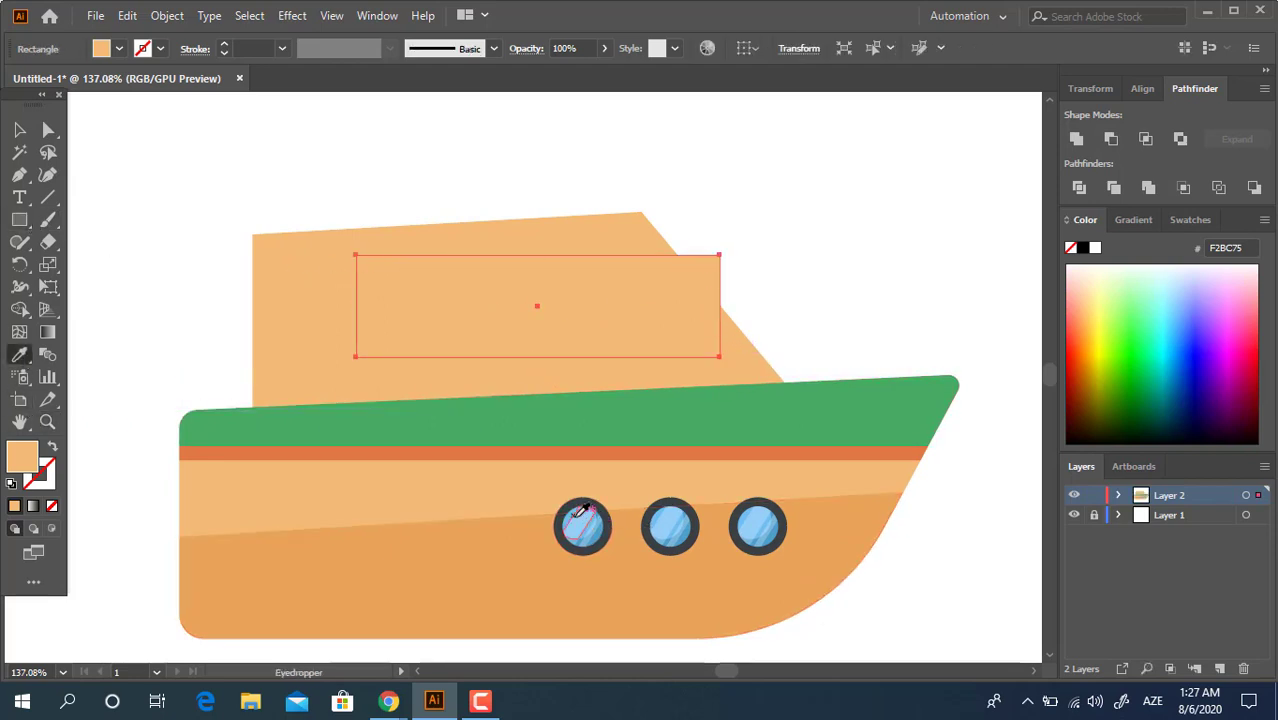
{"action": "left_click", "coordinate": [572, 518]}
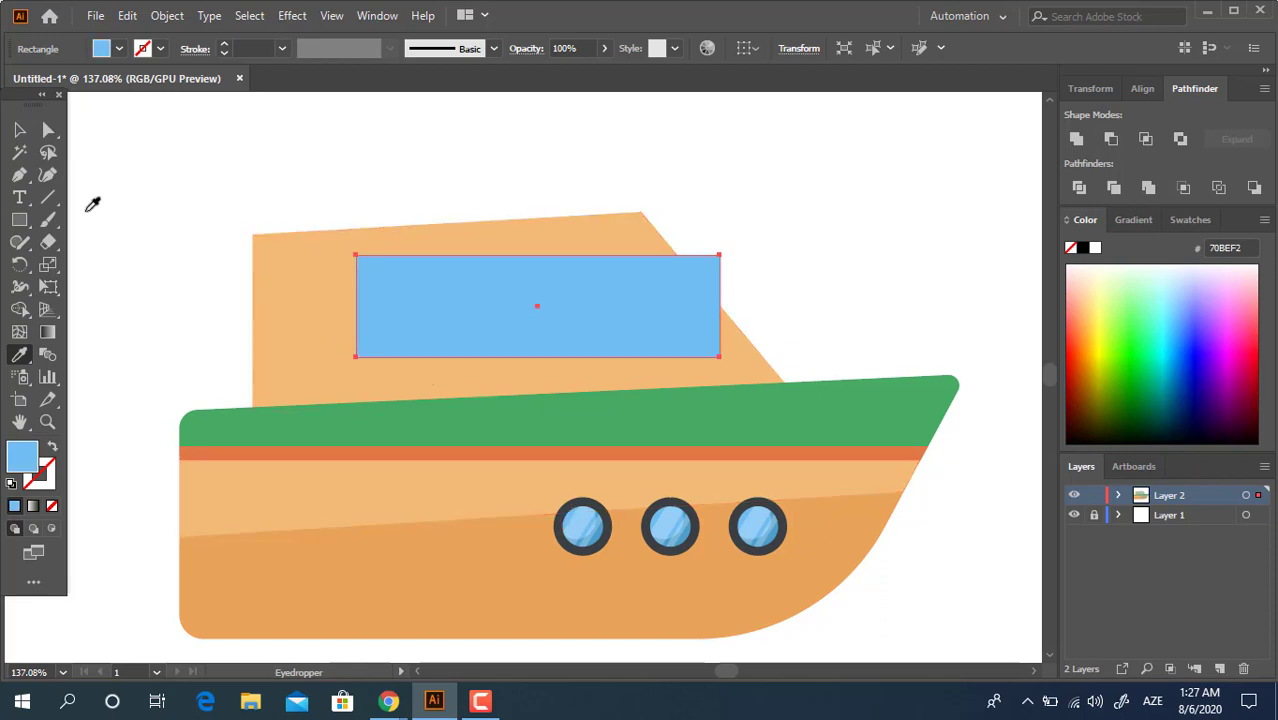
{"action": "key", "text": "v"}
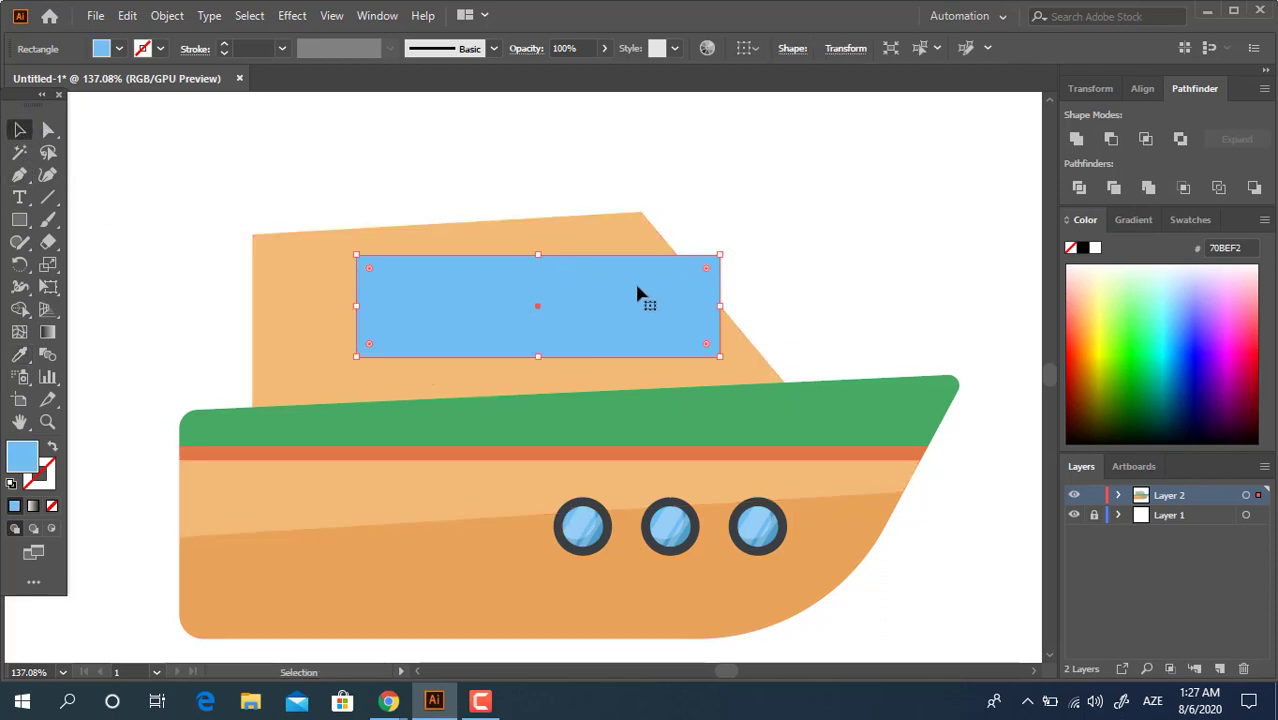
{"action": "left_click_drag", "start_coordinate": [680, 316], "coordinate": [729, 316]}
{"action": "left_click", "coordinate": [886, 252]}
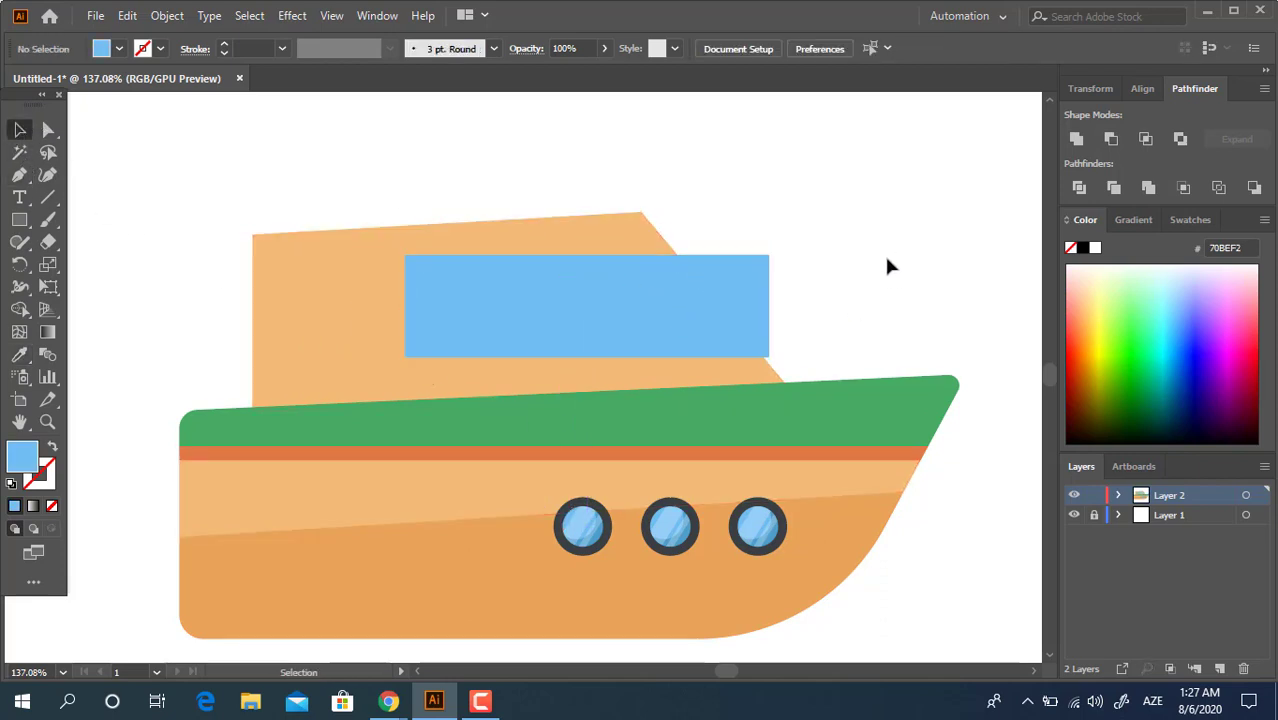
Step: Lower the window's upper rear corner so its top edge slopes parallel to the cabin roof
{"action": "left_click", "coordinate": [736, 274]}
{"action": "left_click", "coordinate": [49, 132]}
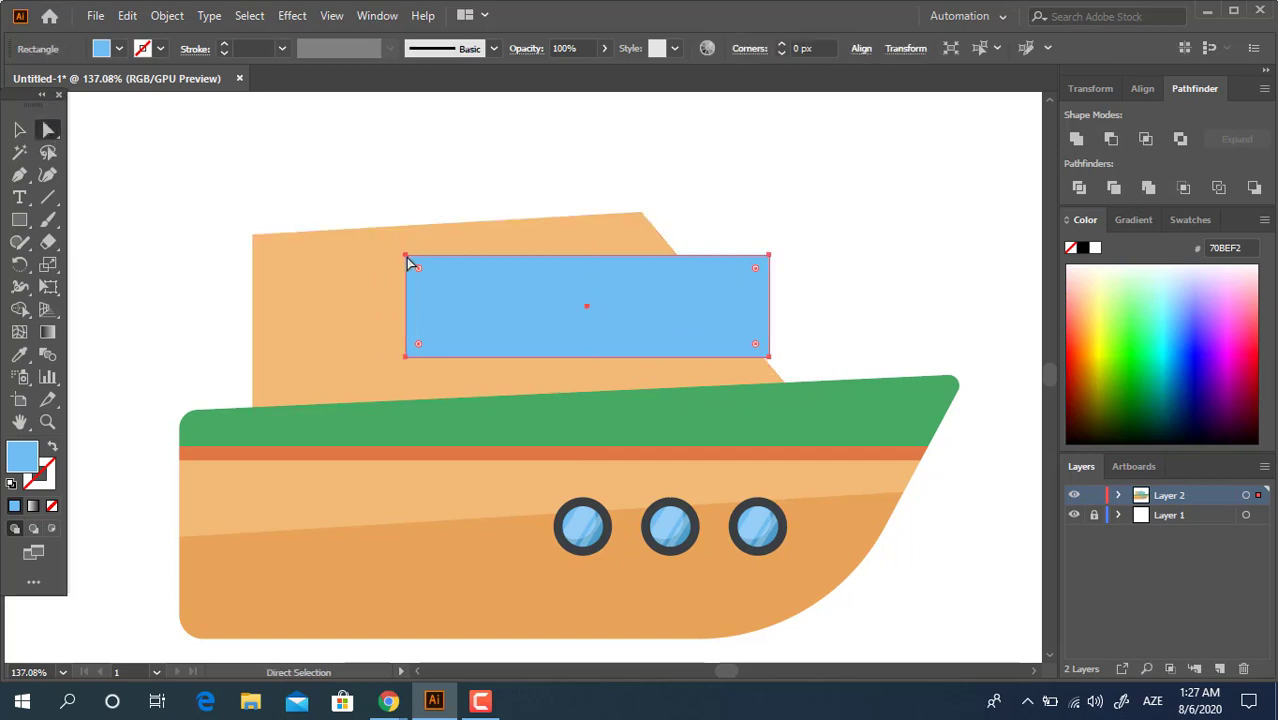
{"action": "left_click_drag", "start_coordinate": [406, 257], "coordinate": [407, 278]}
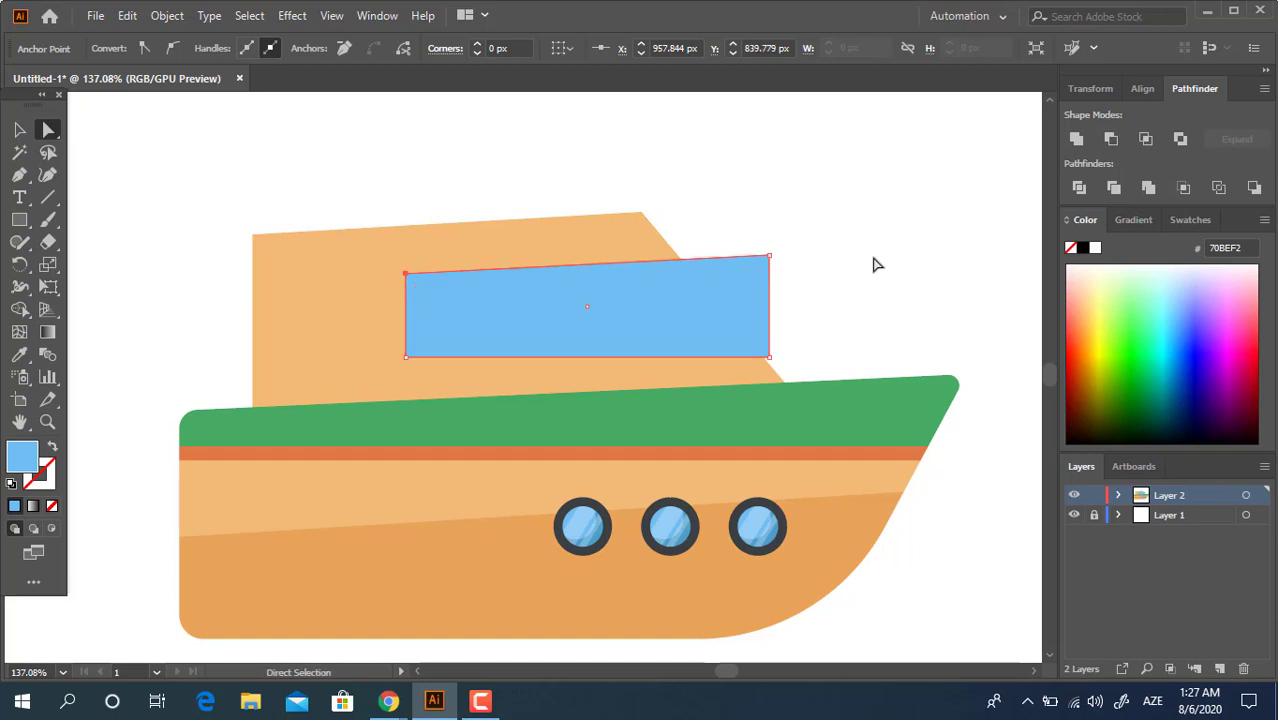
{"action": "left_click", "coordinate": [874, 262]}
Step: Duplicate the window shape up and toward the stern, and fill the copy with the porthole's darker blue 4E9FCC
{"action": "left_click_drag", "start_coordinate": [865, 266], "coordinate": [811, 270]}
{"action": "left_click", "coordinate": [19, 130]}
{"action": "left_click", "coordinate": [599, 306]}
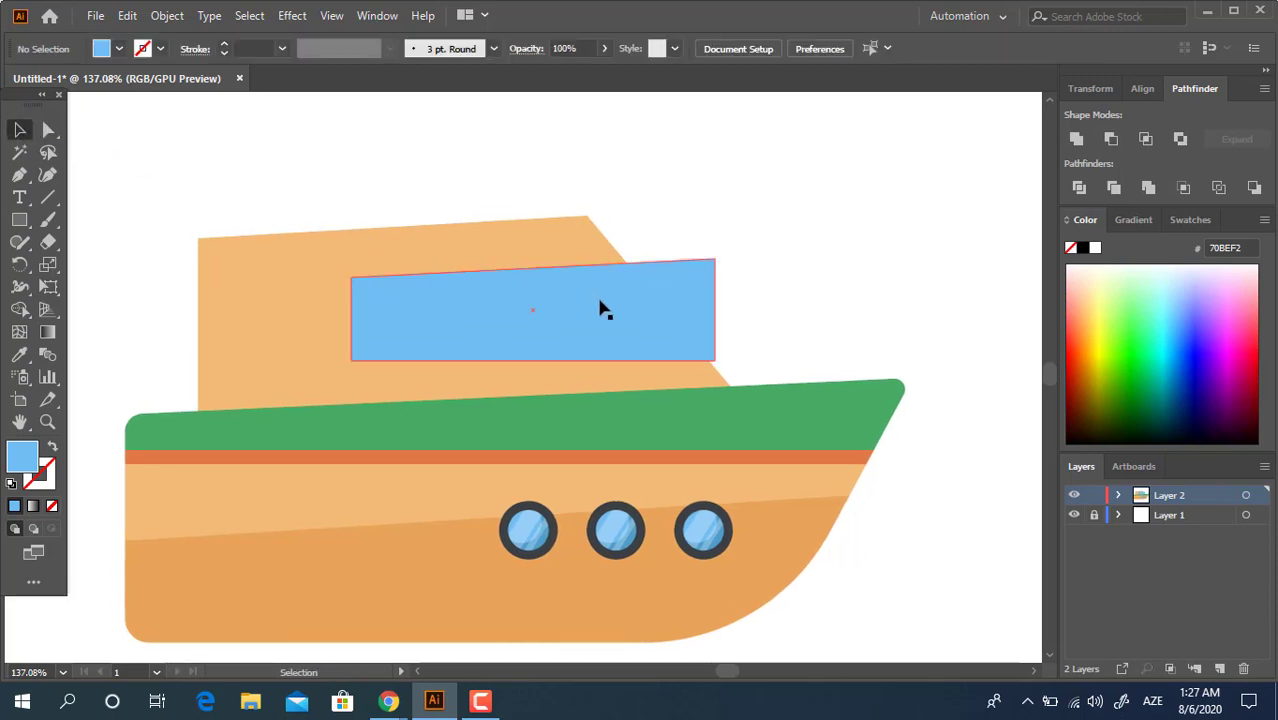
{"action": "left_click_drag", "start_coordinate": [656, 314], "coordinate": [573, 284]}
{"action": "key", "text": "i"}
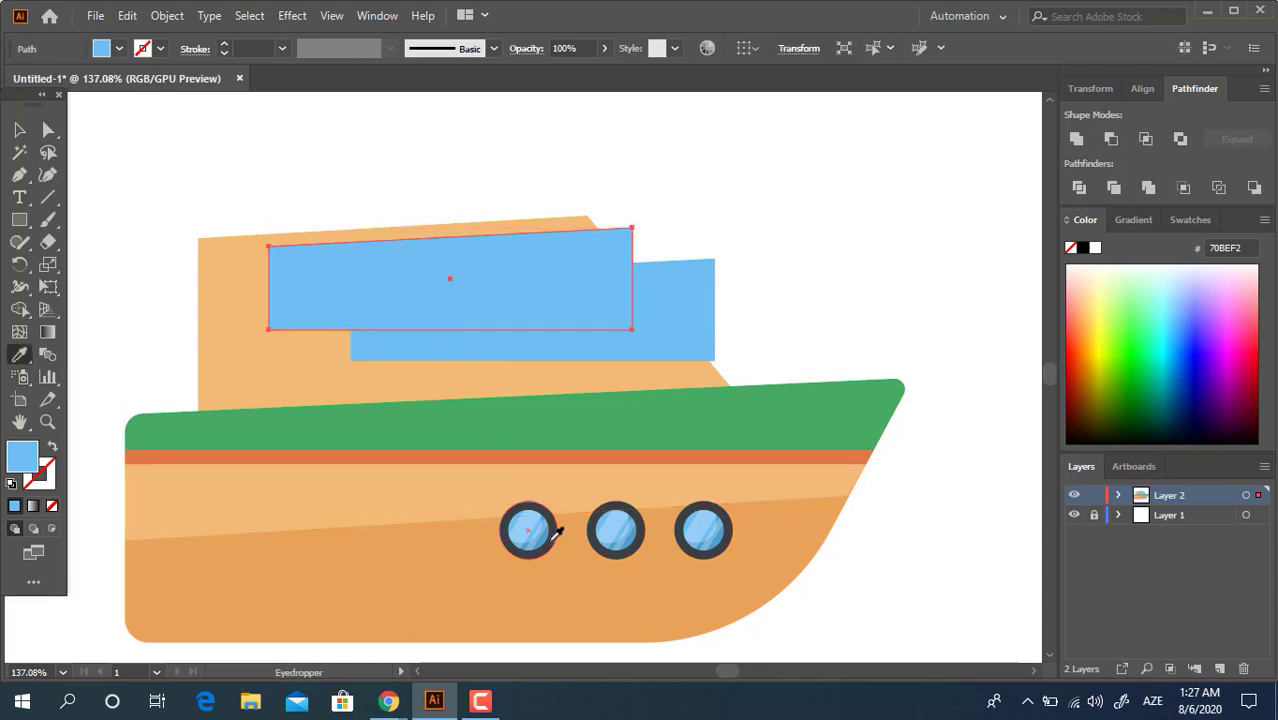
{"action": "left_click", "coordinate": [541, 534]}
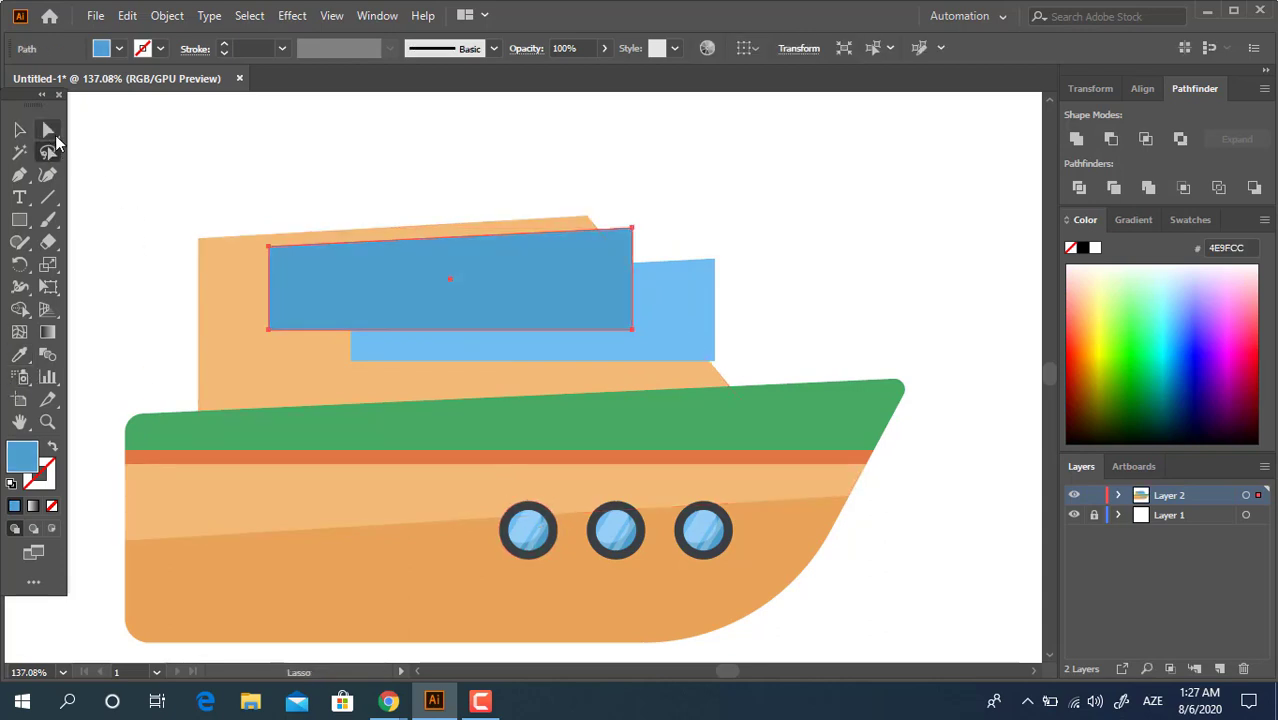
Step: Try rounding the lower front corner of the dark blue window copy
{"action": "left_click", "coordinate": [53, 133]}
{"action": "left_click", "coordinate": [631, 327]}
{"action": "left_click_drag", "start_coordinate": [621, 321], "coordinate": [172, 233]}
{"action": "left_click", "coordinate": [20, 131]}
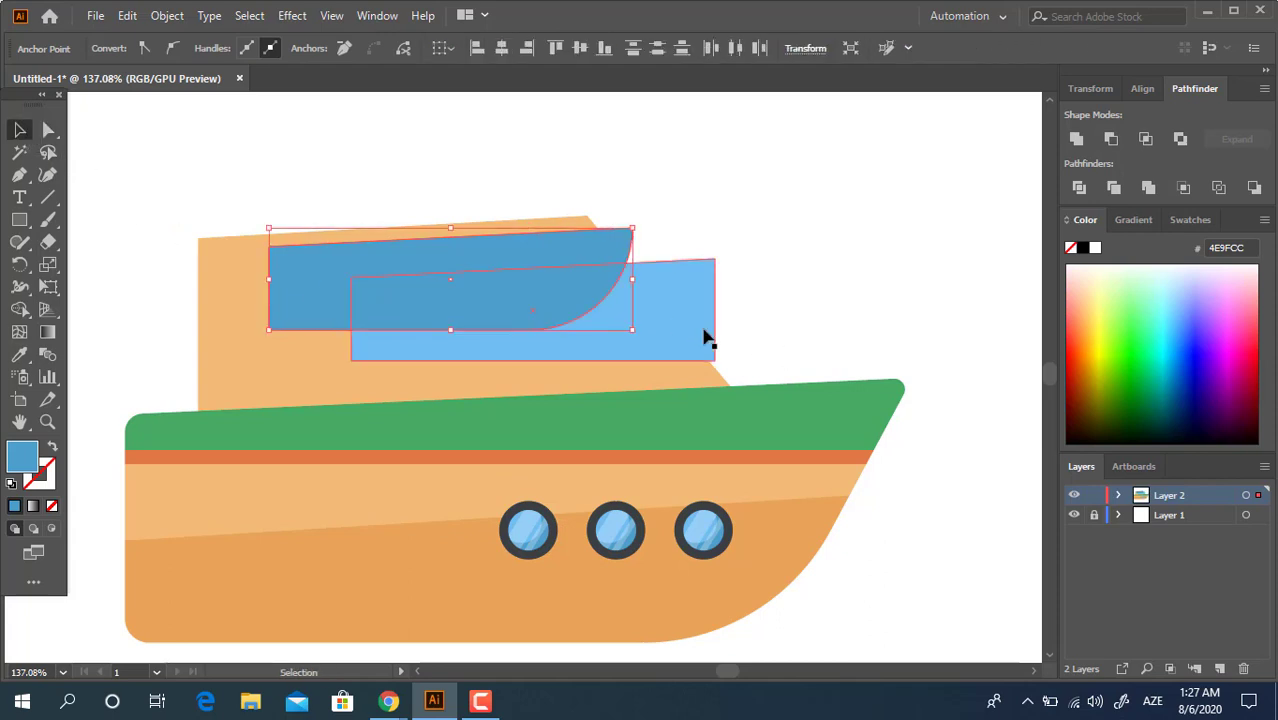
{"action": "left_click", "coordinate": [703, 336], "text": "shift"}
{"action": "key", "text": "ctrl+z"}
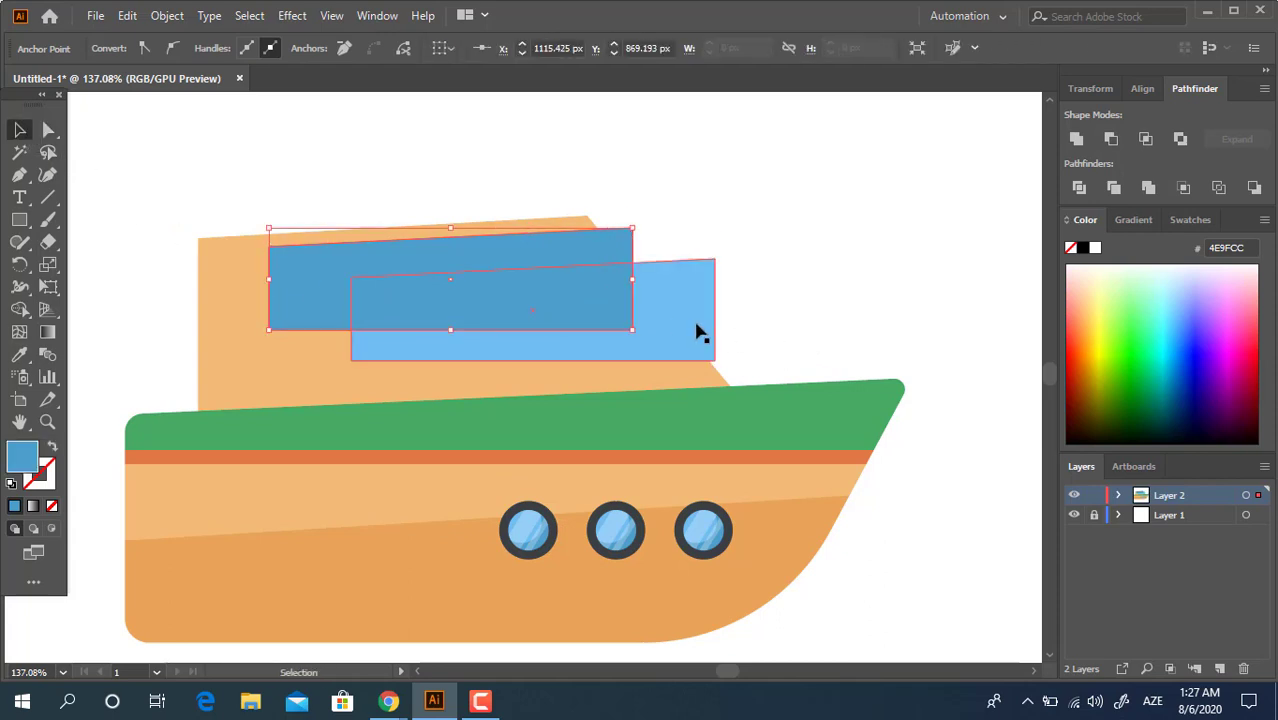
Step: Fill the original window shape with the darker blue 4E9FCC sampled from its copy
{"action": "left_click", "coordinate": [647, 337]}
{"action": "left_click", "coordinate": [608, 324]}
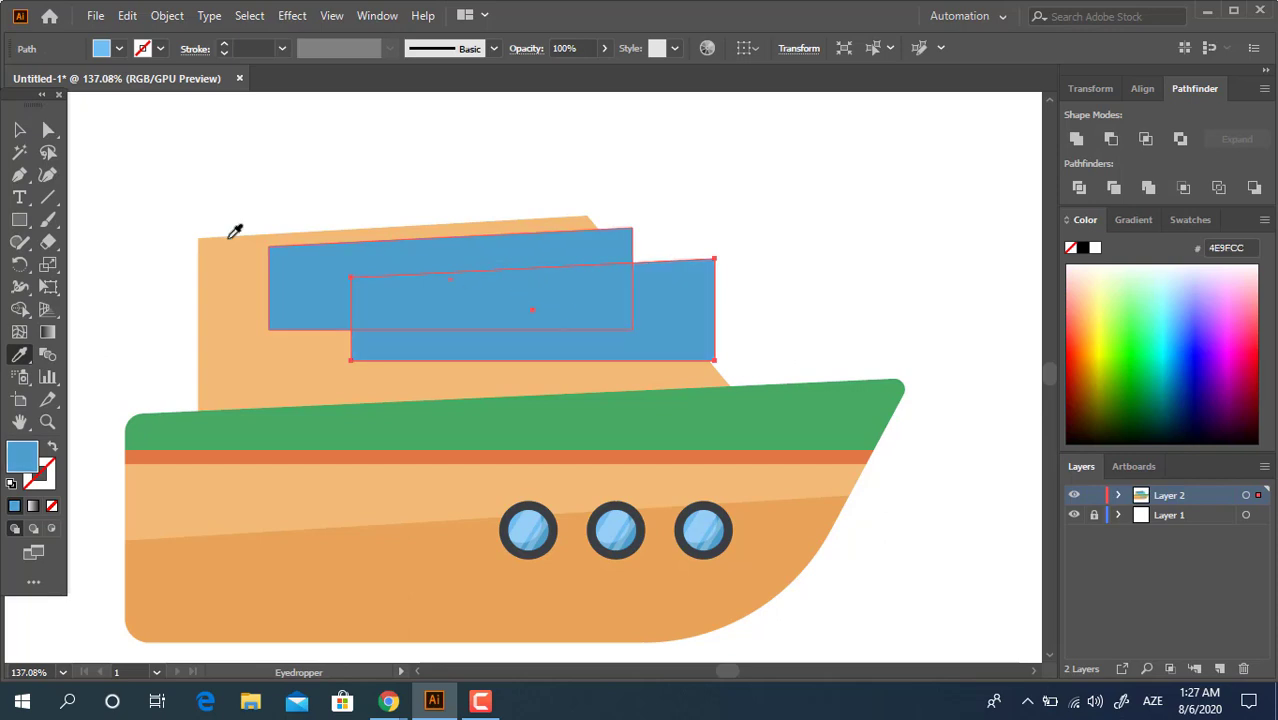
Step: Fill the upper window copy with the light blue 70BEF2 sampled from a porthole
{"action": "key", "text": "v"}
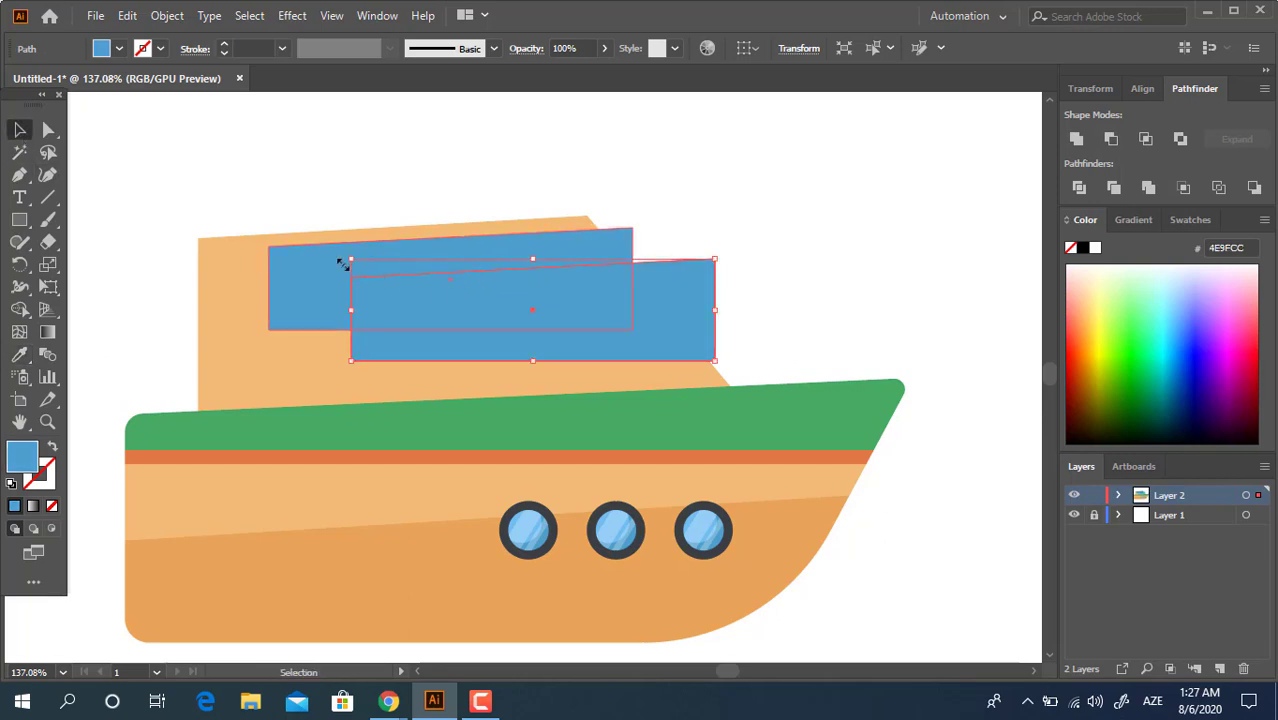
{"action": "left_click", "coordinate": [288, 281]}
{"action": "left_click", "coordinate": [19, 354]}
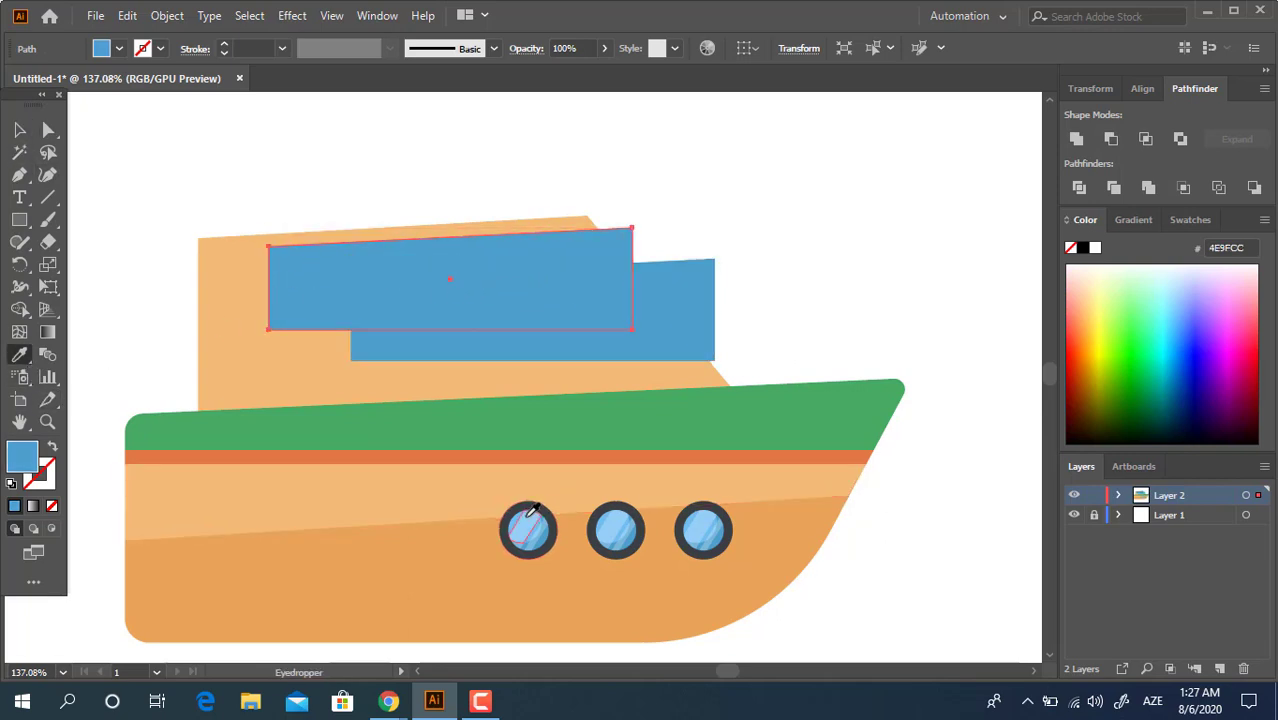
{"action": "left_click", "coordinate": [513, 523]}
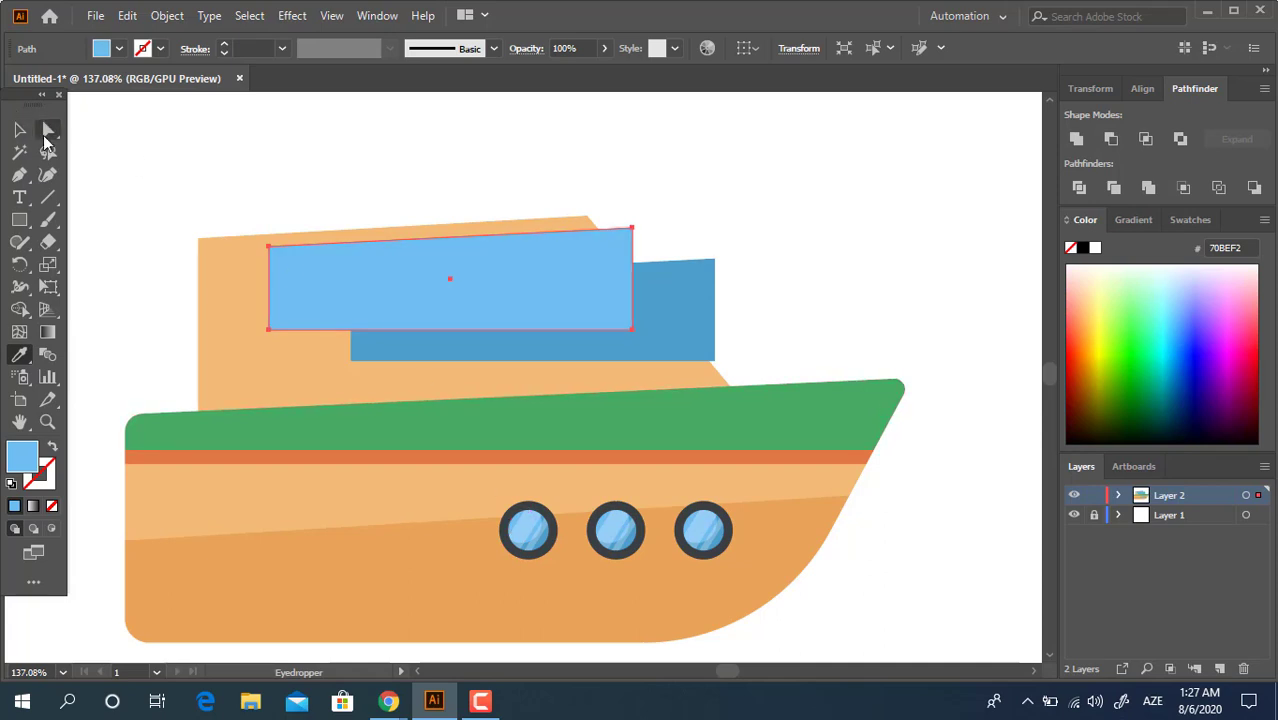
Step: Round only the lower front corner of the light blue window copy into a large curve
{"action": "key", "text": "a"}
{"action": "left_click_drag", "start_coordinate": [620, 318], "coordinate": [535, 231]}
{"action": "key", "text": "ctrl+z"}
{"action": "left_click", "coordinate": [632, 330]}
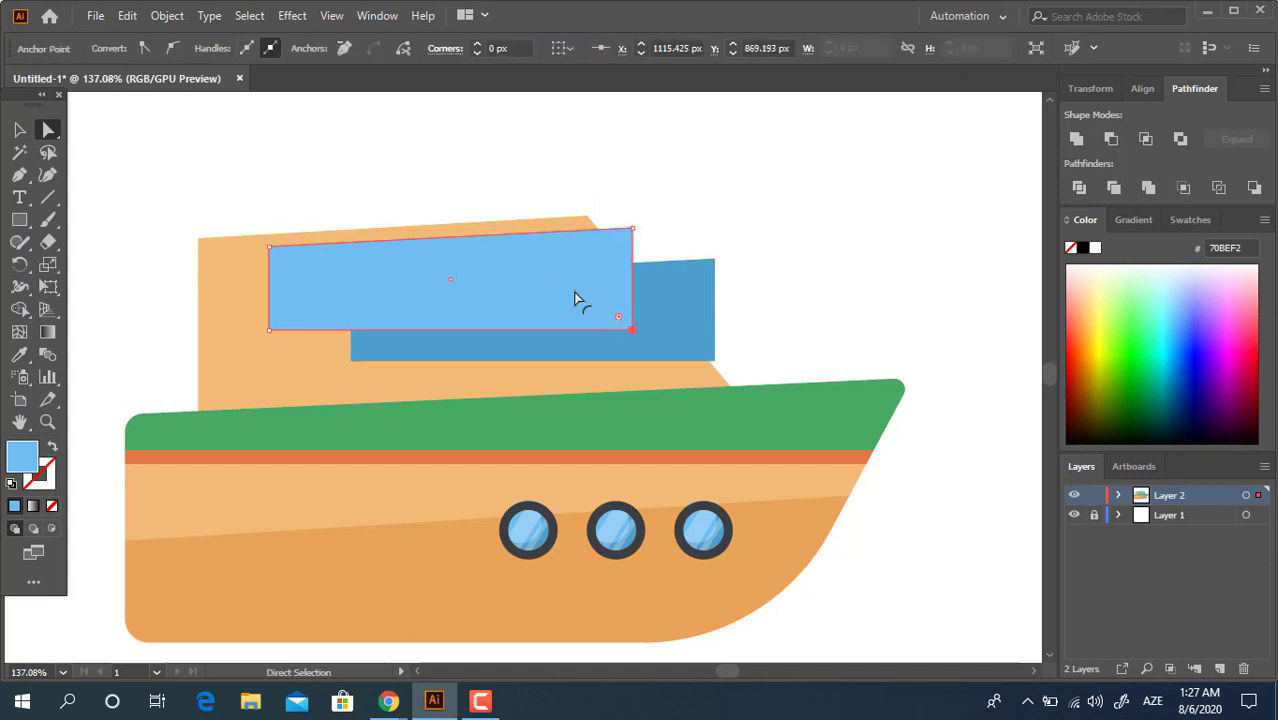
{"action": "left_click_drag", "start_coordinate": [618, 317], "coordinate": [471, 220]}
{"action": "left_click", "coordinate": [17, 130]}
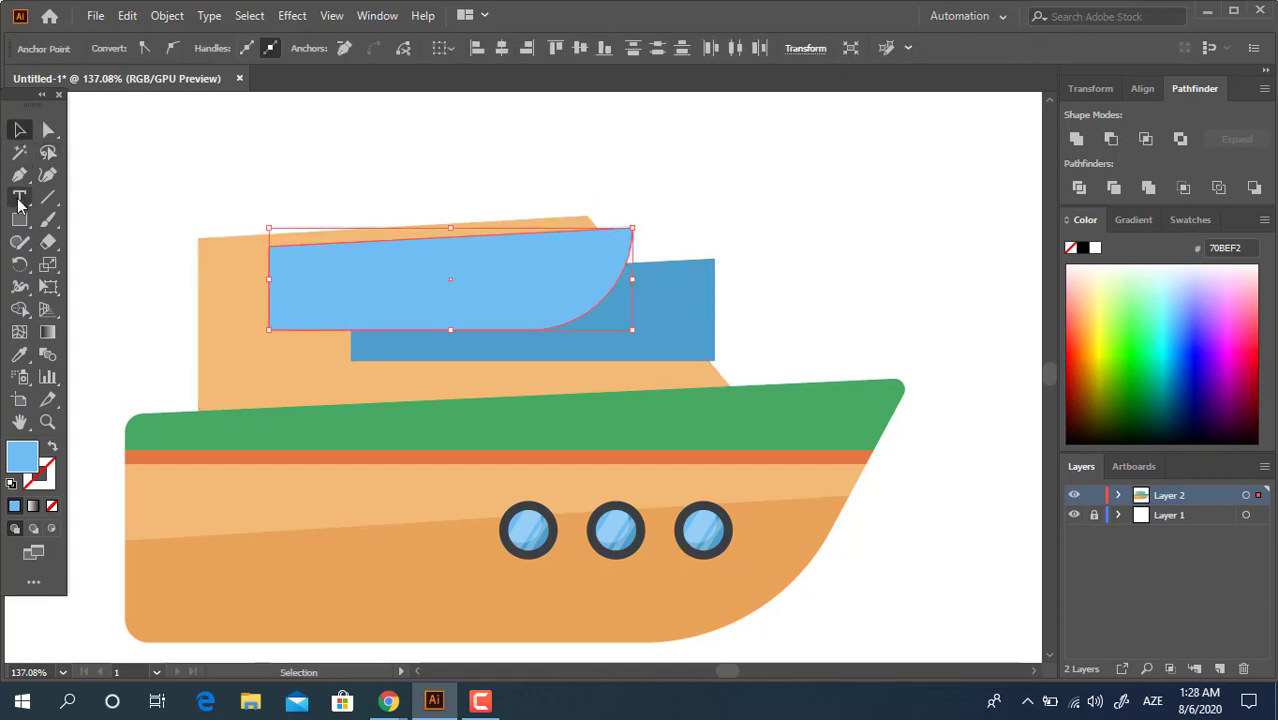
Step: Draw a tall narrow rectangle across the windows and give it the porthole glare's white fill at 25% opacity
{"action": "left_click", "coordinate": [19, 219]}
{"action": "left_click_drag", "start_coordinate": [431, 161], "coordinate": [487, 378]}
{"action": "left_click", "coordinate": [20, 358]}
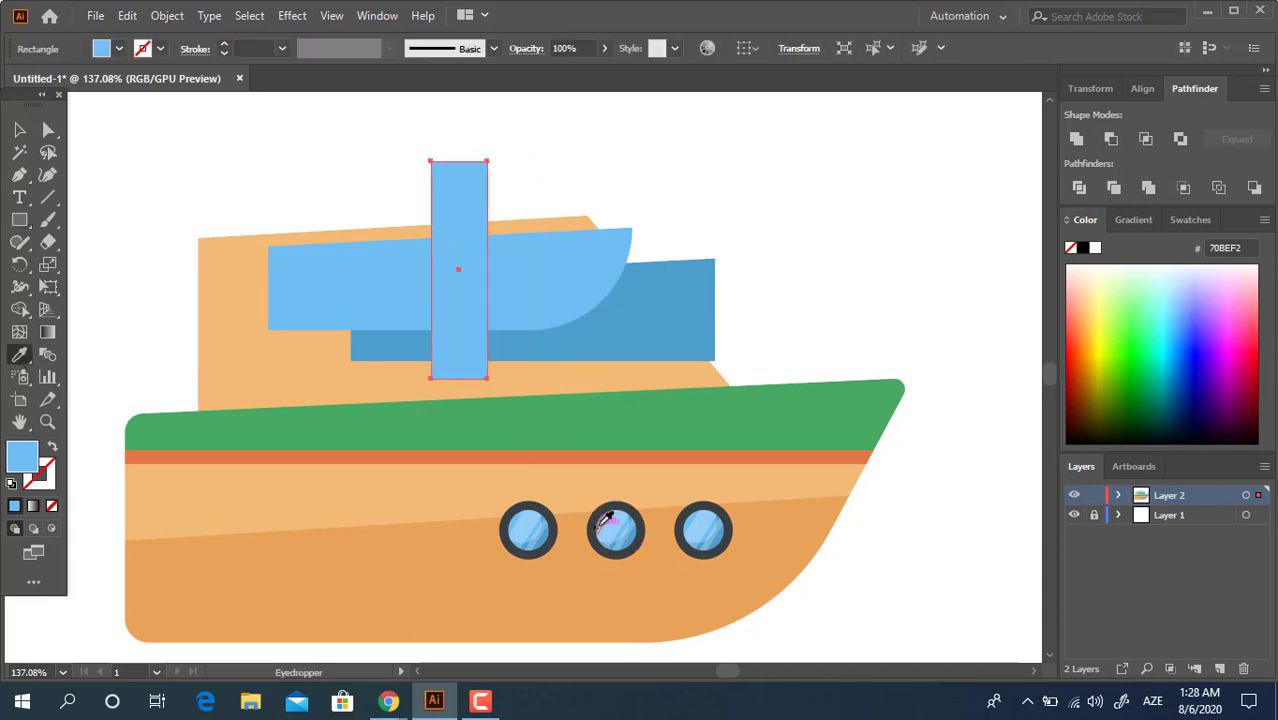
{"action": "left_click", "coordinate": [604, 520]}
{"action": "left_click", "coordinate": [19, 130]}
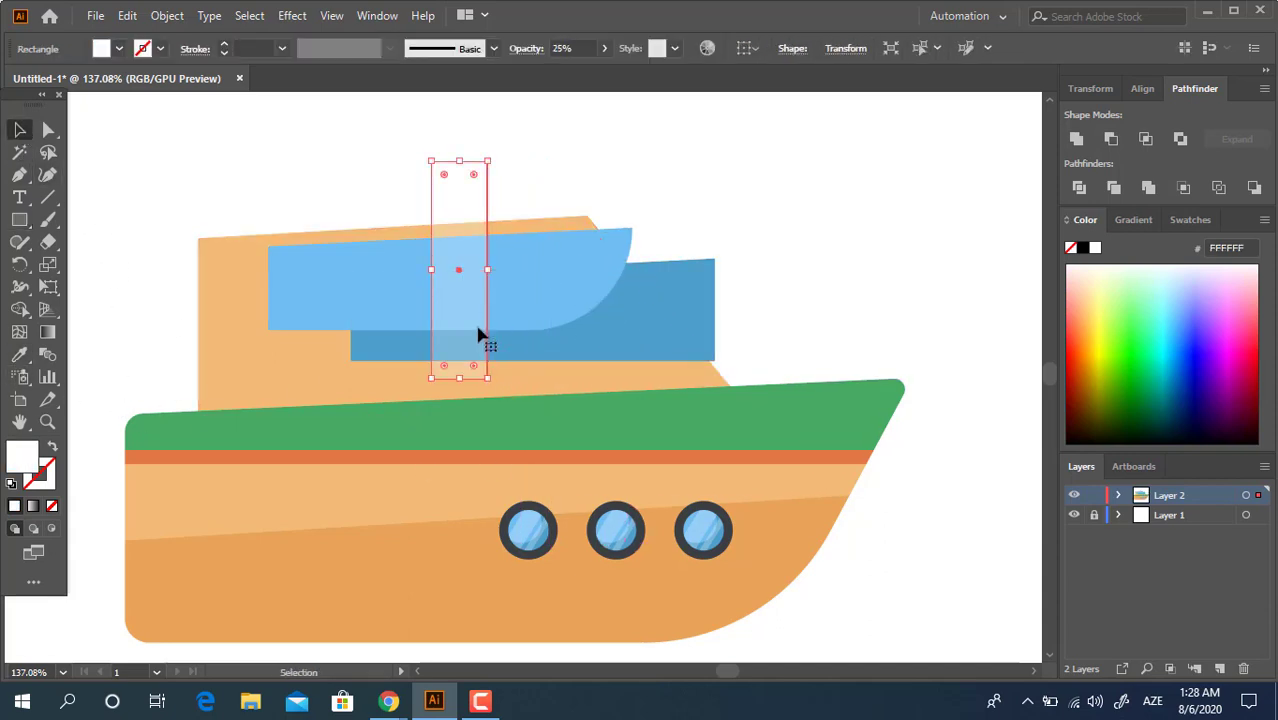
Step: Duplicate the glare strip toward the stern, make the copy narrower, and rotate both strips to lean toward the stern
{"action": "left_click_drag", "start_coordinate": [481, 336], "coordinate": [421, 336]}
{"action": "left_click_drag", "start_coordinate": [372, 270], "coordinate": [407, 300]}
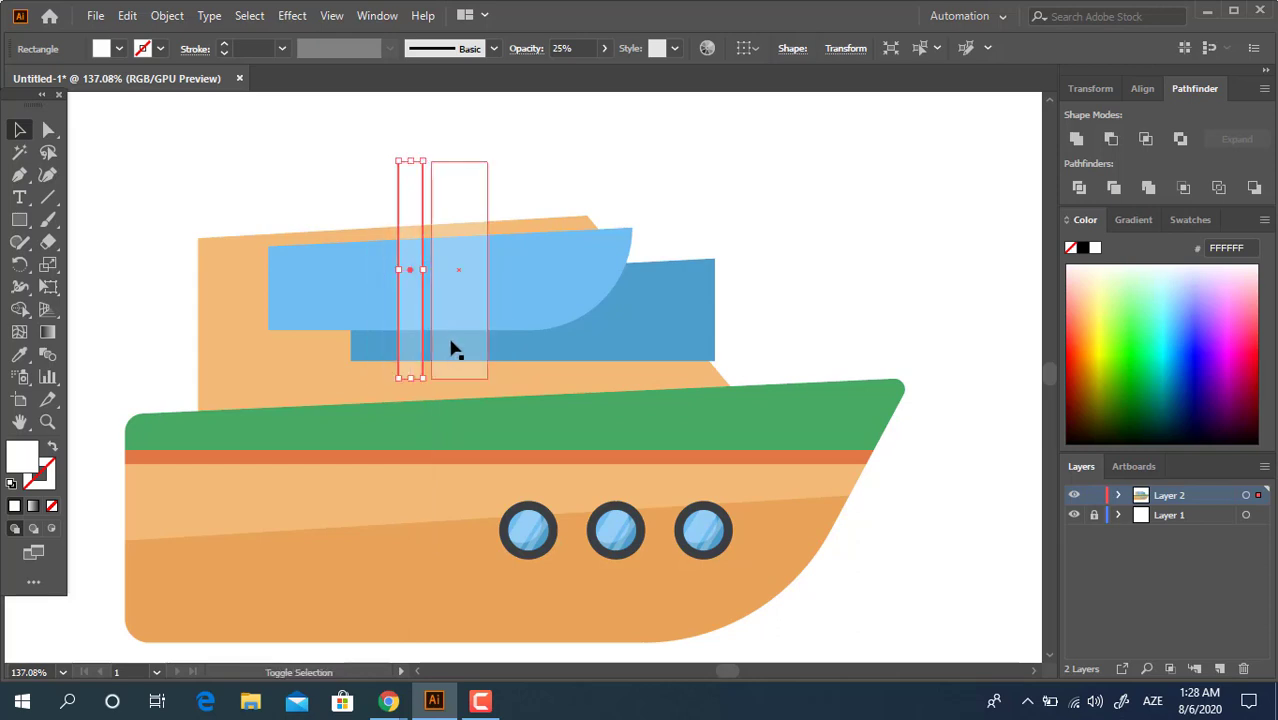
{"action": "left_click", "coordinate": [453, 348], "text": "shift"}
{"action": "left_click_drag", "start_coordinate": [492, 389], "coordinate": [560, 366]}
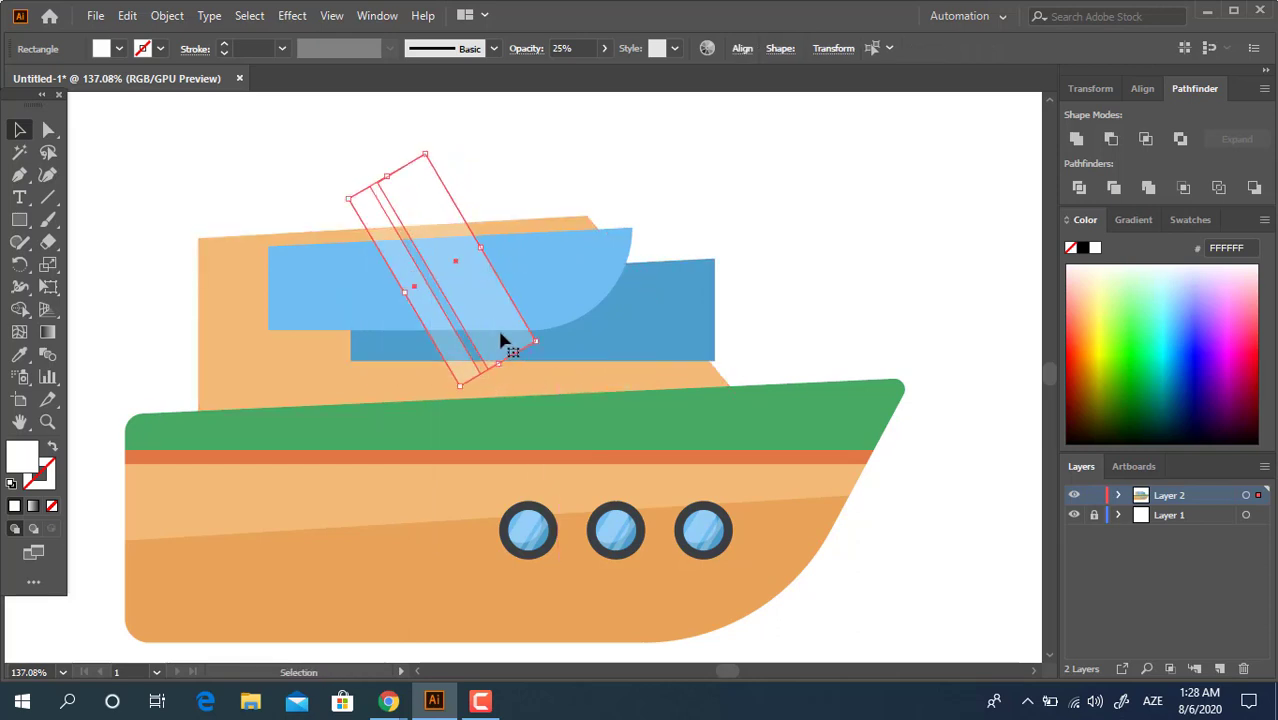
Step: Move the two slanted strips over the window's front part, parallel to the cabin's front edge, and stretch them above the roof
{"action": "left_click_drag", "start_coordinate": [499, 337], "coordinate": [682, 366]}
{"action": "left_click_drag", "start_coordinate": [599, 354], "coordinate": [622, 365]}
{"action": "left_click", "coordinate": [803, 318]}
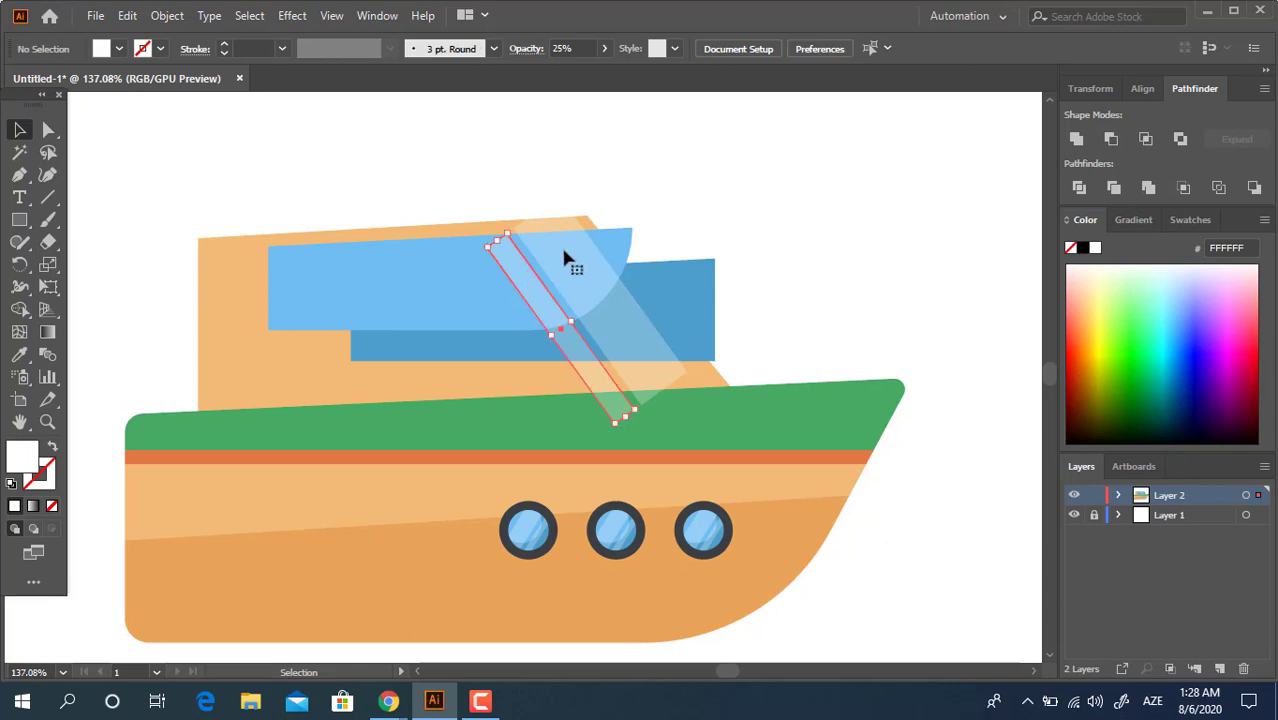
{"action": "left_click", "coordinate": [521, 240]}
{"action": "left_click", "coordinate": [507, 235], "text": "shift"}
{"action": "left_click_drag", "start_coordinate": [523, 219], "coordinate": [499, 189]}
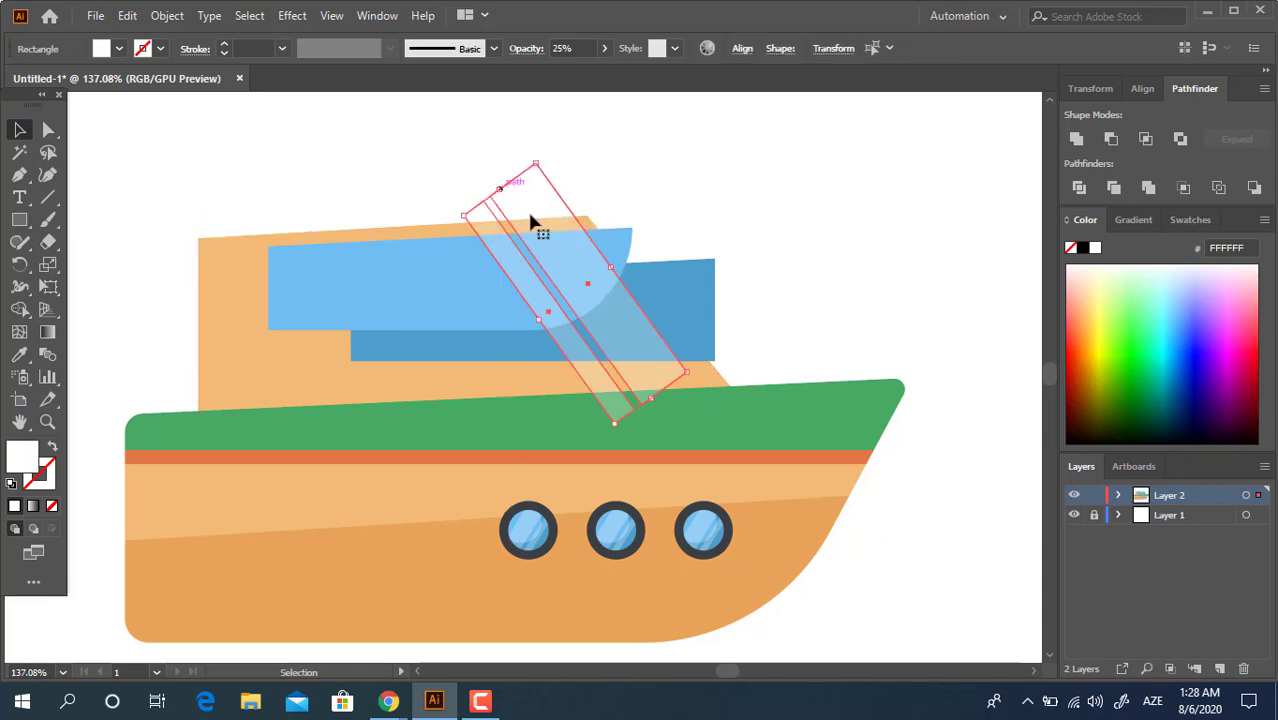
Step: Copy the wide glare strip toward the stern, and divide both window shapes and all three strips into pieces where they overlap
{"action": "left_click", "coordinate": [766, 345]}
{"action": "left_click_drag", "start_coordinate": [662, 346], "coordinate": [479, 367]}
{"action": "left_click", "coordinate": [652, 340], "text": "shift"}
{"action": "left_click", "coordinate": [590, 379], "text": "shift"}
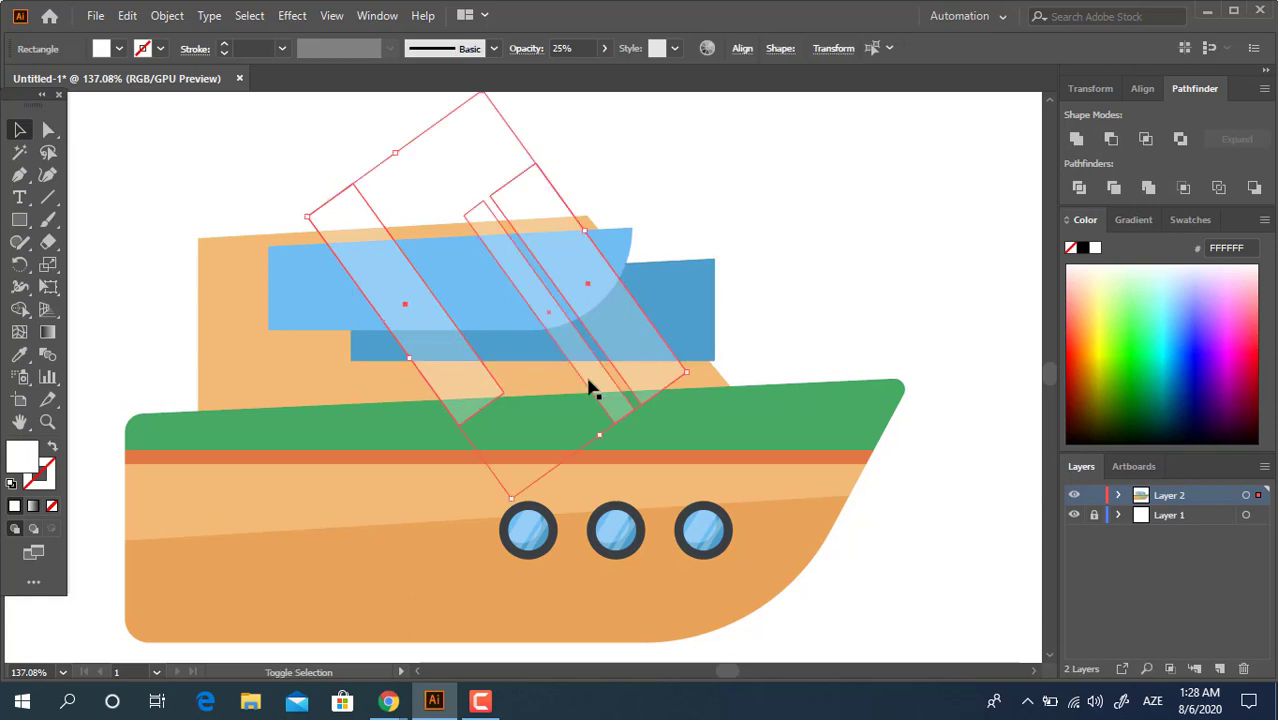
{"action": "left_click", "coordinate": [693, 318], "text": "shift"}
{"action": "left_click", "coordinate": [616, 242], "text": "shift"}
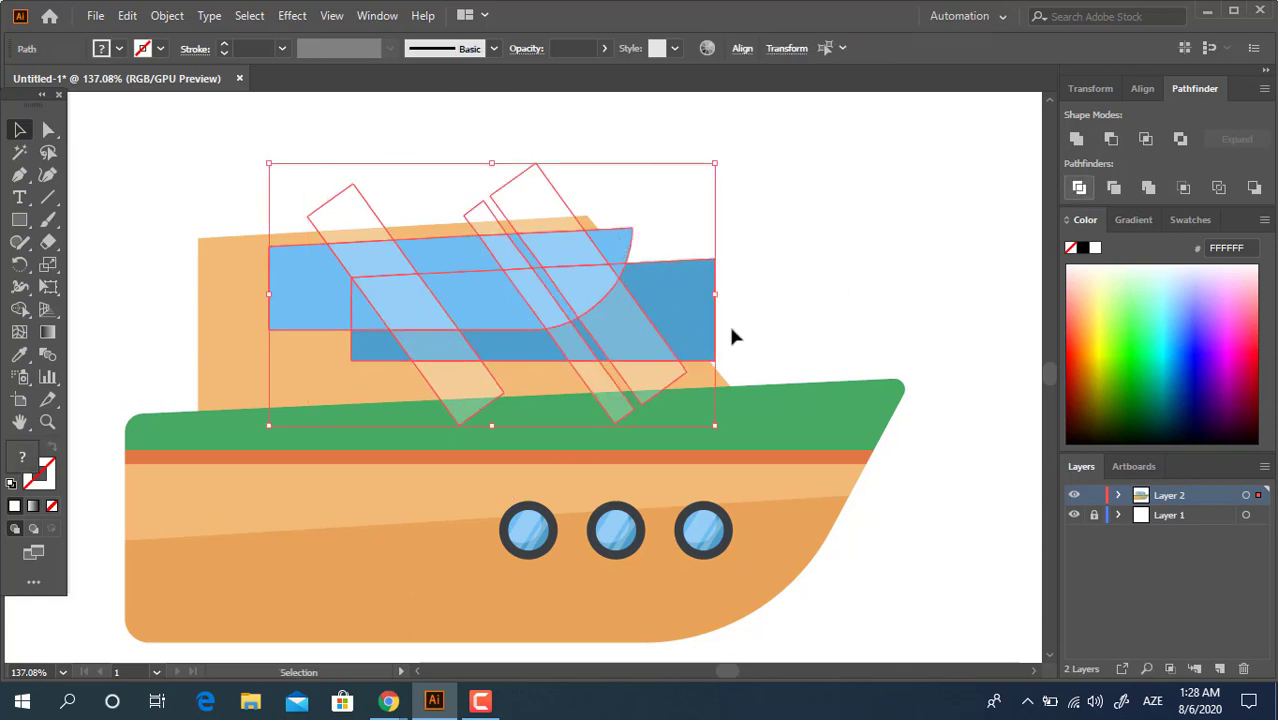
Step: Try to divide the cabin together with the window pieces and delete the window part overhanging the cabin's front edge
{"action": "left_click", "coordinate": [702, 376], "text": "shift"}
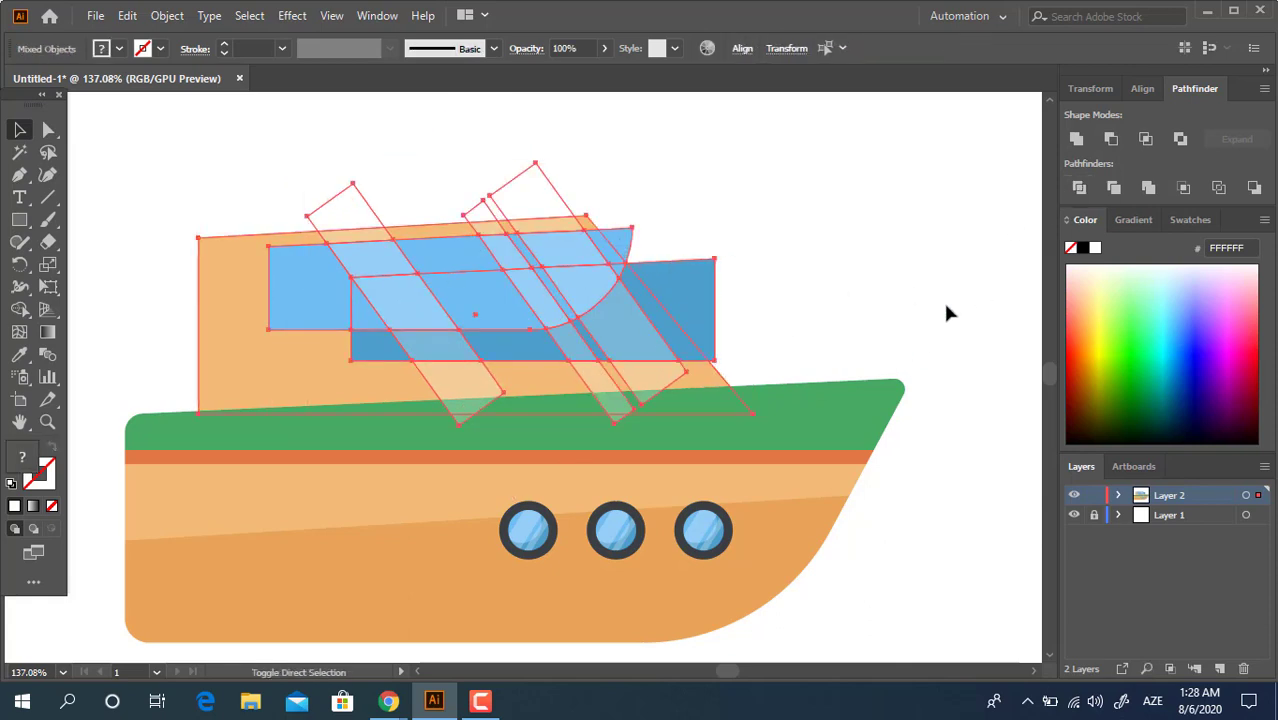
{"action": "key", "text": "ctrl+shift+["}
{"action": "left_click", "coordinate": [1080, 186]}
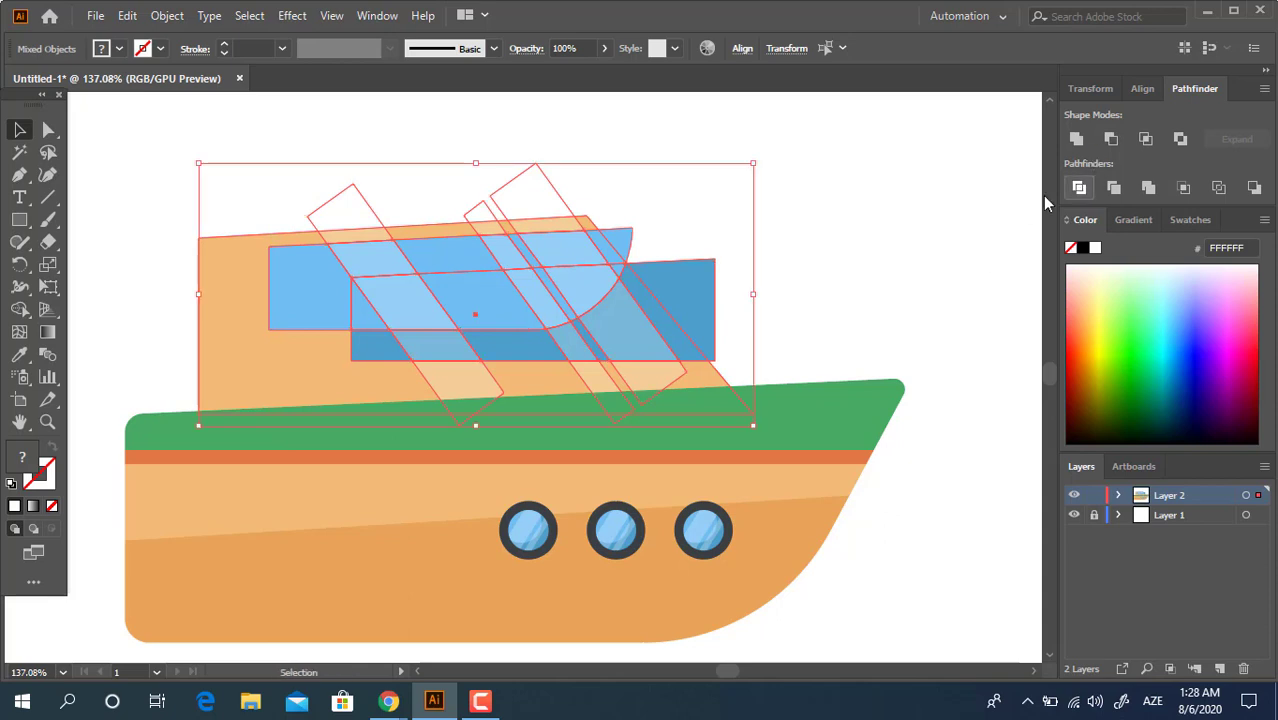
{"action": "right_click", "coordinate": [650, 320]}
{"action": "left_click", "coordinate": [722, 468]}
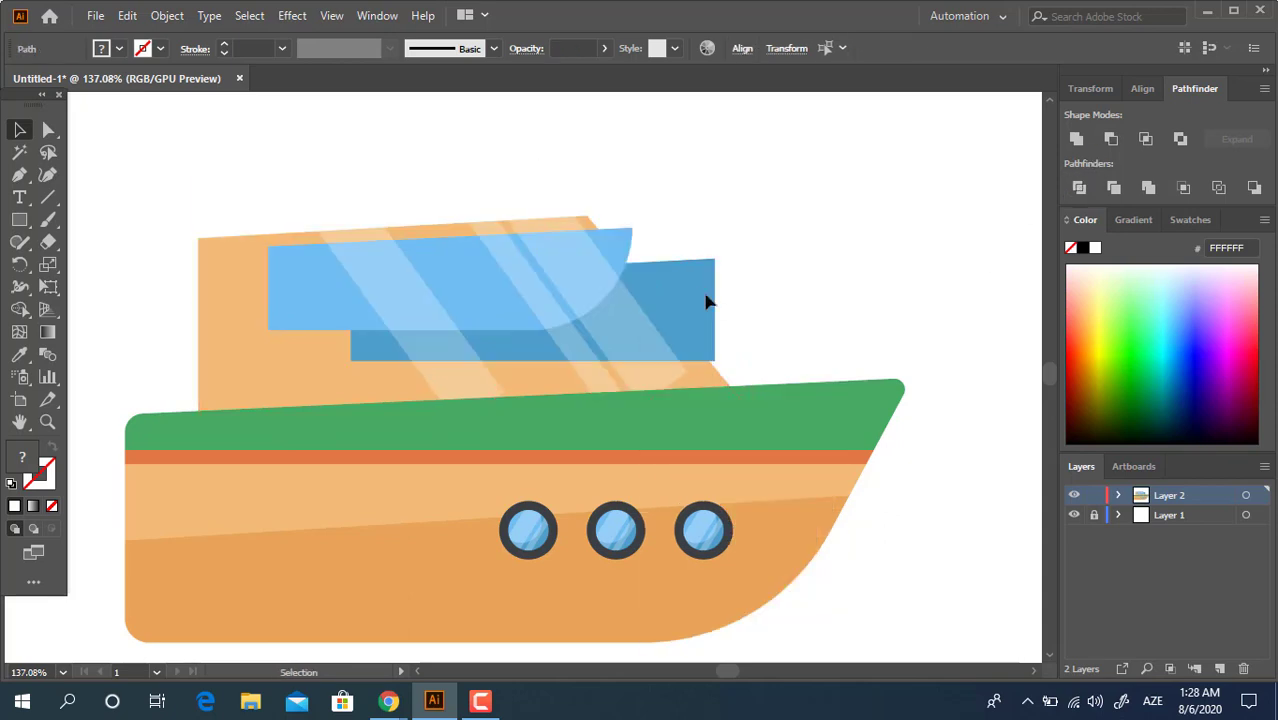
{"action": "left_click", "coordinate": [705, 298]}
{"action": "key", "text": "Delete"}
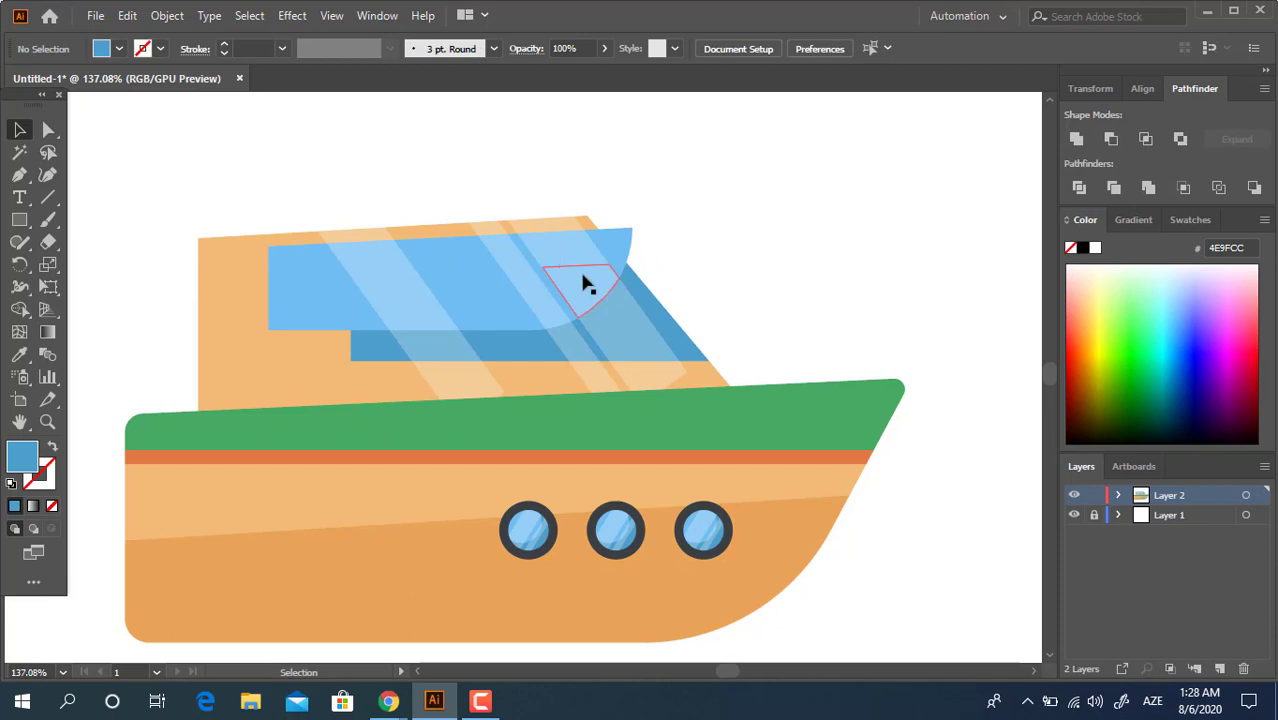
{"action": "key", "text": "ctrl+z"}
{"action": "key", "text": "ctrl+a"}
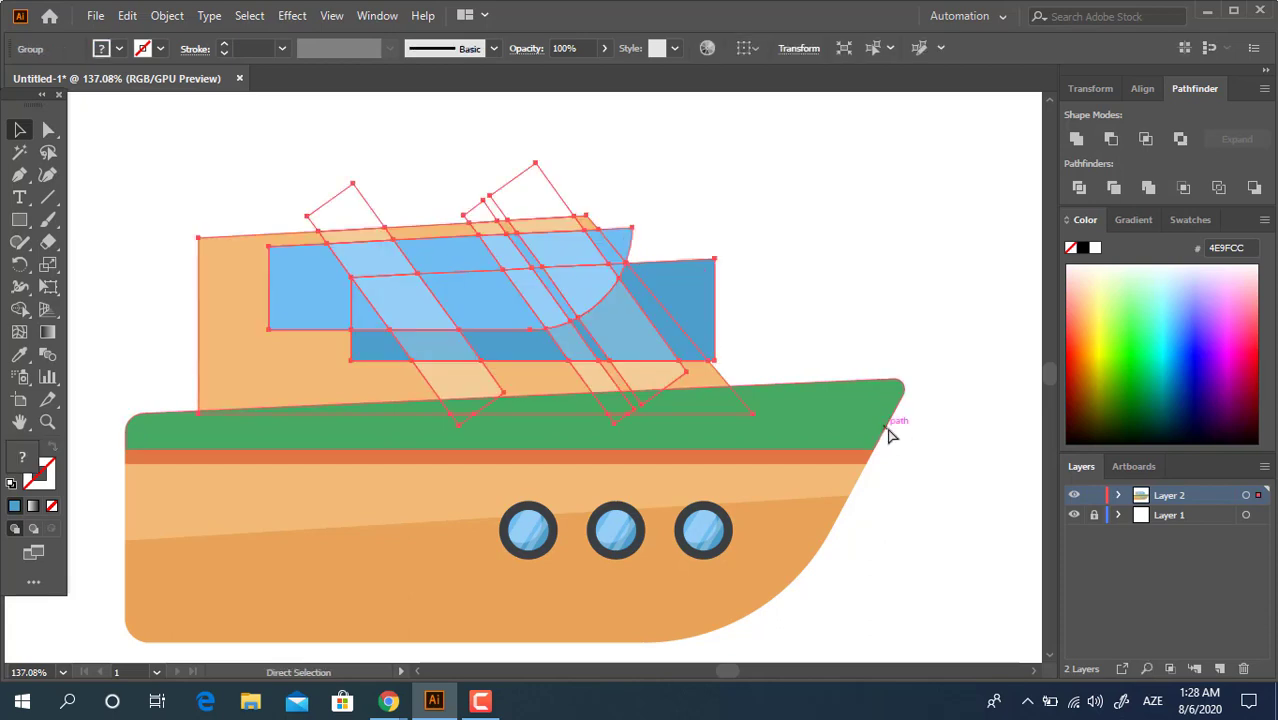
{"action": "key", "text": "v"}
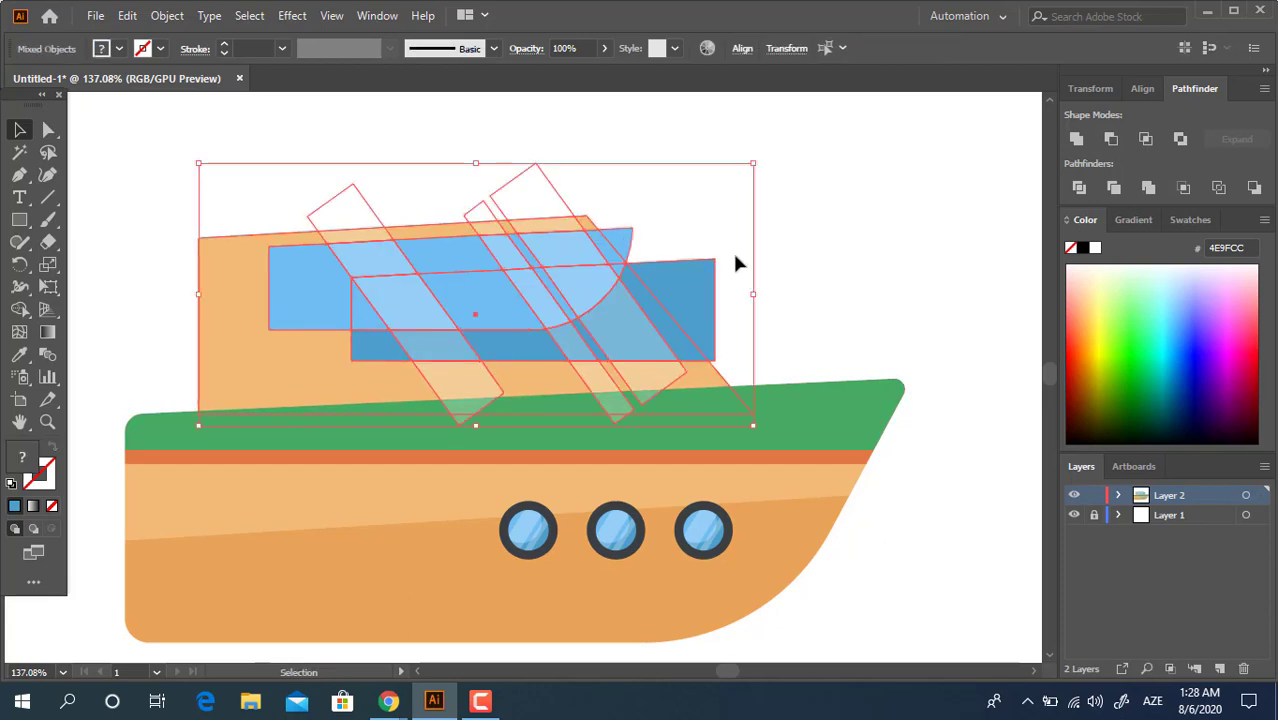
Step: Ungroup the divided window and glare strip pieces, leaving the cabin out of the selection
{"action": "left_click", "coordinate": [736, 262]}
{"action": "left_click", "coordinate": [514, 219]}
{"action": "right_click", "coordinate": [585, 290]}
{"action": "left_click", "coordinate": [720, 437]}
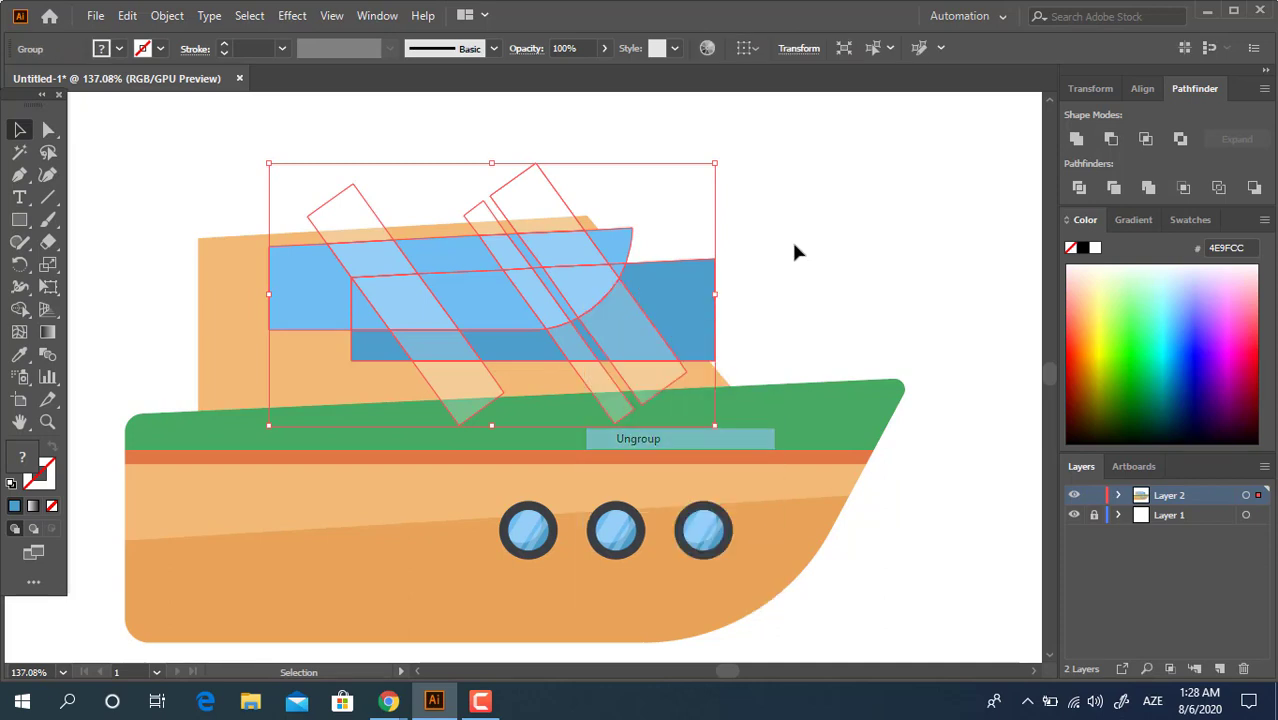
Step: Delete the strip ends and the larger light blue pieces that lie above or behind the darker window's outline
{"action": "left_click", "coordinate": [793, 251]}
{"action": "left_click", "coordinate": [526, 215]}
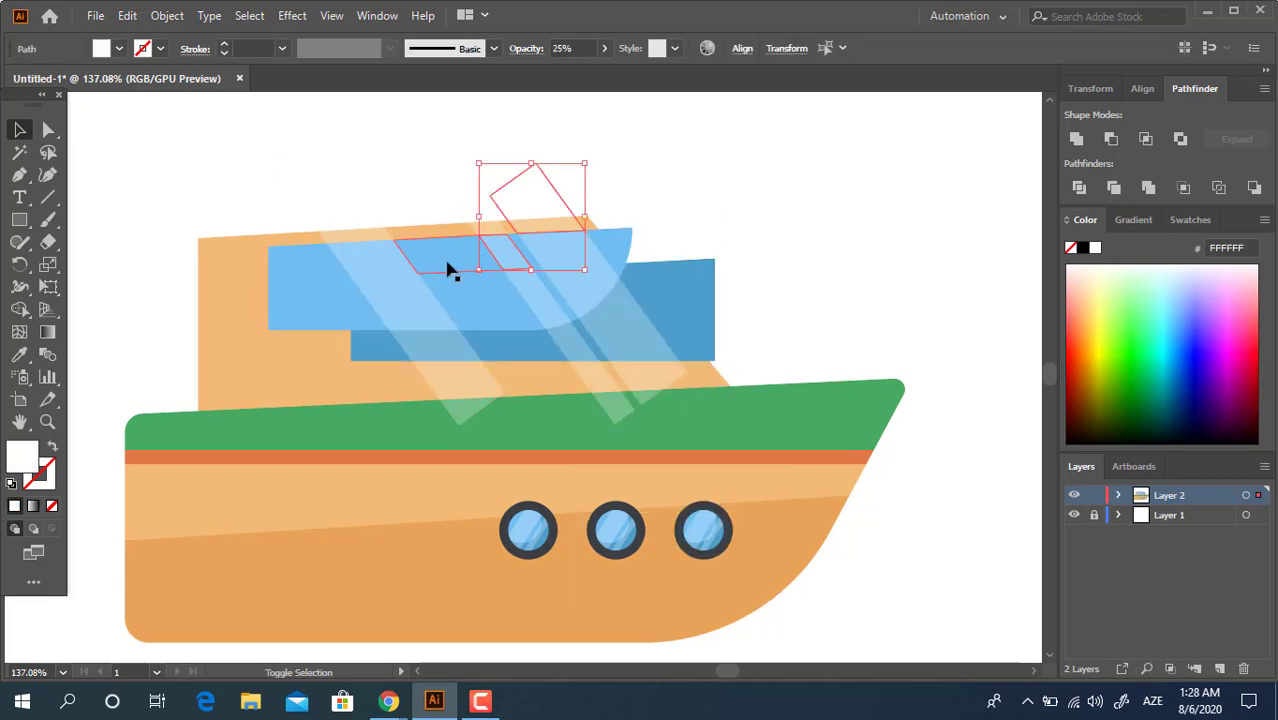
{"action": "left_click", "coordinate": [460, 266], "text": "shift"}
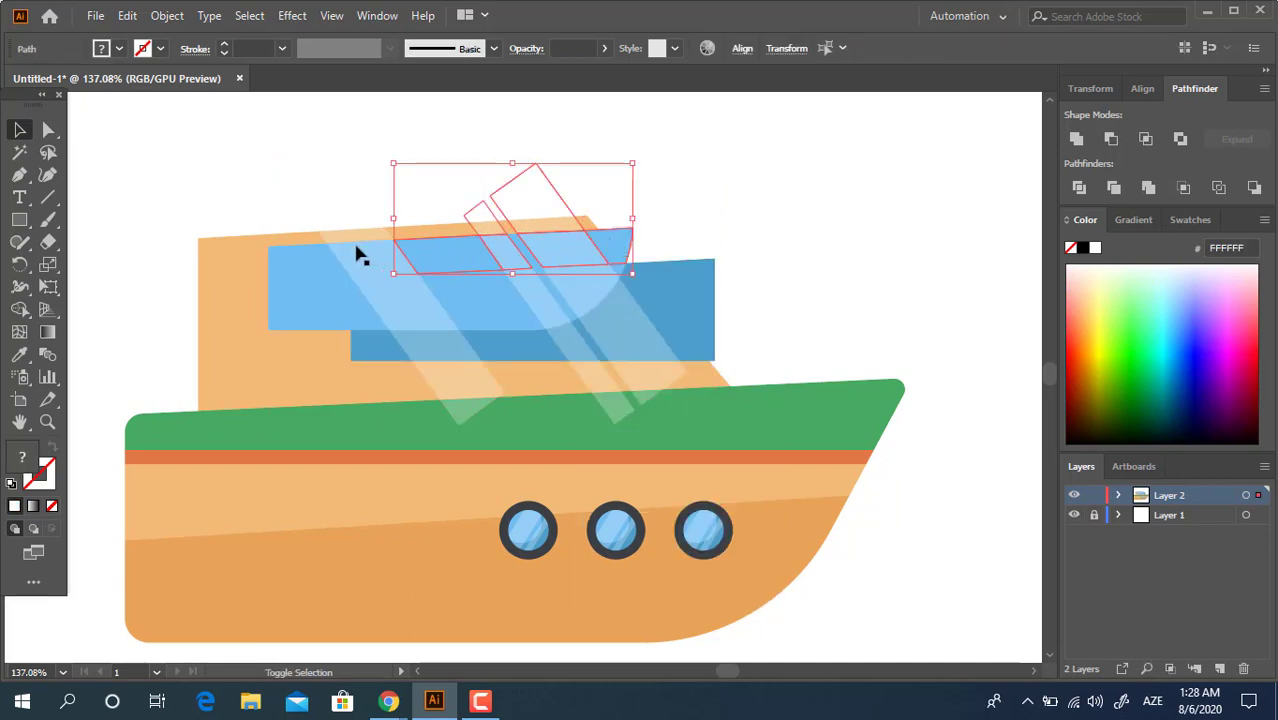
{"action": "left_click", "coordinate": [295, 268], "text": "shift"}
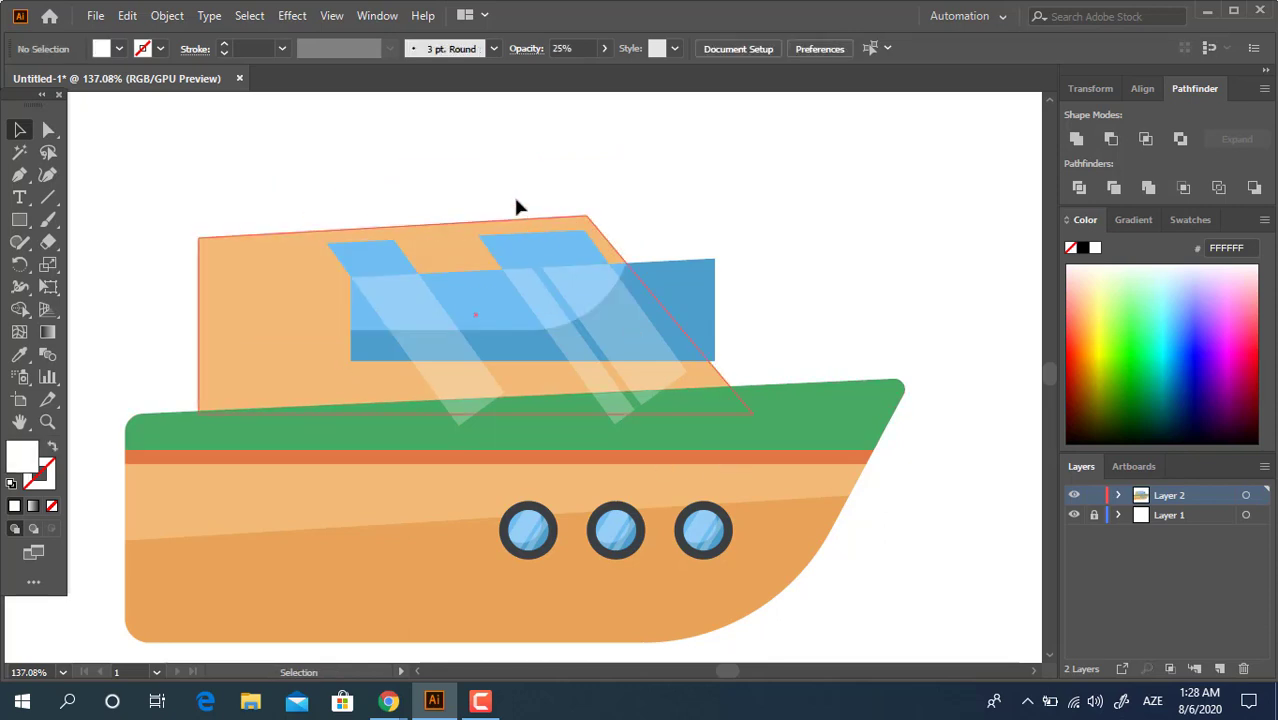
{"action": "left_click", "coordinate": [491, 260]}
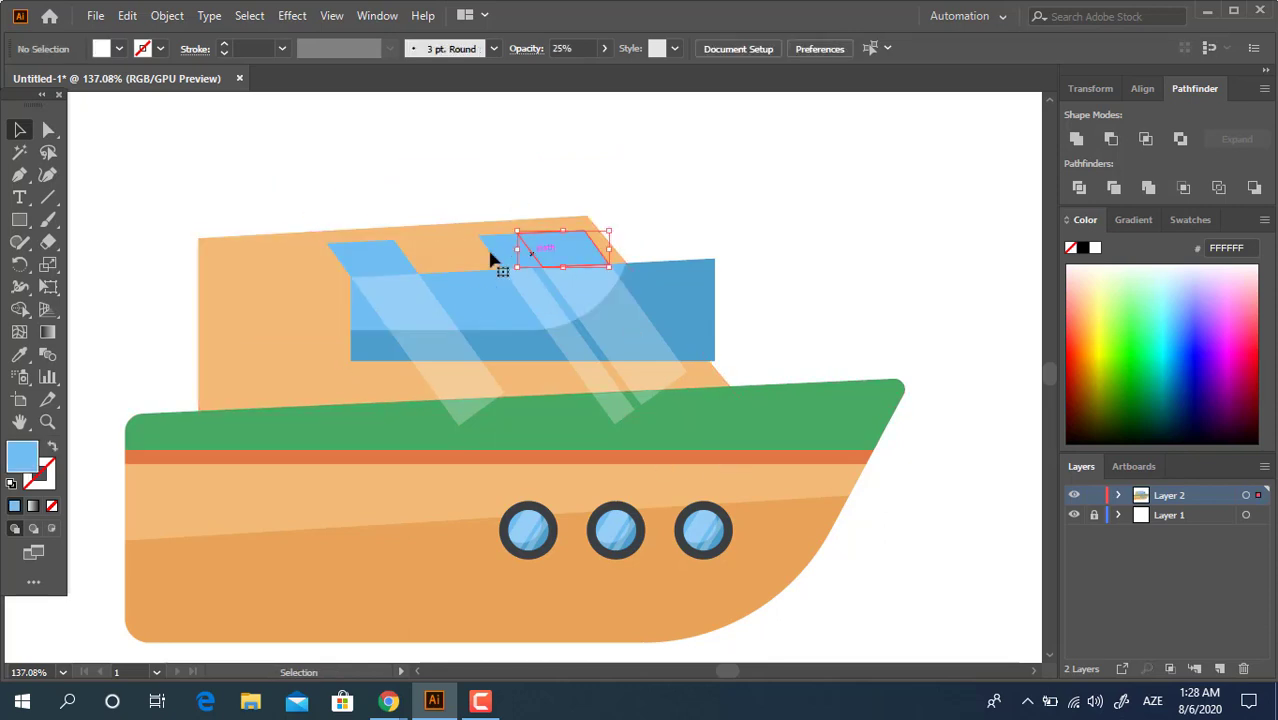
{"action": "left_click", "coordinate": [495, 255], "text": "shift"}
{"action": "left_click", "coordinate": [383, 264], "text": "shift"}
{"action": "key", "text": "Delete"}
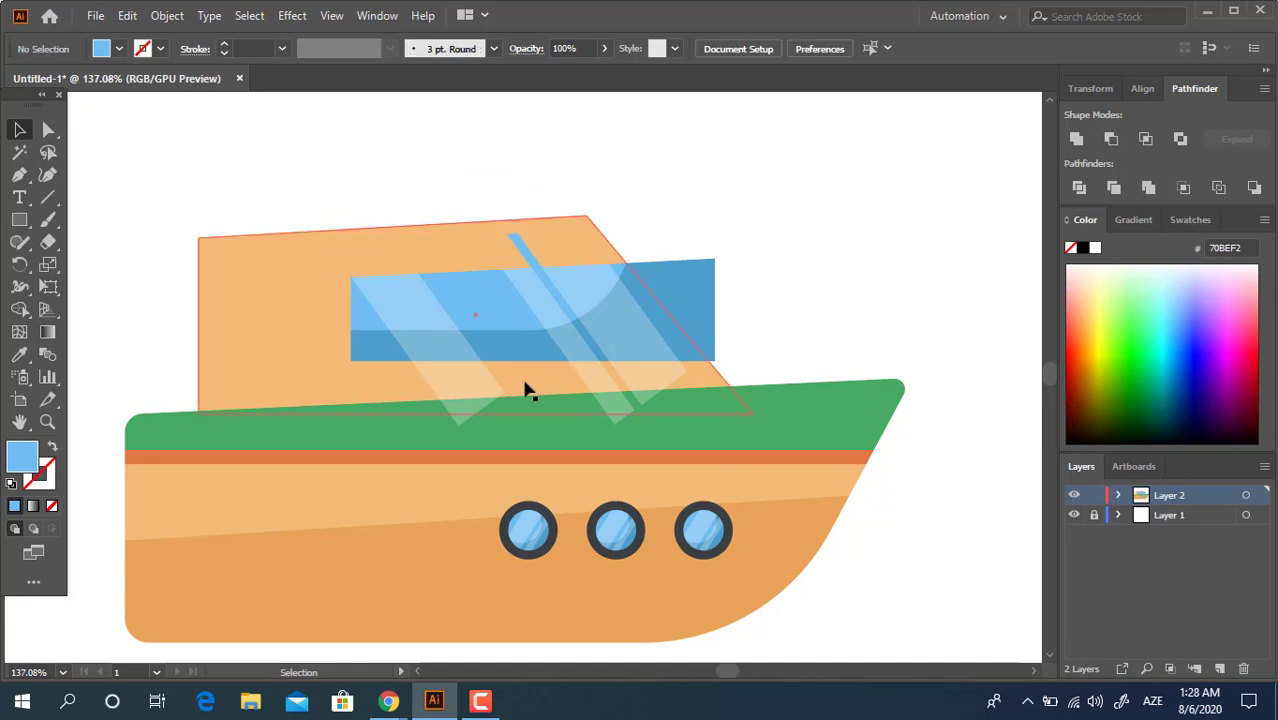
Step: Delete the remaining light blue sliver above the window and the glare strip ends below it
{"action": "left_click_drag", "start_coordinate": [462, 408], "coordinate": [528, 272]}
{"action": "left_click", "coordinate": [530, 262]}
{"action": "key", "text": "Delete"}
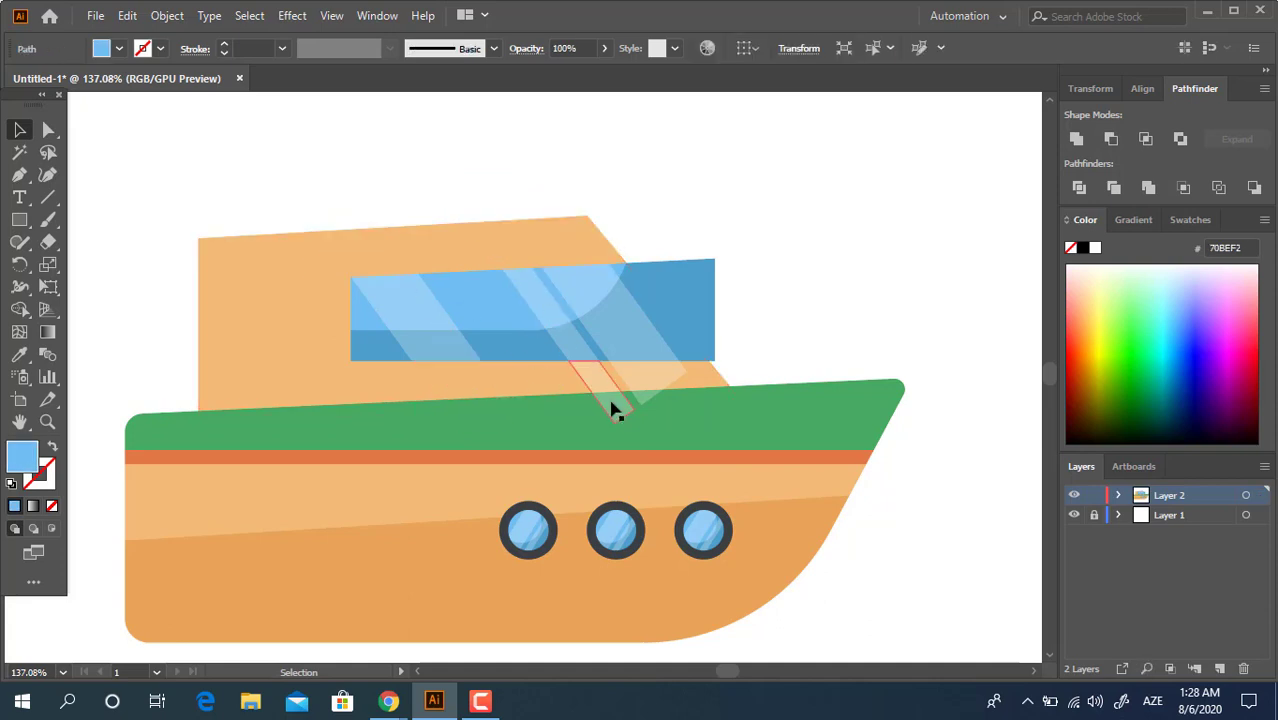
{"action": "left_click", "coordinate": [609, 399]}
{"action": "key", "text": "Delete"}
{"action": "key", "text": "Delete"}
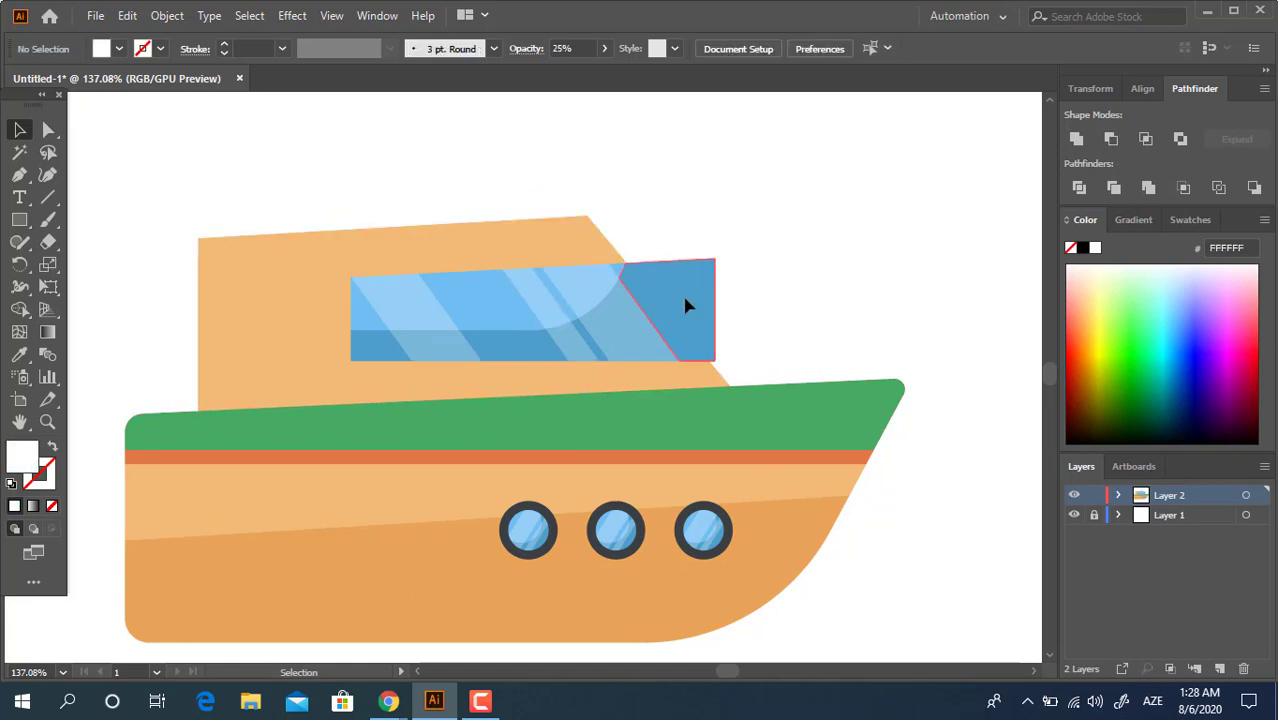
{"action": "left_click", "coordinate": [685, 305]}
{"action": "left_click", "coordinate": [722, 380], "text": "shift"}
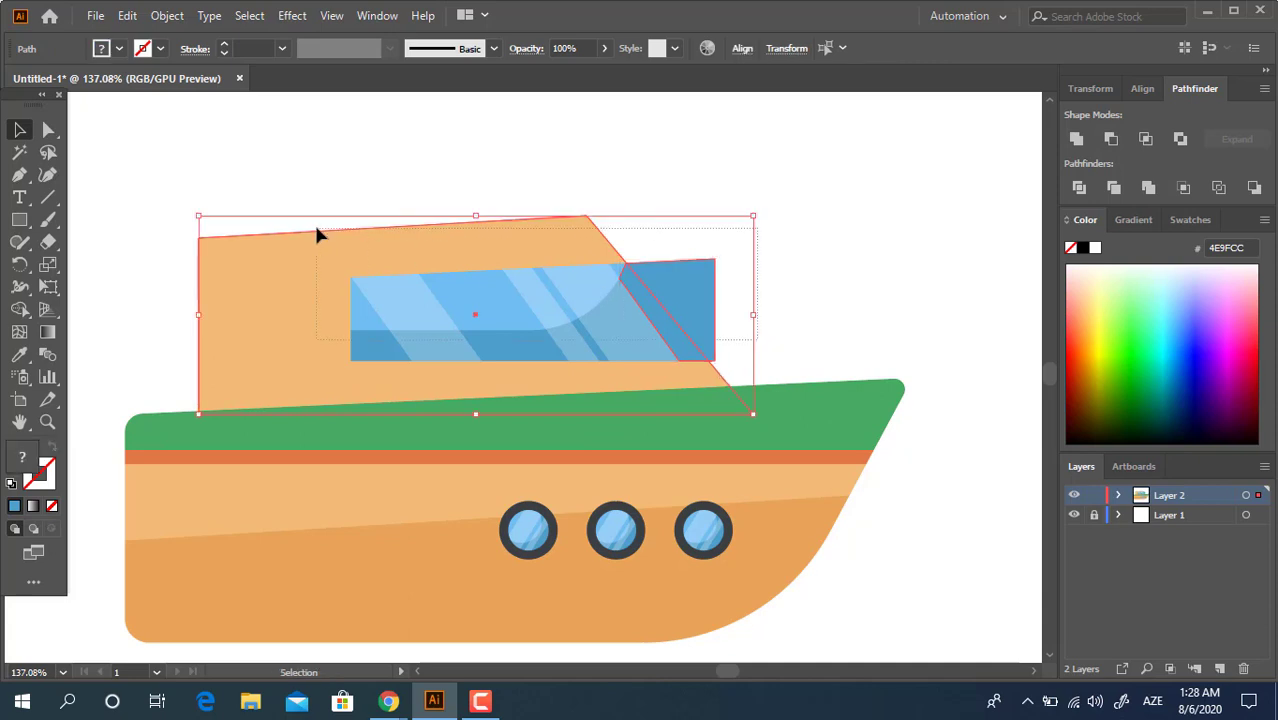
{"action": "key", "text": "ctrl+shift+g"}
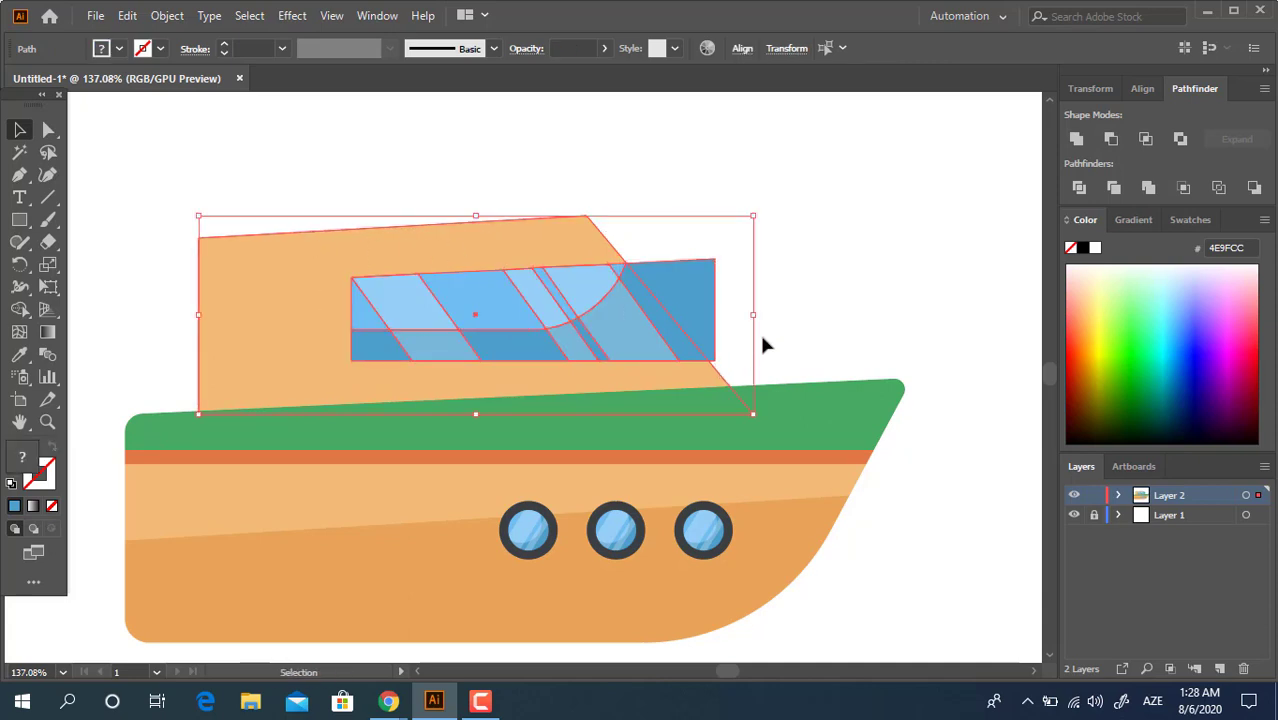
{"action": "left_click", "coordinate": [716, 318]}
{"action": "left_click", "coordinate": [693, 386], "text": "shift"}
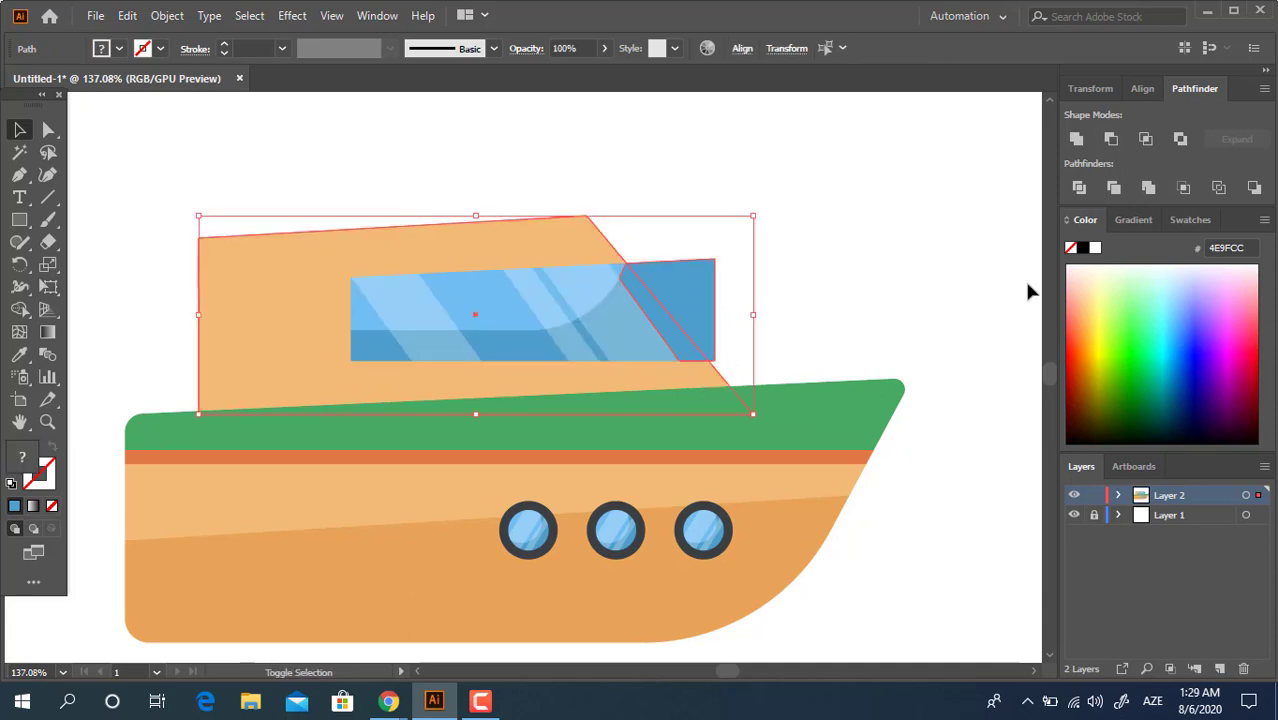
{"action": "left_click", "coordinate": [1113, 188]}
{"action": "left_click", "coordinate": [793, 331]}
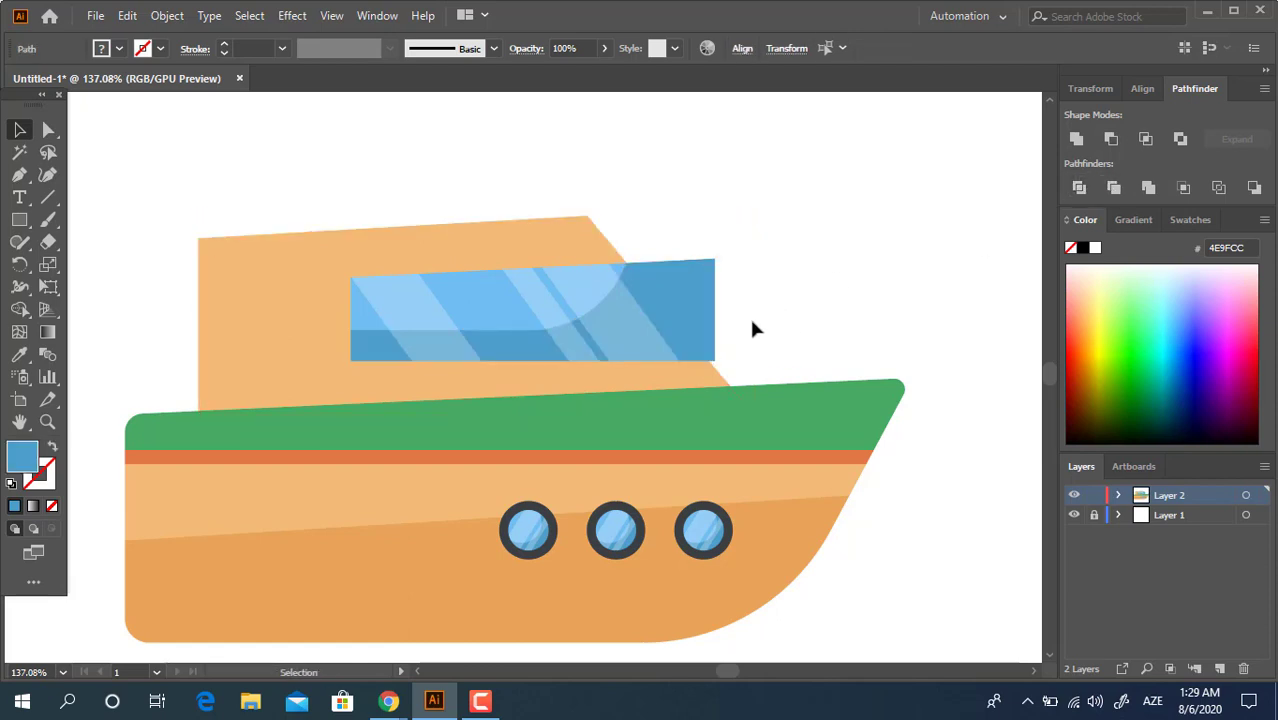
Step: Divide the dark blue front window piece with the cabin, ungroup the result, and delete the part overhanging the cabin's slanted front
{"action": "left_click", "coordinate": [684, 285]}
{"action": "left_click", "coordinate": [685, 376], "text": "shift"}
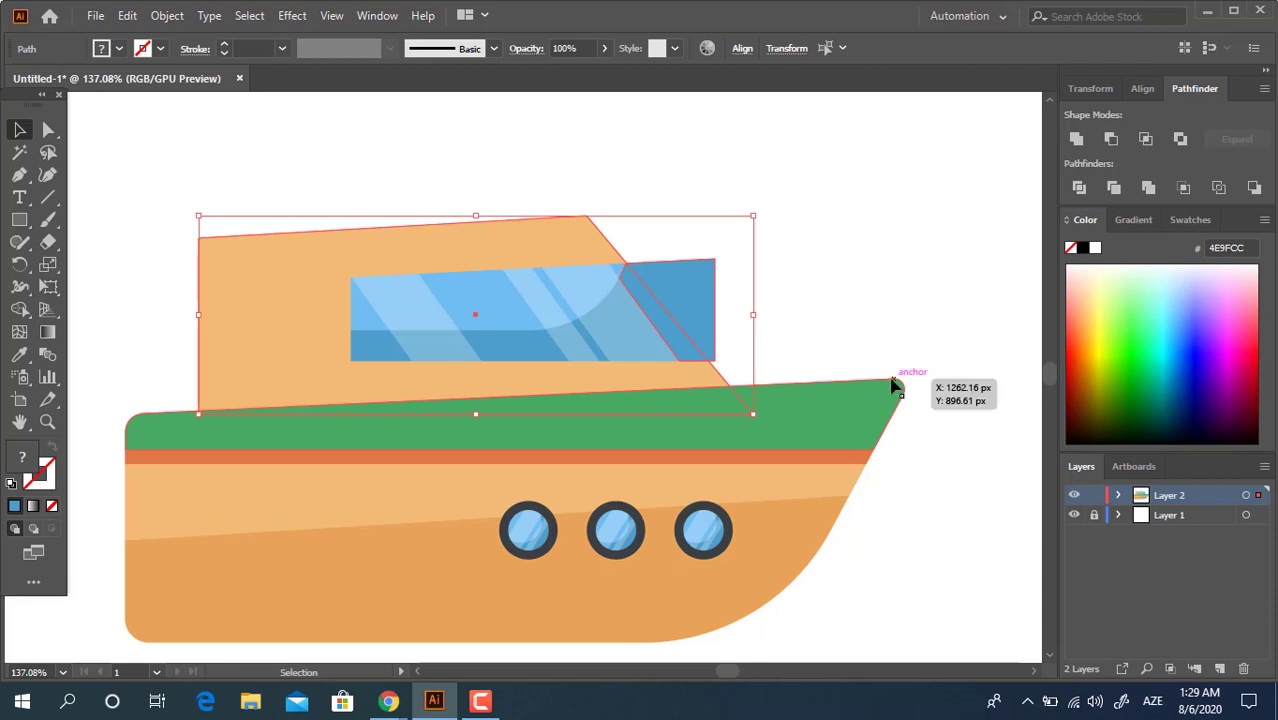
{"action": "key", "text": "ctrl+g"}
{"action": "right_click", "coordinate": [674, 330]}
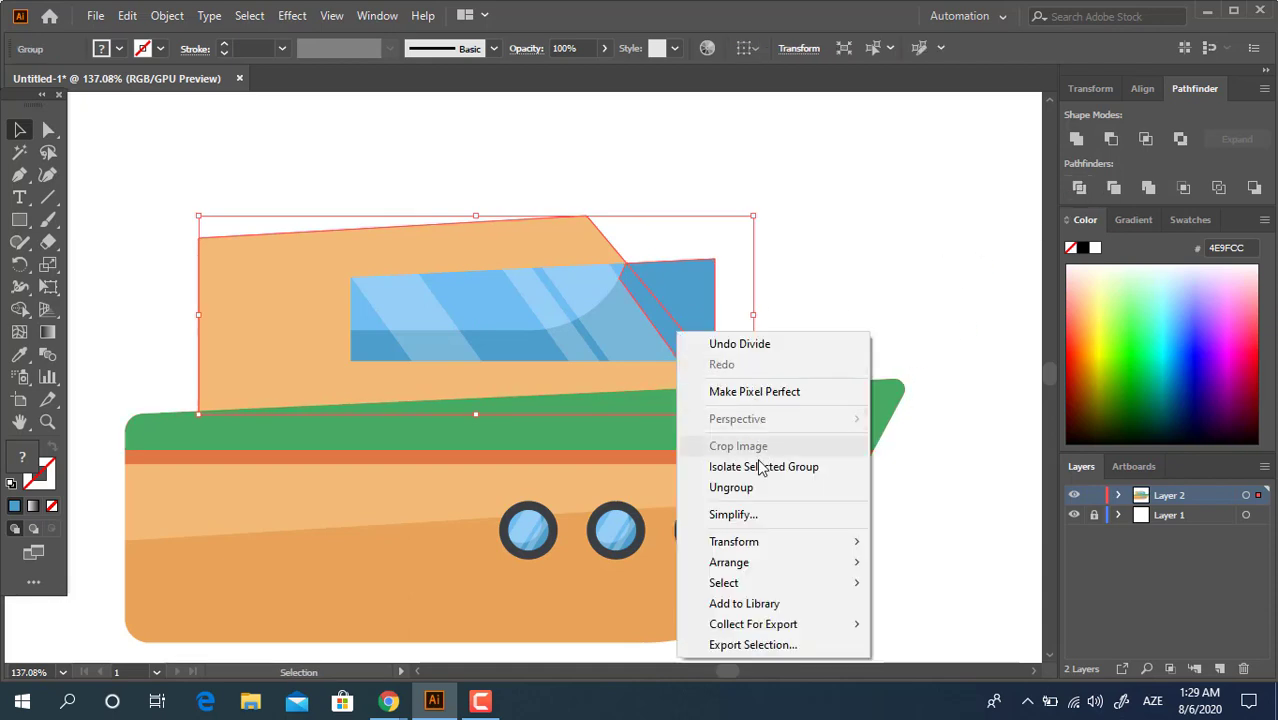
{"action": "left_click", "coordinate": [740, 487]}
{"action": "left_click", "coordinate": [679, 308]}
{"action": "key", "text": "Delete"}
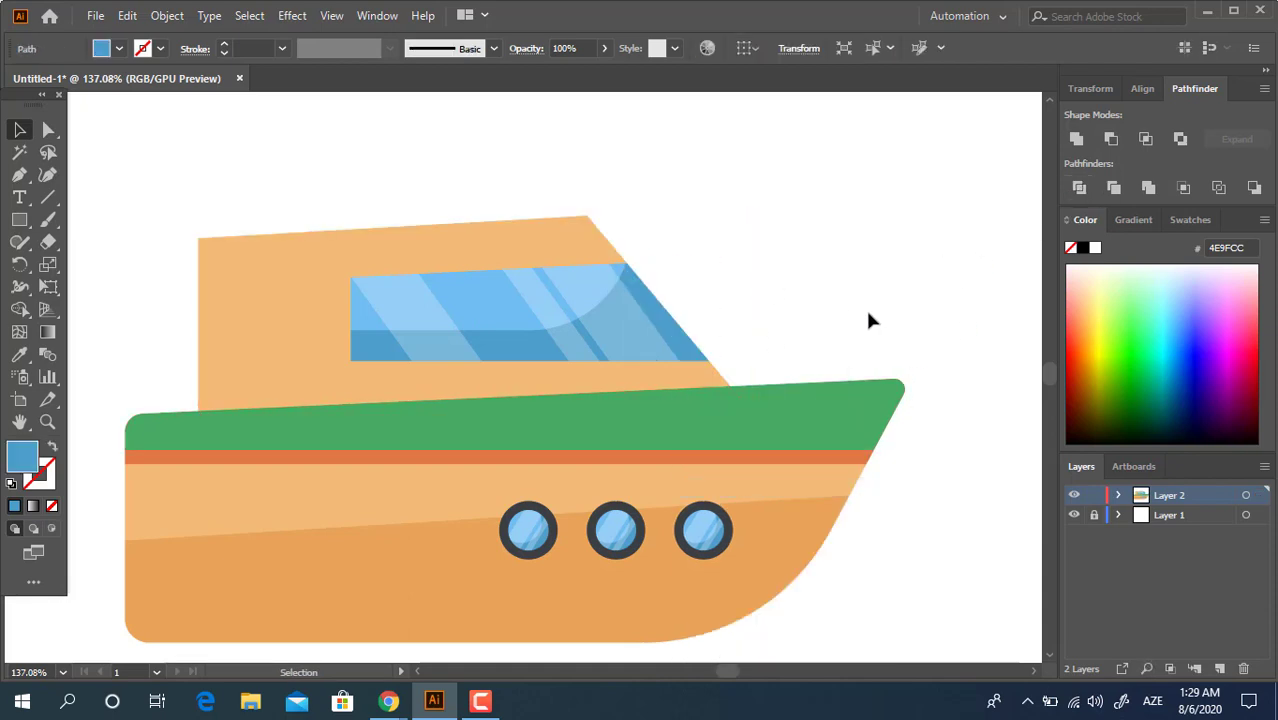
{"action": "key", "text": "z"}
{"action": "left_click", "coordinate": [644, 267], "text": "alt"}
{"action": "scroll", "coordinate": [596, 333], "scroll_direction": "down", "scroll_amount": 3, "text": "alt"}
{"action": "scroll", "coordinate": [462, 362], "scroll_direction": "up", "scroll_amount": 5, "text": "alt"}
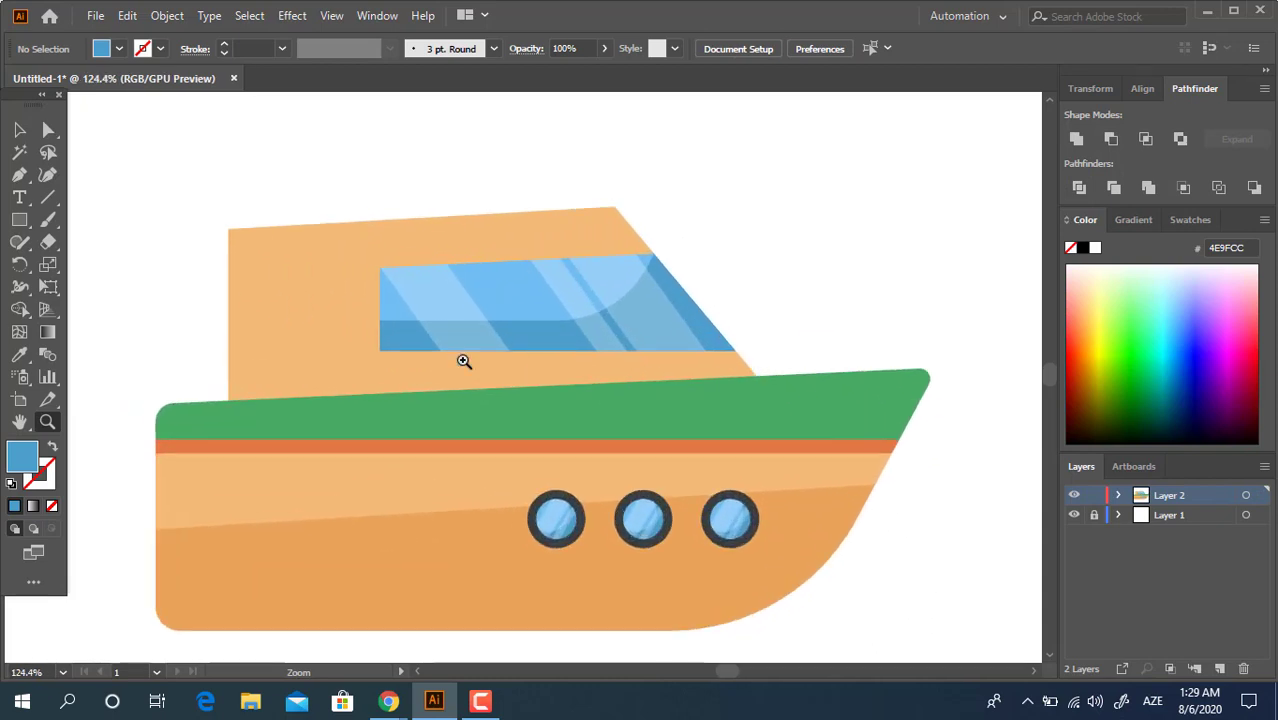
Step: Round the cabin window's lower rear corner to a radius of about 10 px
{"action": "key", "text": "a"}
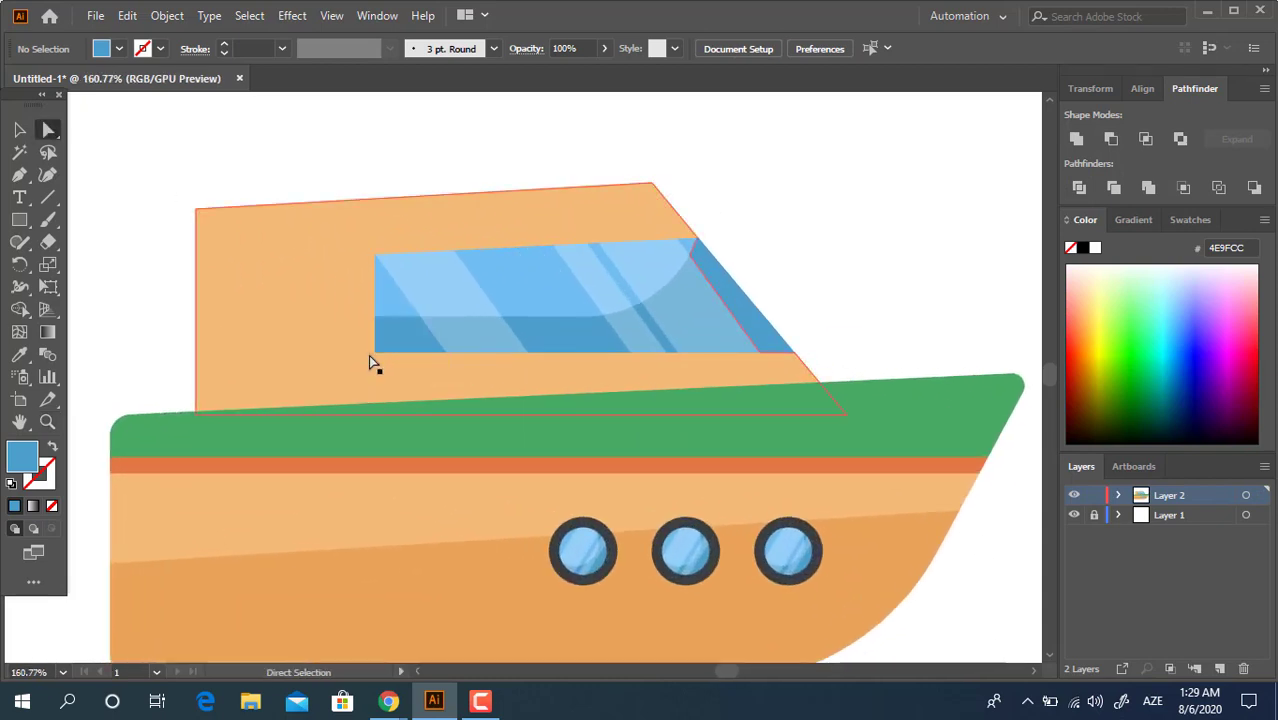
{"action": "left_click", "coordinate": [376, 352]}
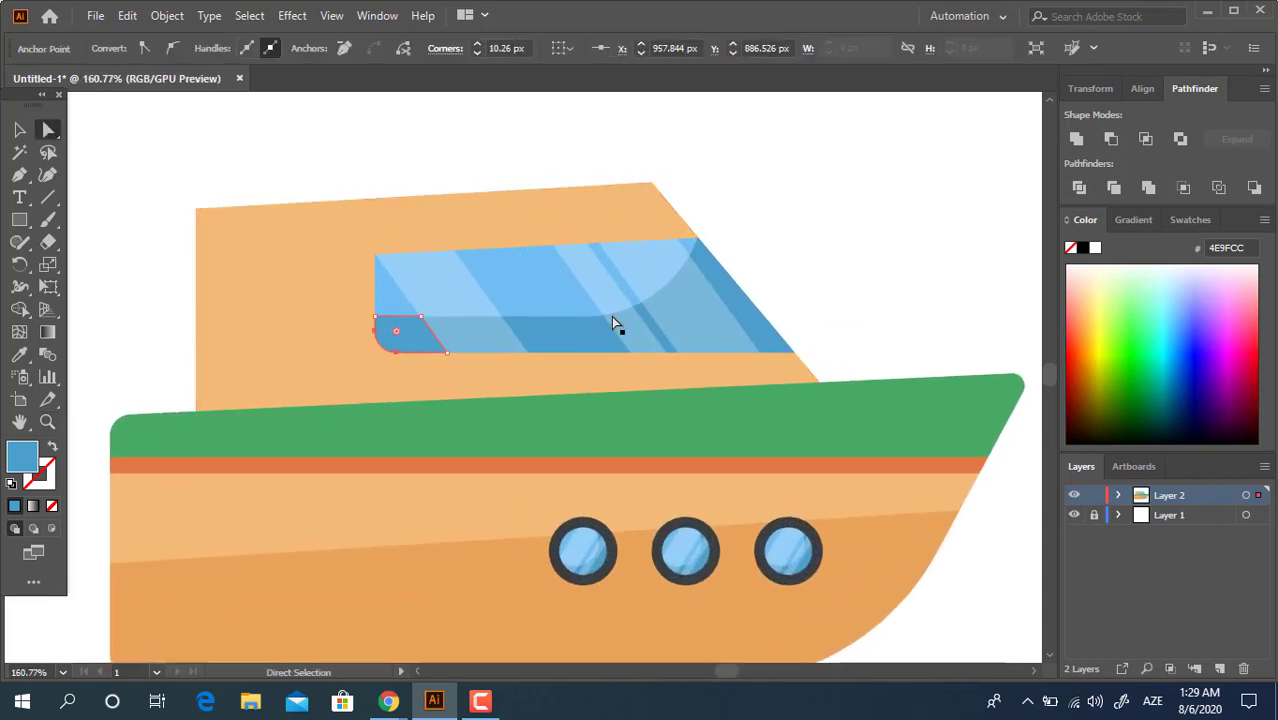
{"action": "left_click", "coordinate": [970, 200]}
{"action": "key", "text": "z"}
{"action": "scroll", "coordinate": [699, 265], "scroll_direction": "down", "scroll_amount": 5, "text": "alt"}
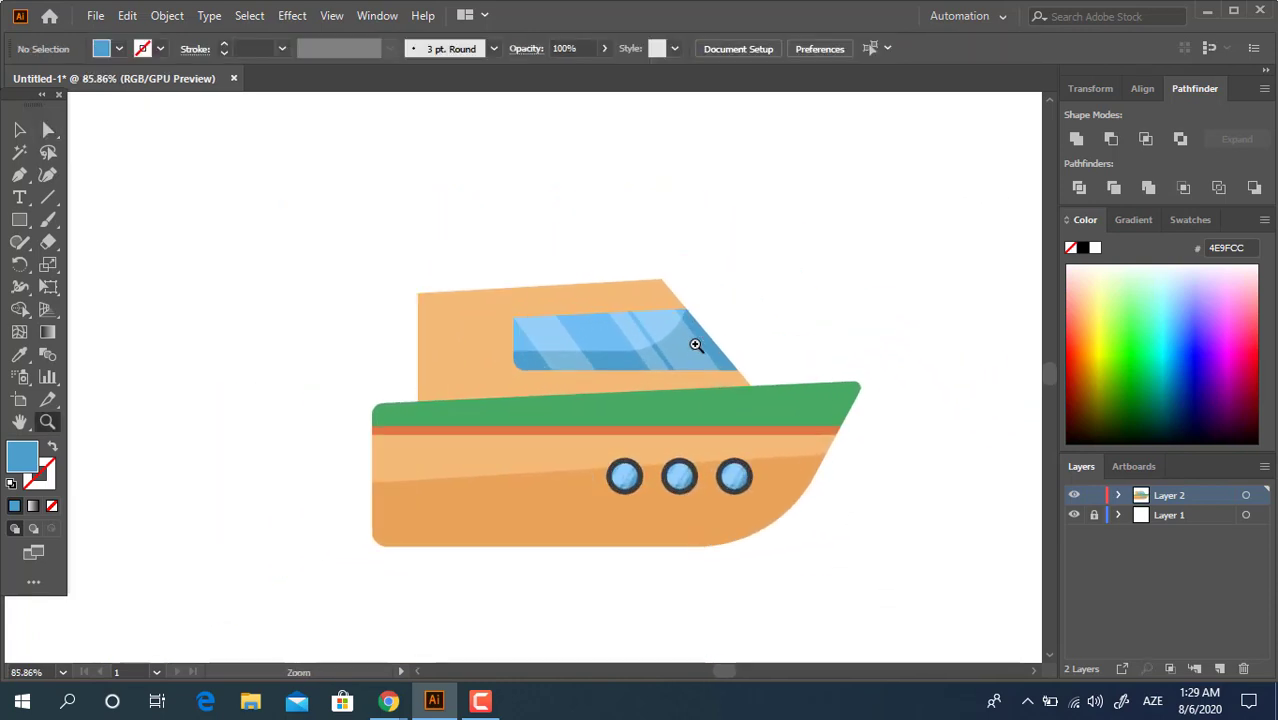
{"action": "scroll", "coordinate": [568, 280], "scroll_direction": "up", "scroll_amount": 2, "text": "alt"}
{"action": "scroll", "coordinate": [579, 311], "scroll_direction": "up", "scroll_amount": 1}
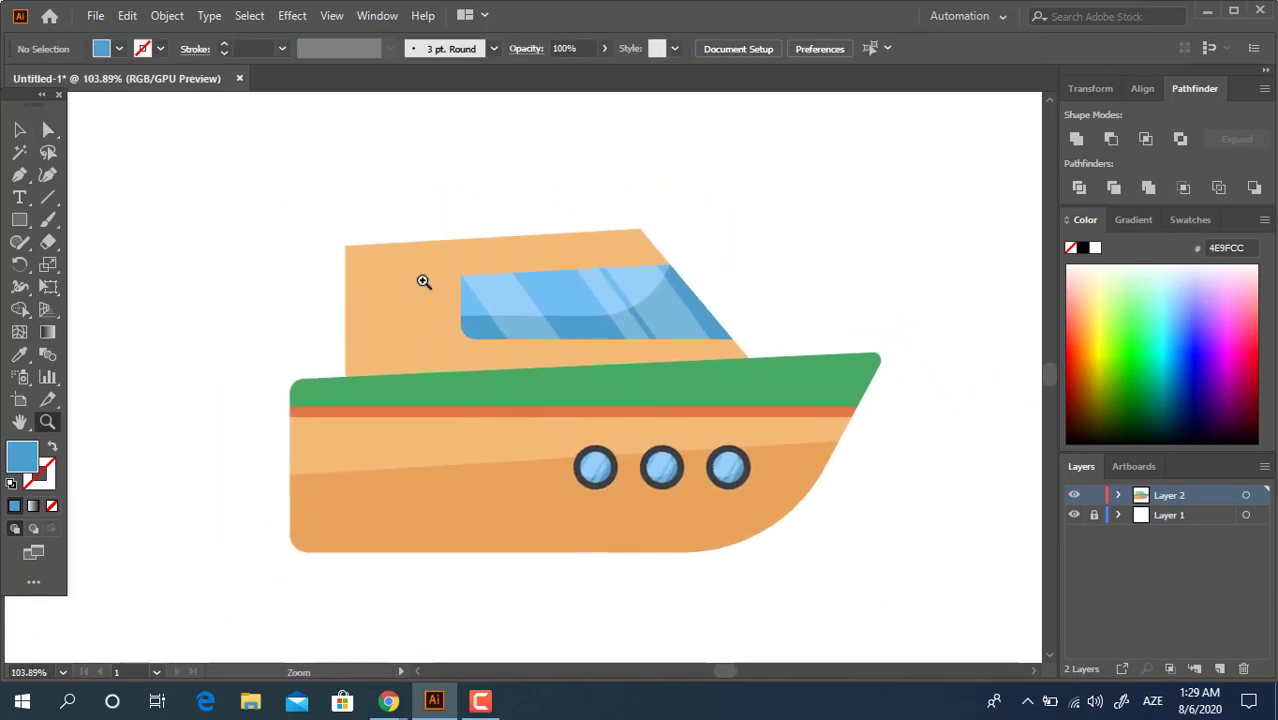
Step: Draw a small rectangle on the rear of the cabin roof, give it the hull band's green, and place it behind the cabin
{"action": "left_click", "coordinate": [19, 219]}
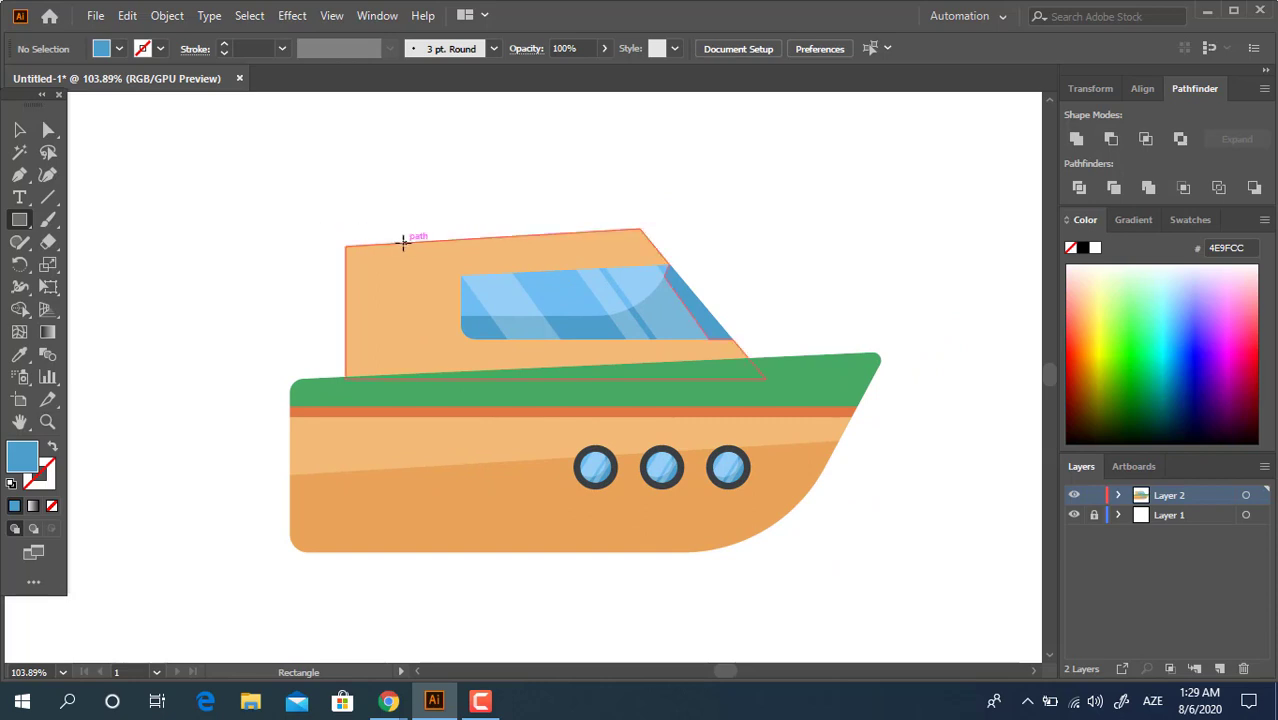
{"action": "left_click_drag", "start_coordinate": [395, 242], "coordinate": [477, 189]}
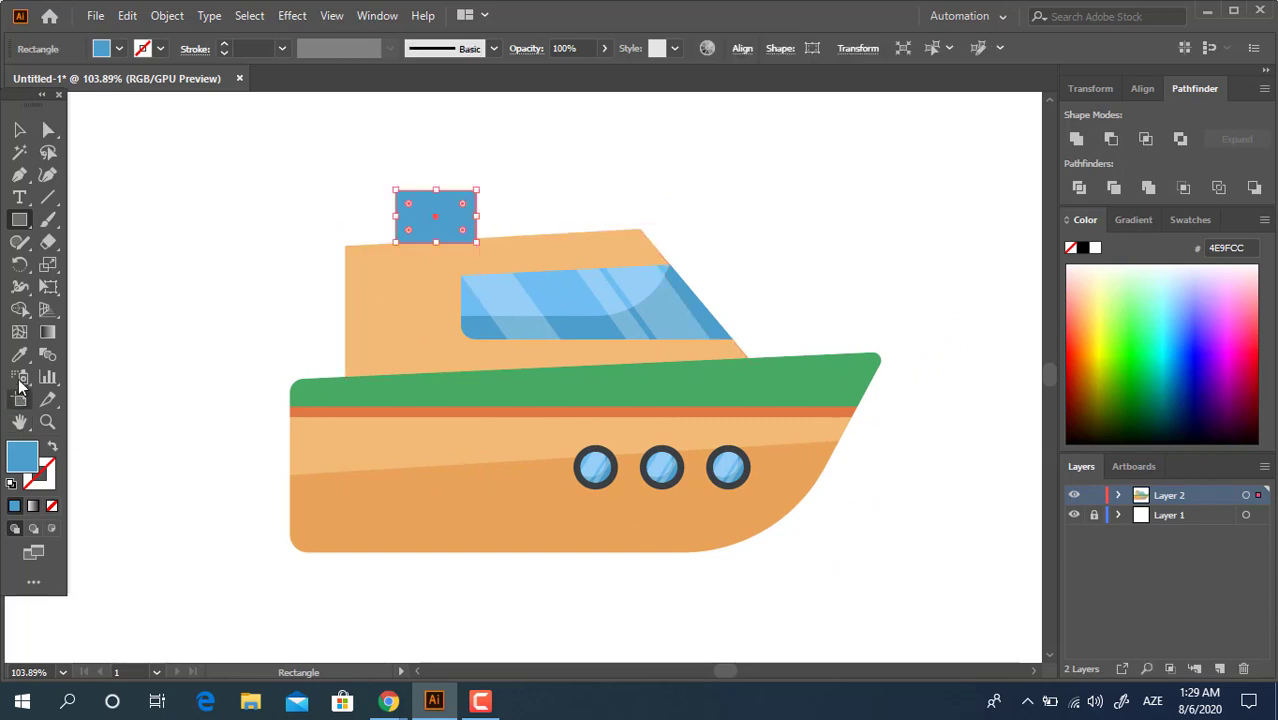
{"action": "left_click", "coordinate": [19, 354]}
{"action": "left_click", "coordinate": [486, 408]}
{"action": "left_click", "coordinate": [533, 383]}
{"action": "left_click", "coordinate": [19, 131]}
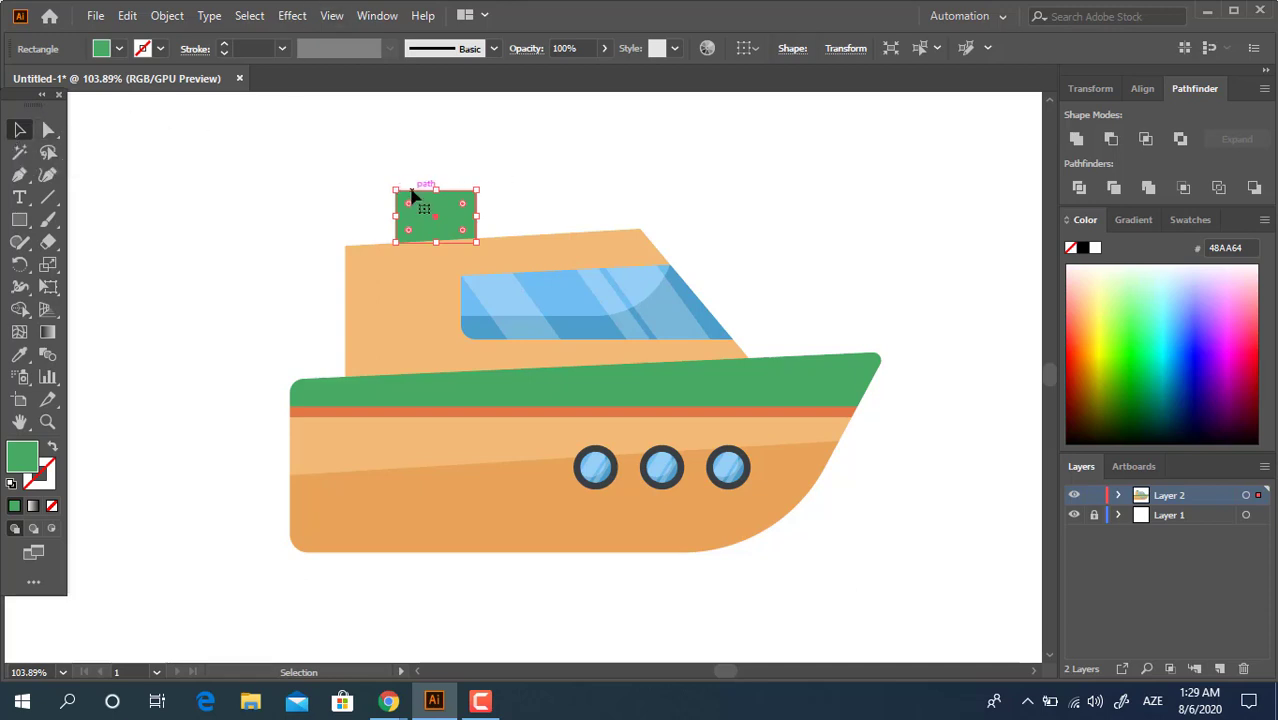
Step: Shape the green rectangle into a fin by slanting it rearward and rounding its upper front corner into a large curve
{"action": "left_click", "coordinate": [48, 130]}
{"action": "left_click_drag", "start_coordinate": [435, 192], "coordinate": [460, 300]}
{"action": "left_click", "coordinate": [484, 212]}
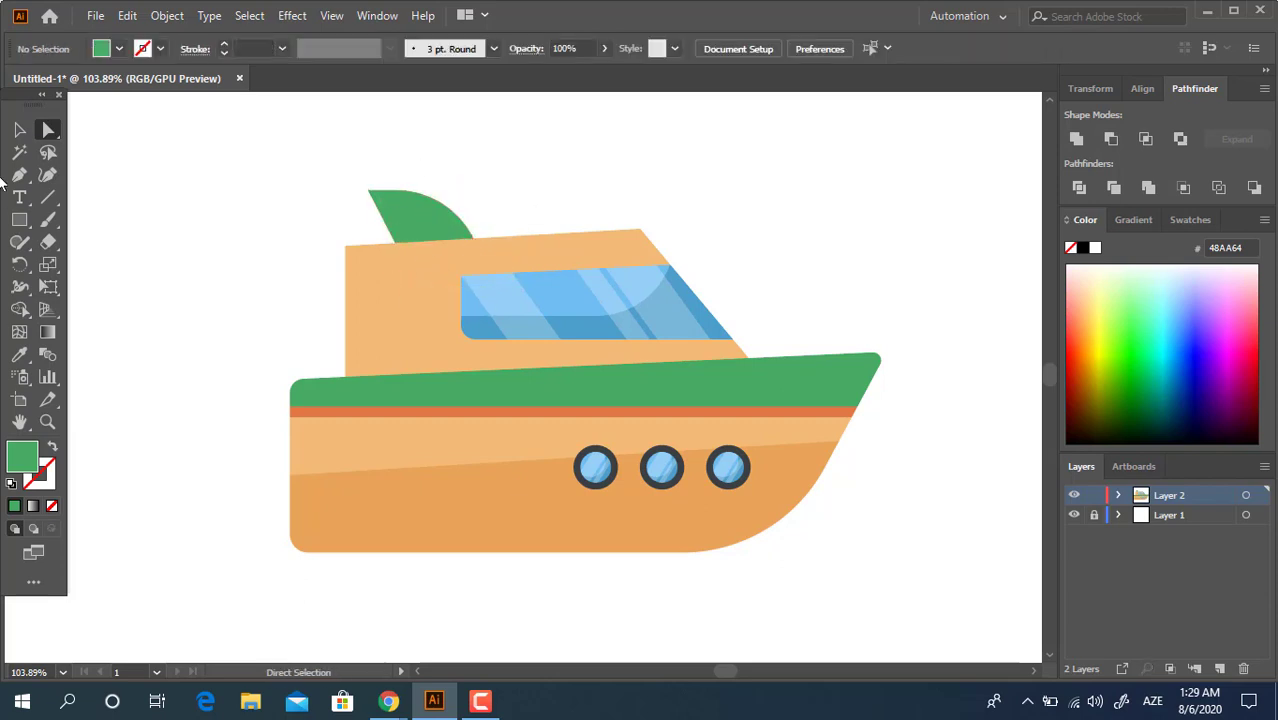
Step: Duplicate the green fin slightly below and to the rear of the original
{"action": "left_click", "coordinate": [23, 132]}
{"action": "left_click_drag", "start_coordinate": [422, 232], "coordinate": [415, 234]}
{"action": "key", "text": "z"}
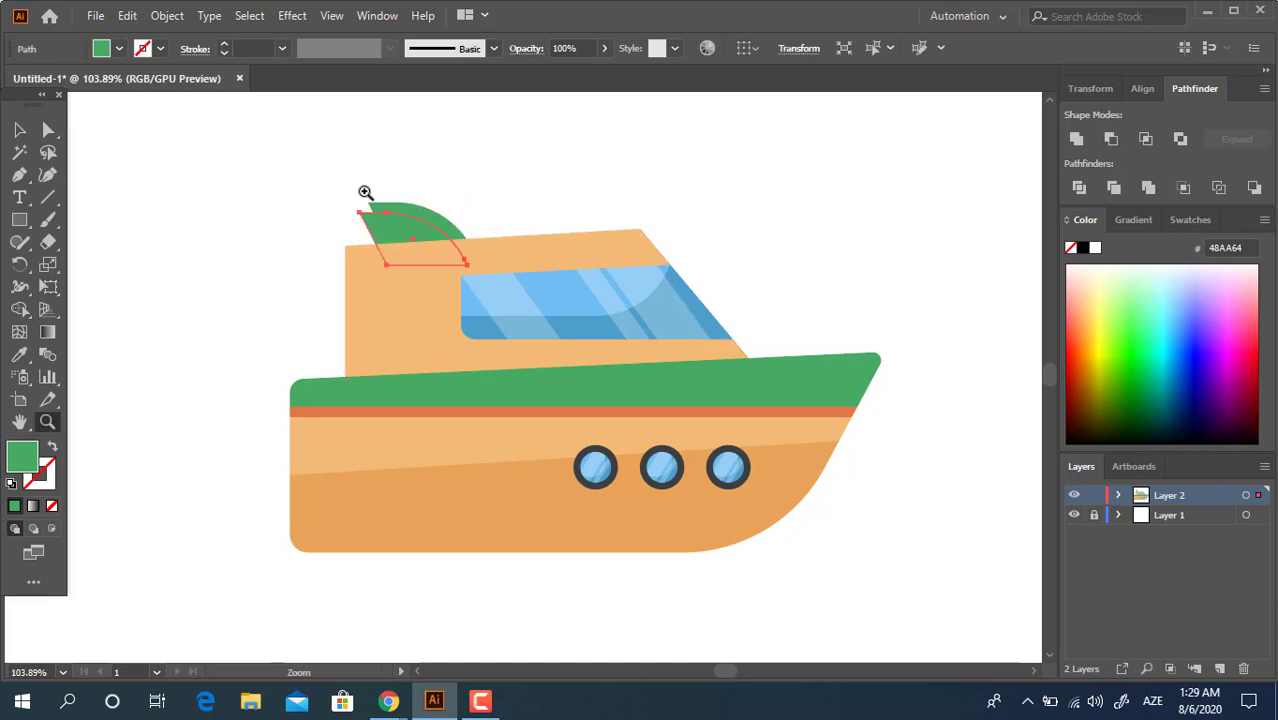
{"action": "left_click_drag", "start_coordinate": [365, 194], "coordinate": [544, 287]}
{"action": "left_click", "coordinate": [20, 132]}
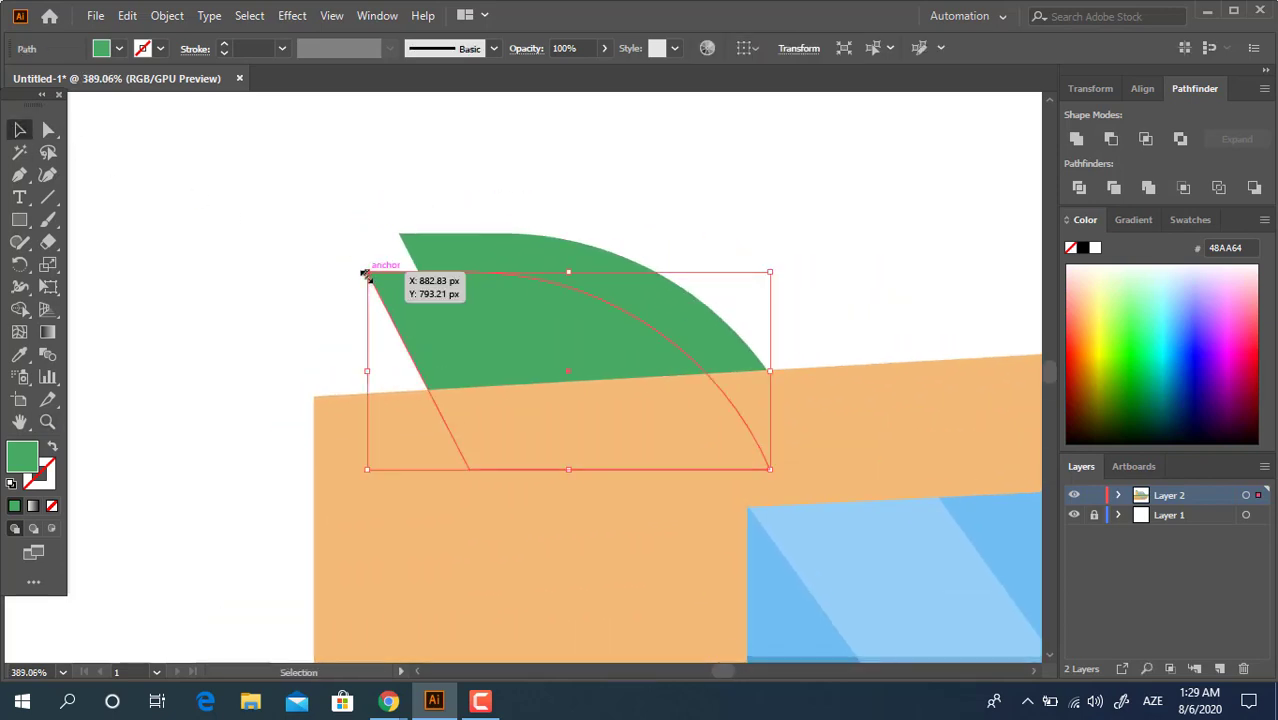
{"action": "left_click", "coordinate": [49, 130]}
{"action": "left_click_drag", "start_coordinate": [470, 272], "coordinate": [424, 260]}
{"action": "key", "text": "ctrl+z"}
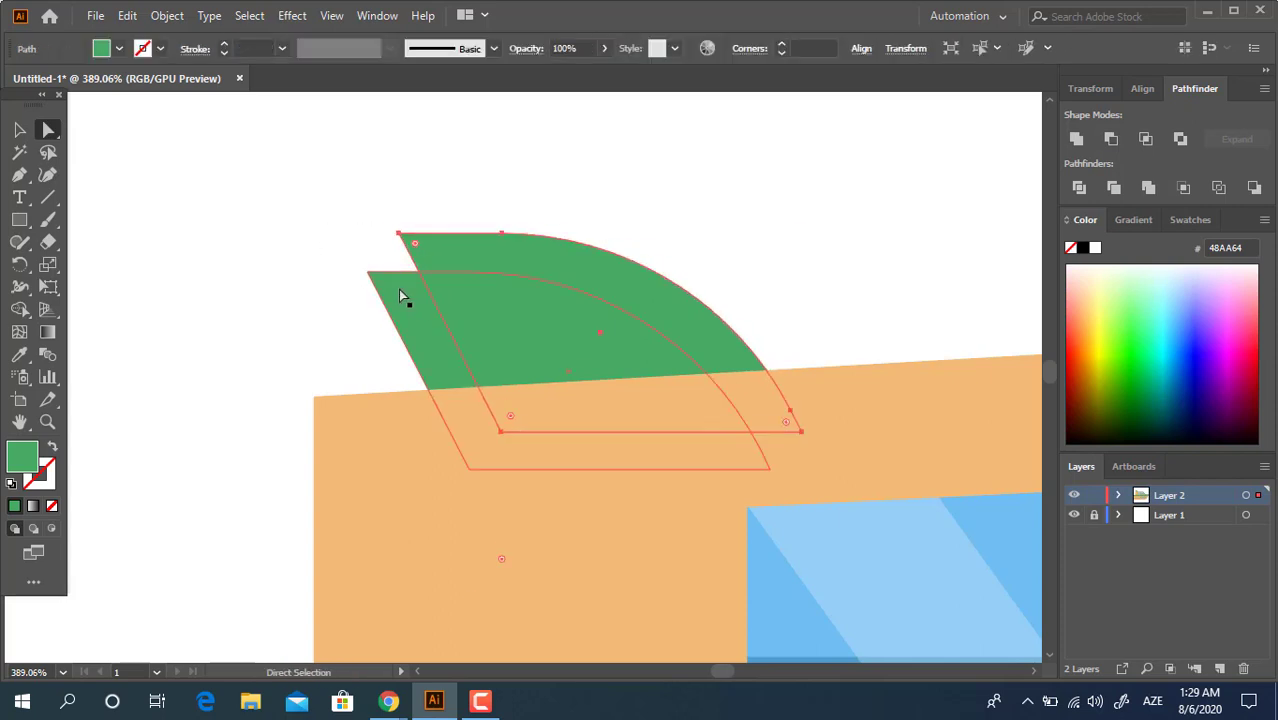
Step: Raise the copied fin's top edge along its slanted side until it is level with the original fin's top
{"action": "left_click", "coordinate": [398, 290]}
{"action": "left_click", "coordinate": [367, 272]}
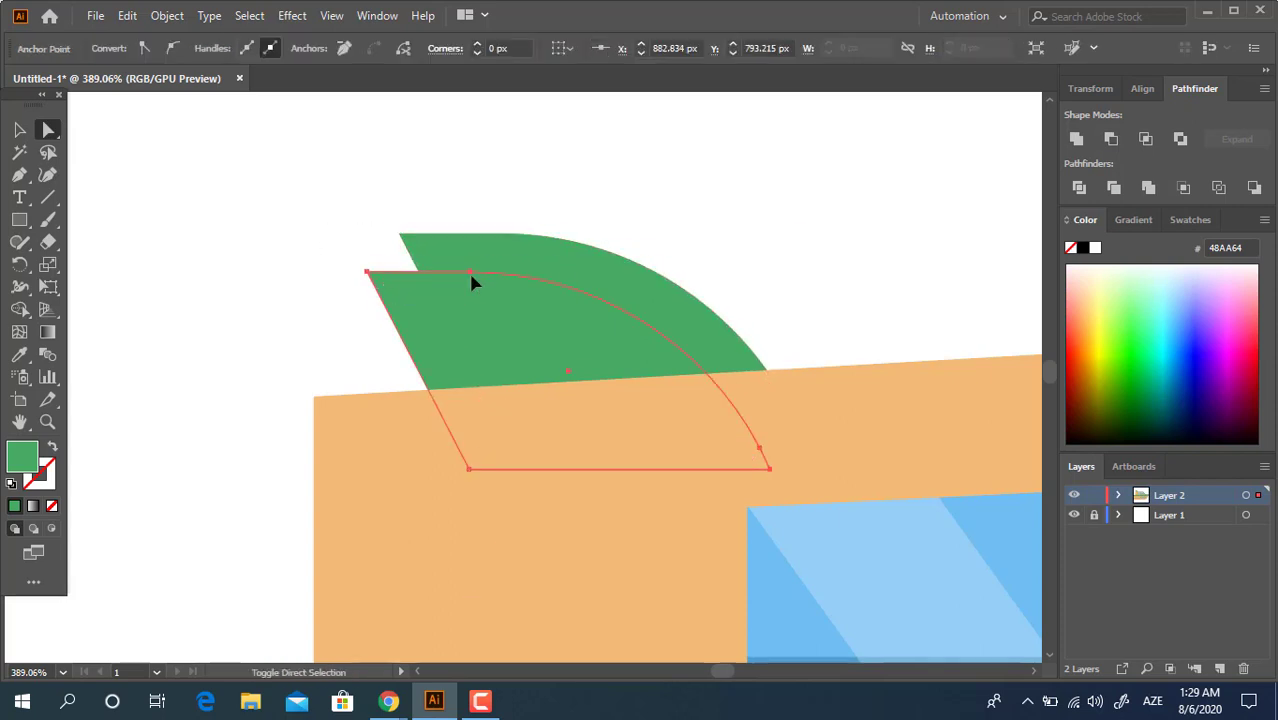
{"action": "left_click", "coordinate": [470, 272]}
{"action": "left_click", "coordinate": [367, 272], "text": "shift"}
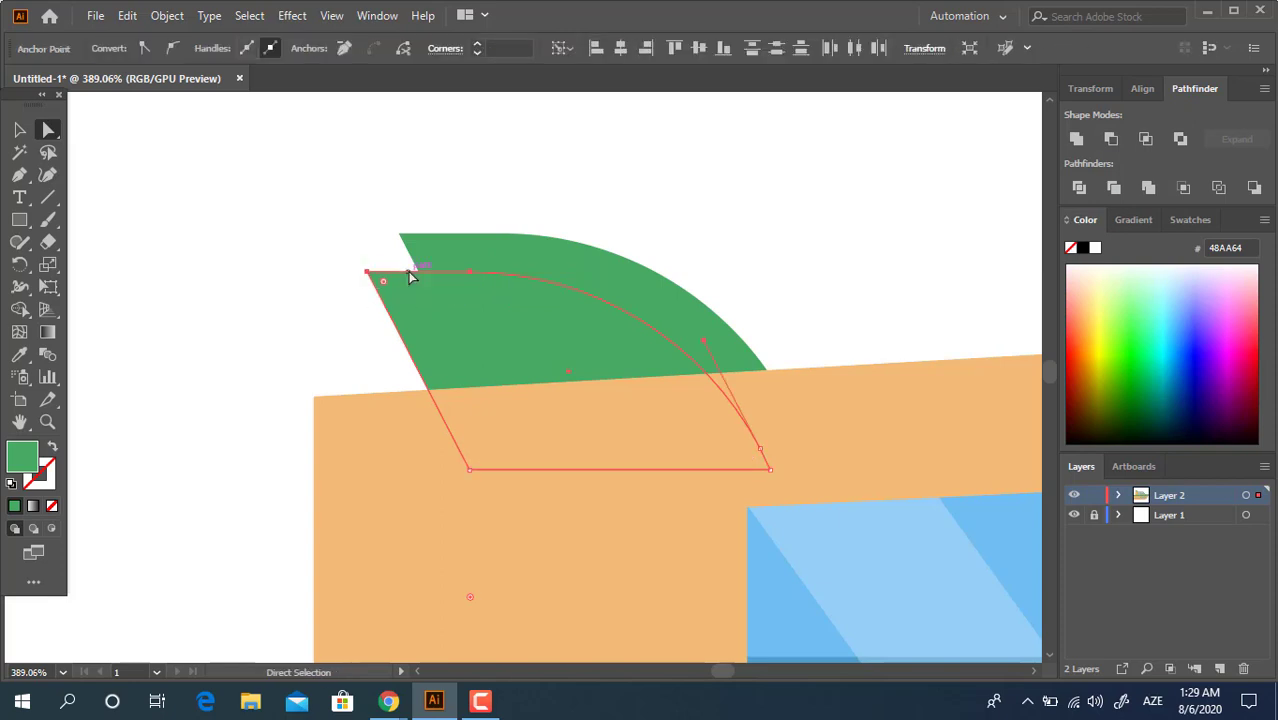
{"action": "left_click_drag", "start_coordinate": [408, 267], "coordinate": [388, 230]}
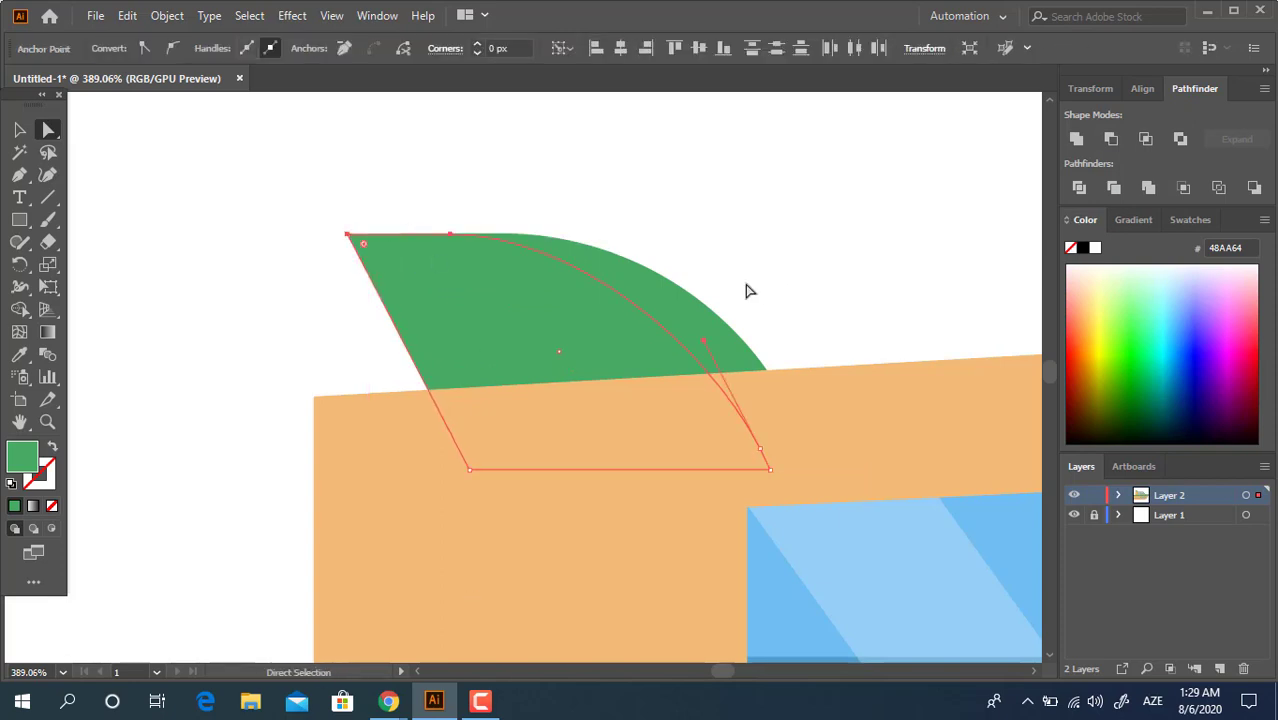
Step: Recolour the copied fin with the darker green 387C49
{"action": "left_click", "coordinate": [652, 285]}
{"action": "left_click", "coordinate": [514, 332]}
{"action": "left_click", "coordinate": [442, 358]}
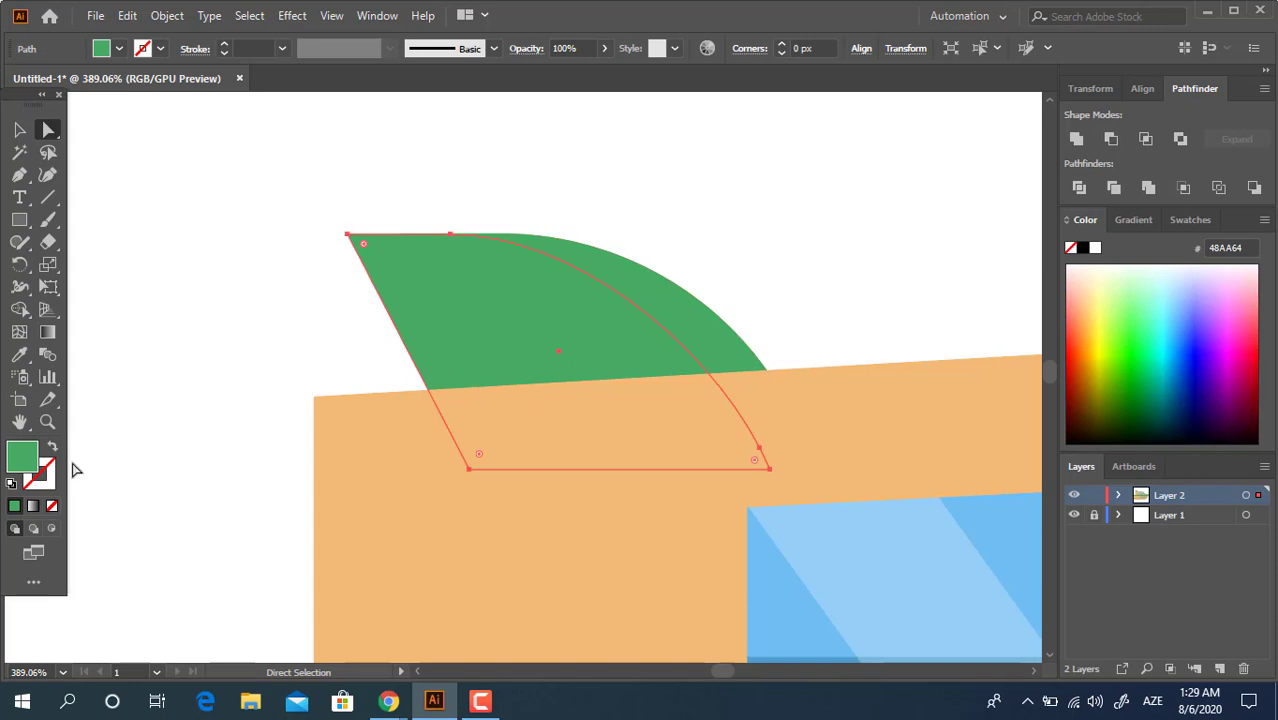
{"action": "double_click", "coordinate": [20, 458]}
{"action": "left_click_drag", "start_coordinate": [157, 158], "coordinate": [152, 191]}
{"action": "left_click", "coordinate": [458, 78]}
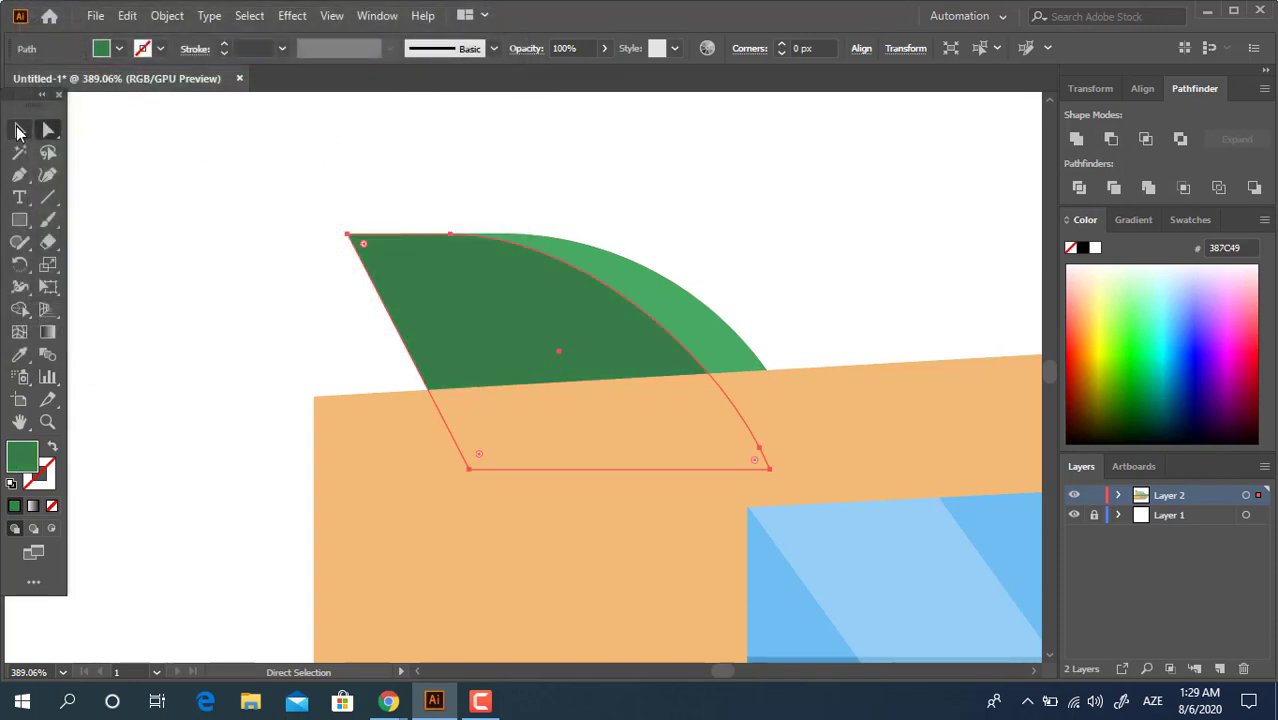
Step: Divide the two overlapping fins, ungroup the pieces, and delete the dark piece sticking out behind the original fin
{"action": "left_click", "coordinate": [18, 131]}
{"action": "left_click", "coordinate": [740, 330], "text": "shift"}
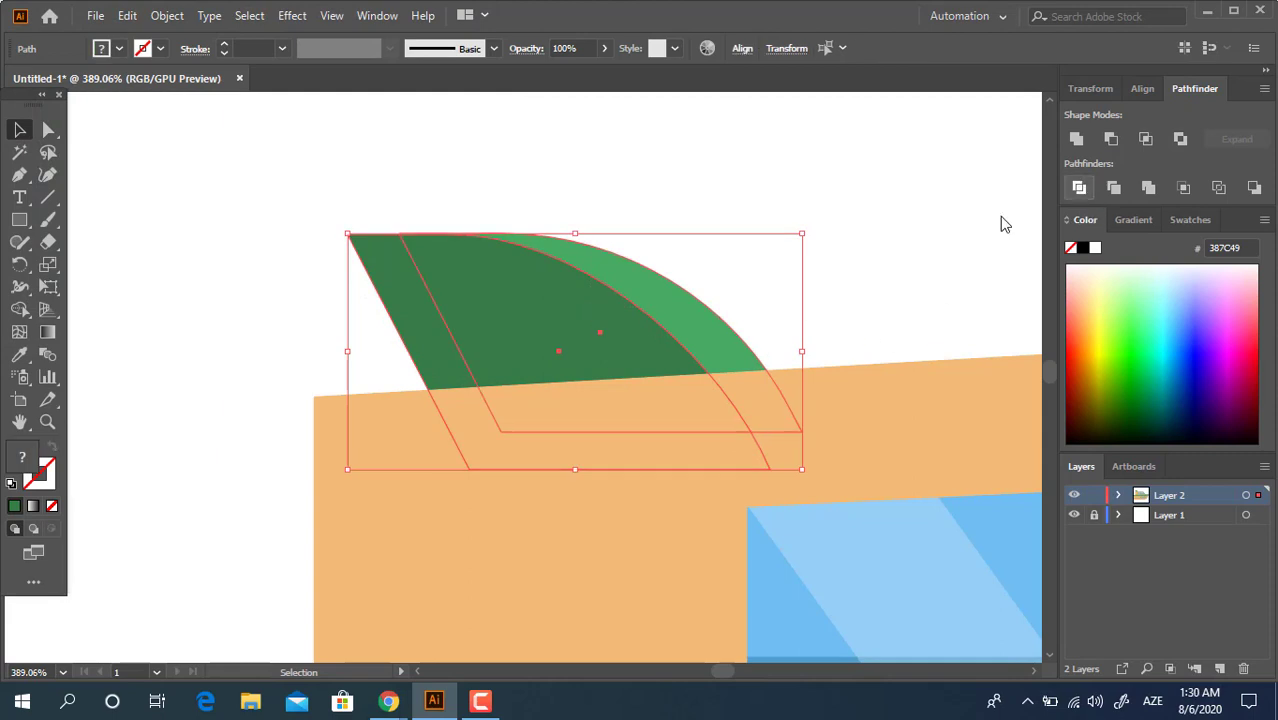
{"action": "right_click", "coordinate": [619, 292]}
{"action": "left_click", "coordinate": [713, 457]}
{"action": "left_click", "coordinate": [368, 342]}
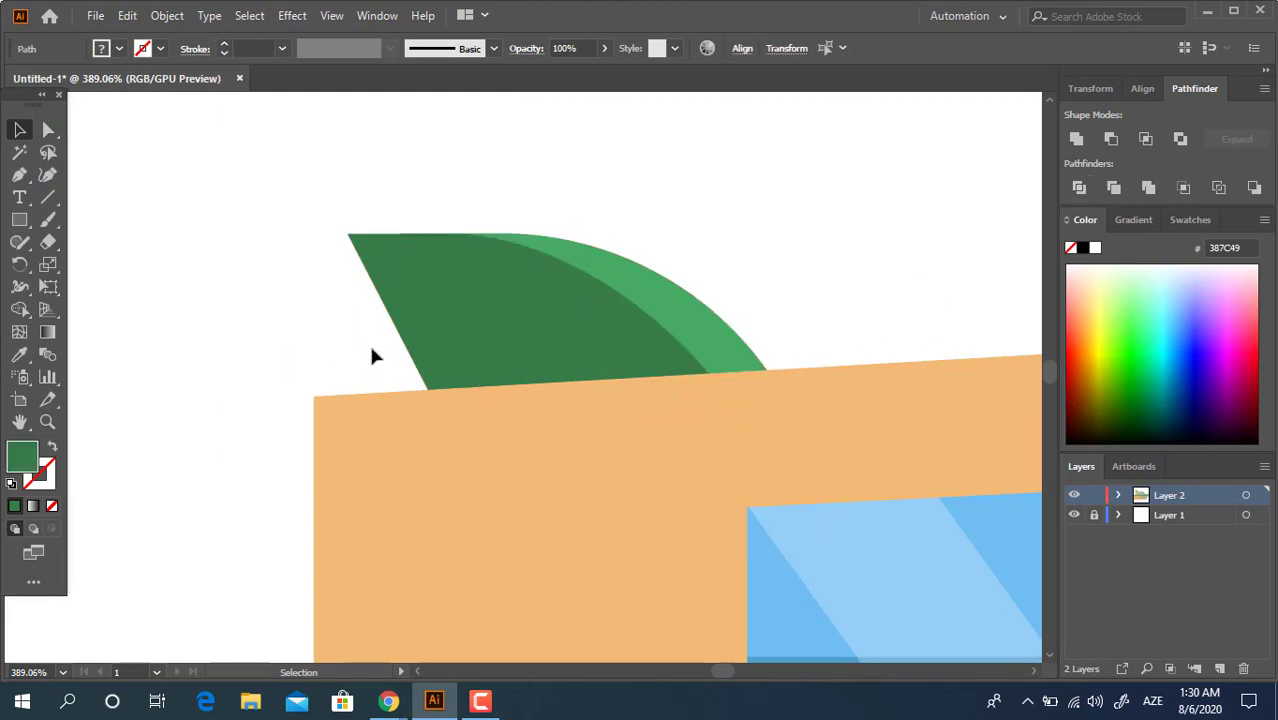
{"action": "left_click", "coordinate": [440, 364]}
{"action": "key", "text": "Delete"}
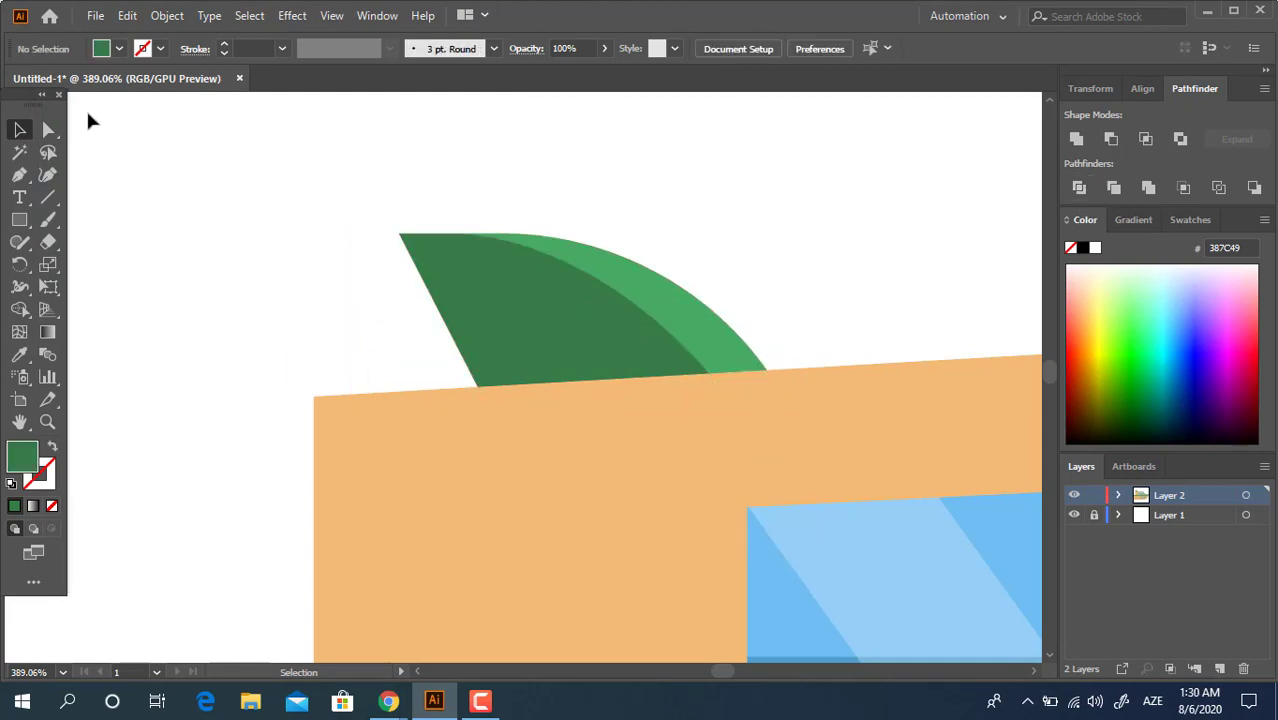
Step: Group the dark and light fin pieces and lower the group slightly into the cabin roof
{"action": "left_click_drag", "start_coordinate": [374, 214], "coordinate": [419, 251]}
{"action": "left_click", "coordinate": [421, 190]}
{"action": "key", "text": "z"}
{"action": "key", "text": "ctrl+z"}
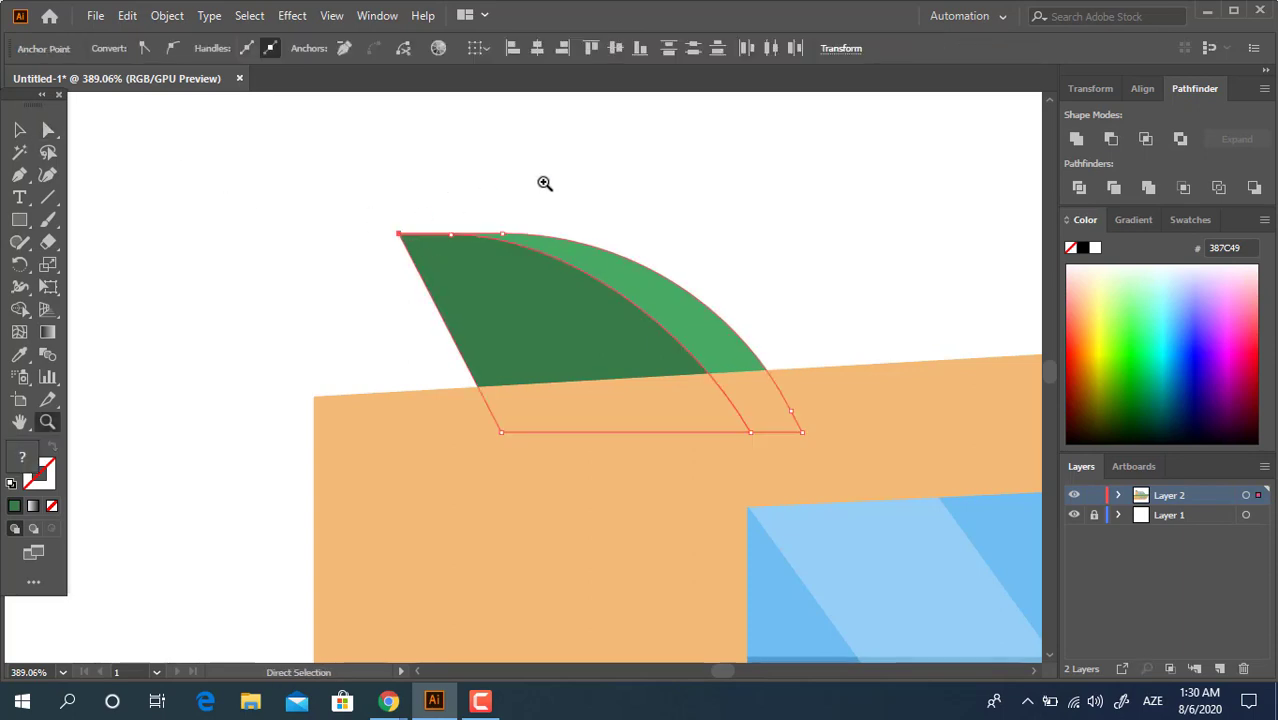
{"action": "left_click_drag", "start_coordinate": [533, 186], "coordinate": [318, 261]}
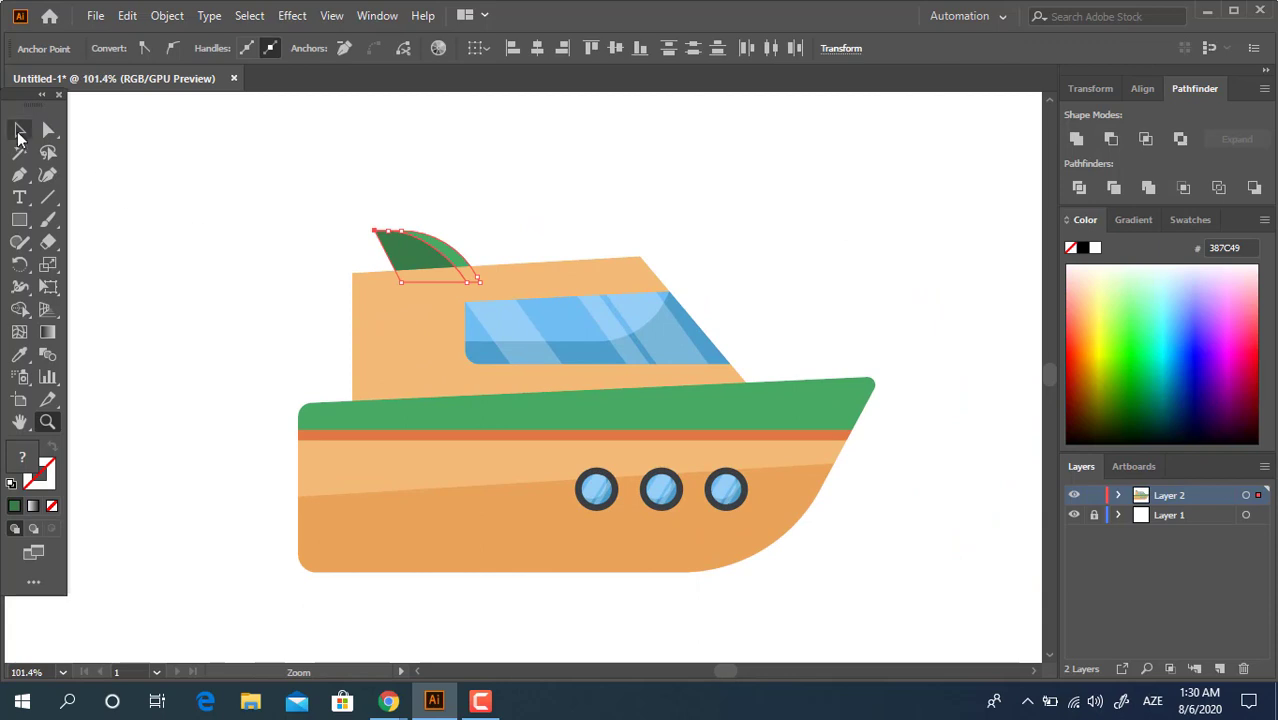
{"action": "left_click", "coordinate": [19, 130]}
{"action": "right_click", "coordinate": [407, 246]}
{"action": "left_click", "coordinate": [460, 355]}
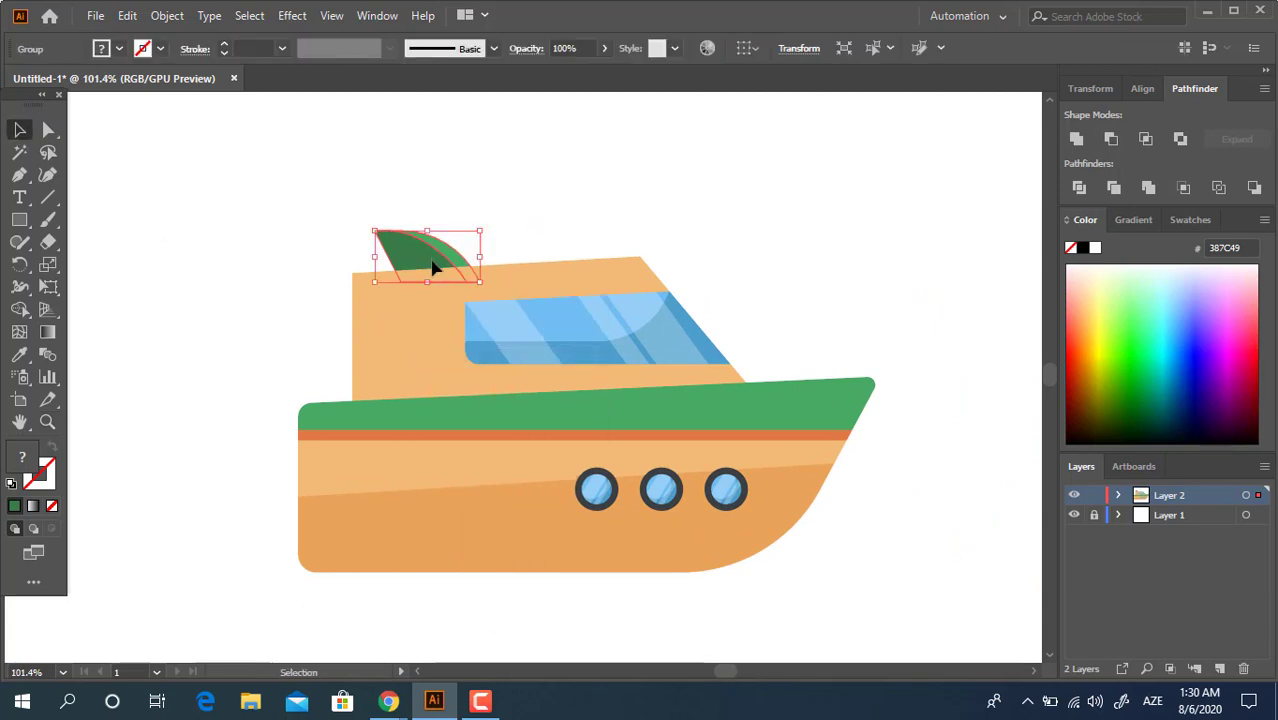
{"action": "left_click_drag", "start_coordinate": [433, 268], "coordinate": [440, 278]}
{"action": "left_click", "coordinate": [519, 217]}
Step: Draw a dark green square at the foot of the cabin's rear wall, place it behind the cabin, and lower it about 3 px
{"action": "key", "text": "z"}
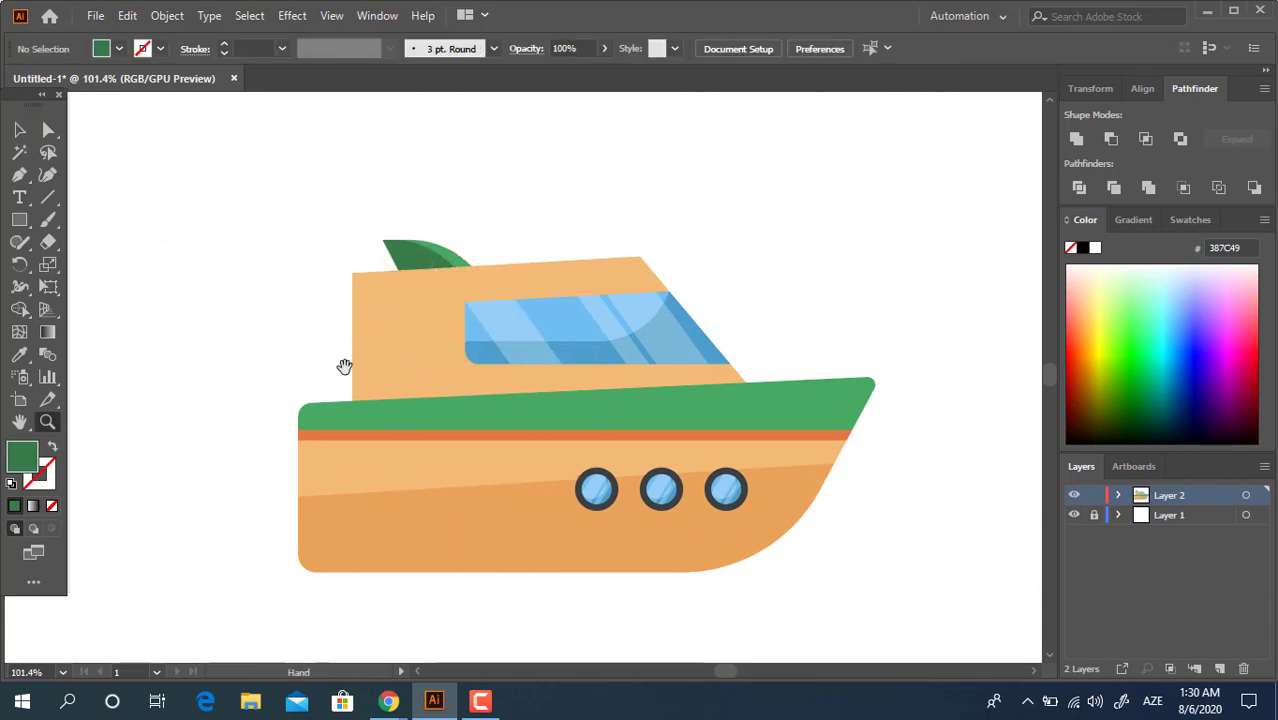
{"action": "mouse_move", "coordinate": [344, 367]}
{"action": "left_mouse_down"}
{"action": "mouse_move", "coordinate": [389, 426]}
{"action": "mouse_move", "coordinate": [407, 366]}
{"action": "left_mouse_up"}
{"action": "left_click", "coordinate": [21, 221]}
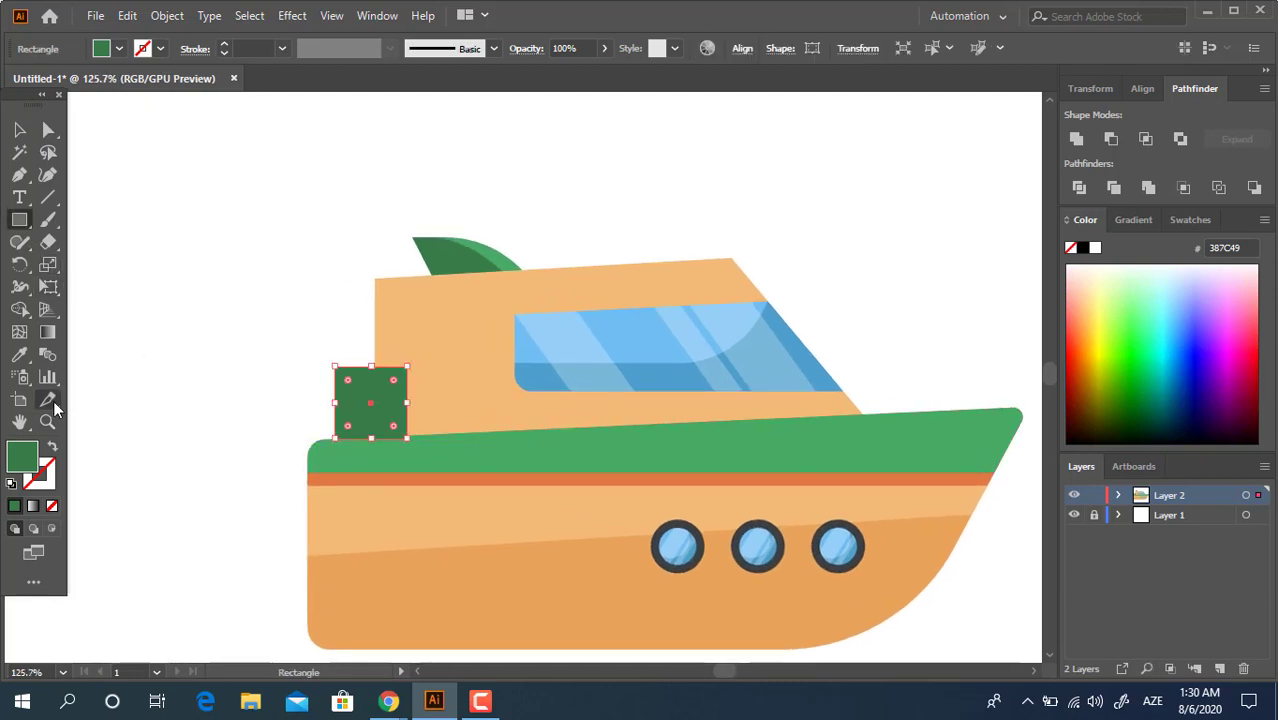
{"action": "left_click", "coordinate": [20, 131]}
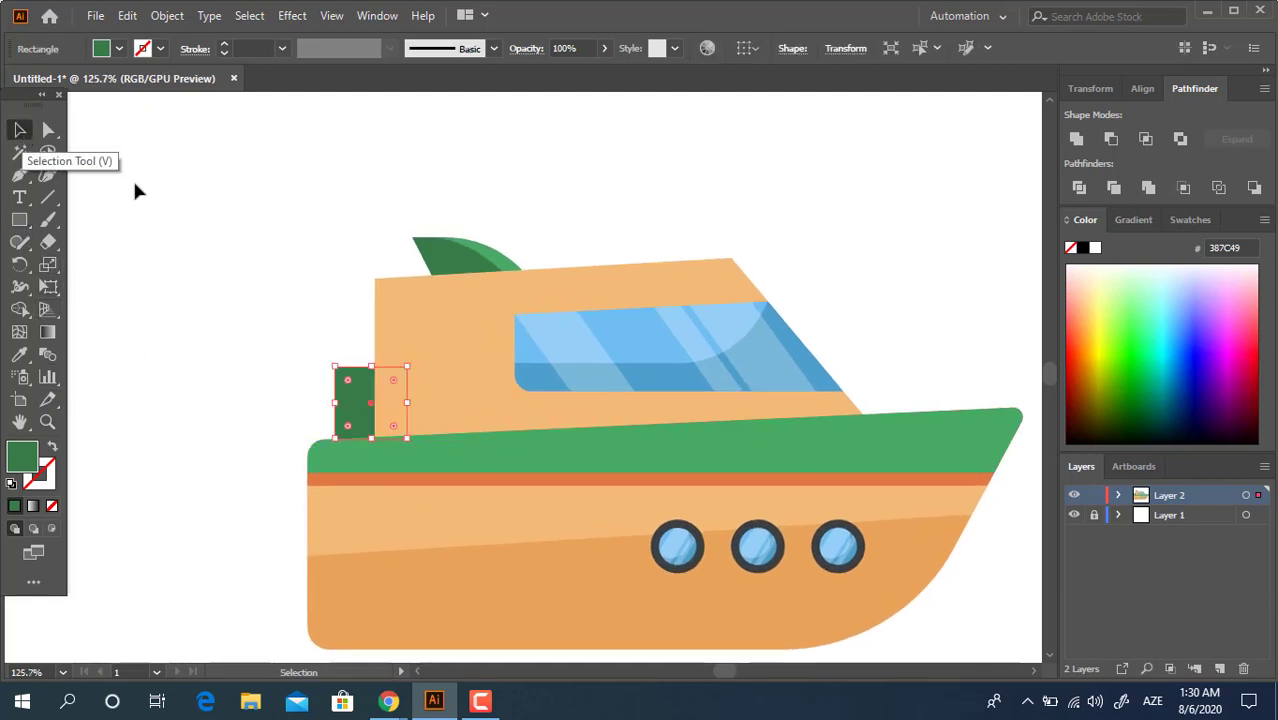
{"action": "left_click_drag", "start_coordinate": [356, 386], "coordinate": [355, 390]}
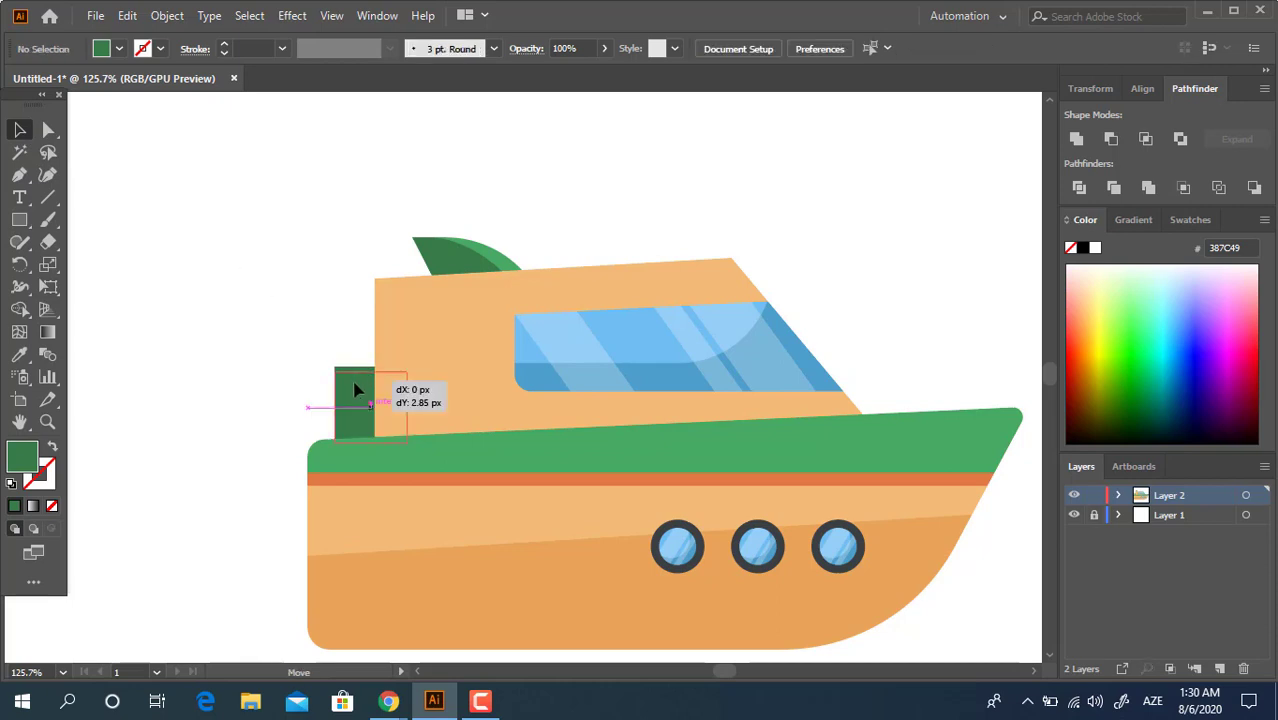
{"action": "left_click", "coordinate": [363, 317]}
{"action": "key", "text": "z"}
{"action": "left_click_drag", "start_coordinate": [478, 332], "coordinate": [330, 338]}
{"action": "left_click_drag", "start_coordinate": [602, 448], "coordinate": [540, 440]}
{"action": "left_click_drag", "start_coordinate": [643, 403], "coordinate": [692, 415]}
{"action": "left_click_drag", "start_coordinate": [657, 393], "coordinate": [641, 367]}
{"action": "left_click_drag", "start_coordinate": [530, 416], "coordinate": [647, 391]}
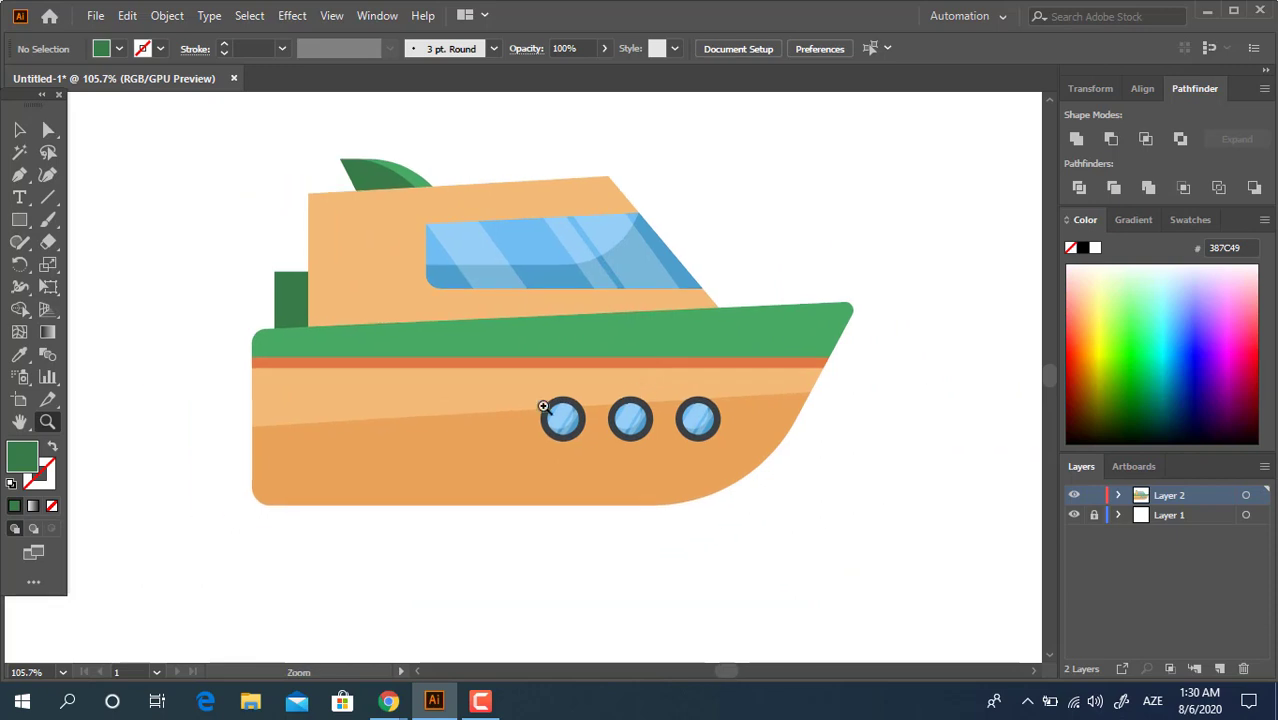
{"action": "left_click_drag", "start_coordinate": [447, 413], "coordinate": [408, 417]}
{"action": "left_click_drag", "start_coordinate": [496, 411], "coordinate": [422, 449]}
{"action": "left_click_drag", "start_coordinate": [411, 341], "coordinate": [482, 325]}
{"action": "left_click_drag", "start_coordinate": [366, 245], "coordinate": [381, 251]}
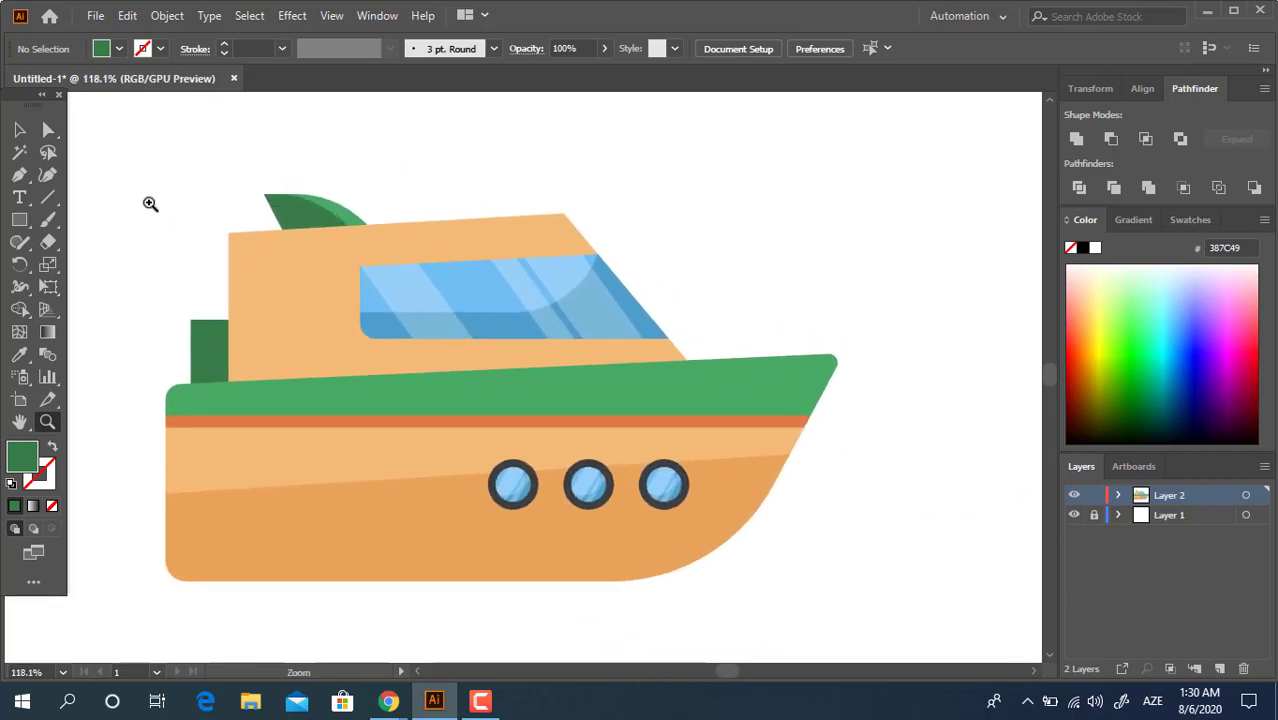
Step: Draw a long thin dark green bar across the cabin above the window and rotate it about 1.67° to follow the roof's slope
{"action": "left_click_drag", "start_coordinate": [218, 254], "coordinate": [630, 242]}
{"action": "key", "text": "z"}
{"action": "left_click_drag", "start_coordinate": [399, 240], "coordinate": [525, 280]}
{"action": "left_click", "coordinate": [21, 130]}
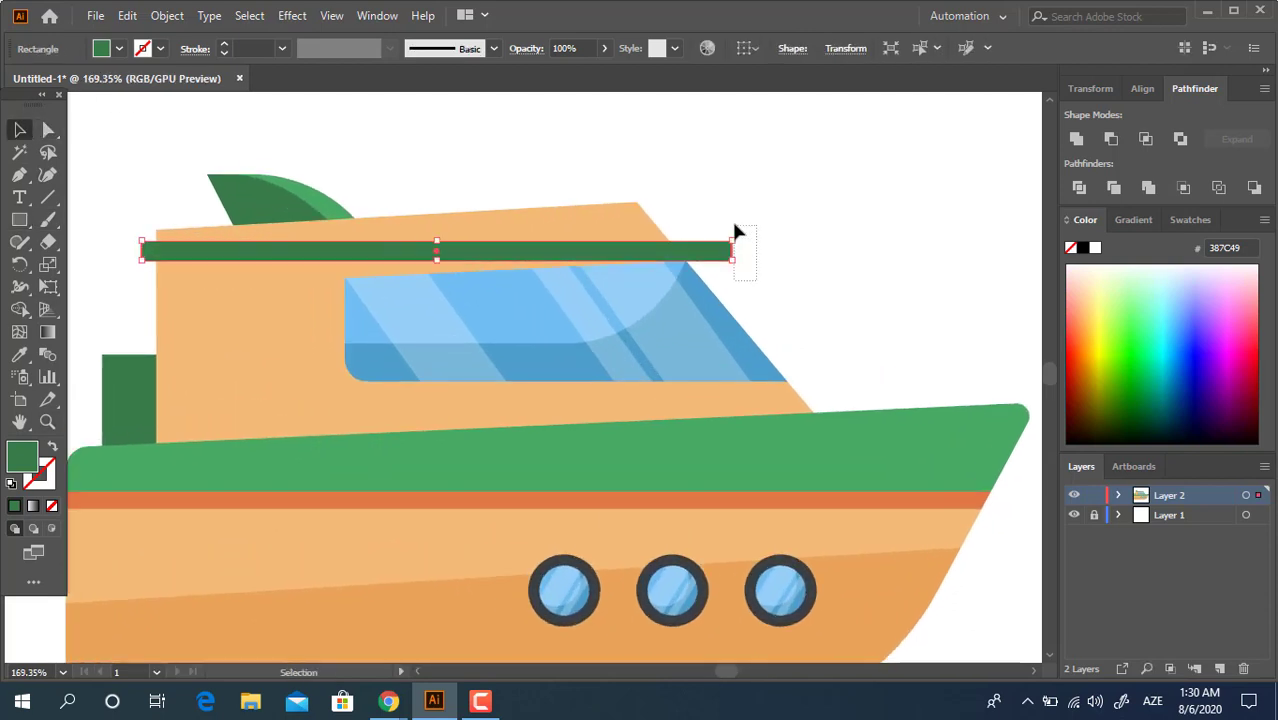
{"action": "left_click", "coordinate": [735, 232]}
{"action": "mouse_move", "coordinate": [737, 245]}
{"action": "left_mouse_down"}
{"action": "mouse_move", "coordinate": [739, 263]}
{"action": "mouse_move", "coordinate": [740, 232]}
{"action": "left_mouse_up"}
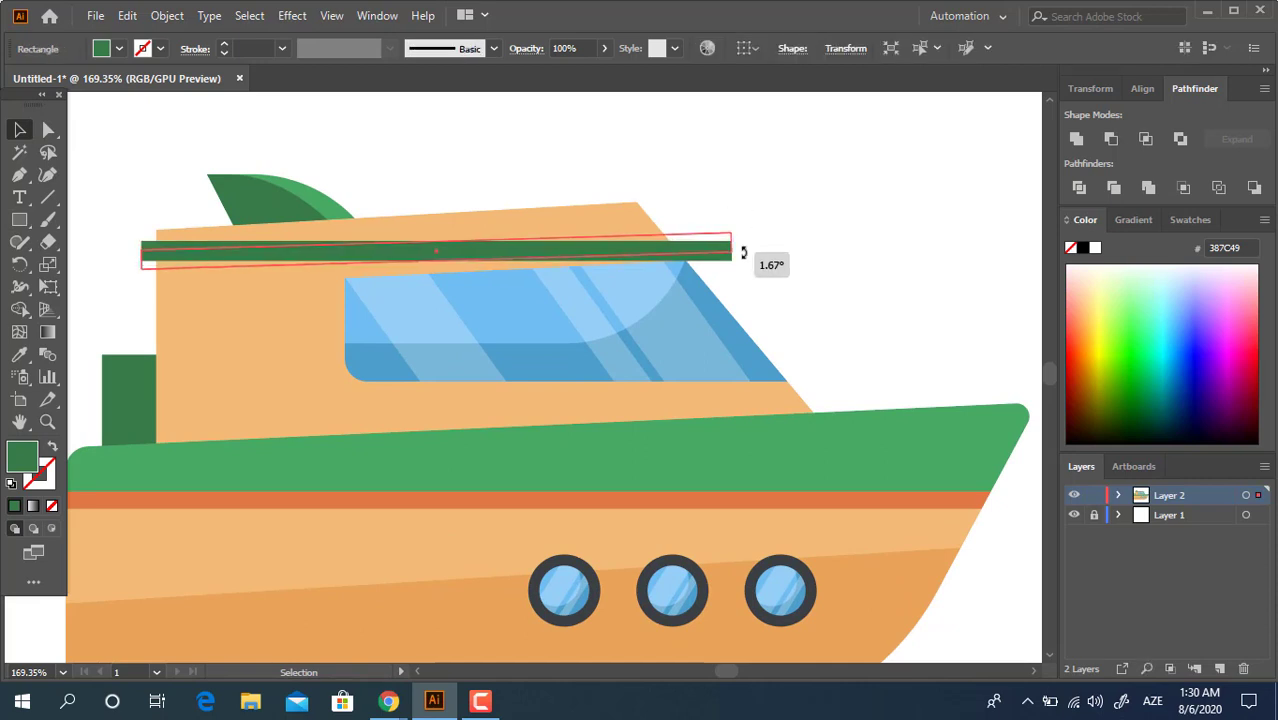
{"action": "left_click_drag", "start_coordinate": [777, 280], "coordinate": [716, 210]}
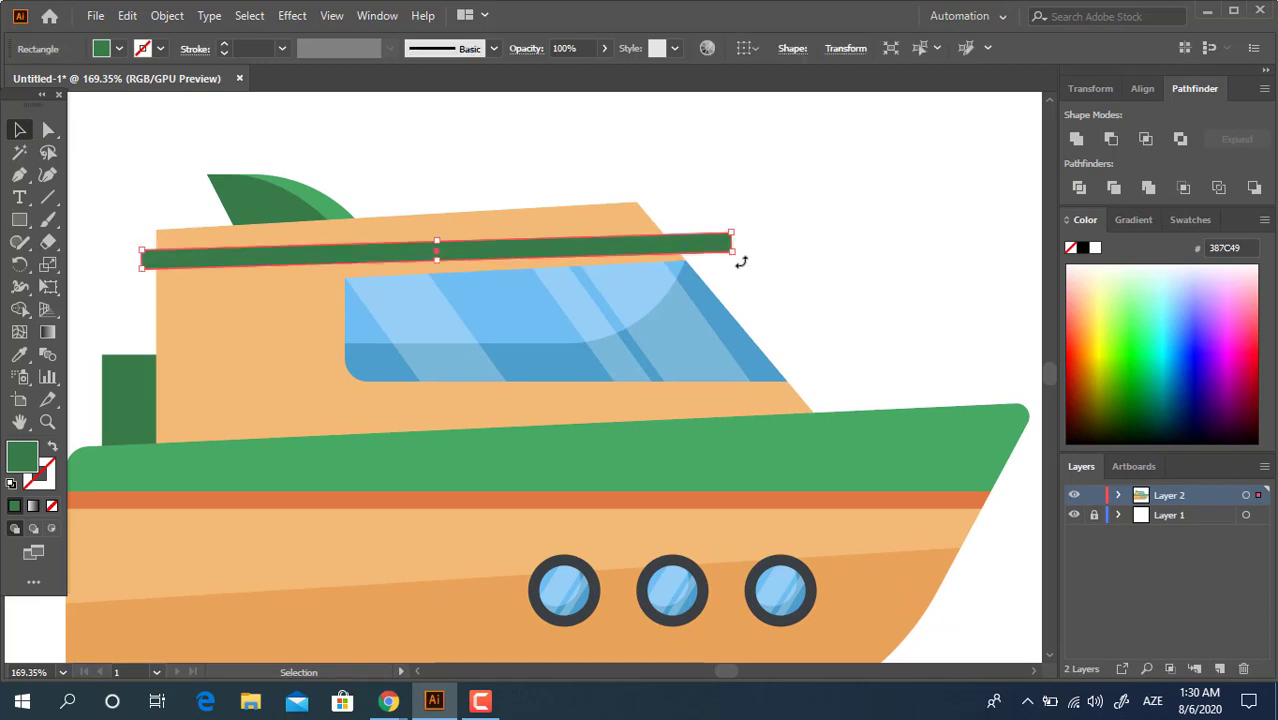
{"action": "left_click_drag", "start_coordinate": [741, 257], "coordinate": [435, 271]}
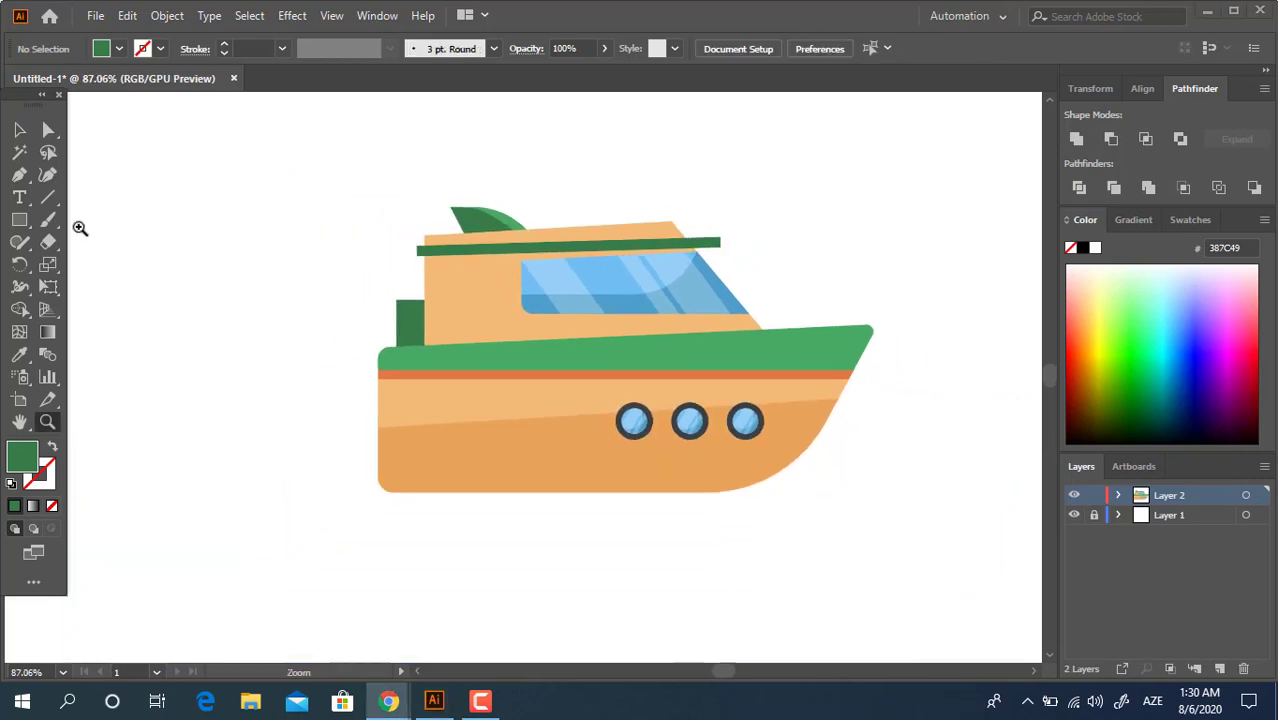
Step: Draw a closed curved shape sweeping over the lower cabin and past both ends, and give it the hull's darker orange (EAA459)
{"action": "left_click", "coordinate": [17, 179]}
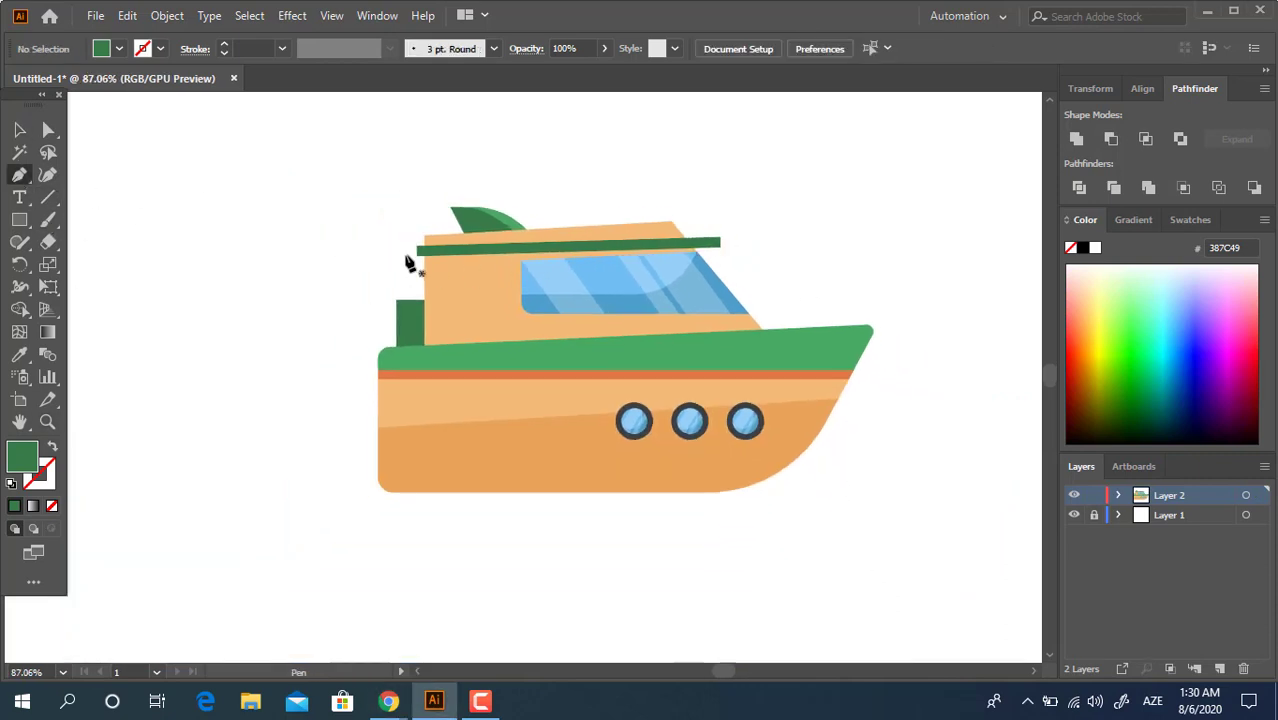
{"action": "left_click_drag", "start_coordinate": [638, 325], "coordinate": [534, 402]}
{"action": "left_click_drag", "start_coordinate": [372, 347], "coordinate": [380, 246]}
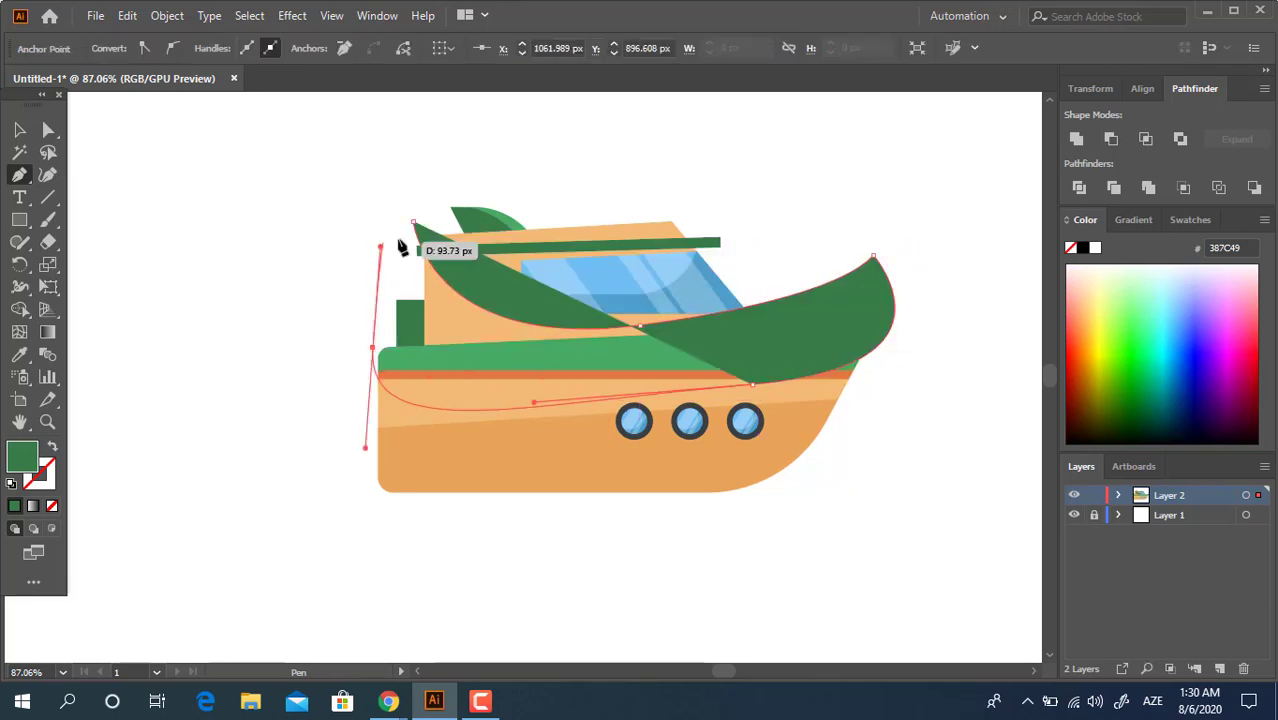
{"action": "left_click", "coordinate": [413, 221]}
{"action": "left_click", "coordinate": [19, 354]}
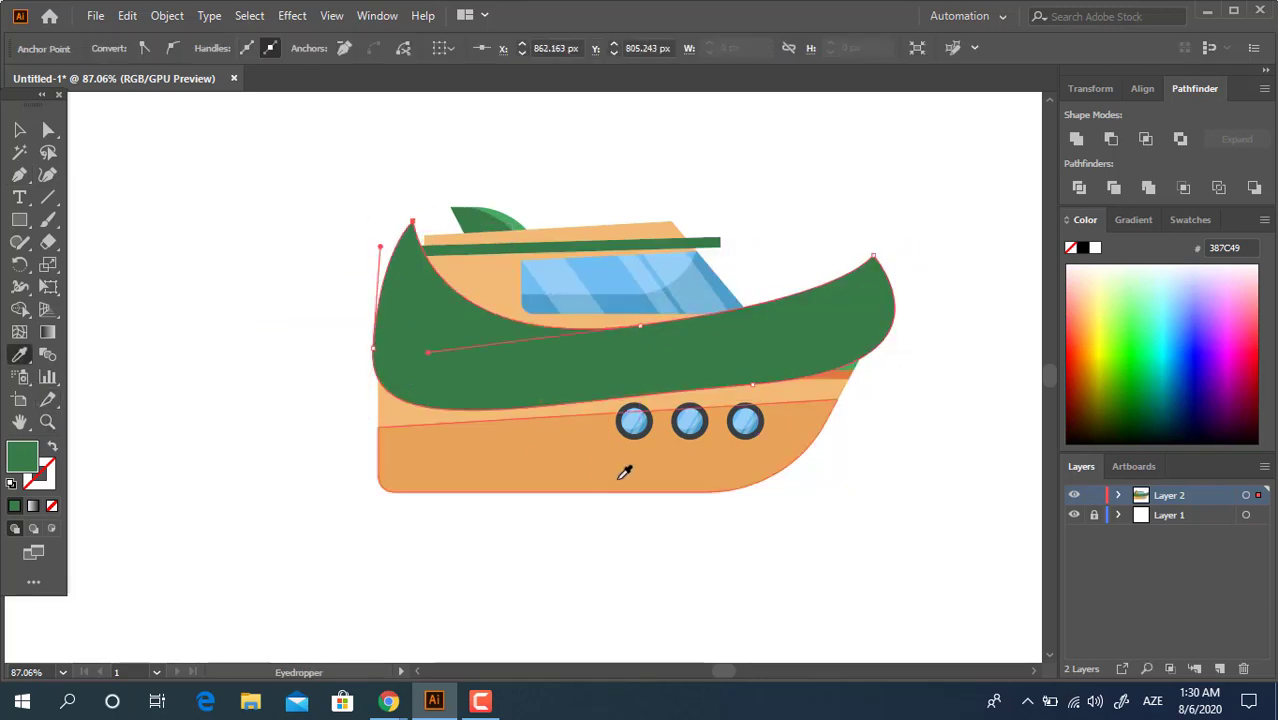
{"action": "left_click", "coordinate": [622, 465]}
Step: Send the curved orange shape and the cabin to the back and divide them along their overlap
{"action": "left_click", "coordinate": [19, 130]}
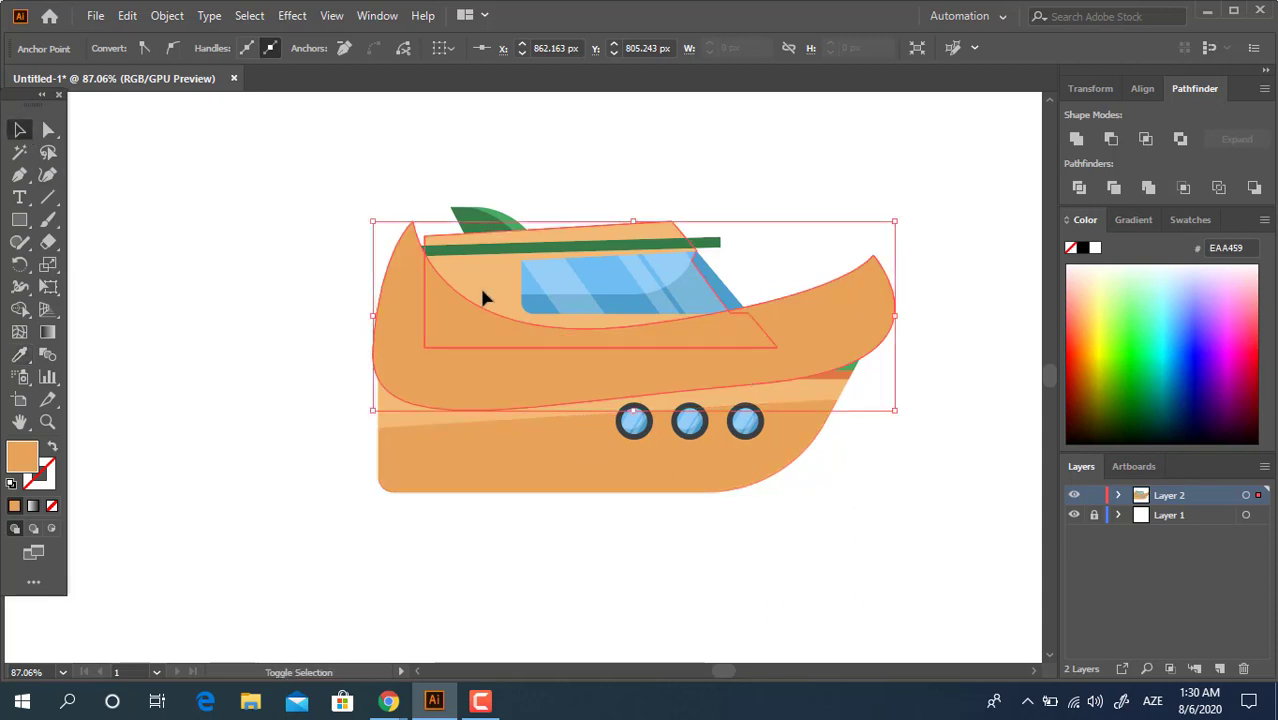
{"action": "key", "text": "ctrl+shift+["}
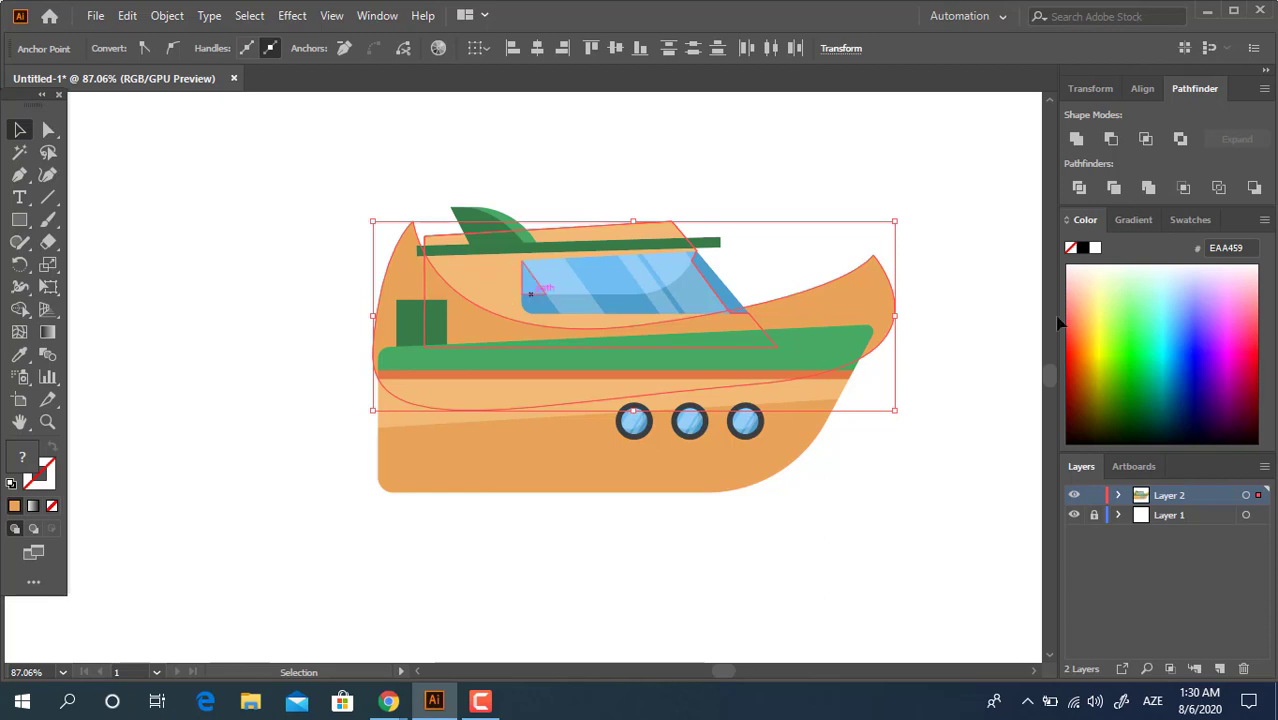
{"action": "left_click", "coordinate": [1080, 188]}
Step: Ungroup the divided cabin pieces and delete the darker orange piece outside the cabin's outline
{"action": "right_click", "coordinate": [510, 314]}
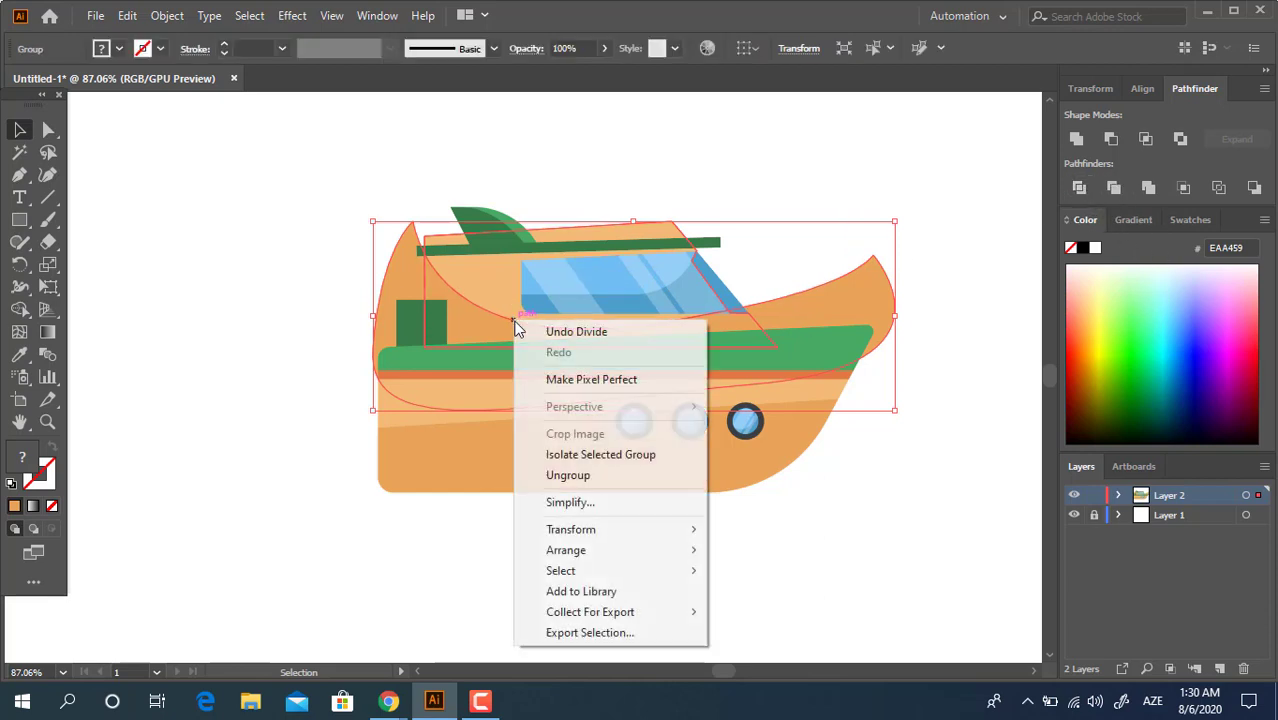
{"action": "left_click", "coordinate": [560, 476]}
{"action": "left_click", "coordinate": [970, 386]}
{"action": "left_click", "coordinate": [870, 303]}
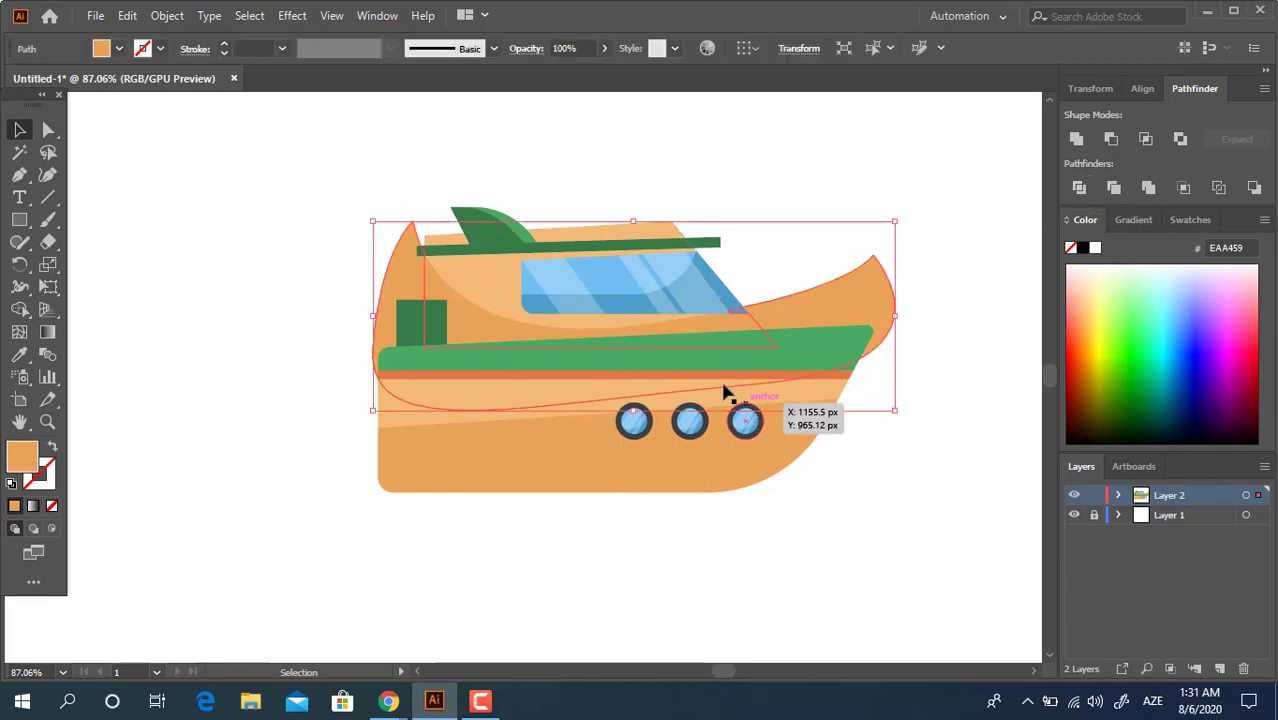
{"action": "key", "text": "Delete"}
Step: Place the dark green square and the roof fin behind the cabin
{"action": "left_click", "coordinate": [413, 325]}
{"action": "left_click", "coordinate": [491, 251], "text": "shift"}
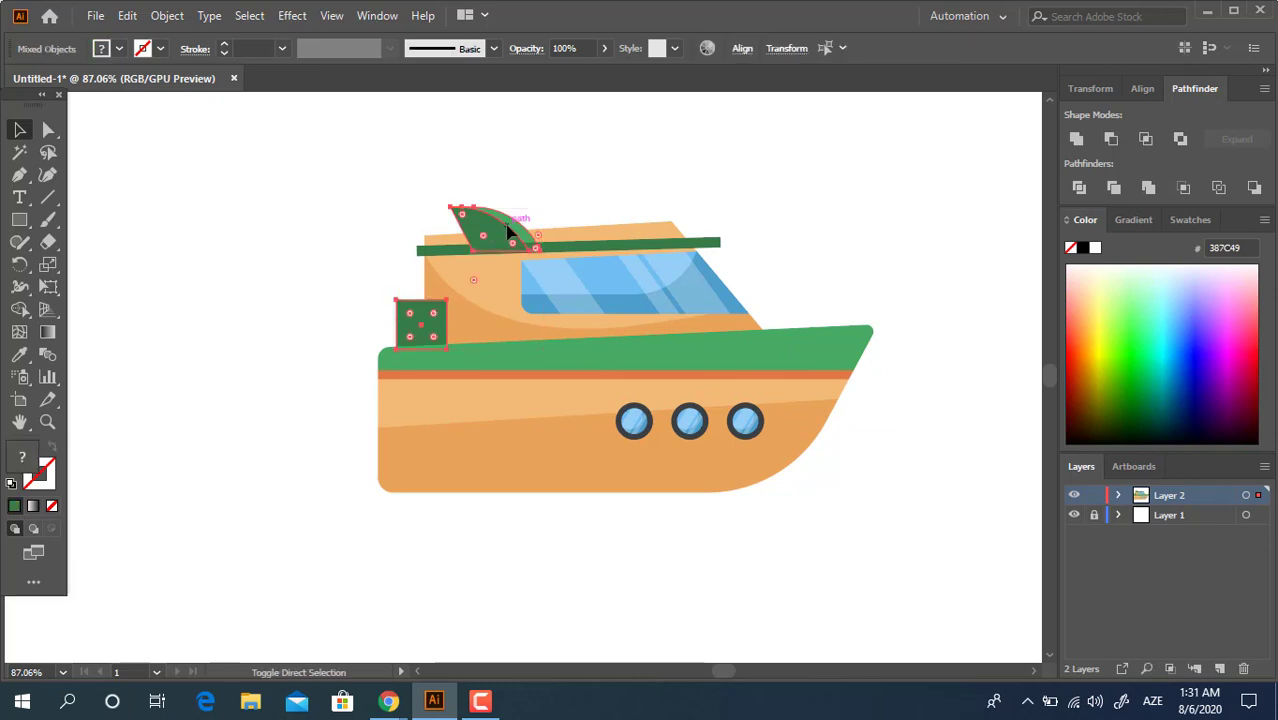
{"action": "left_click", "coordinate": [584, 202]}
Step: Recolor the long bar across the cabin with the lighter green of the deck band (48AA64)
{"action": "key", "text": "z"}
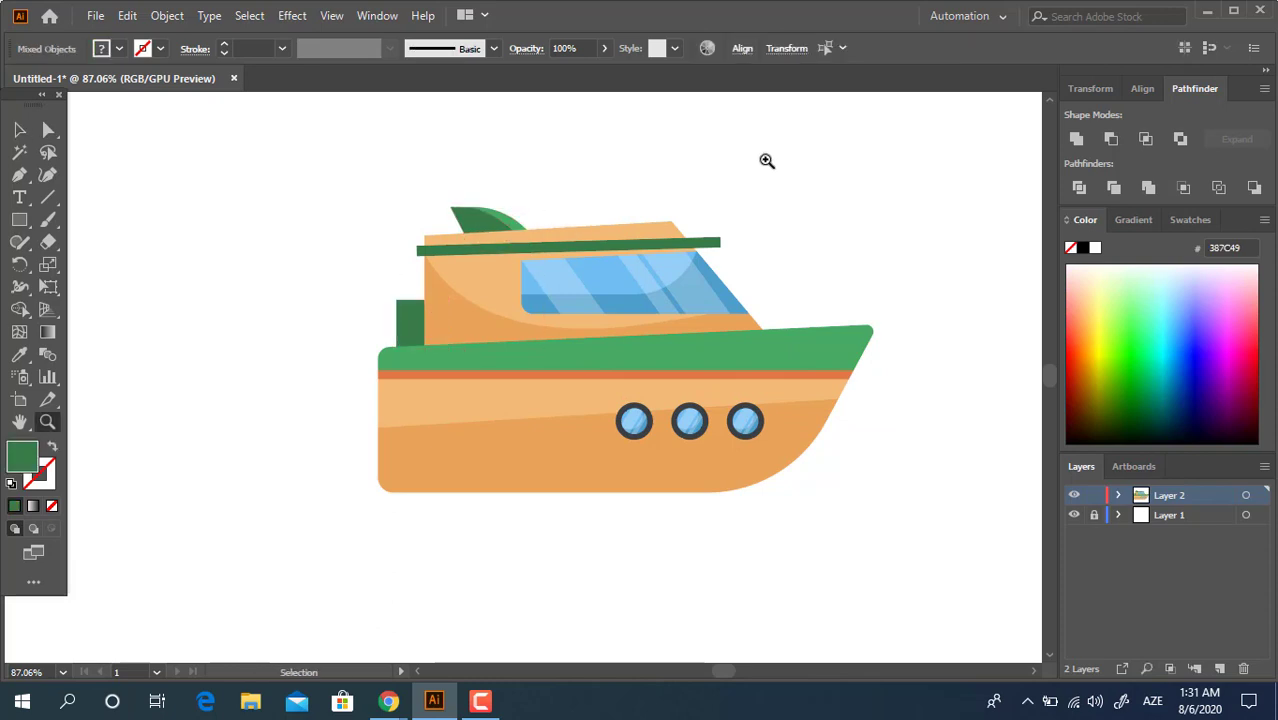
{"action": "left_click_drag", "start_coordinate": [765, 160], "coordinate": [653, 345]}
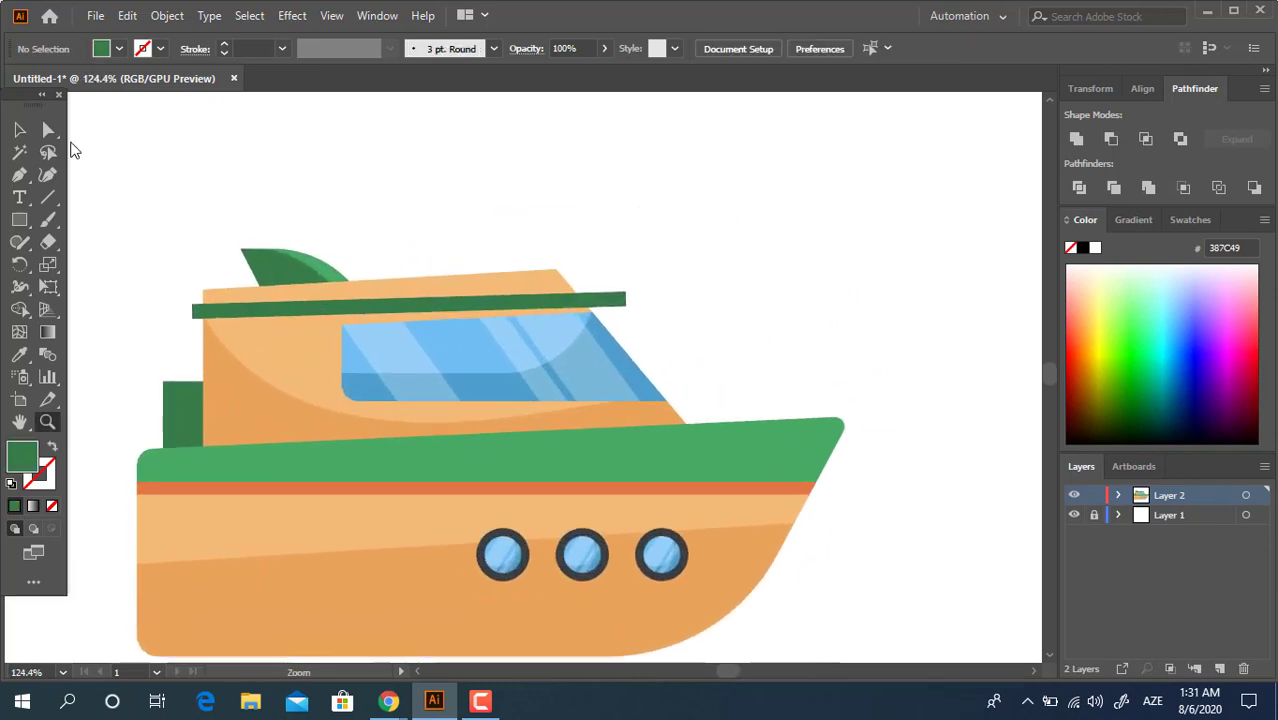
{"action": "left_click", "coordinate": [21, 131]}
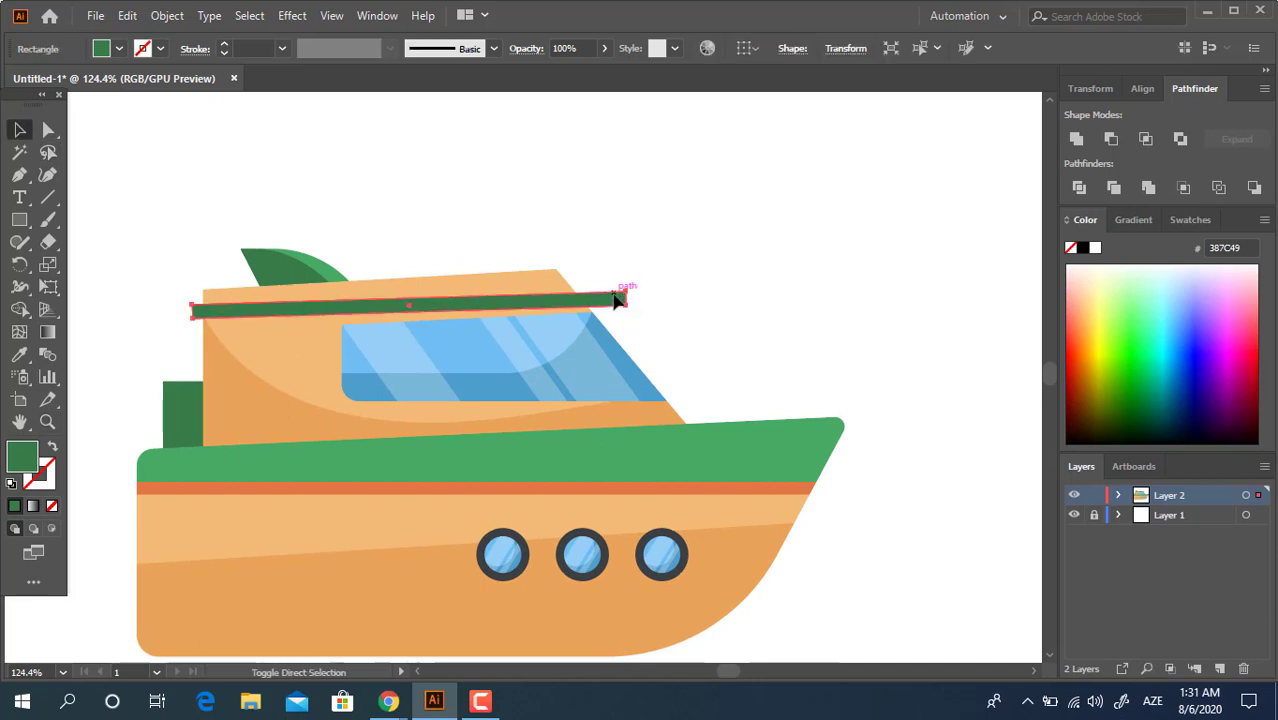
{"action": "key", "text": "ctrl+["}
{"action": "key", "text": "ctrl+z"}
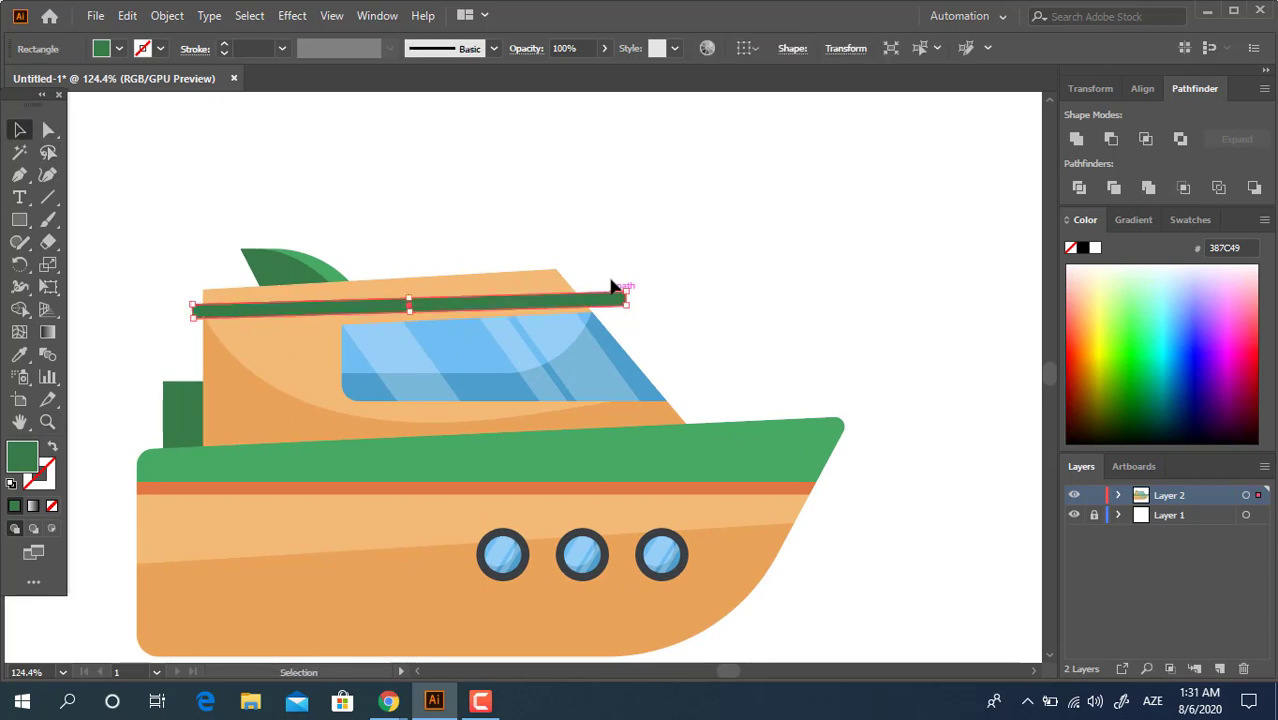
{"action": "left_click", "coordinate": [19, 354]}
{"action": "left_click", "coordinate": [422, 455]}
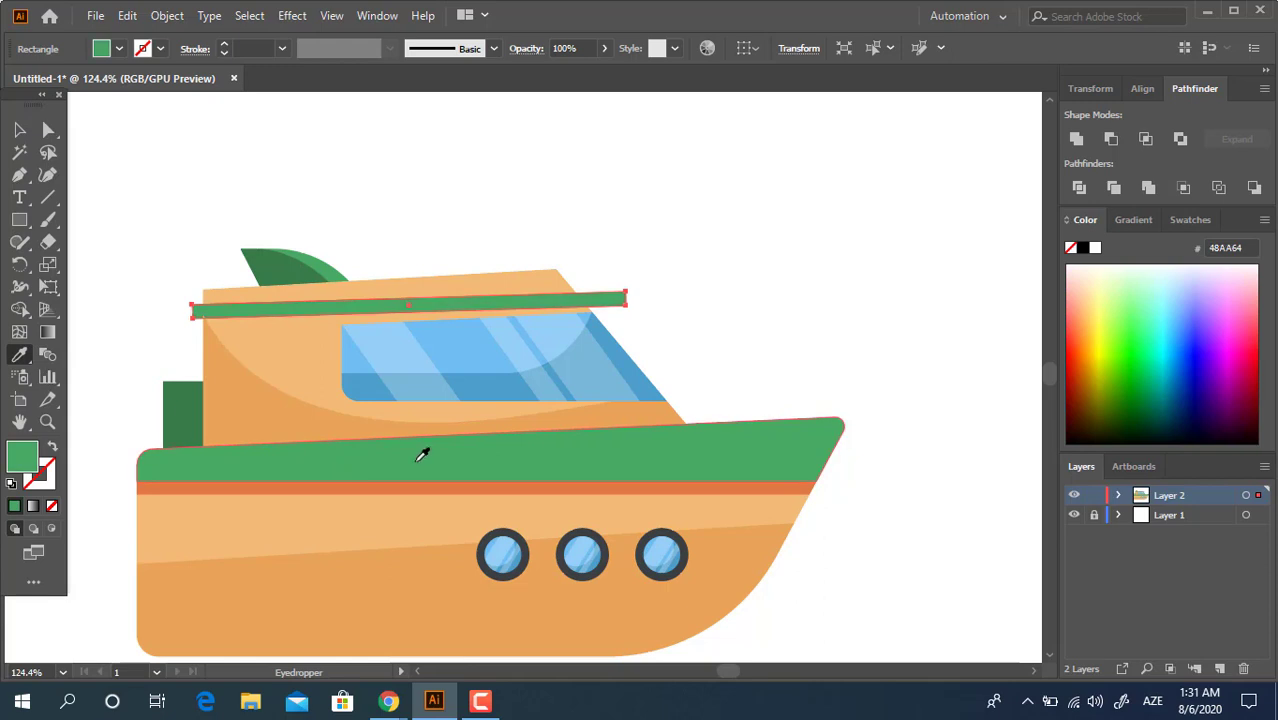
Step: Divide the green bar with the cabin's upper piece, ungroup the result, and delete the bar ends overhanging the cabin
{"action": "left_click", "coordinate": [19, 130]}
{"action": "left_click", "coordinate": [499, 278], "text": "shift"}
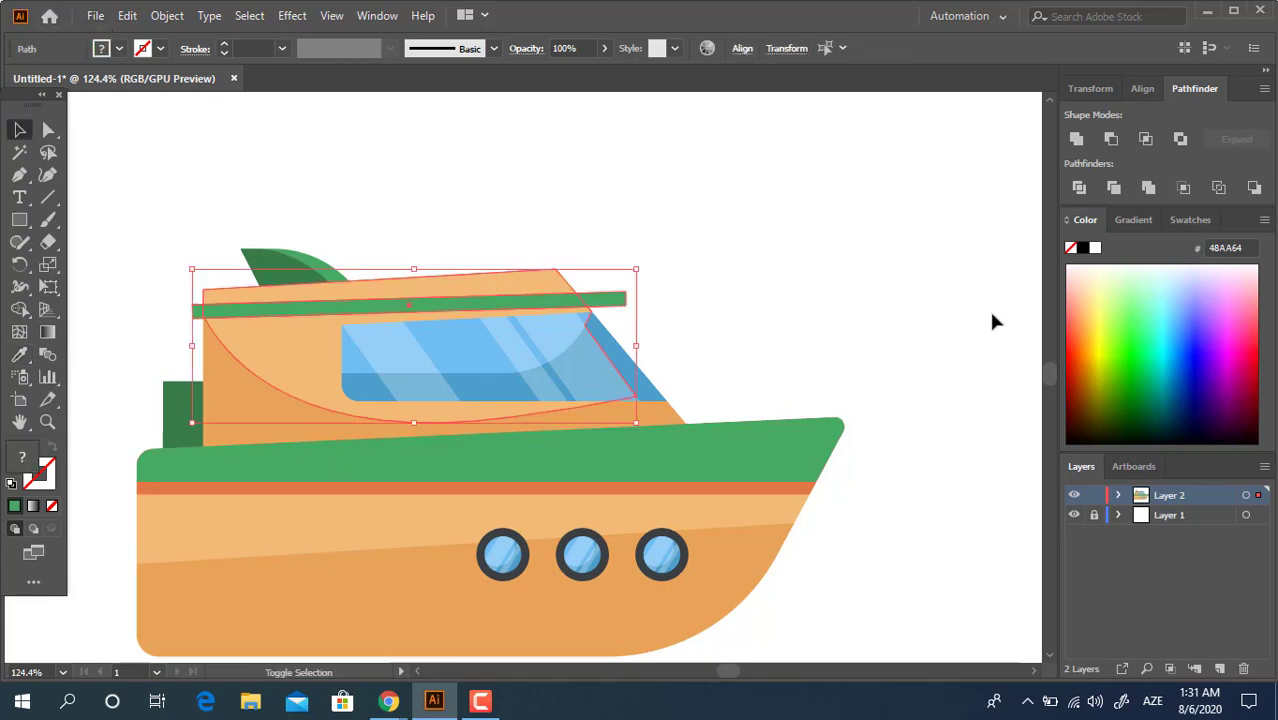
{"action": "right_click", "coordinate": [597, 290]}
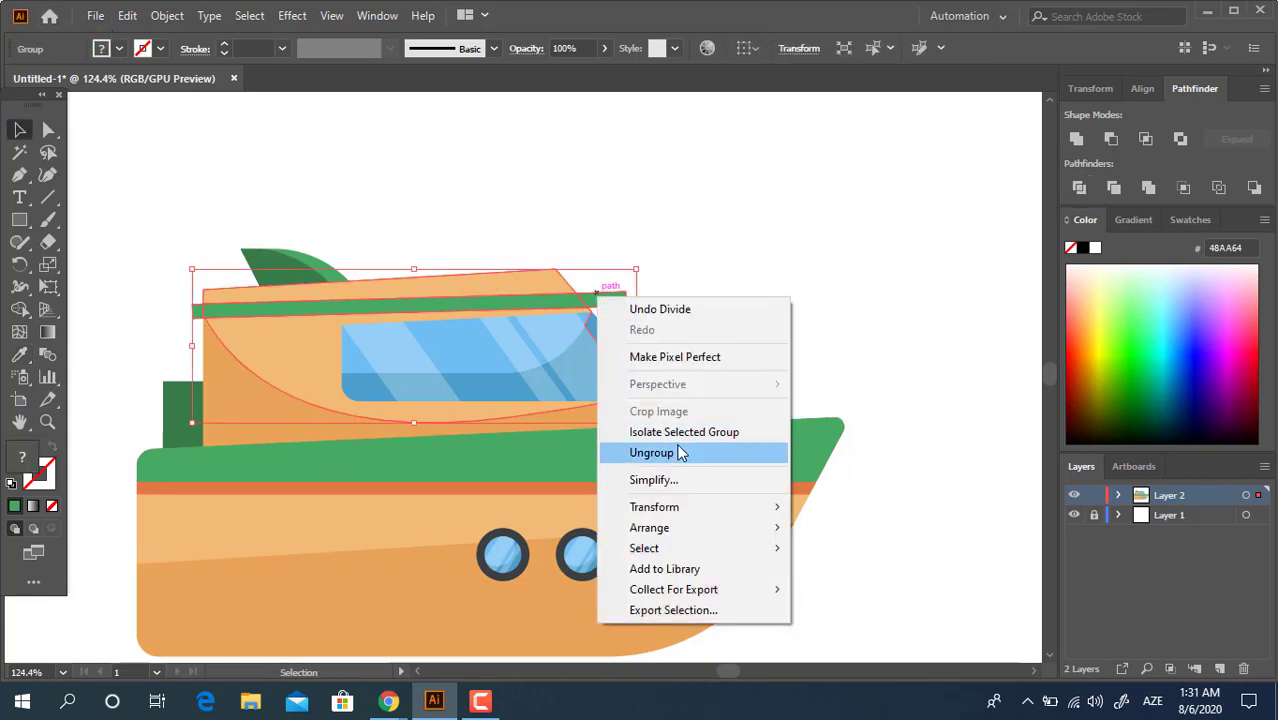
{"action": "left_click", "coordinate": [676, 448]}
{"action": "left_click", "coordinate": [632, 306]}
{"action": "left_click", "coordinate": [202, 307], "text": "shift"}
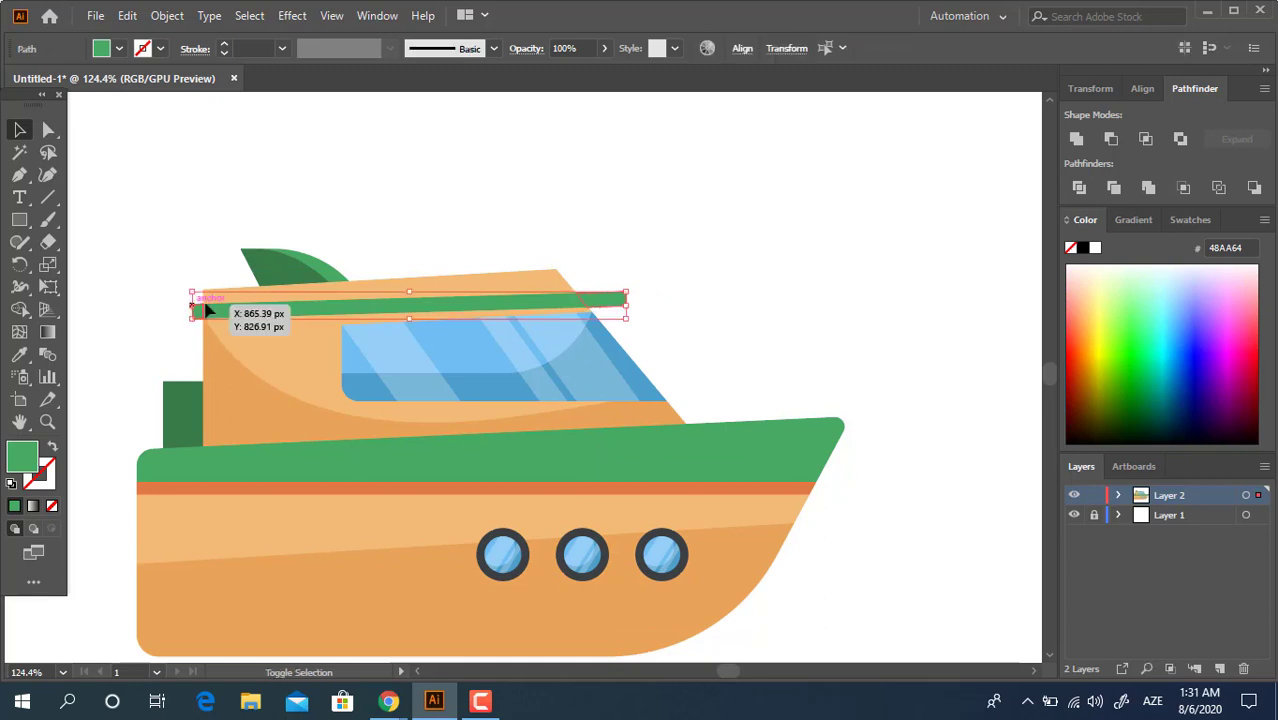
{"action": "key", "text": "Delete"}
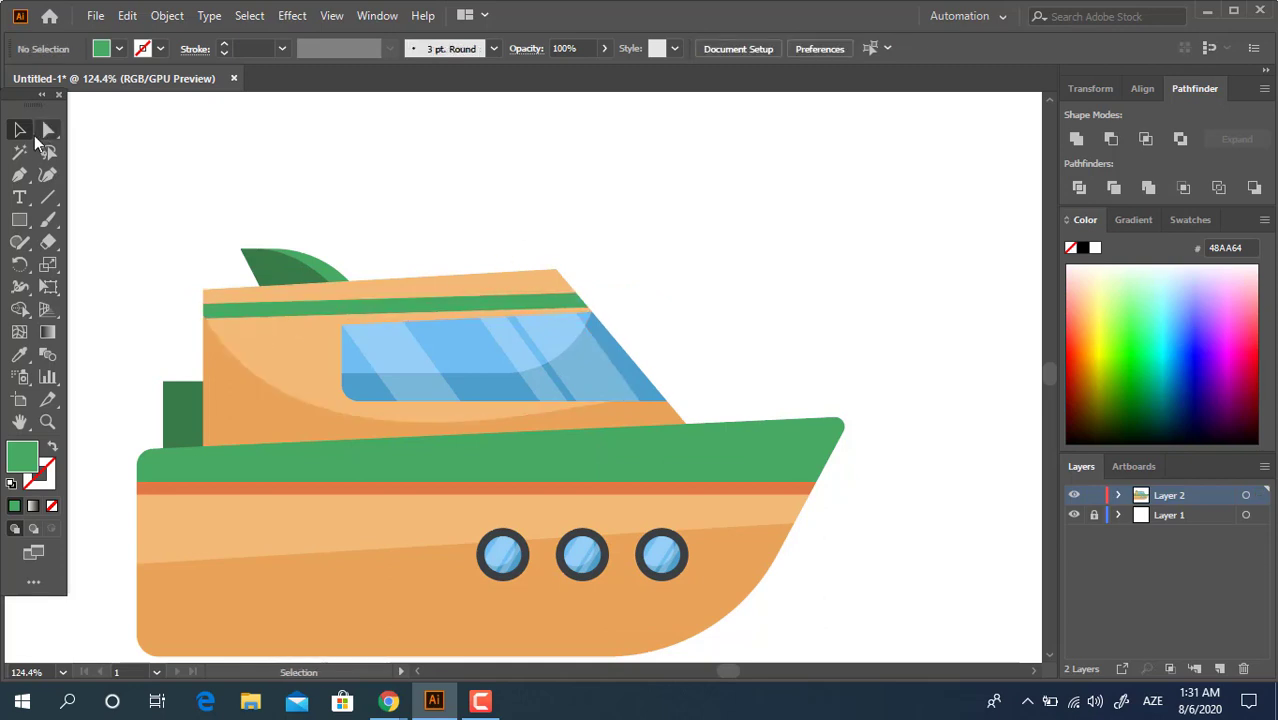
Step: Round the front upper corner of the cabin roof slightly
{"action": "left_click_drag", "start_coordinate": [520, 241], "coordinate": [518, 239]}
{"action": "left_click_drag", "start_coordinate": [550, 285], "coordinate": [545, 293]}
{"action": "left_click", "coordinate": [679, 274]}
Step: Draw a long thin horizontal bar from the cabin window past the bow and fill it with grey 707A7C
{"action": "key", "text": "z"}
{"action": "left_click_drag", "start_coordinate": [679, 270], "coordinate": [515, 307]}
{"action": "left_click_drag", "start_coordinate": [675, 463], "coordinate": [609, 487]}
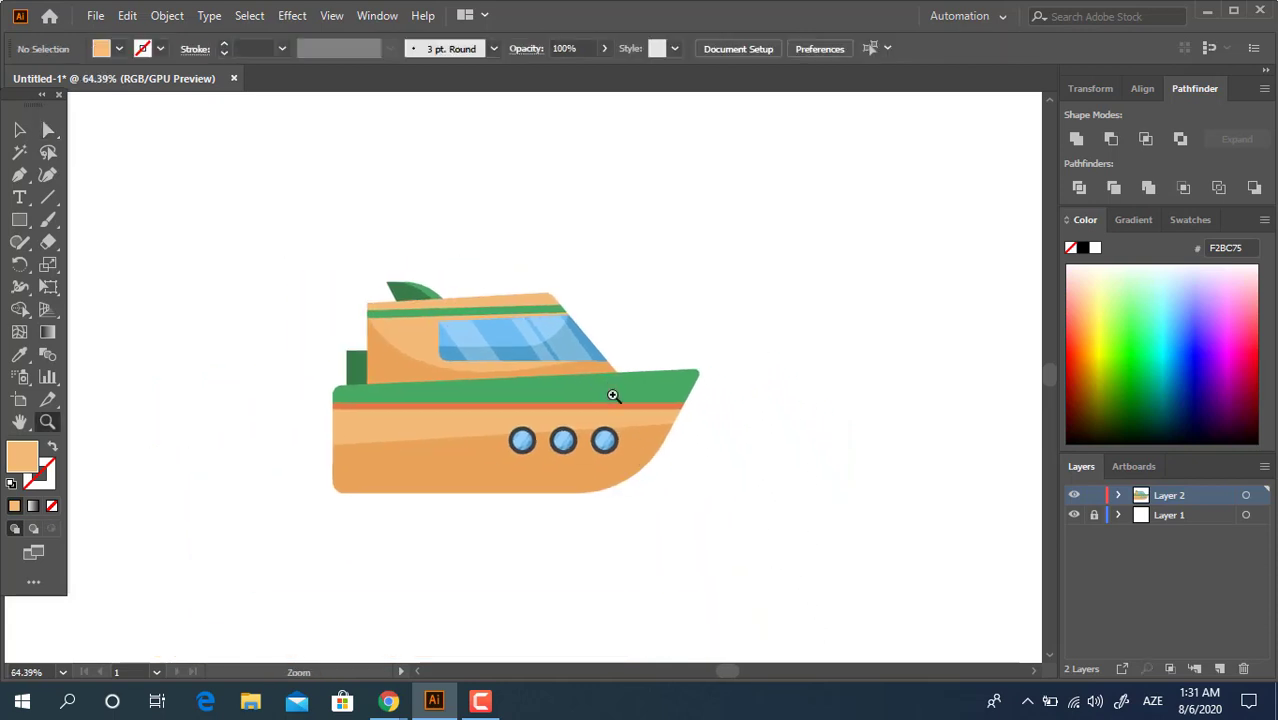
{"action": "left_click_drag", "start_coordinate": [613, 396], "coordinate": [688, 424]}
{"action": "left_click_drag", "start_coordinate": [485, 522], "coordinate": [513, 536]}
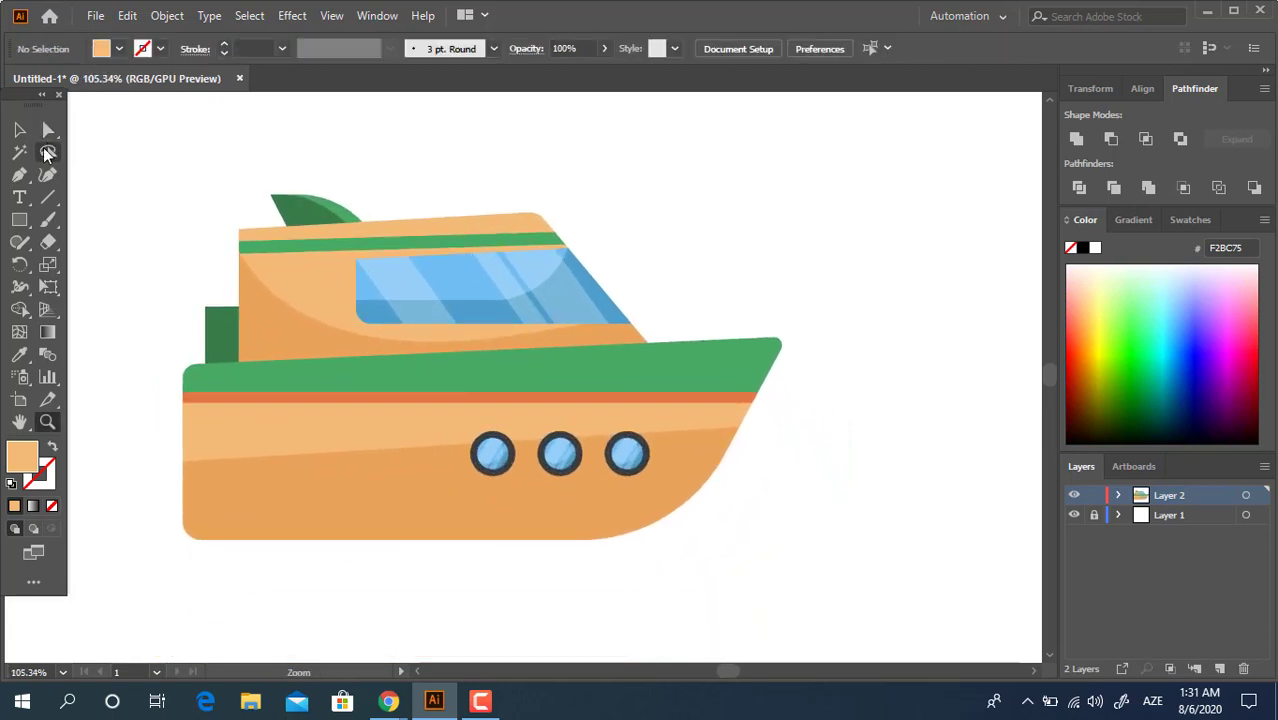
{"action": "left_click_drag", "start_coordinate": [494, 291], "coordinate": [793, 292]}
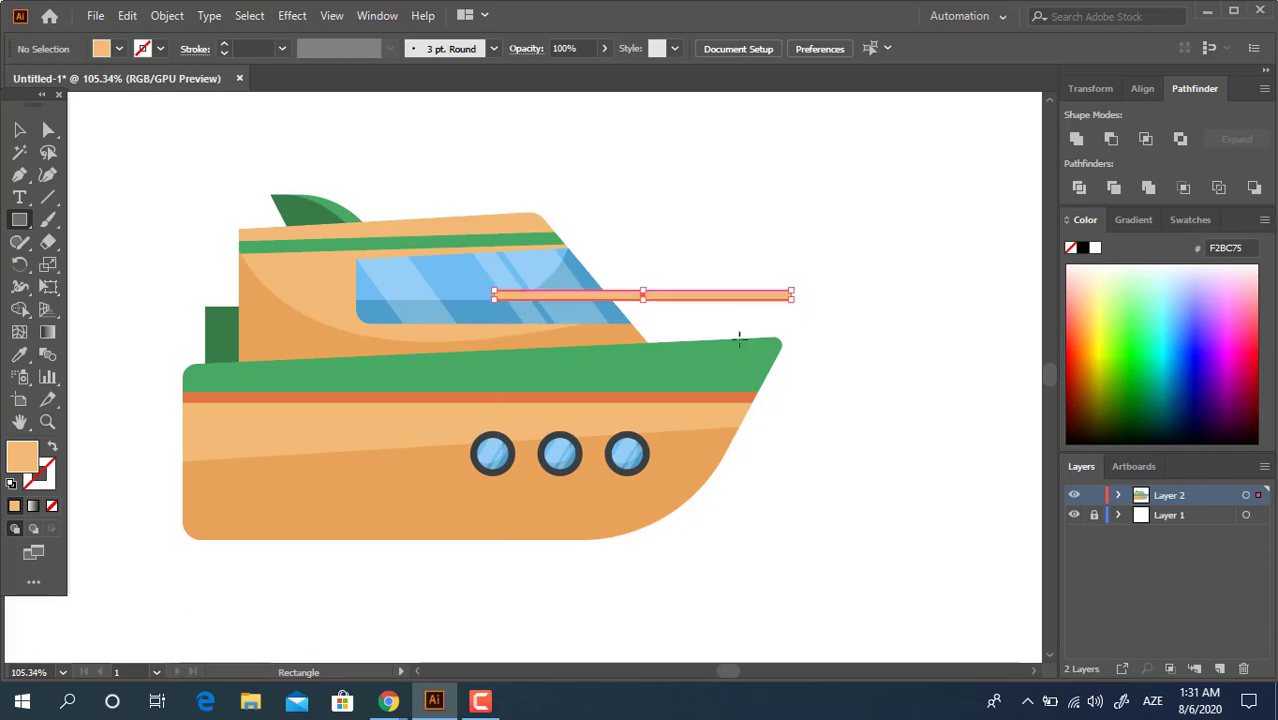
{"action": "double_click", "coordinate": [36, 458]}
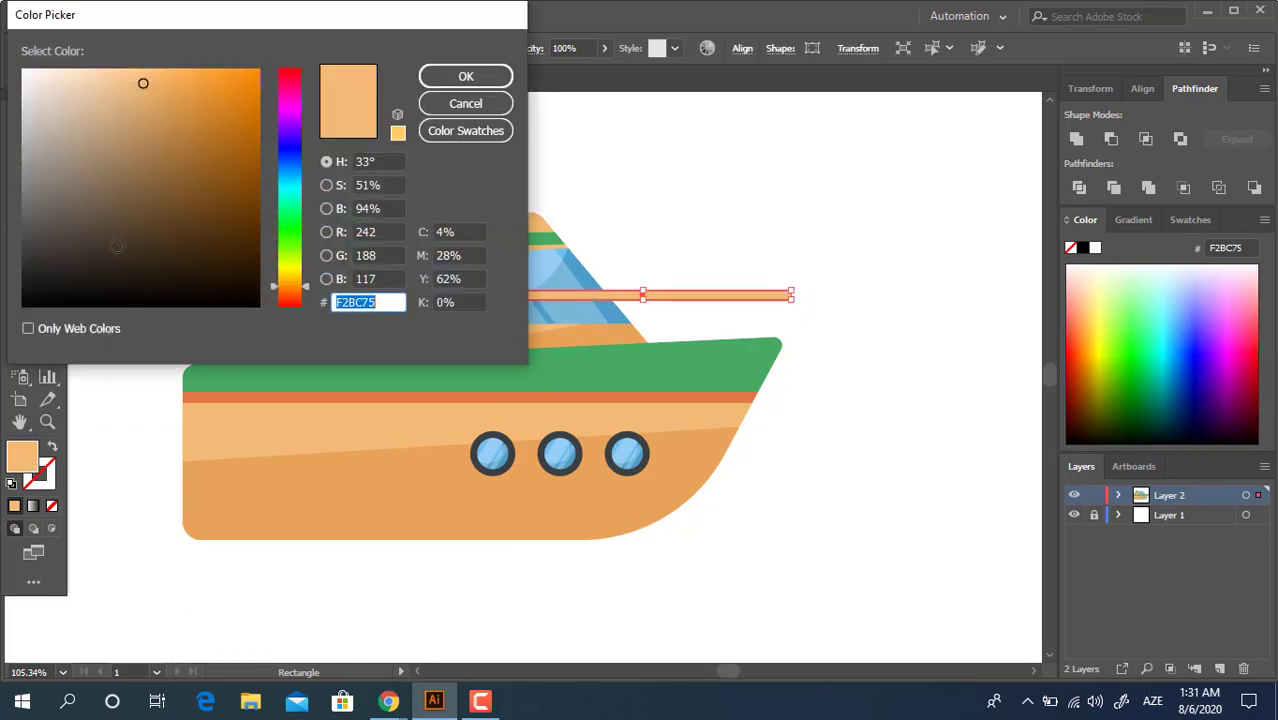
{"action": "left_click", "coordinate": [42, 224]}
{"action": "left_click", "coordinate": [43, 186]}
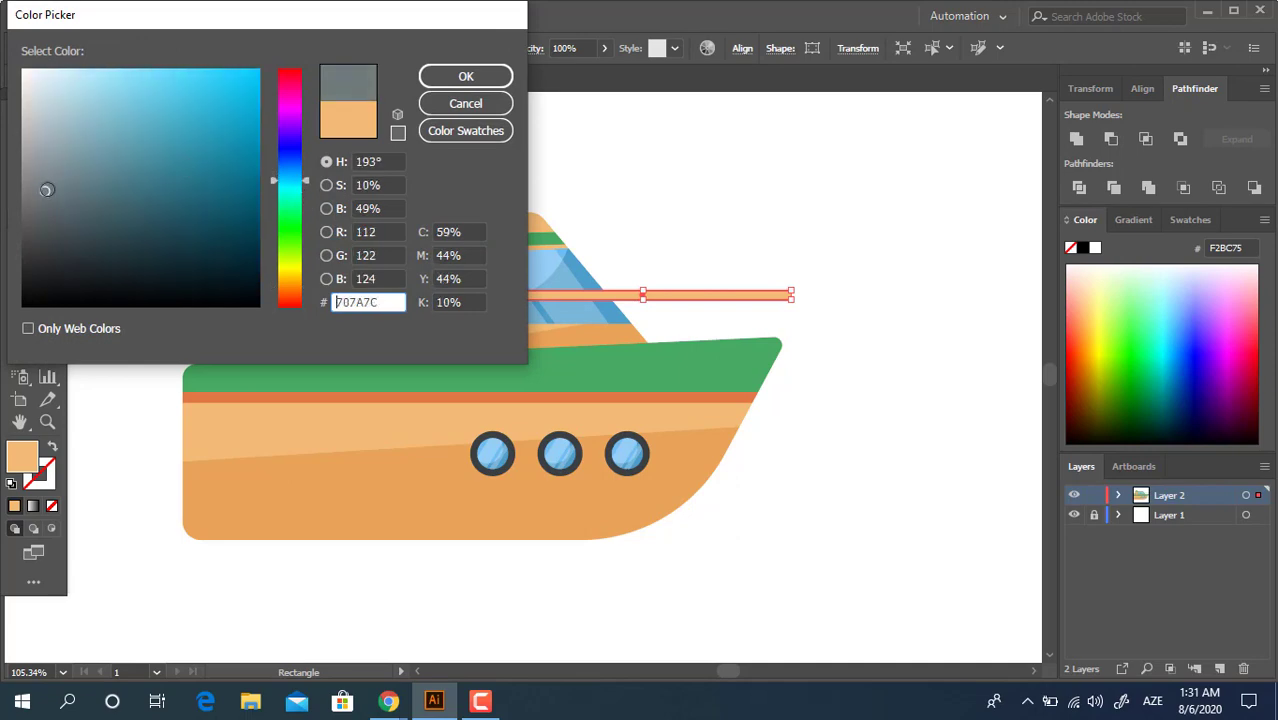
{"action": "left_click", "coordinate": [466, 76]}
Step: Move the grey bar to the empty space above and beyond the bow
{"action": "key", "text": "z"}
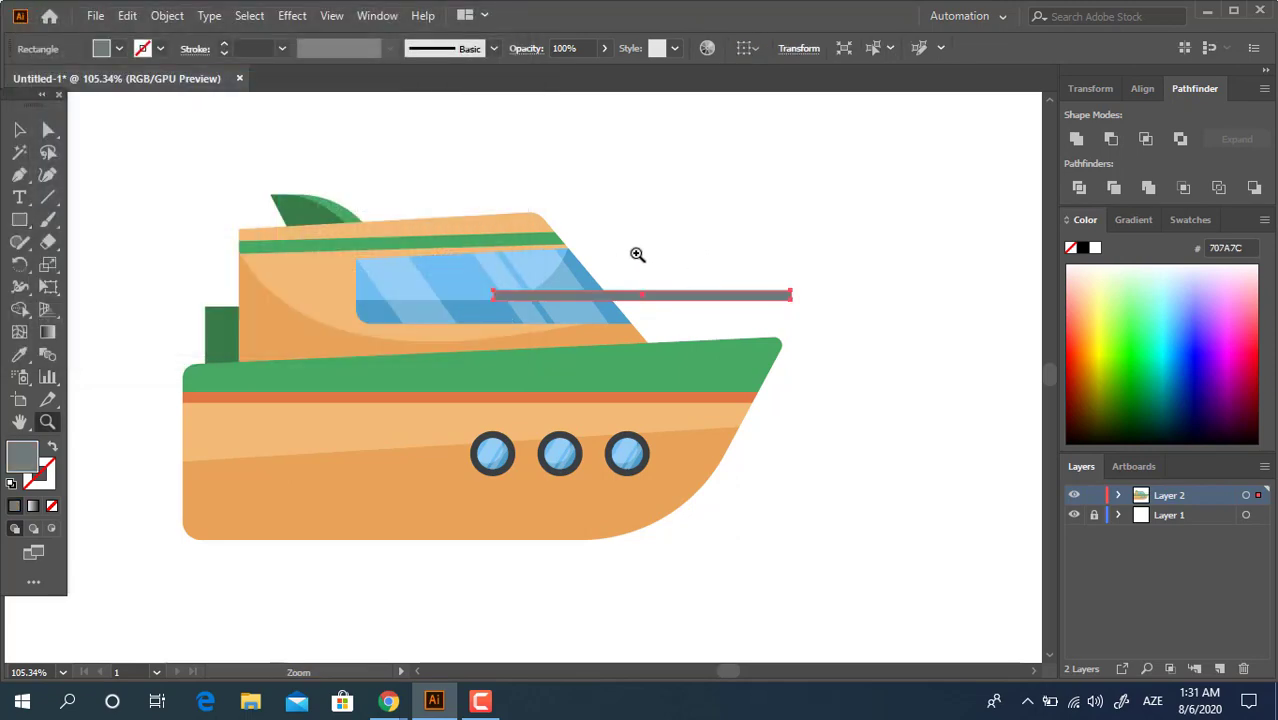
{"action": "left_click_drag", "start_coordinate": [725, 236], "coordinate": [700, 296]}
{"action": "key", "text": "space"}
{"action": "key", "text": "v"}
{"action": "key", "text": "space"}
{"action": "left_click_drag", "start_coordinate": [816, 357], "coordinate": [579, 402]}
{"action": "left_click_drag", "start_coordinate": [319, 269], "coordinate": [940, 238]}
Step: Reduce the thickness of the long grey bar
{"action": "key", "text": "z"}
{"action": "left_click", "coordinate": [30, 137]}
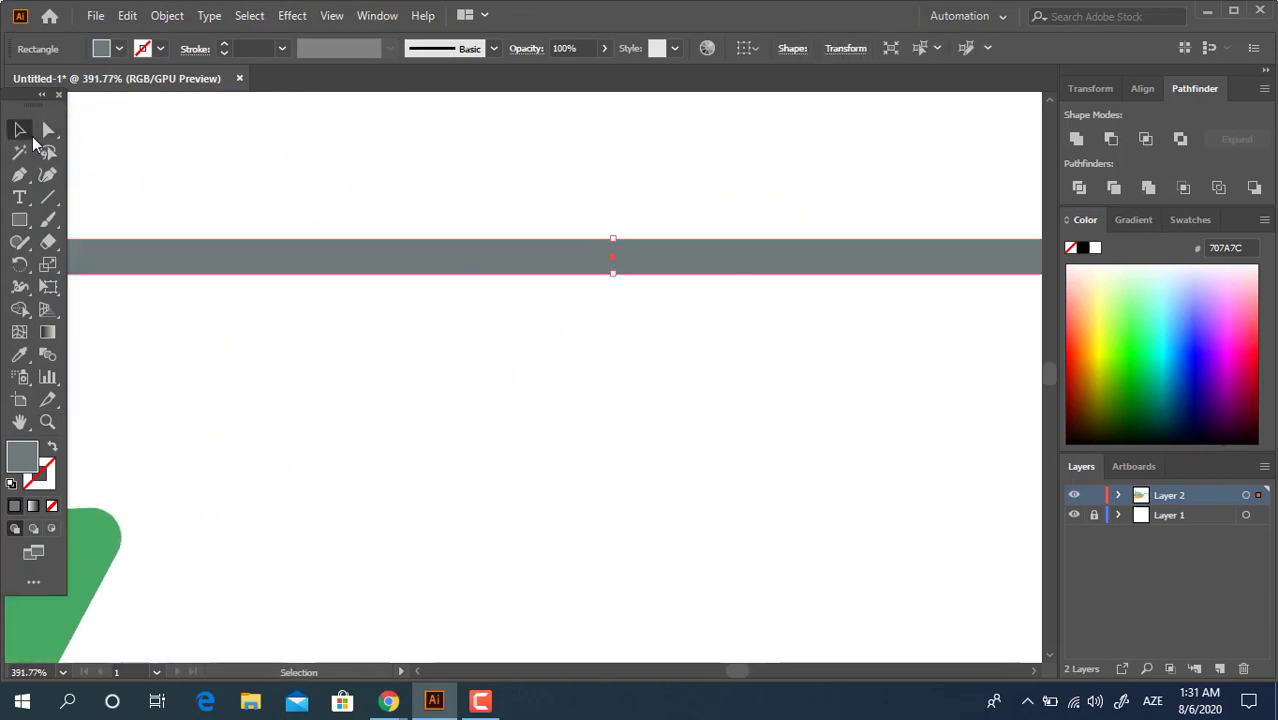
{"action": "left_click_drag", "start_coordinate": [619, 277], "coordinate": [288, 327]}
{"action": "left_click", "coordinate": [607, 299]}
Step: Draw a narrow vertical grey post hanging from the bar's underside near its left end
{"action": "key", "text": "z"}
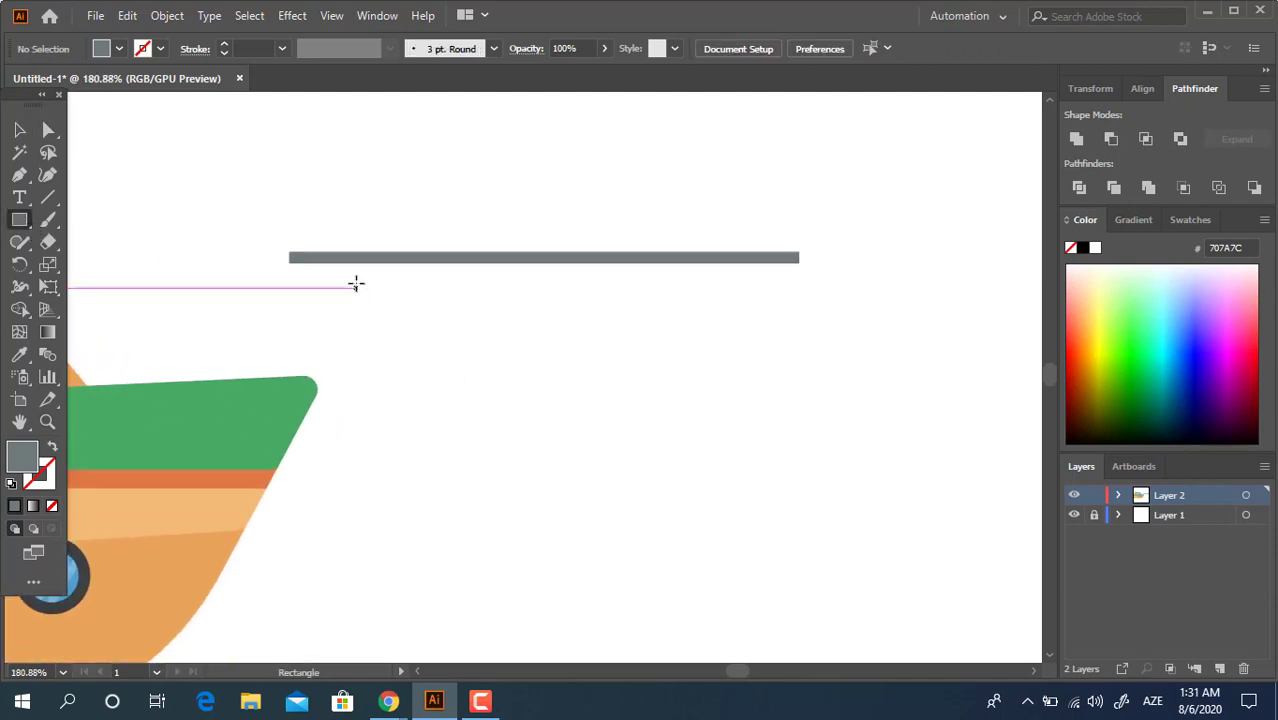
{"action": "left_click_drag", "start_coordinate": [349, 263], "coordinate": [544, 368]}
{"action": "key", "text": "z"}
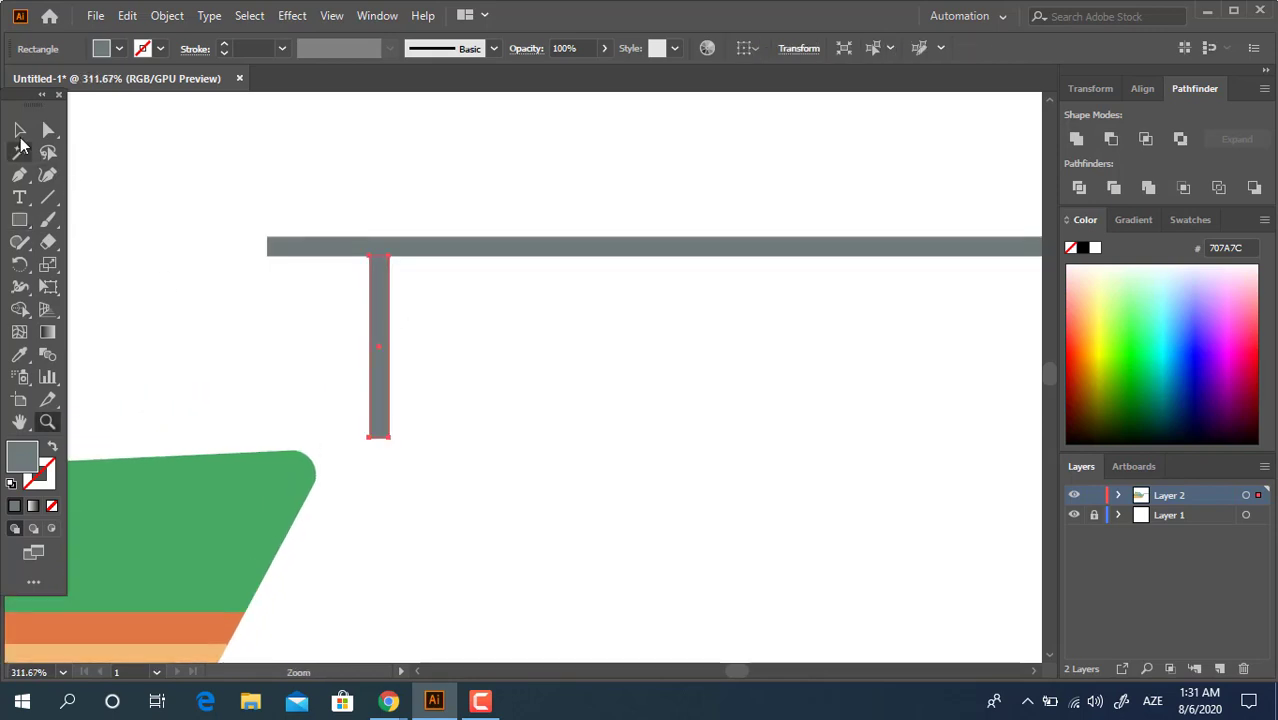
{"action": "left_click", "coordinate": [19, 133]}
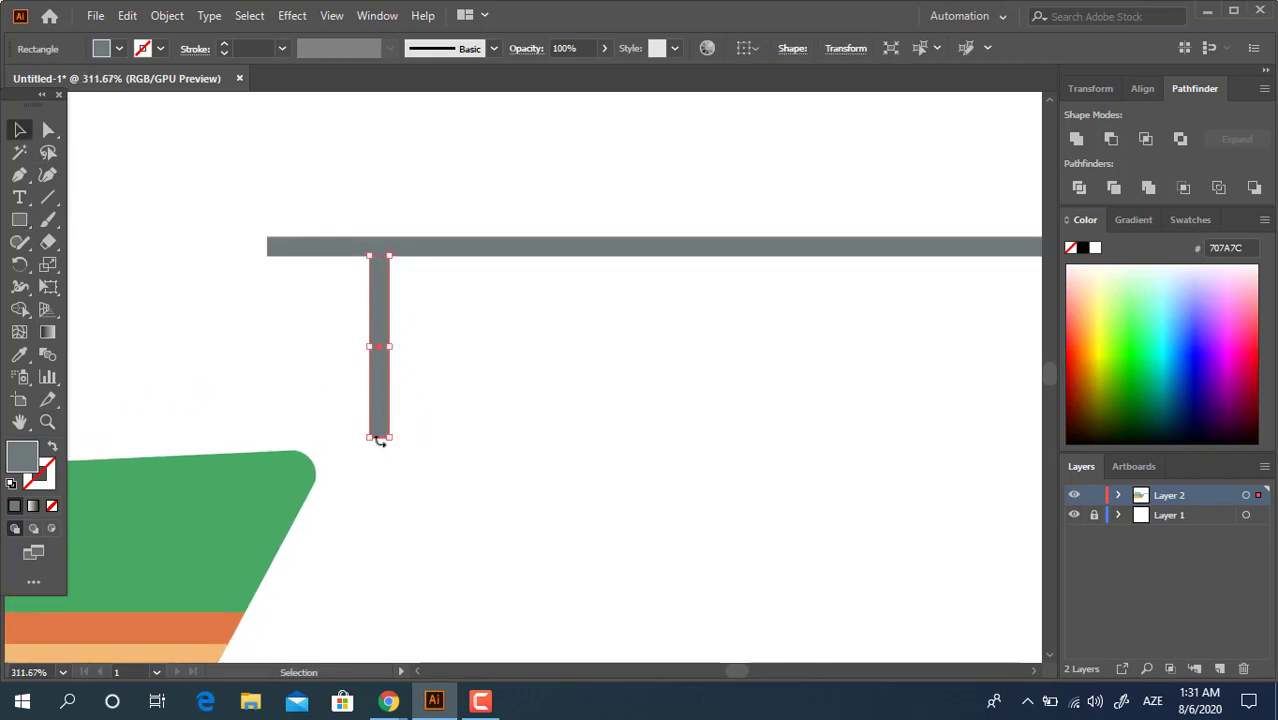
Step: Duplicate the post in place, shorten the copy to a short section under the bar, and fill it with 4A5354
{"action": "key", "text": "z"}
{"action": "left_click_drag", "start_coordinate": [353, 322], "coordinate": [465, 403]}
{"action": "left_click", "coordinate": [15, 134]}
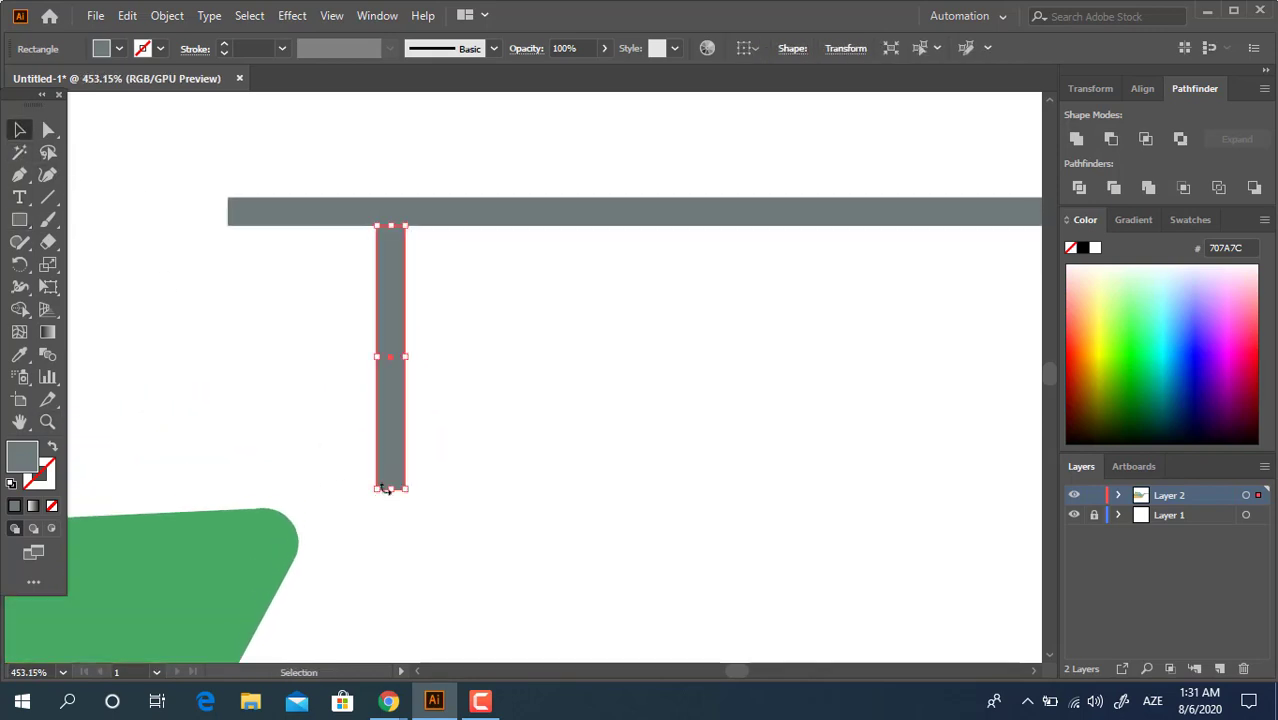
{"action": "left_click_drag", "start_coordinate": [390, 493], "coordinate": [390, 280]}
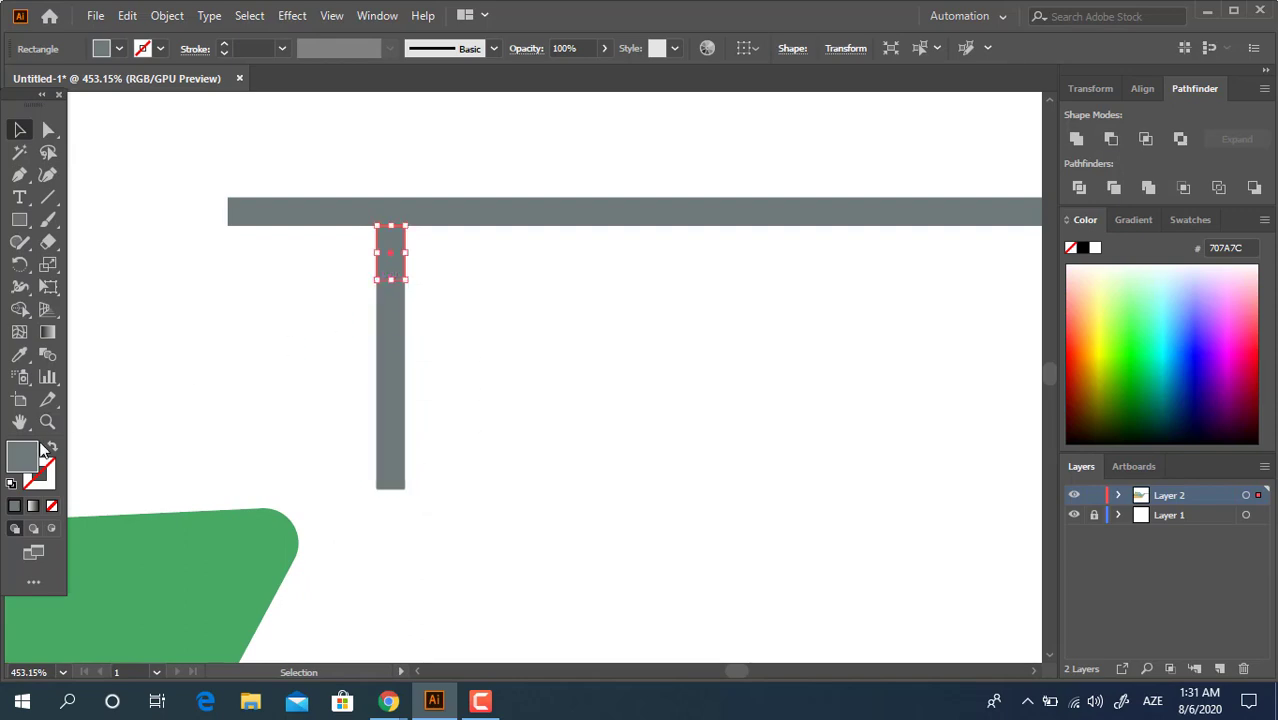
{"action": "double_click", "coordinate": [26, 460]}
{"action": "type", "text": "4A5354"}
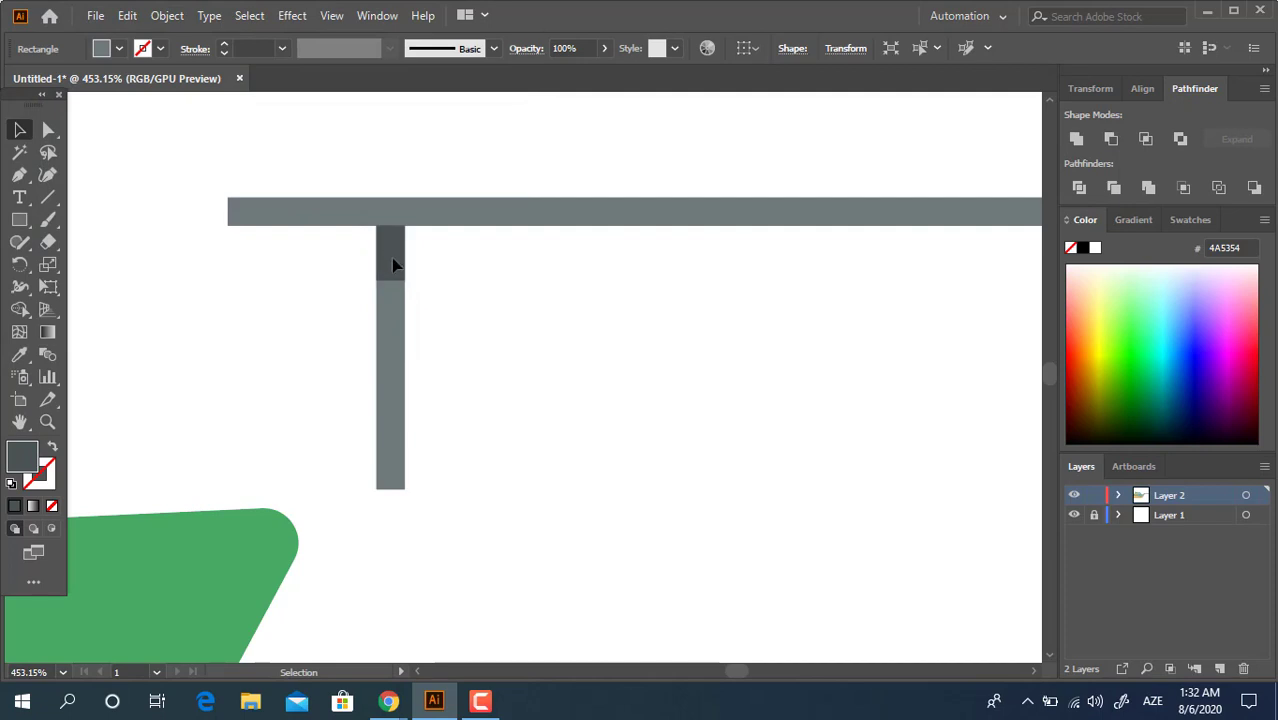
Step: Copy the dark section to the middle of the post, fill the copy with light grey 9FA4A5, and nudge it up slightly
{"action": "left_click_drag", "start_coordinate": [392, 263], "coordinate": [397, 360]}
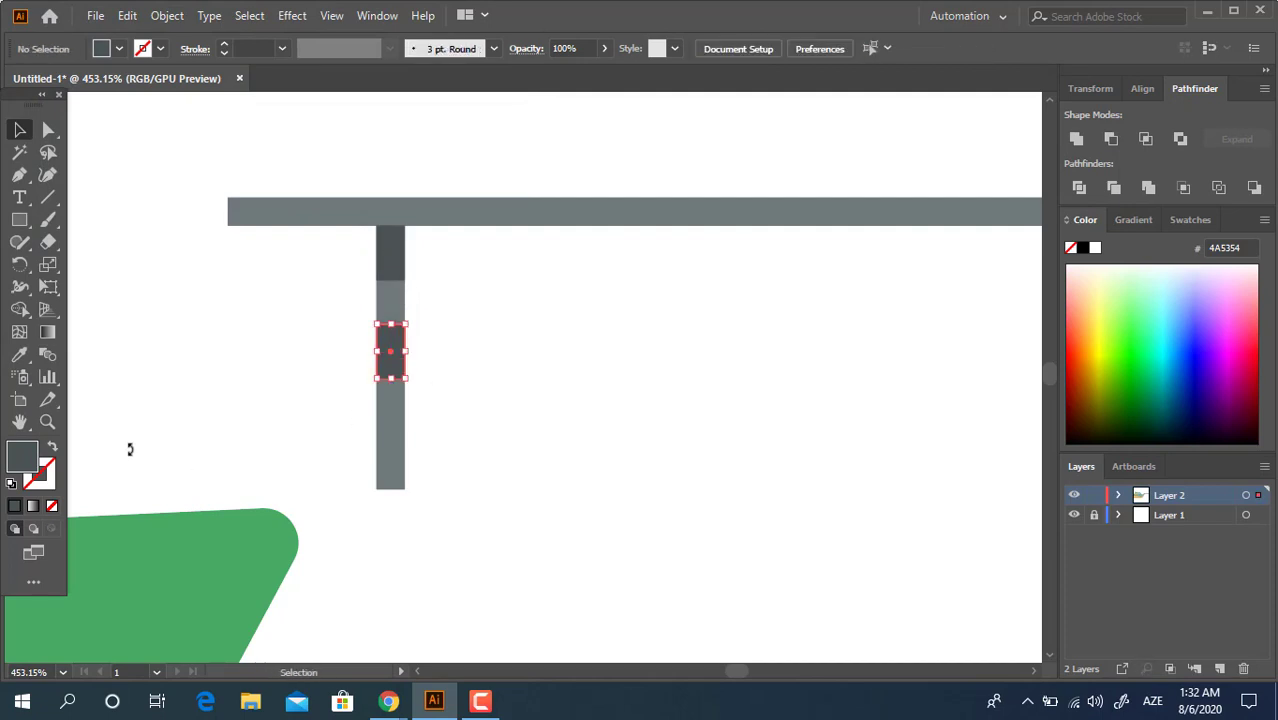
{"action": "left_click", "coordinate": [405, 431]}
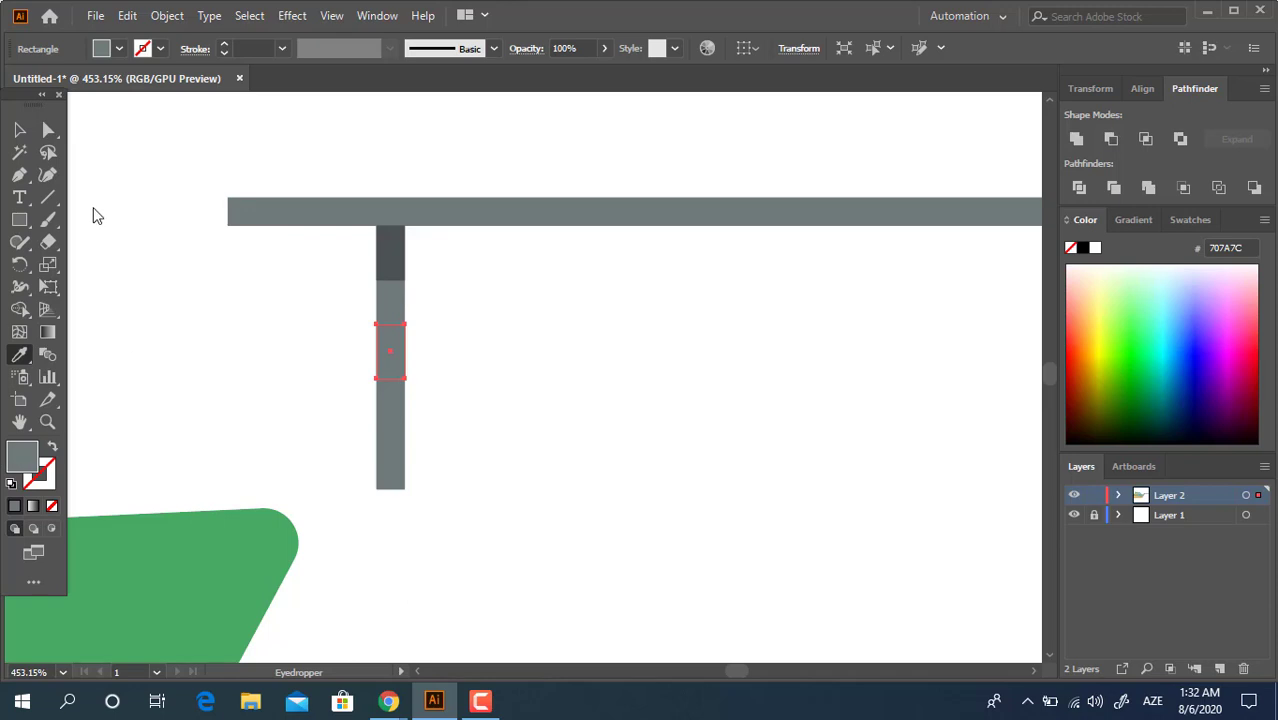
{"action": "double_click", "coordinate": [22, 457]}
{"action": "left_click", "coordinate": [34, 148]}
{"action": "left_click", "coordinate": [459, 79]}
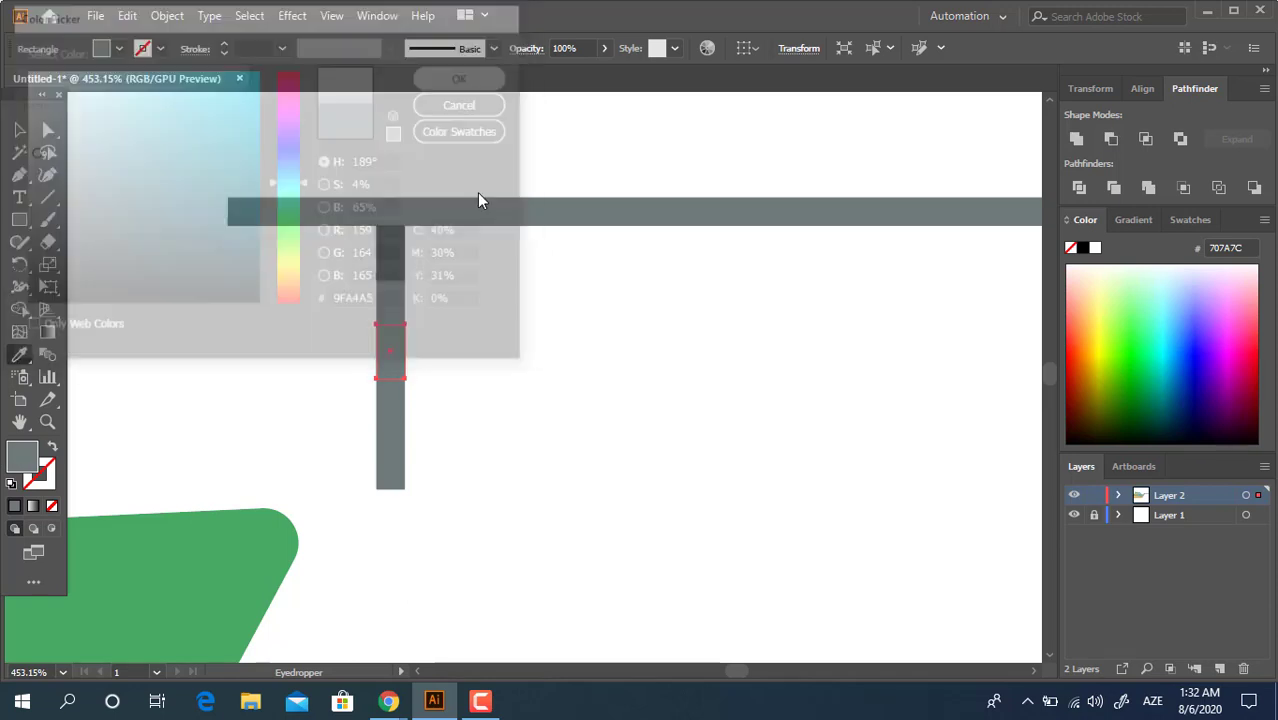
{"action": "left_click", "coordinate": [22, 131]}
{"action": "left_click_drag", "start_coordinate": [397, 358], "coordinate": [397, 348]}
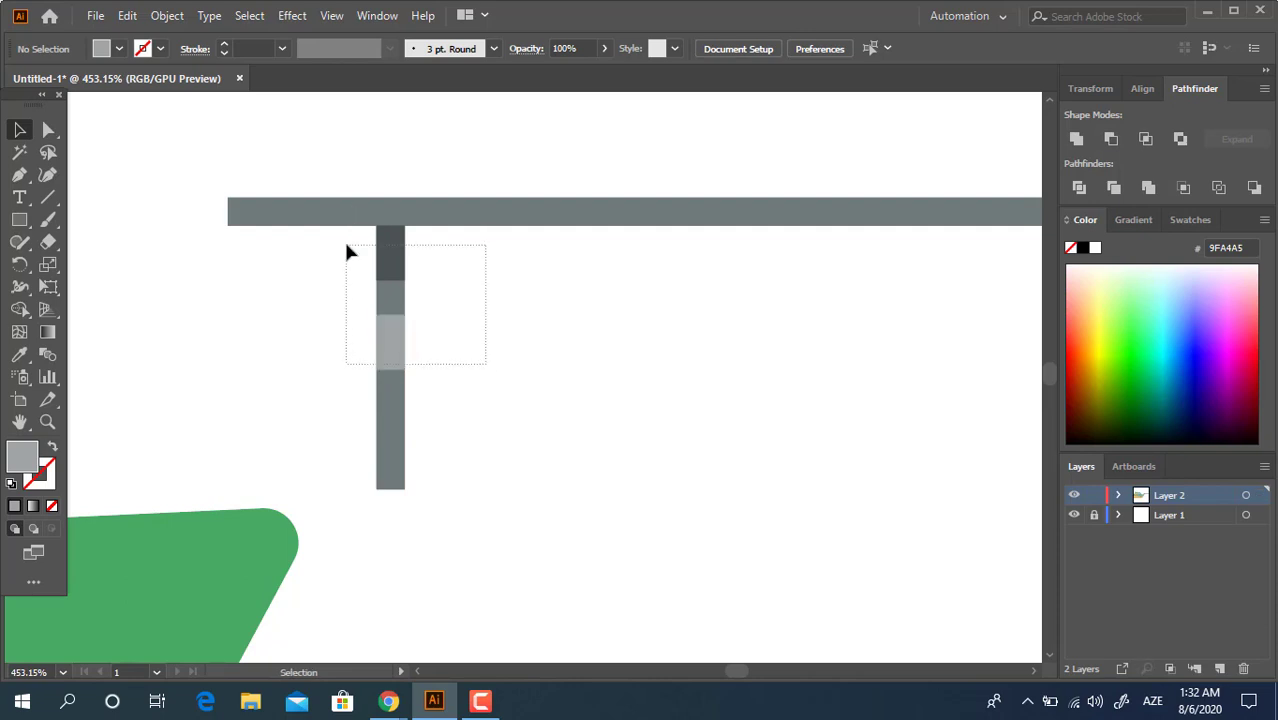
Step: Group the post with its dark and light sections
{"action": "left_click_drag", "start_coordinate": [346, 252], "coordinate": [348, 255]}
{"action": "right_click", "coordinate": [353, 294]}
{"action": "left_click", "coordinate": [440, 408]}
{"action": "key", "text": "z"}
{"action": "left_click", "coordinate": [533, 320], "text": "alt"}
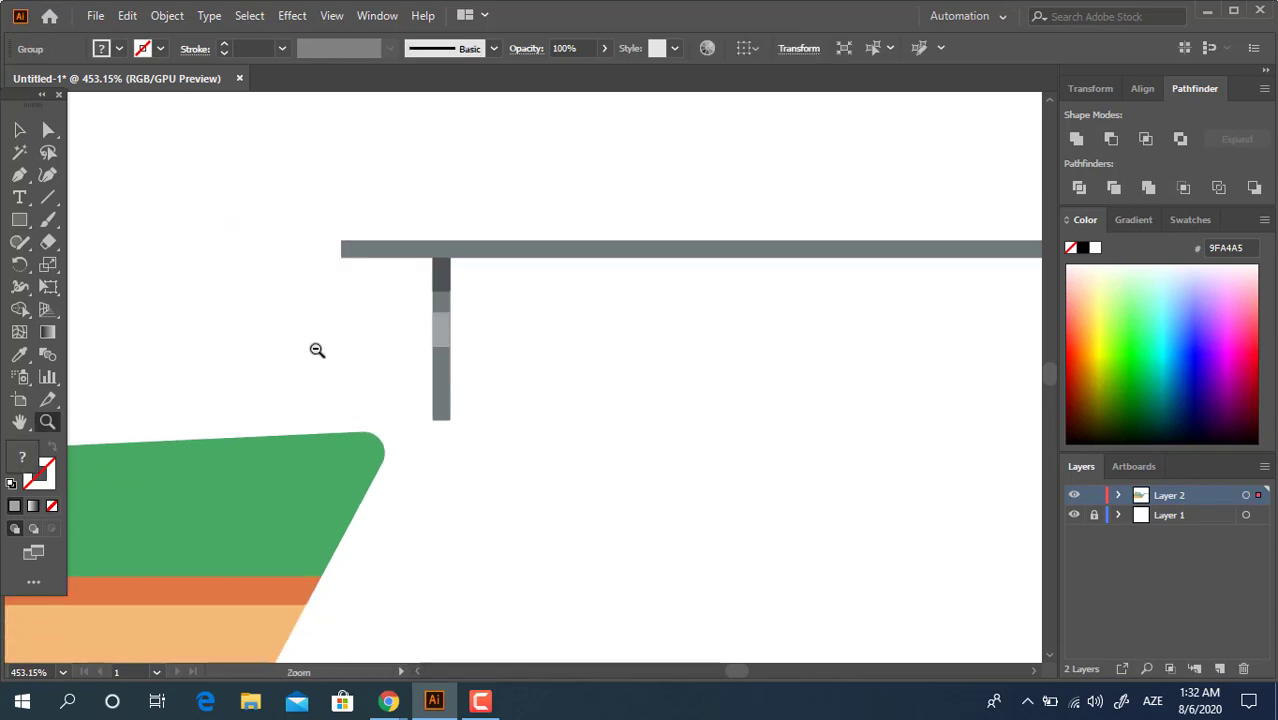
Step: Copy the post group a short distance along the bar and repeat the copy until six evenly spaced posts hang beneath it
{"action": "left_click", "coordinate": [317, 350], "text": "alt"}
{"action": "left_click", "coordinate": [201, 298]}
{"action": "left_click", "coordinate": [19, 130]}
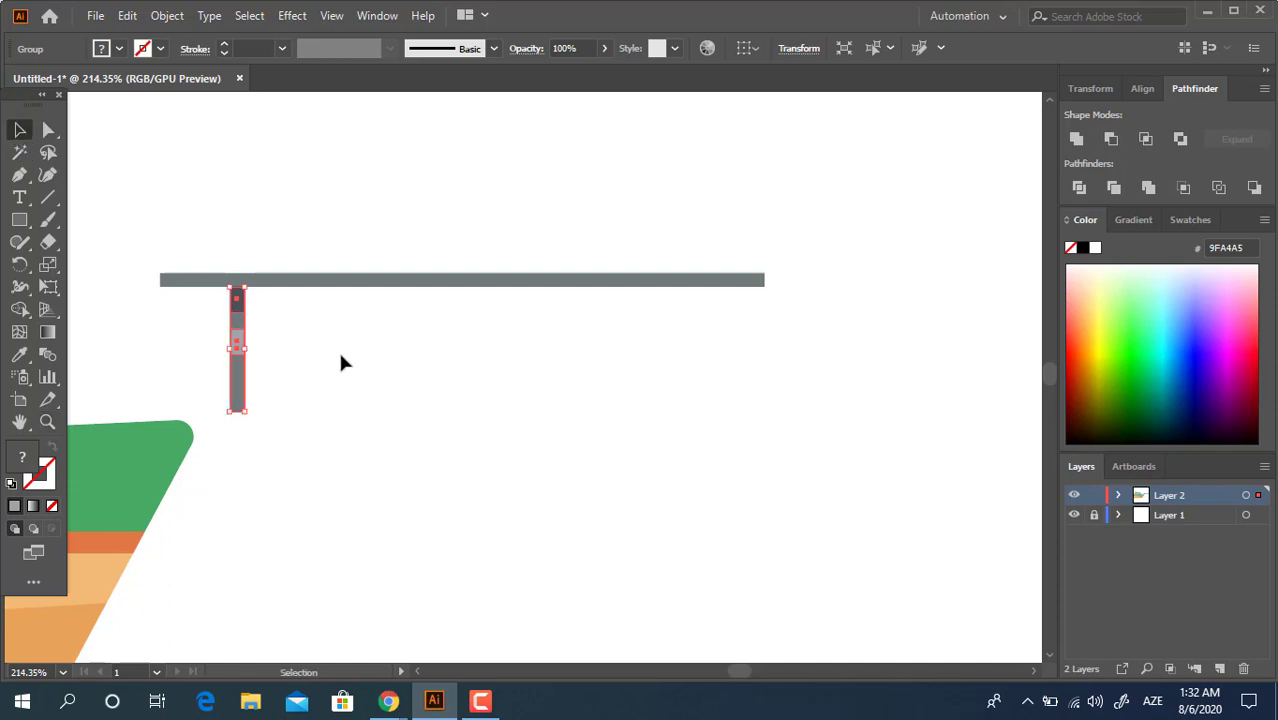
{"action": "left_click_drag", "start_coordinate": [240, 372], "coordinate": [336, 380]}
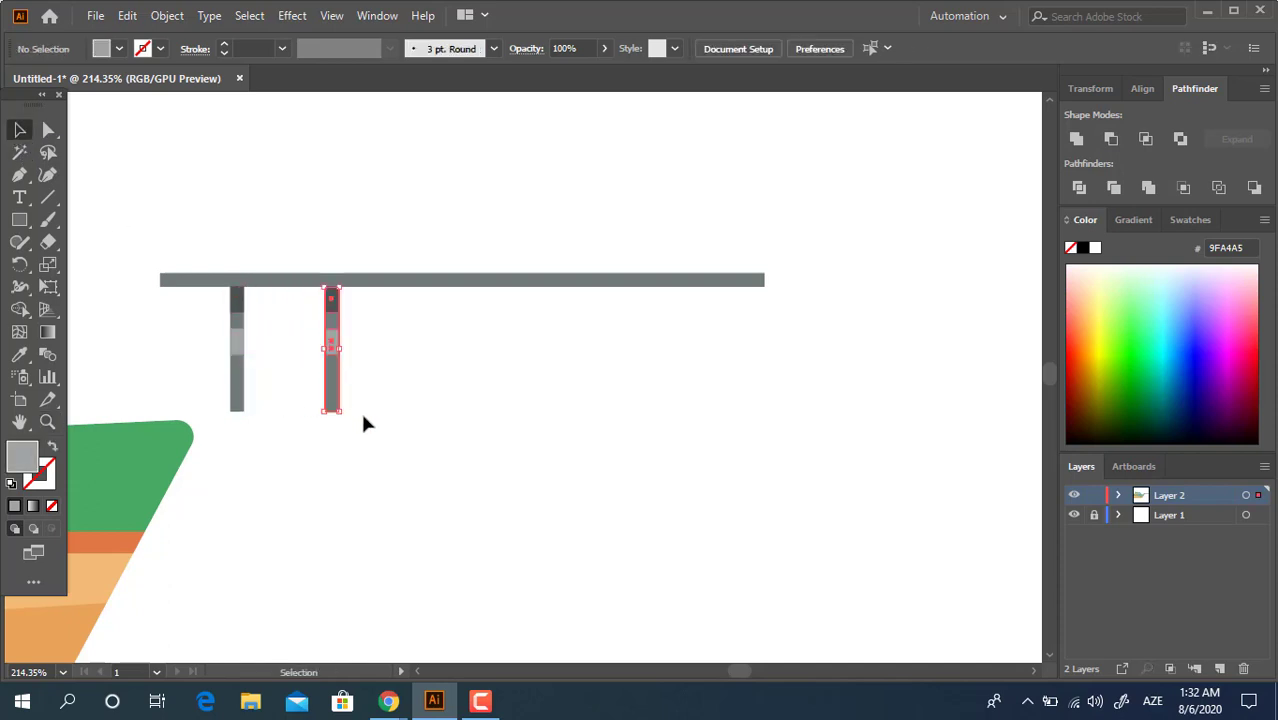
{"action": "key", "text": "ctrl+d"}
{"action": "key", "text": "ctrl+d"}
{"action": "key", "text": "ctrl+d"}
{"action": "key", "text": "ctrl+d"}
{"action": "left_click_drag", "start_coordinate": [795, 385], "coordinate": [210, 255]}
{"action": "left_click", "coordinate": [1142, 88]}
{"action": "left_click", "coordinate": [1108, 139]}
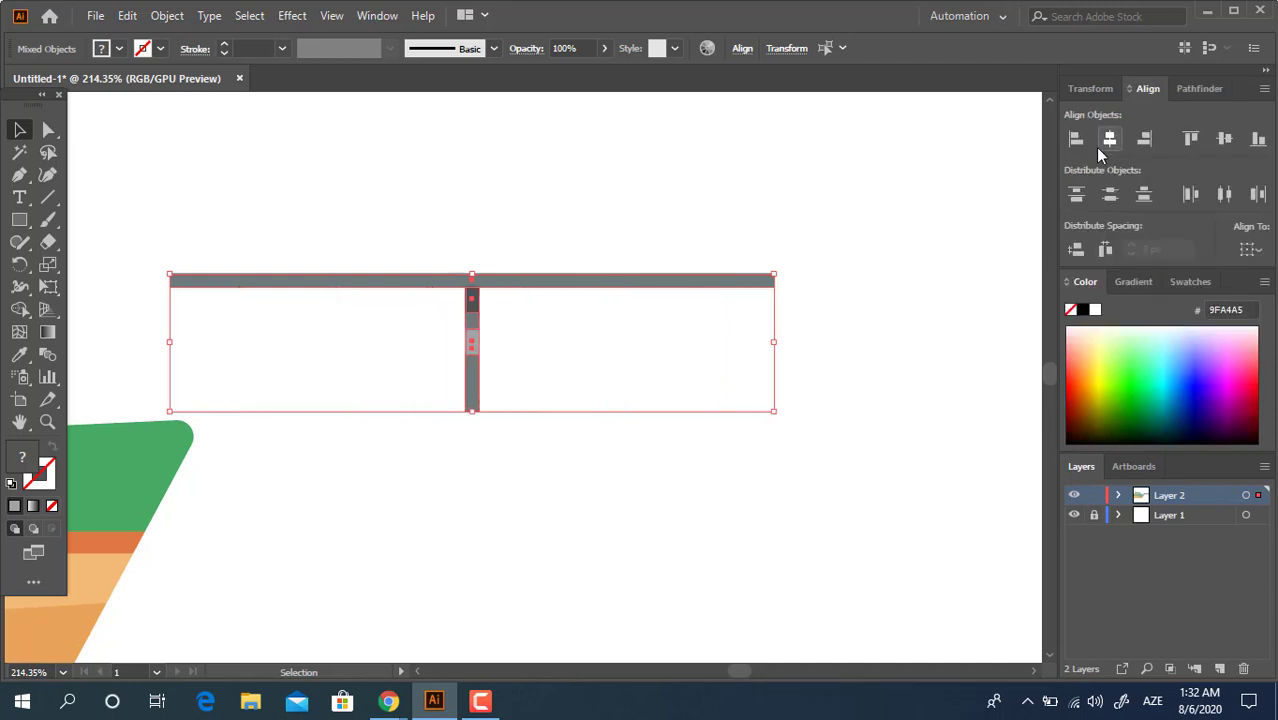
{"action": "key", "text": "ctrl+z"}
Step: Group the six posts without the bar and centre the group horizontally on the bar
{"action": "left_click", "coordinate": [737, 284], "text": "shift"}
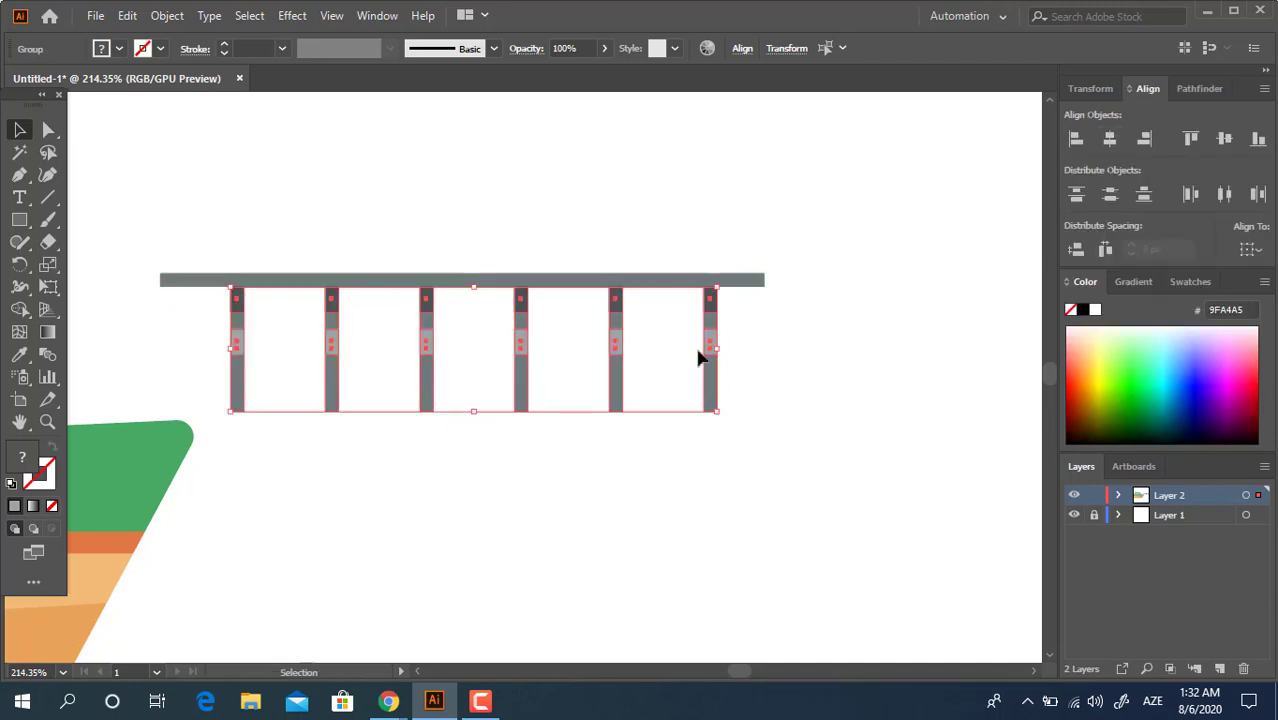
{"action": "right_click", "coordinate": [699, 350]}
{"action": "left_click", "coordinate": [790, 492]}
{"action": "left_click", "coordinate": [617, 280], "text": "shift"}
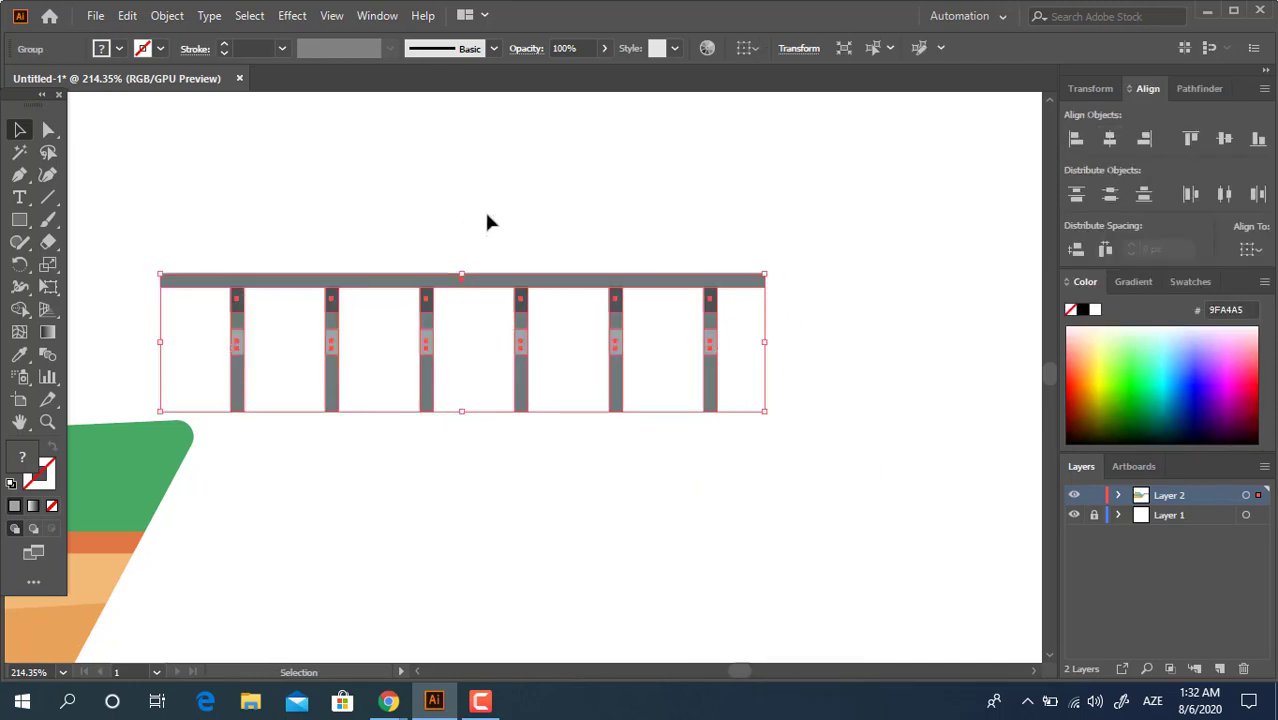
{"action": "left_click", "coordinate": [1109, 139]}
{"action": "left_click", "coordinate": [814, 330]}
Step: Round the ends of the railing's horizontal bar and unite it into a plain path
{"action": "left_click_drag", "start_coordinate": [802, 336], "coordinate": [174, 300]}
{"action": "left_click", "coordinate": [49, 129]}
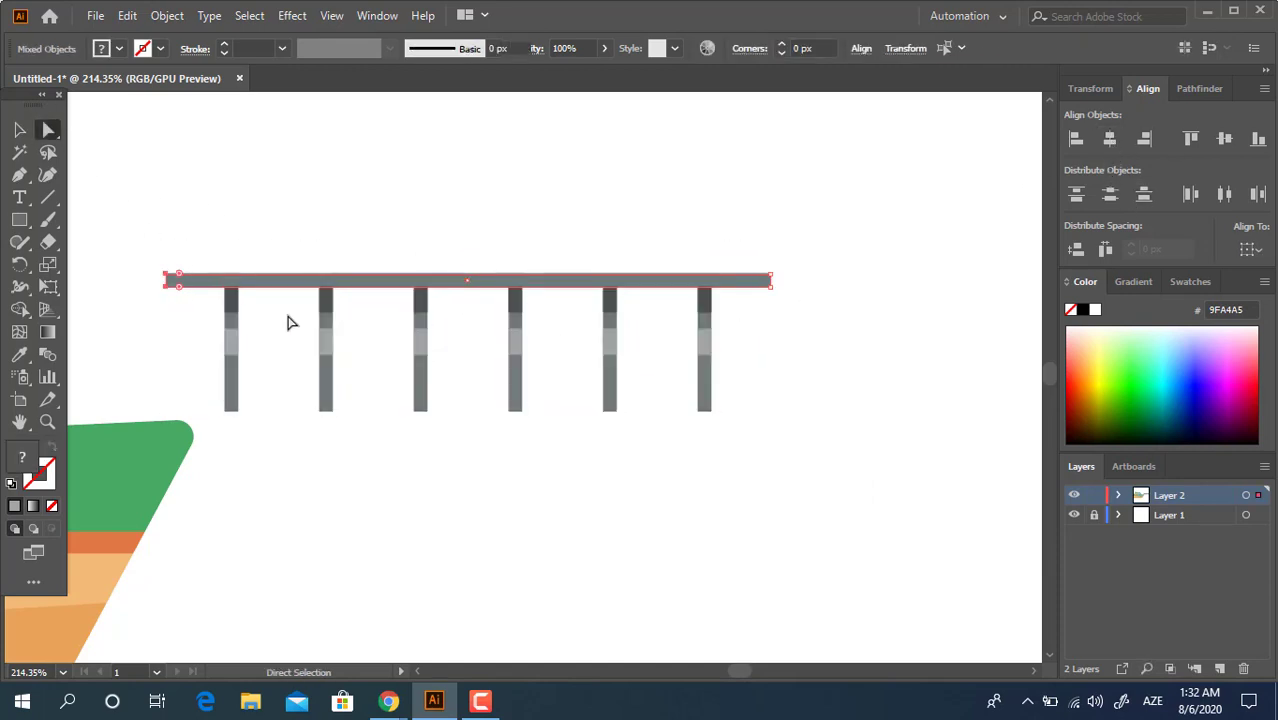
{"action": "left_click_drag", "start_coordinate": [755, 271], "coordinate": [280, 264]}
{"action": "left_click", "coordinate": [21, 131]}
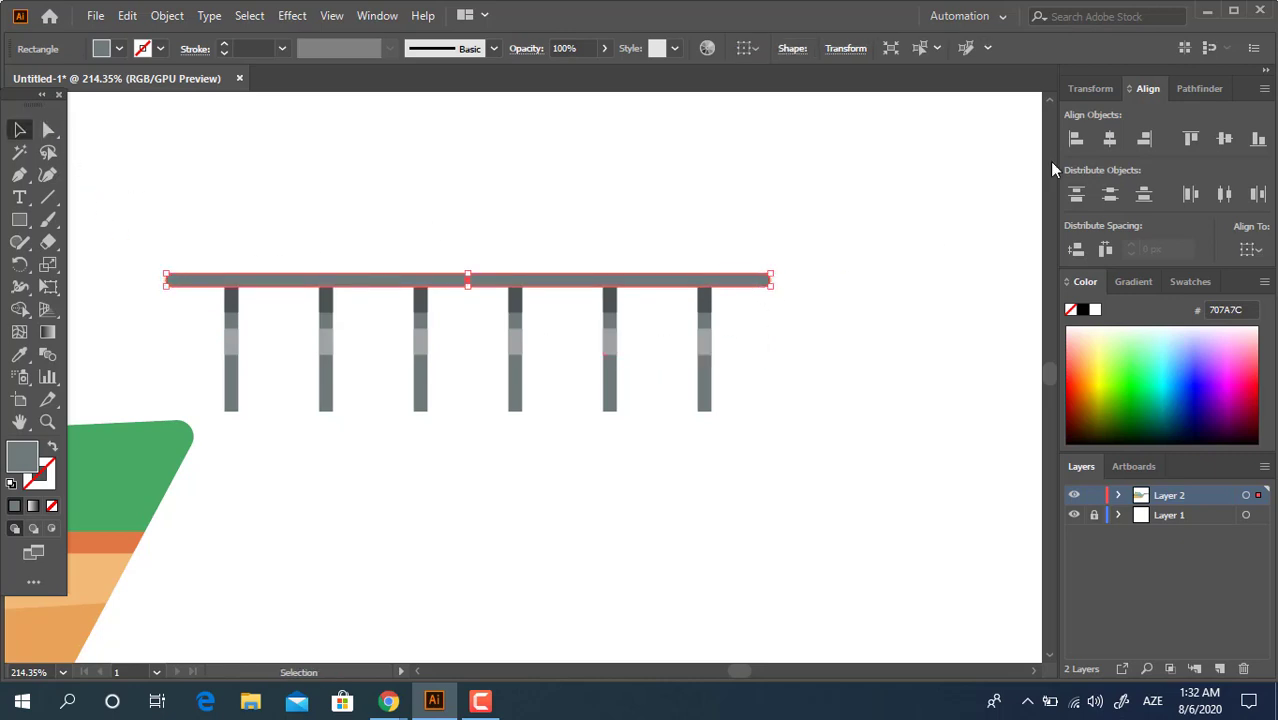
{"action": "left_click", "coordinate": [1197, 89]}
{"action": "right_click", "coordinate": [555, 276]}
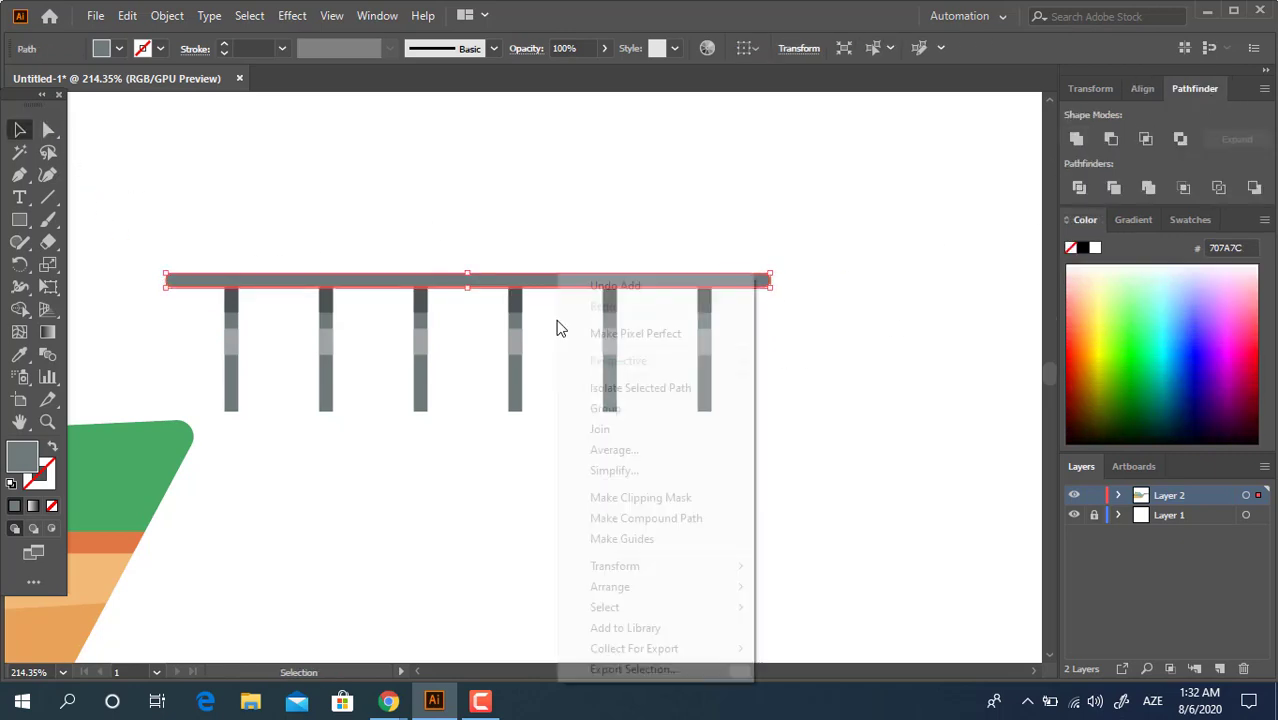
{"action": "left_click", "coordinate": [484, 433]}
Step: Group the bar with its posts and move the railing onto the boat's front deck, overlapping the green hull band
{"action": "key", "text": "ctrl+a"}
{"action": "right_click", "coordinate": [462, 322]}
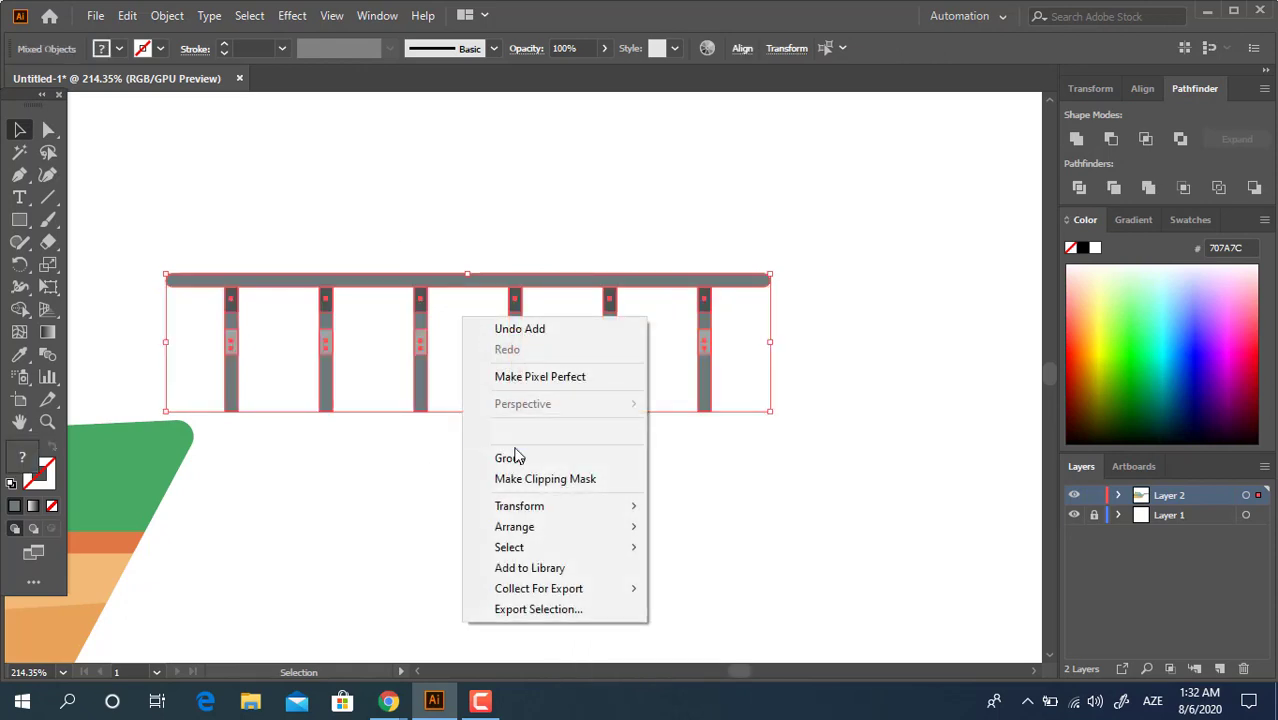
{"action": "left_click", "coordinate": [500, 456]}
{"action": "left_click_drag", "start_coordinate": [442, 465], "coordinate": [893, 496]}
{"action": "left_click_drag", "start_coordinate": [893, 404], "coordinate": [316, 466]}
{"action": "key", "text": "z"}
{"action": "left_click", "coordinate": [530, 418], "text": "alt"}
{"action": "left_click_drag", "start_coordinate": [322, 469], "coordinate": [436, 476]}
{"action": "left_click_drag", "start_coordinate": [333, 407], "coordinate": [385, 436]}
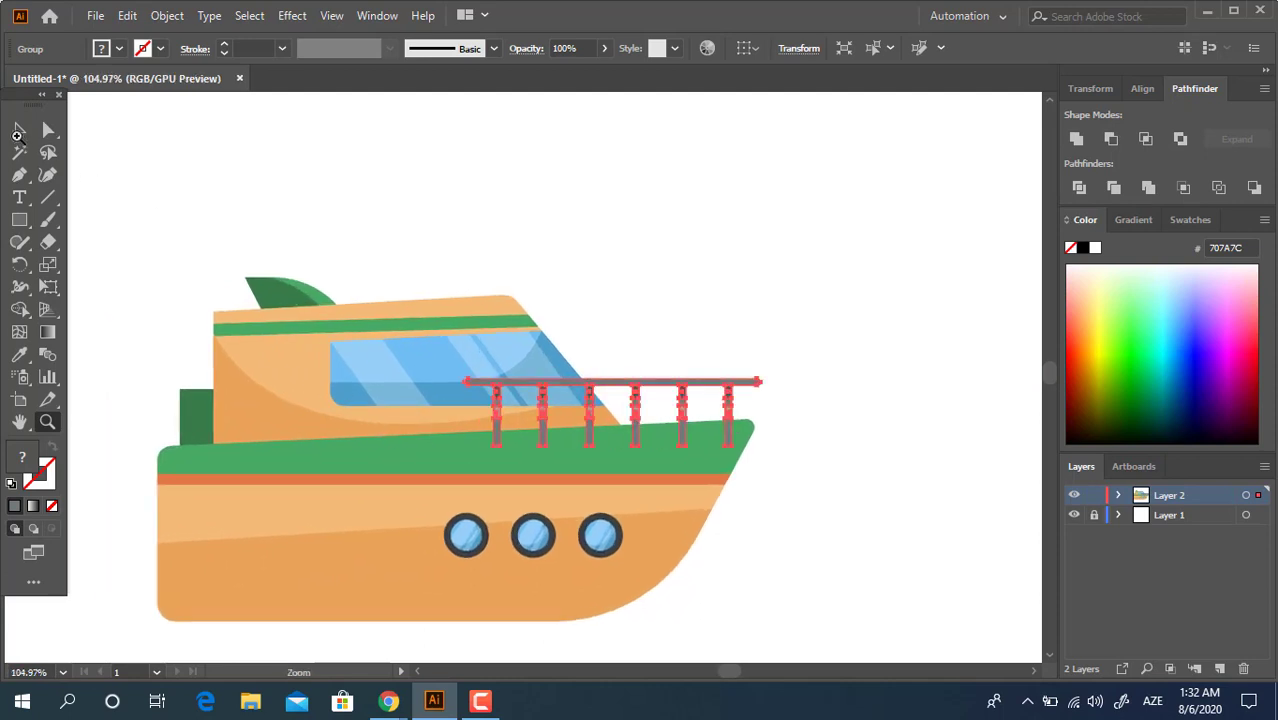
Step: Rotate the railing slightly counter-clockwise so it follows the slope of the deck, and deselect it
{"action": "key", "text": "ctrl+shift+b"}
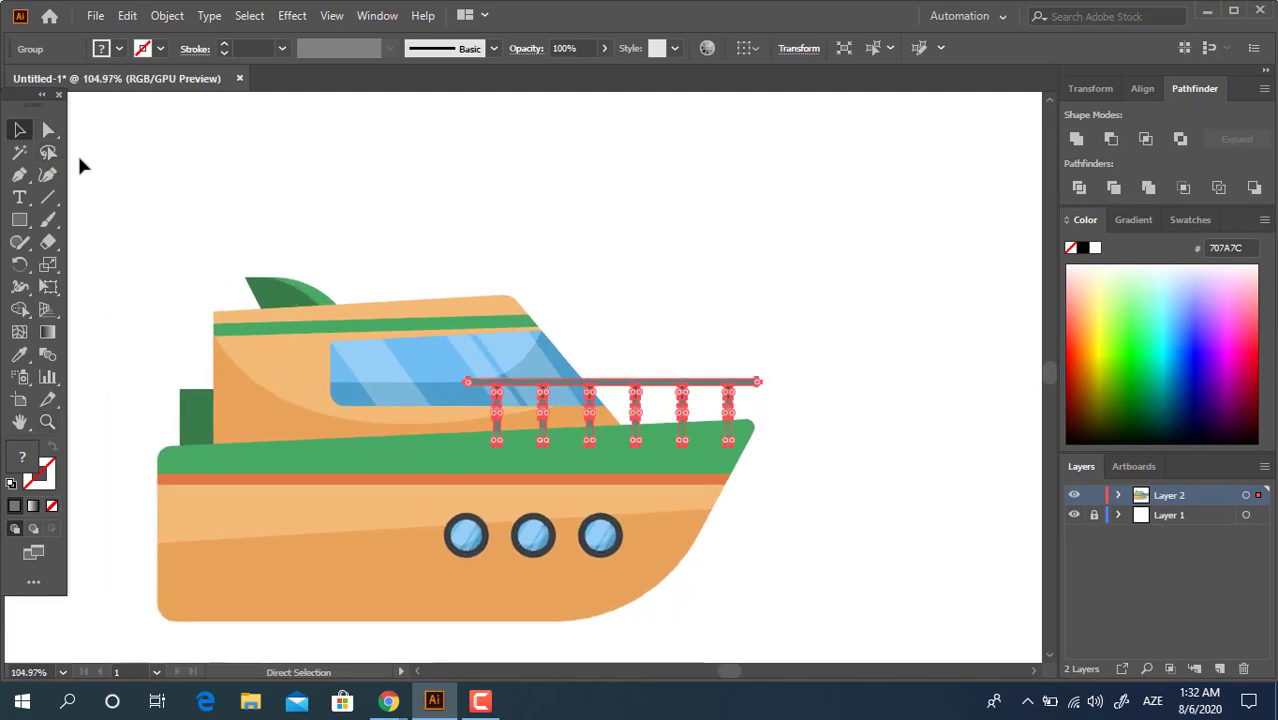
{"action": "key", "text": "z"}
{"action": "left_click_drag", "start_coordinate": [762, 390], "coordinate": [885, 422]}
{"action": "key", "text": "v"}
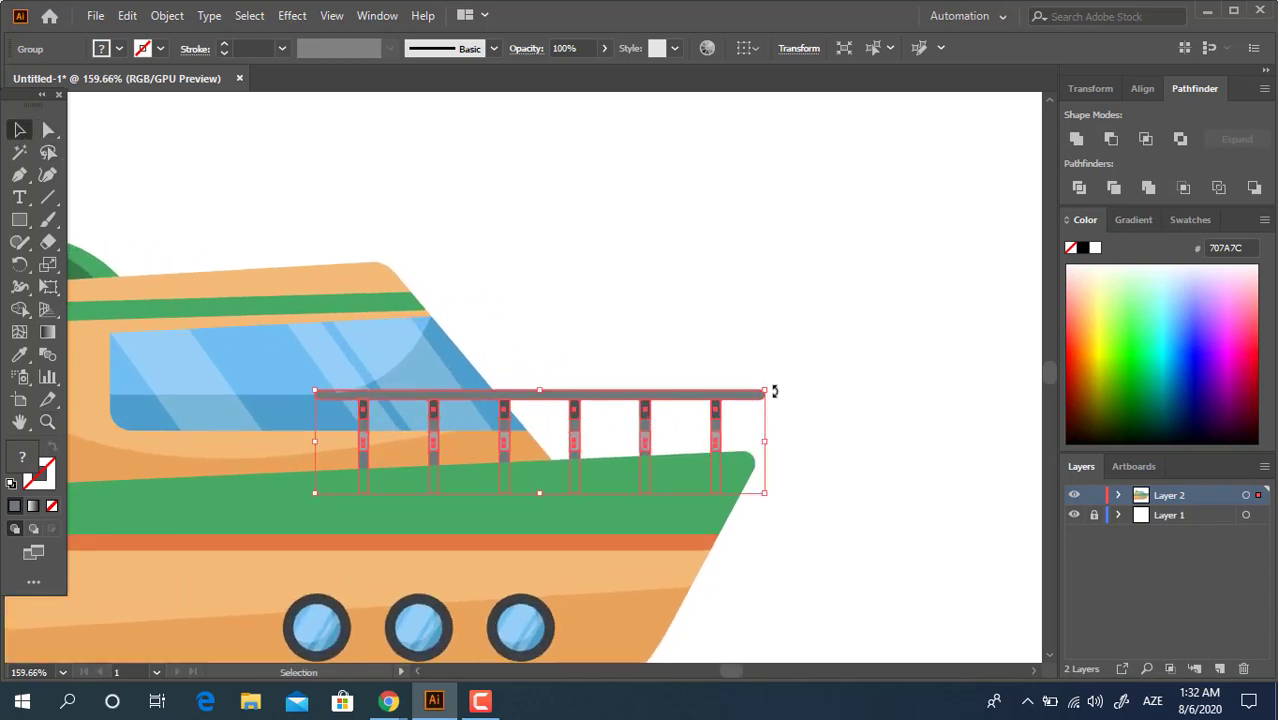
{"action": "left_click_drag", "start_coordinate": [774, 391], "coordinate": [772, 377]}
{"action": "left_click", "coordinate": [823, 410]}
Step: Draw a small rectangle above the cabin's rear roof and fill it with the hull band's green, 48AA64
{"action": "key", "text": "z"}
{"action": "left_click_drag", "start_coordinate": [822, 420], "coordinate": [714, 449]}
{"action": "key", "text": "space"}
{"action": "key", "text": "space"}
{"action": "key", "text": "space"}
{"action": "left_click_drag", "start_coordinate": [547, 386], "coordinate": [560, 433]}
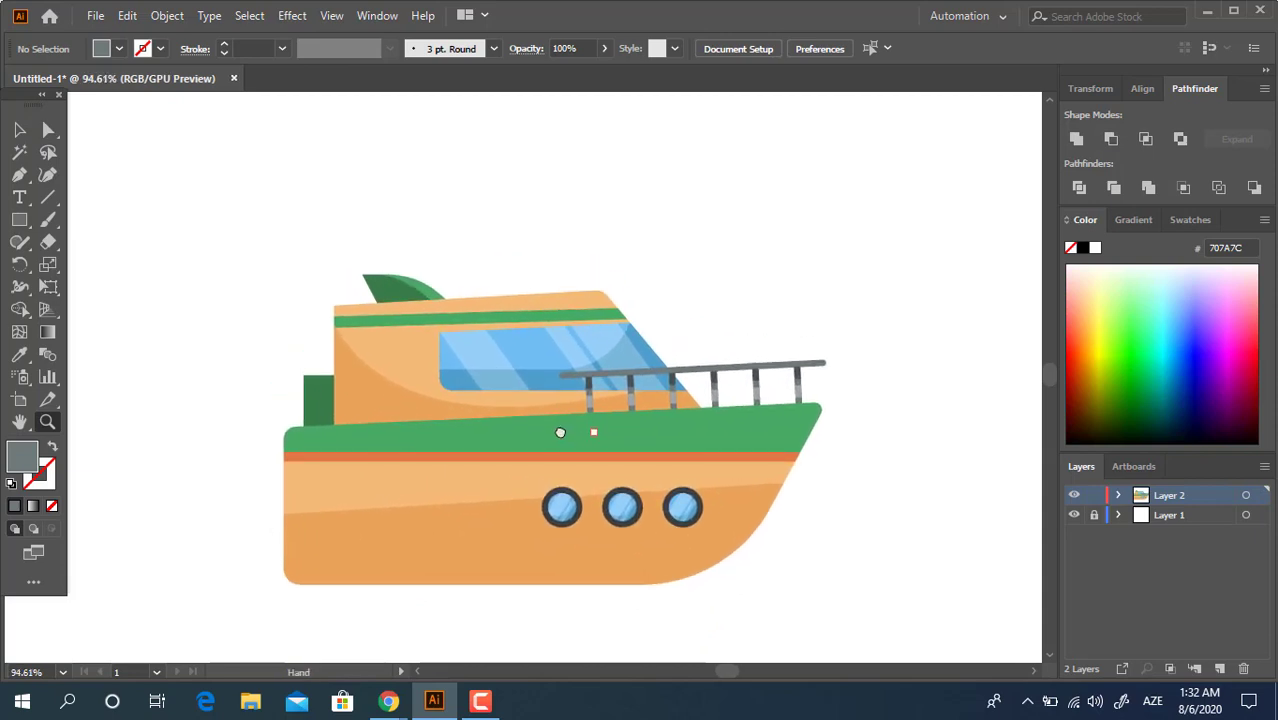
{"action": "left_click_drag", "start_coordinate": [528, 293], "coordinate": [524, 320]}
{"action": "left_click", "coordinate": [21, 216]}
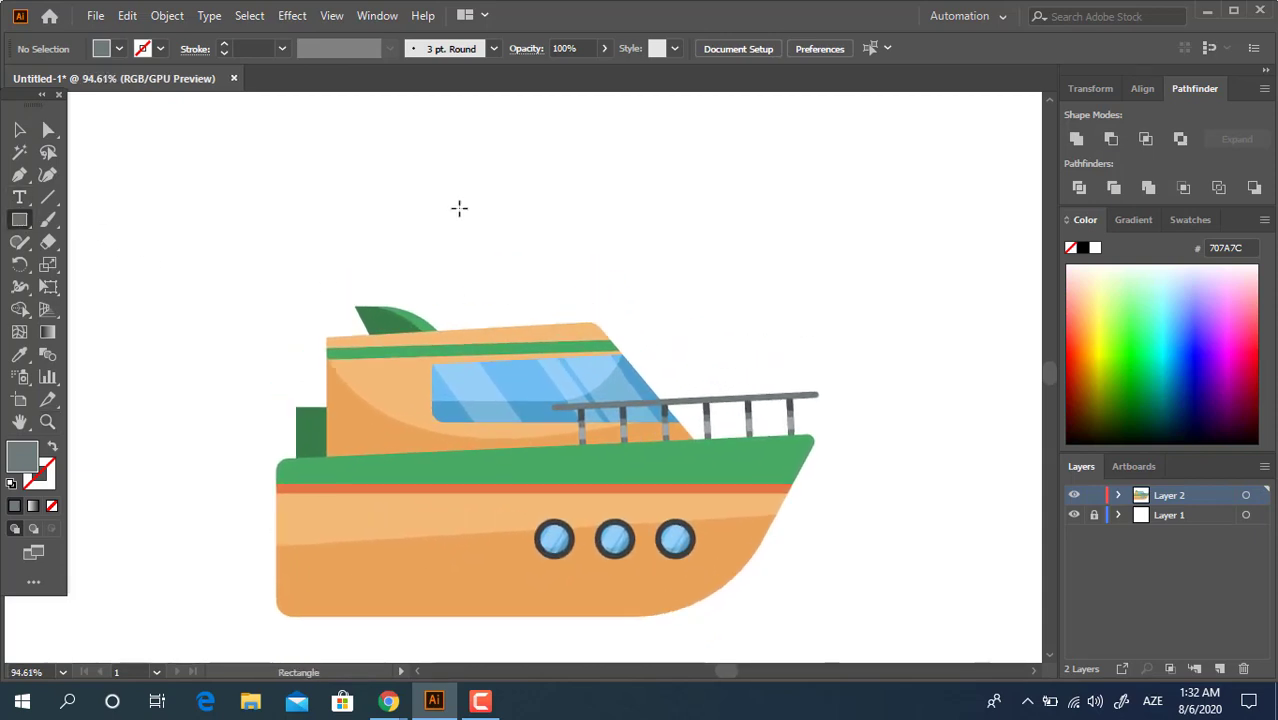
{"action": "left_click_drag", "start_coordinate": [373, 156], "coordinate": [431, 205]}
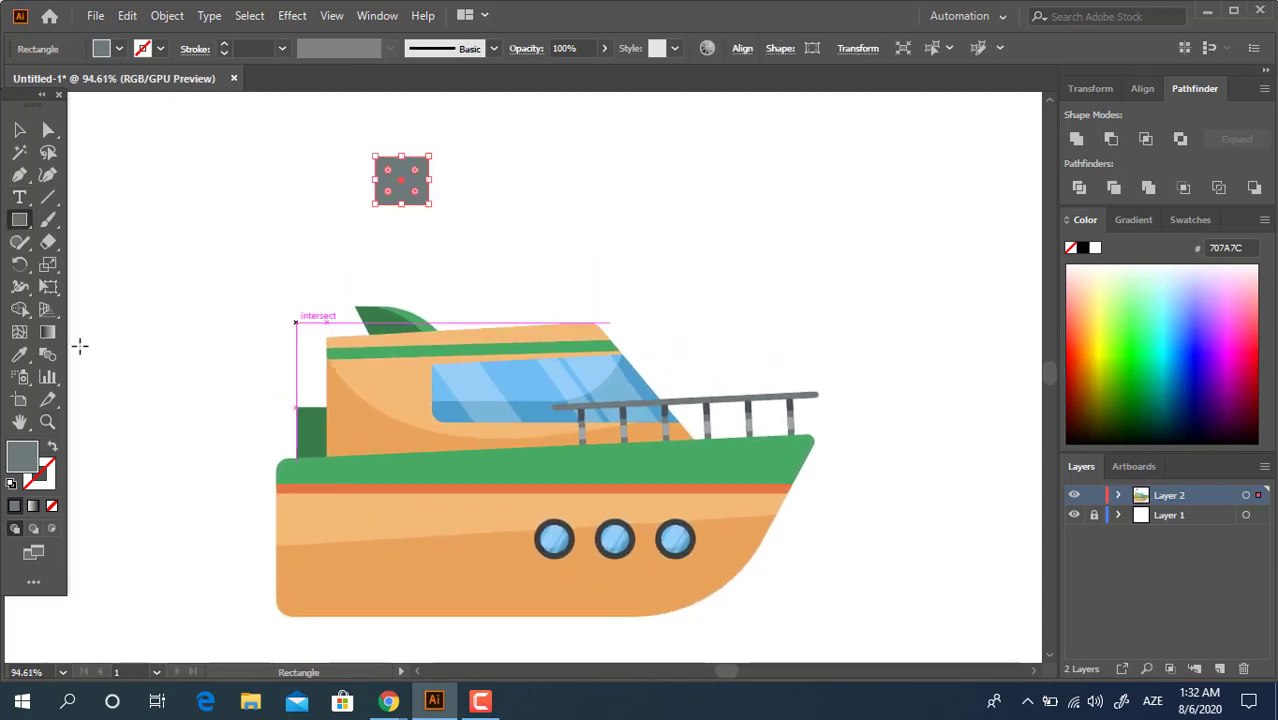
{"action": "left_click", "coordinate": [19, 353]}
{"action": "left_click", "coordinate": [357, 465]}
Step: Move the green rectangle's right-hand corners straight up to slant it into a parallelogram
{"action": "key", "text": "z"}
{"action": "left_click_drag", "start_coordinate": [393, 133], "coordinate": [527, 236]}
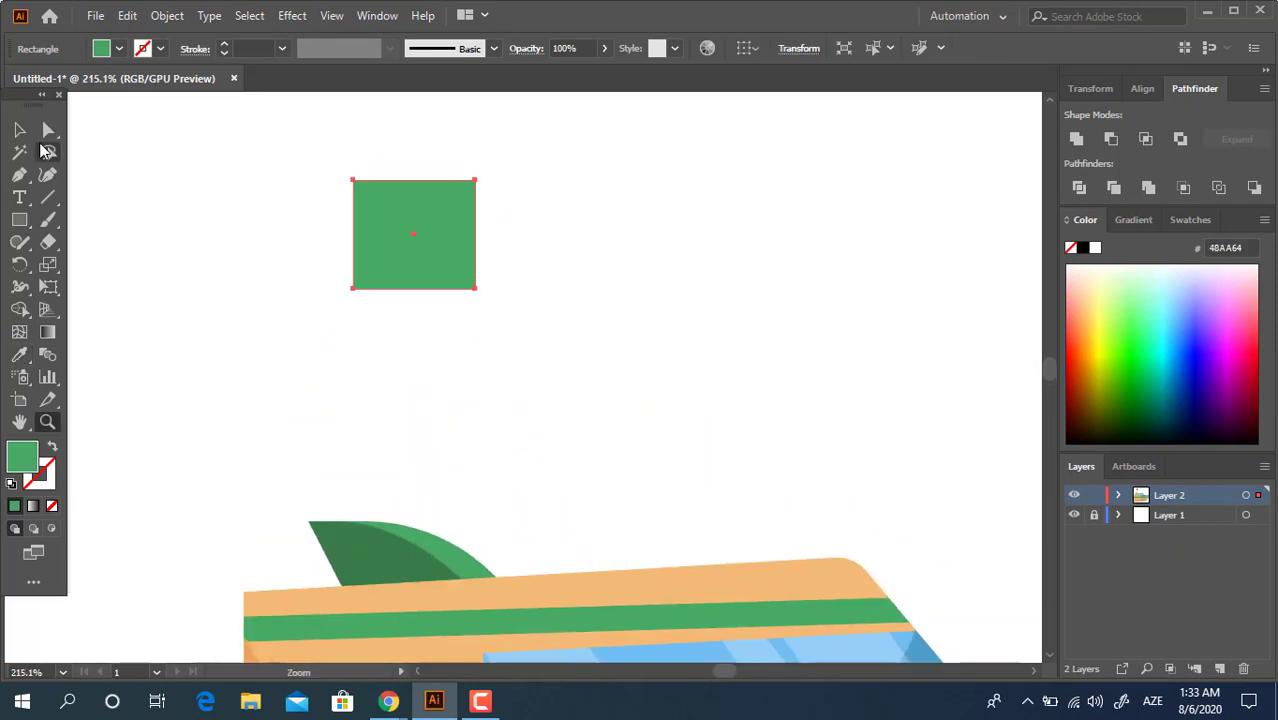
{"action": "key", "text": "v"}
{"action": "key", "text": "a"}
{"action": "left_click_drag", "start_coordinate": [522, 371], "coordinate": [460, 177]}
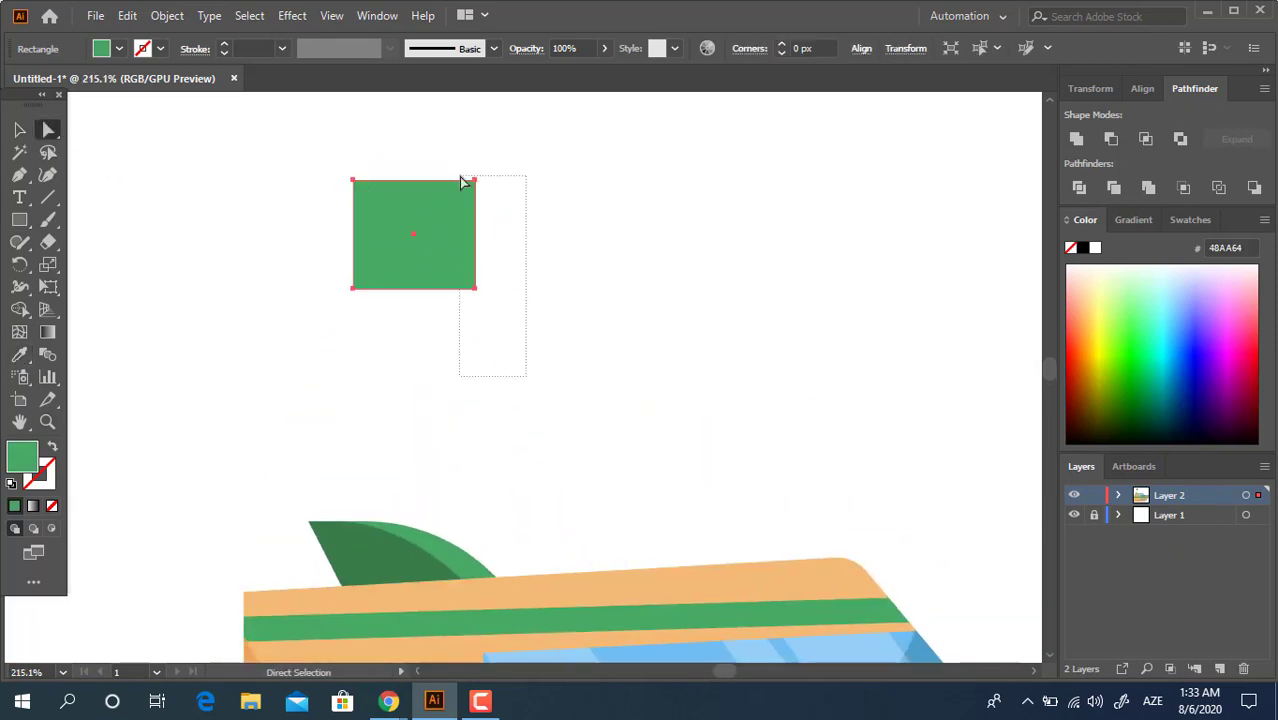
{"action": "left_click_drag", "start_coordinate": [478, 235], "coordinate": [477, 205]}
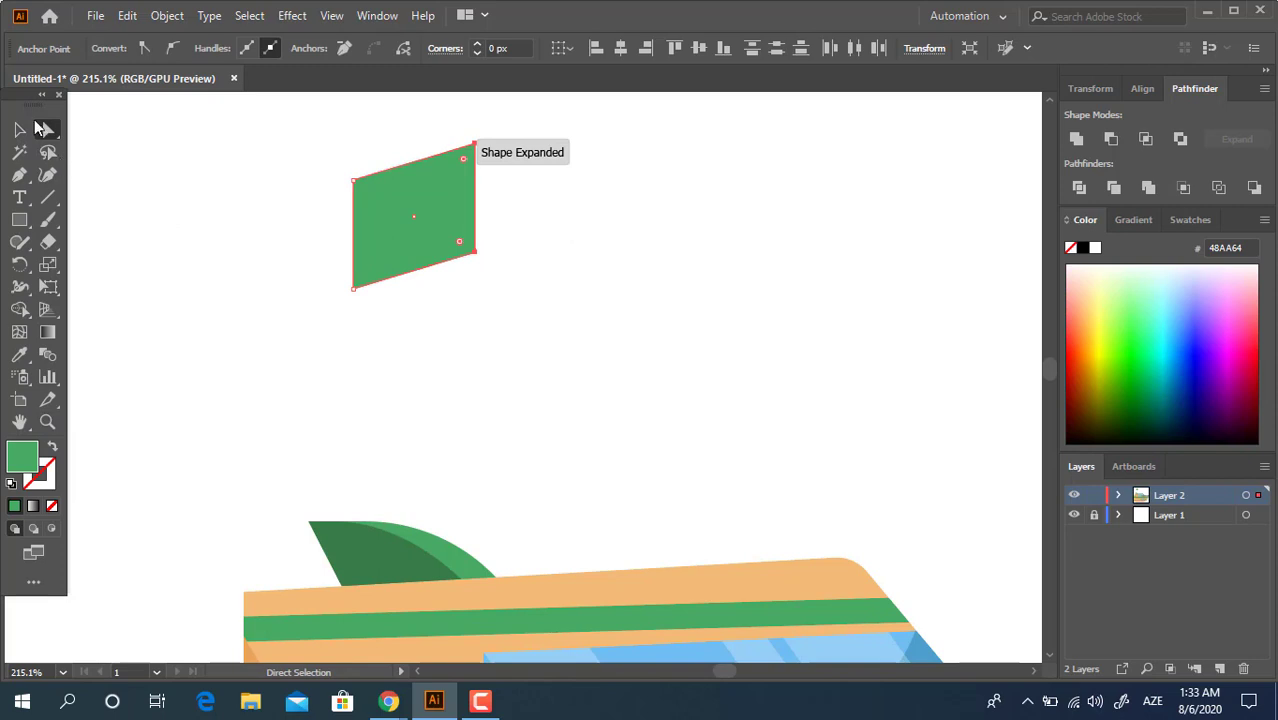
{"action": "key", "text": "v"}
{"action": "left_click", "coordinate": [653, 302]}
Step: Copy the parallelogram, mirror the copy across a vertical axis, and join it to the original's right edge
{"action": "left_click_drag", "start_coordinate": [420, 238], "coordinate": [595, 238], "text": "alt"}
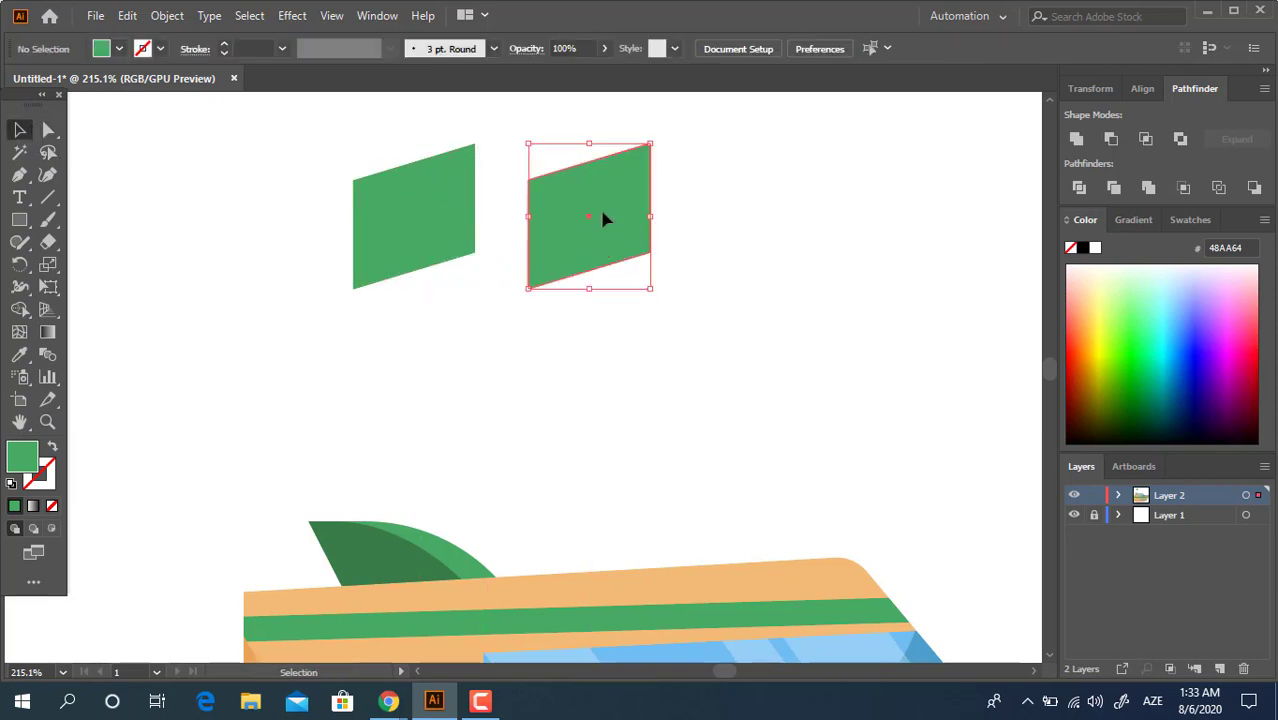
{"action": "right_click", "coordinate": [604, 214]}
{"action": "mouse_move", "coordinate": [700, 505]}
{"action": "left_click", "coordinate": [889, 572]}
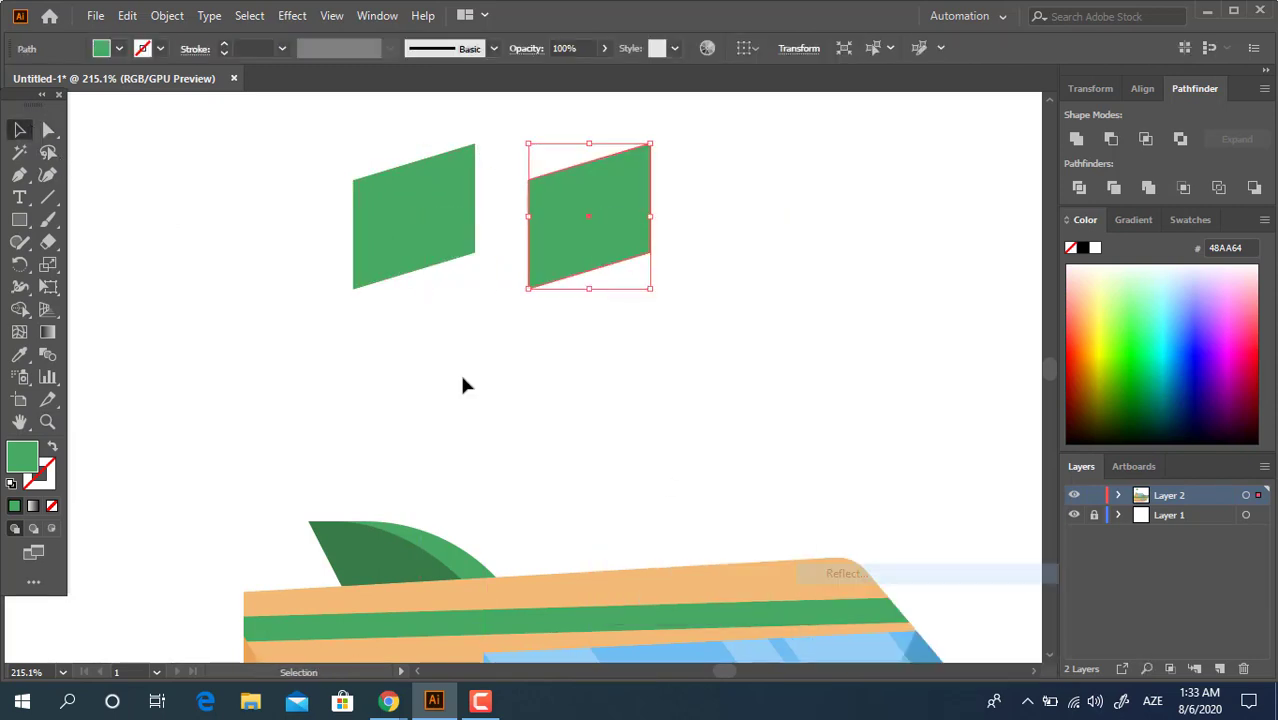
{"action": "left_click", "coordinate": [162, 303]}
{"action": "left_click", "coordinate": [656, 386]}
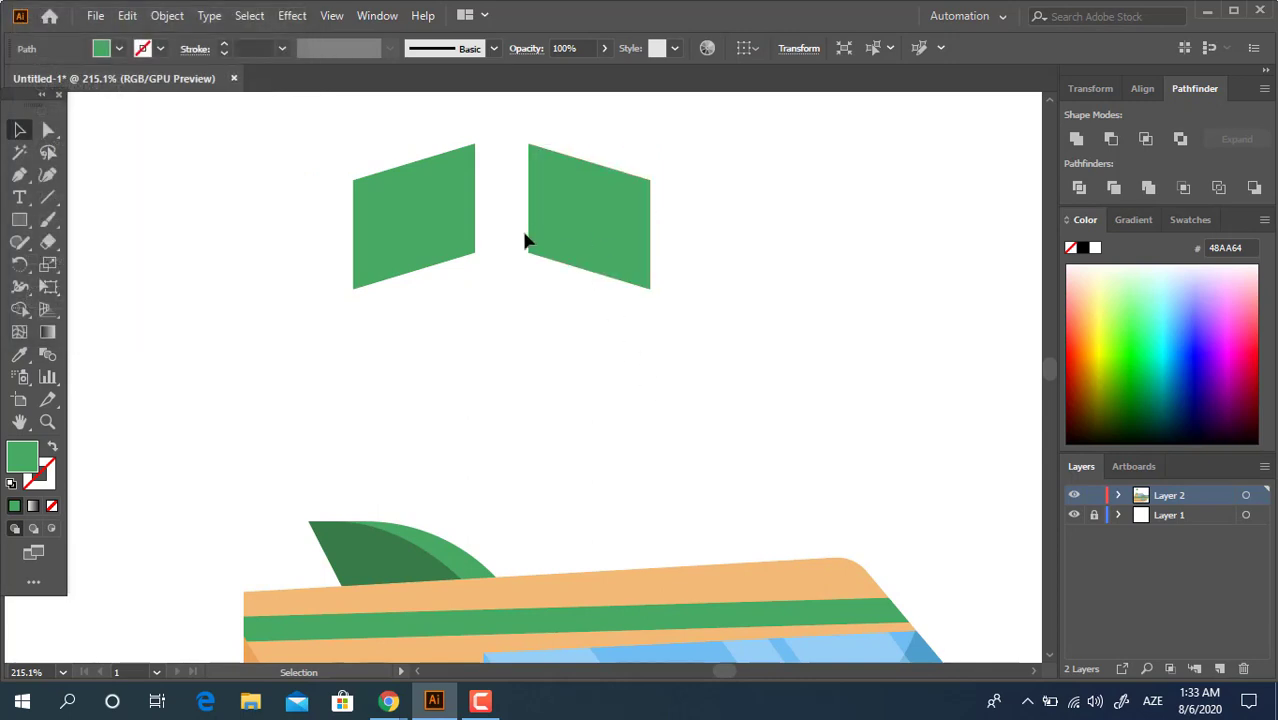
{"action": "left_click_drag", "start_coordinate": [527, 241], "coordinate": [551, 273]}
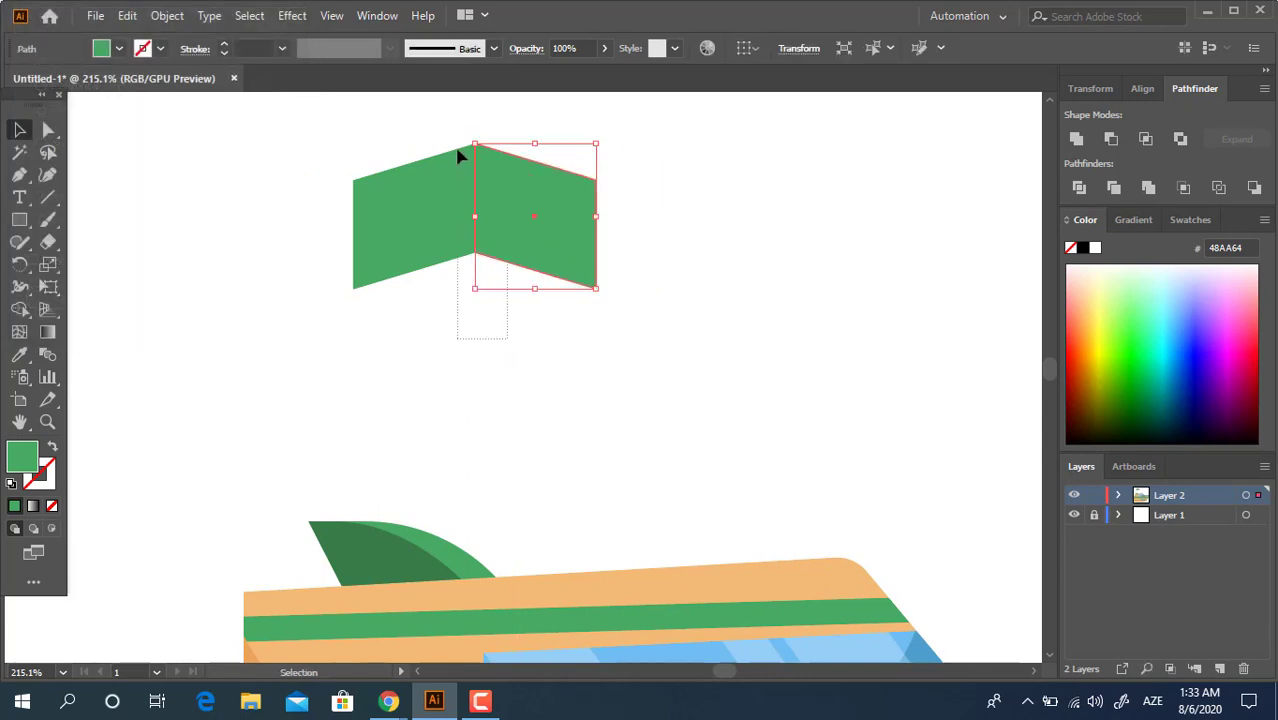
{"action": "key", "text": "ctrl+shift+a"}
Step: Copy the original parallelogram to its left side and mirror that copy across a vertical axis to continue the zigzag
{"action": "left_click_drag", "start_coordinate": [401, 214], "coordinate": [300, 242]}
{"action": "left_click", "coordinate": [632, 390]}
{"action": "right_click", "coordinate": [272, 238]}
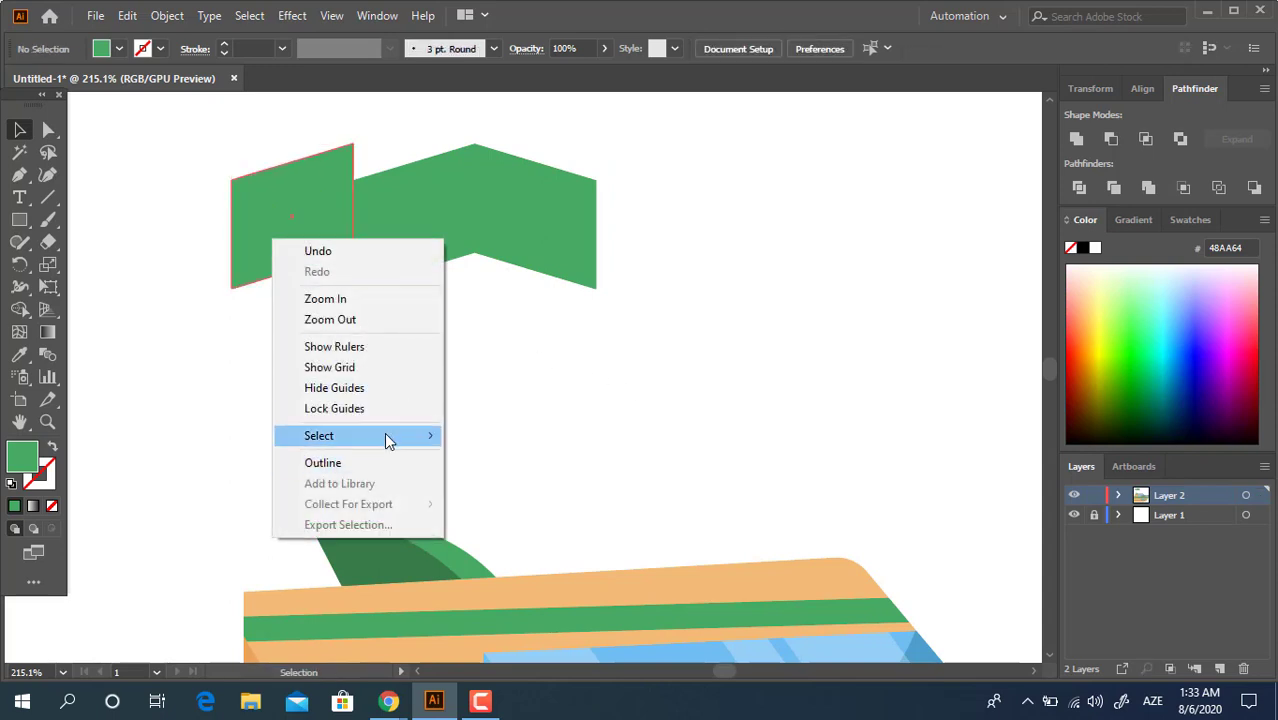
{"action": "left_click", "coordinate": [237, 233]}
{"action": "right_click", "coordinate": [238, 236]}
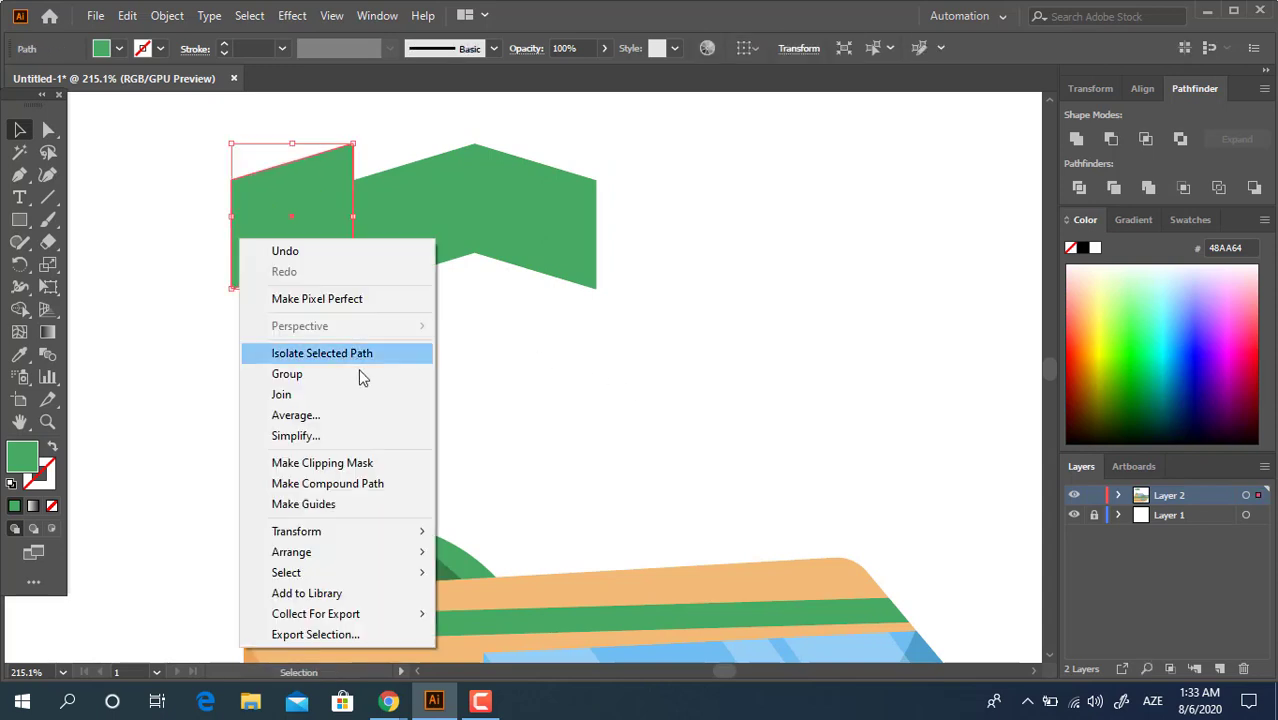
{"action": "mouse_move", "coordinate": [381, 528]}
{"action": "left_click", "coordinate": [577, 605]}
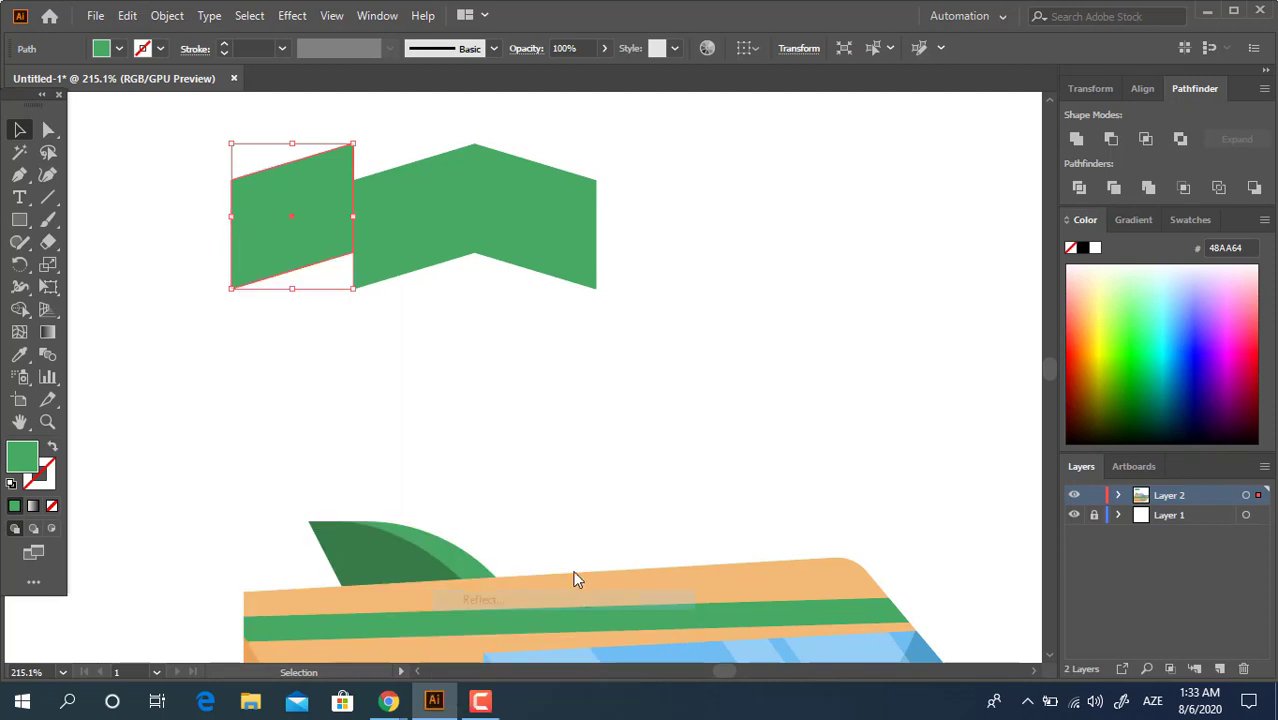
{"action": "left_click", "coordinate": [38, 83]}
{"action": "left_click", "coordinate": [163, 304]}
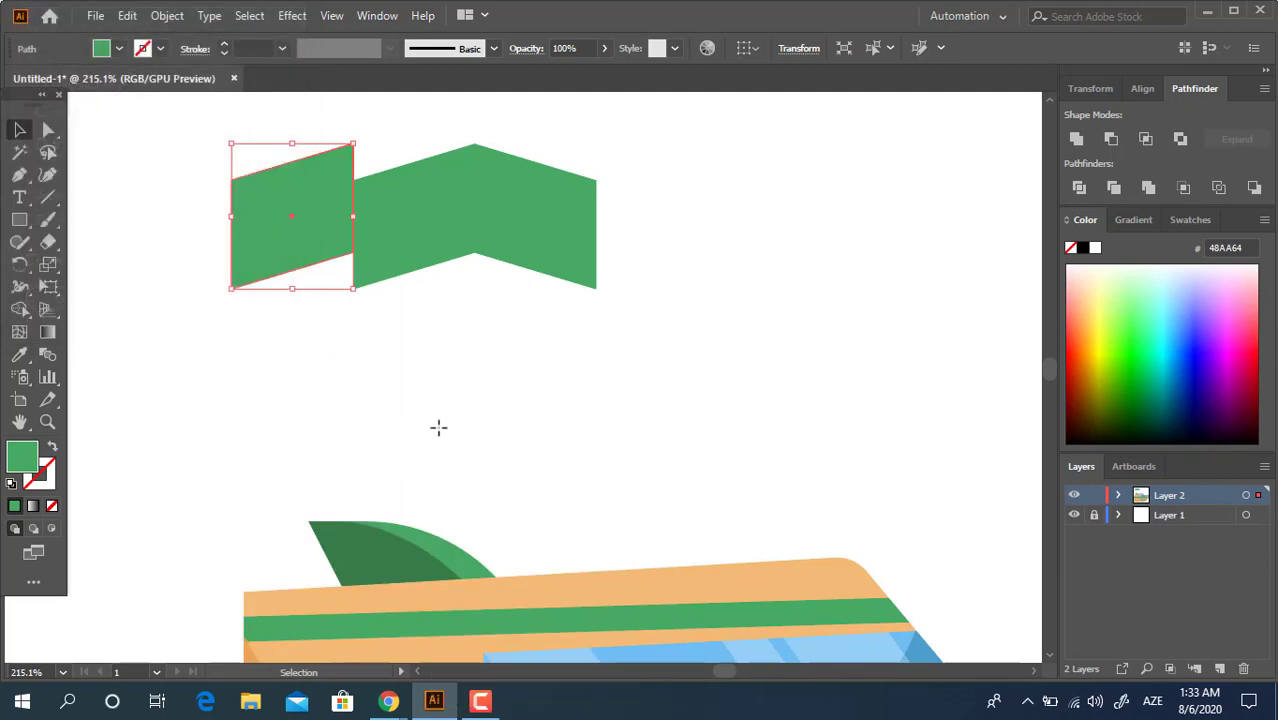
Step: Narrow the three green panels symmetrically and unite them into one zigzag flag shape
{"action": "left_click_drag", "start_coordinate": [640, 289], "coordinate": [268, 238]}
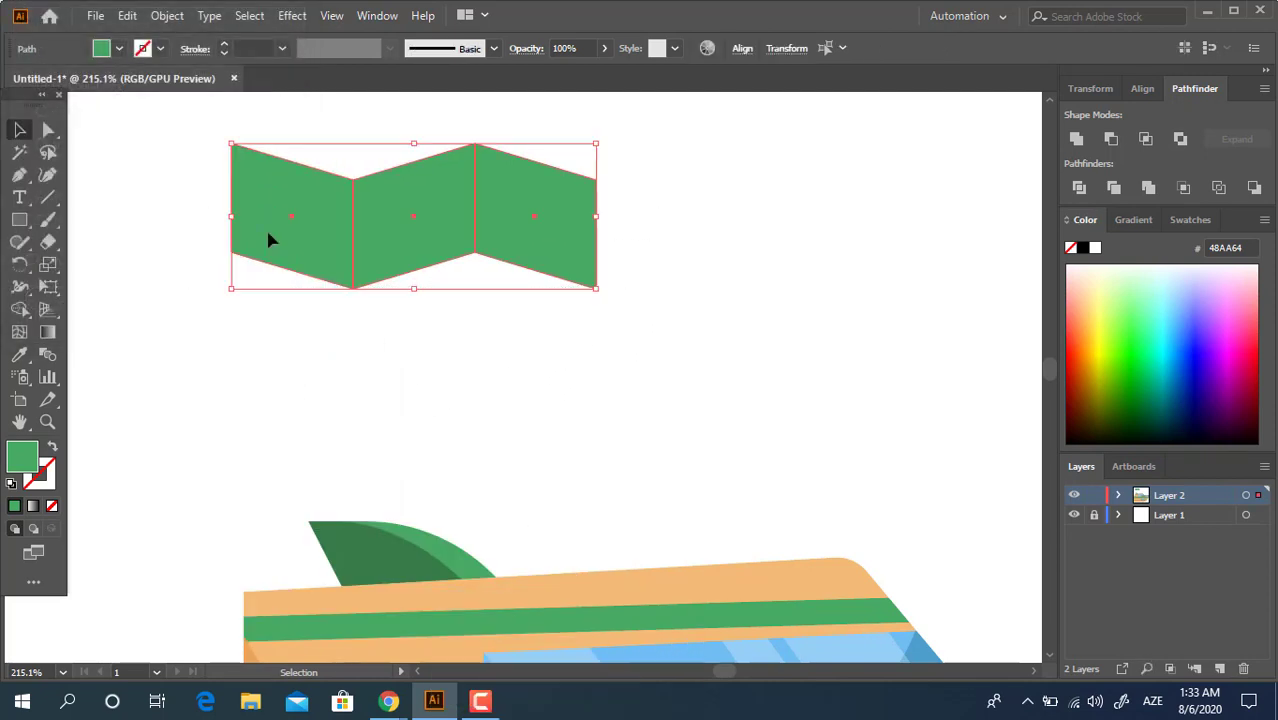
{"action": "left_click_drag", "start_coordinate": [598, 221], "coordinate": [528, 232]}
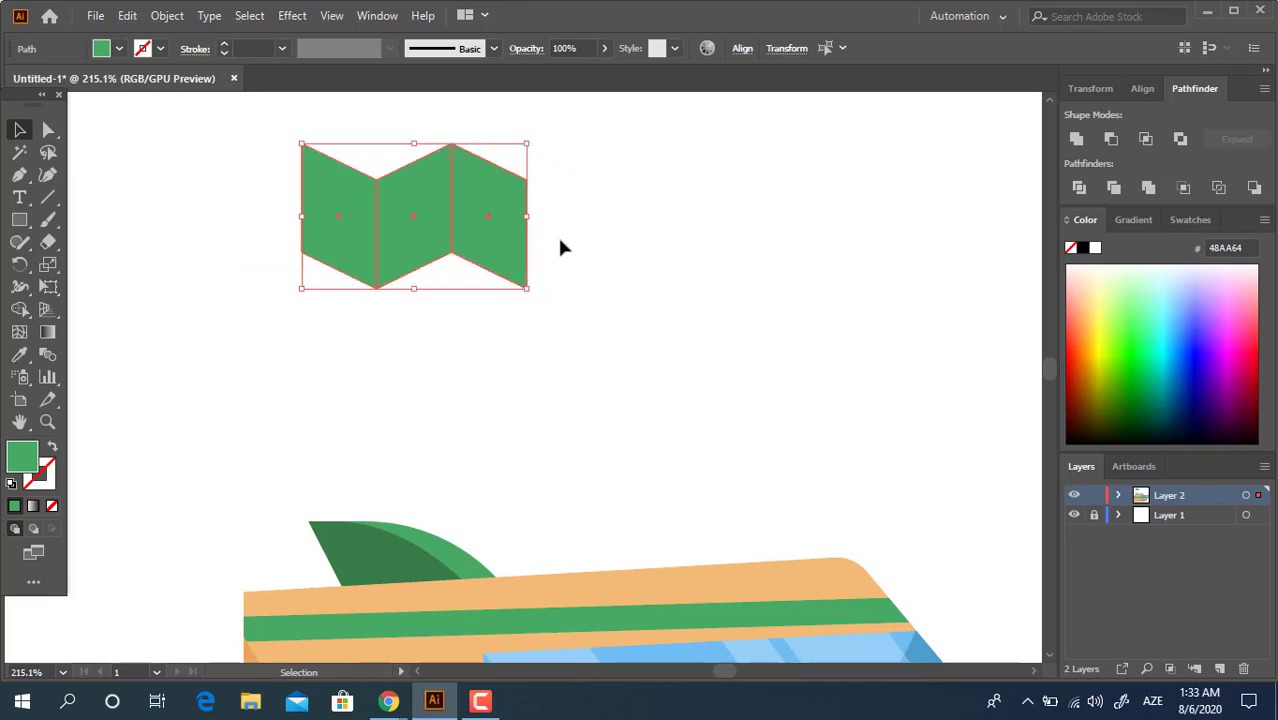
{"action": "left_click", "coordinate": [1076, 138]}
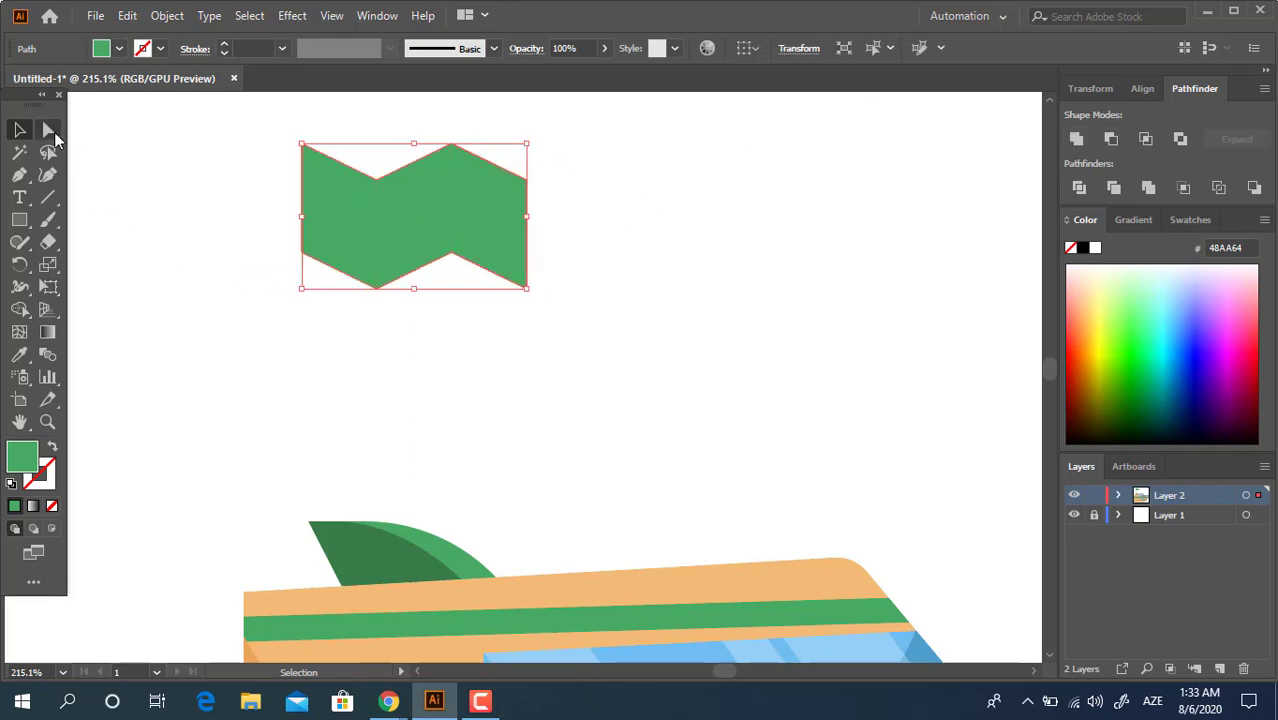
Step: Round the flag's inner top and bottom corners into smooth waves, keeping its four outer corners sharp
{"action": "left_click", "coordinate": [54, 132]}
{"action": "left_click_drag", "start_coordinate": [486, 314], "coordinate": [348, 128]}
{"action": "key", "text": "ctrl+space"}
{"action": "left_click_drag", "start_coordinate": [461, 193], "coordinate": [161, 265]}
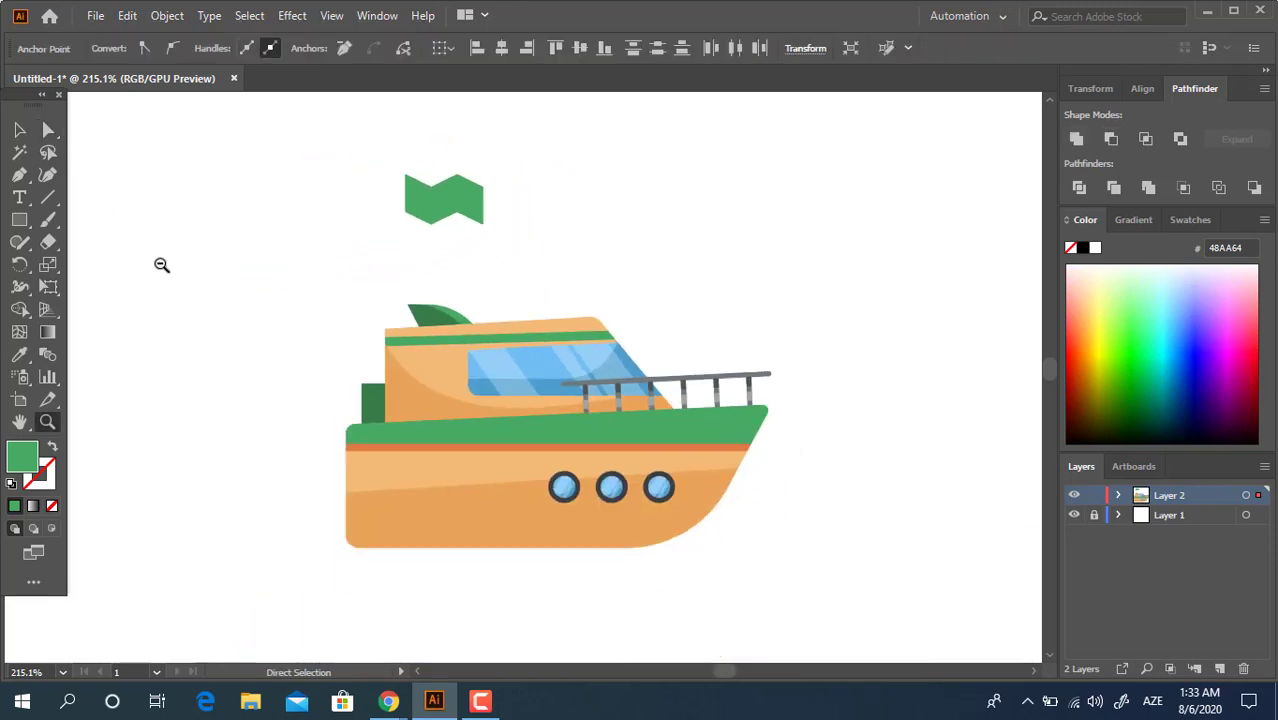
{"action": "mouse_move", "coordinate": [460, 237]}
{"action": "left_mouse_down"}
{"action": "mouse_move", "coordinate": [456, 371]}
{"action": "mouse_move", "coordinate": [490, 410]}
{"action": "left_mouse_up"}
{"action": "key", "text": "z"}
{"action": "left_click_drag", "start_coordinate": [482, 163], "coordinate": [813, 339]}
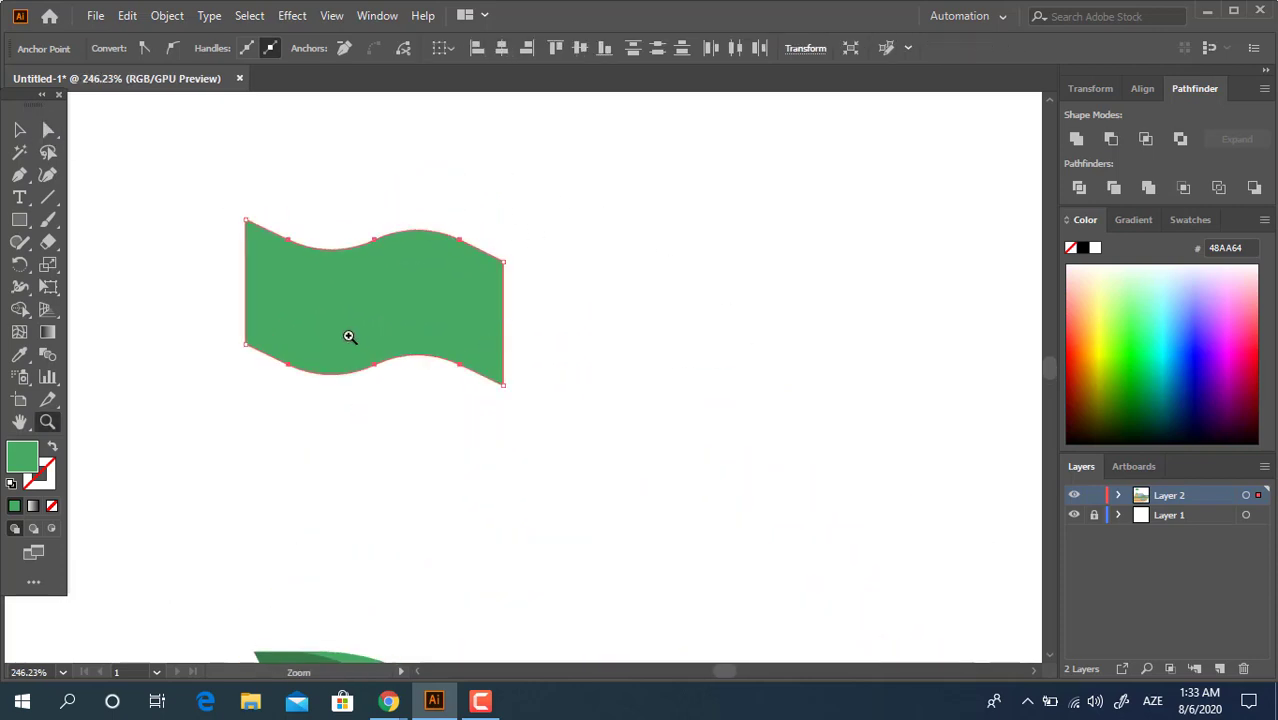
Step: Draw a tapered four-sided strip with the Pen tool across the flag's middle fold, extending above and below it
{"action": "left_click", "coordinate": [19, 174]}
{"action": "left_click", "coordinate": [377, 190]}
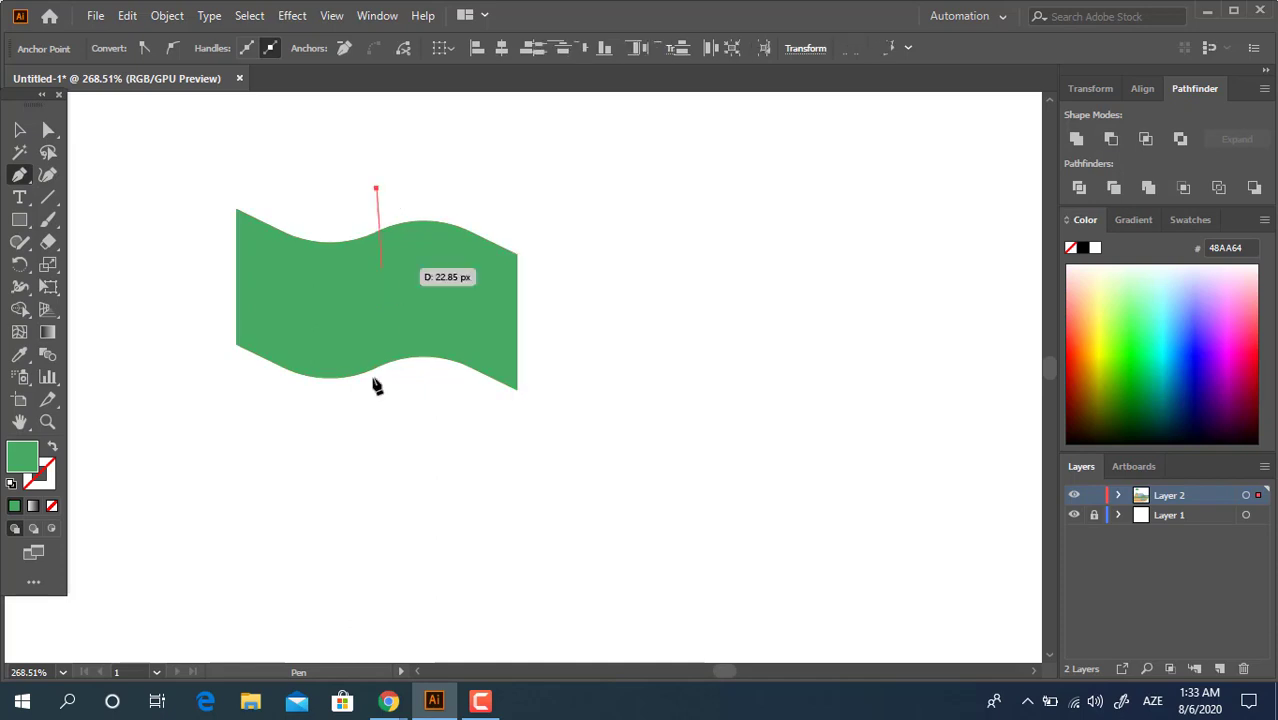
{"action": "left_click", "coordinate": [372, 440]}
{"action": "left_click", "coordinate": [332, 436]}
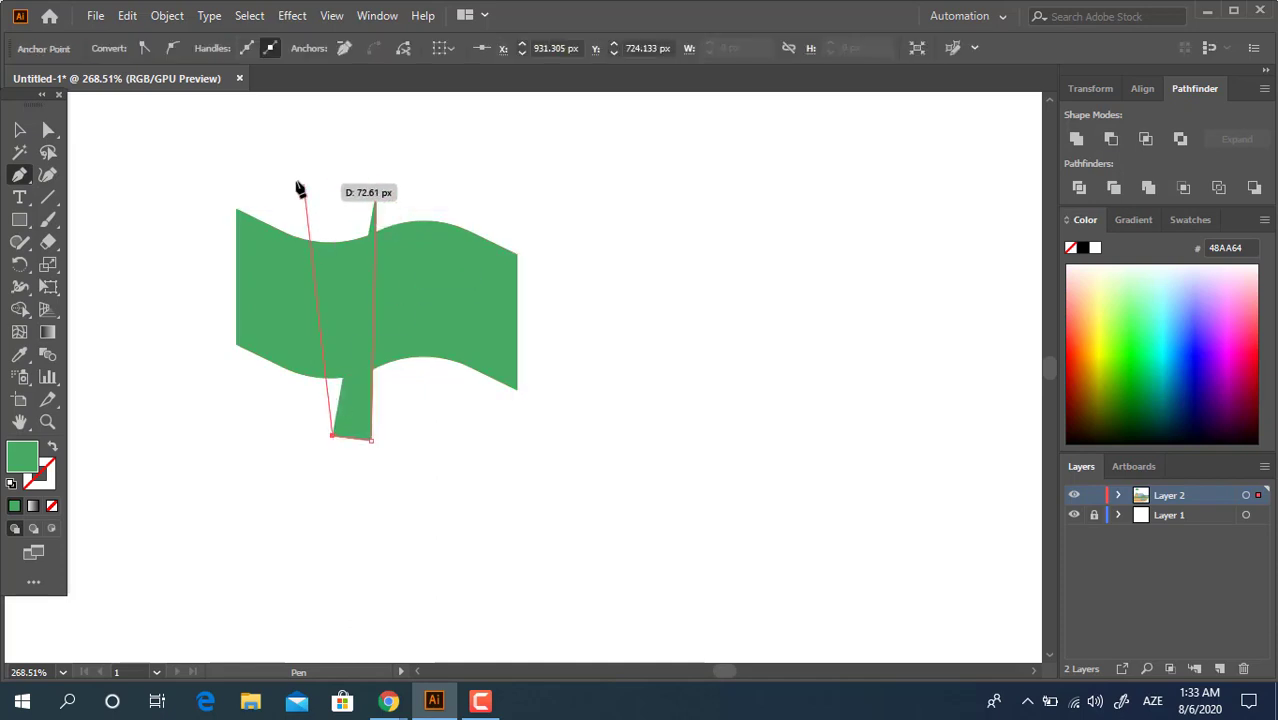
{"action": "left_click", "coordinate": [295, 177]}
{"action": "left_click", "coordinate": [377, 189]}
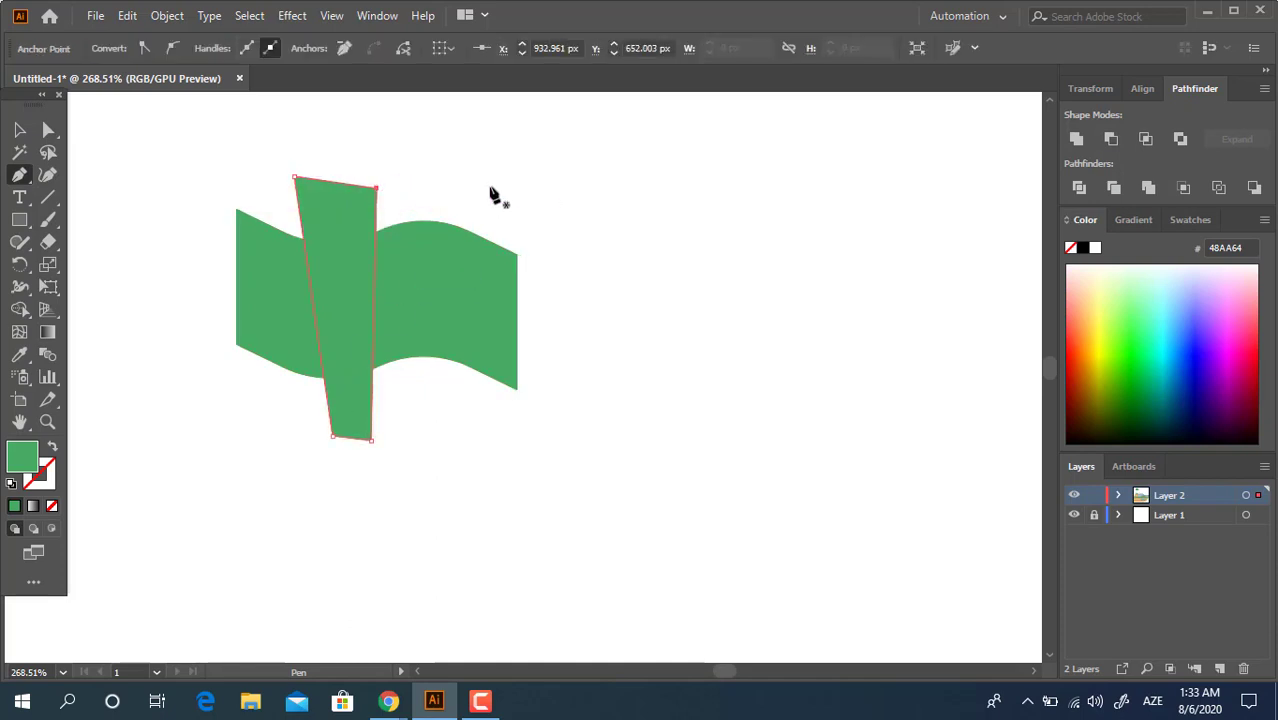
Step: Draw a second slanted four-sided strip over the flag's right end, extending past its top, bottom and outer edge
{"action": "left_click", "coordinate": [488, 177]}
{"action": "left_click_drag", "start_coordinate": [460, 414], "coordinate": [519, 428]}
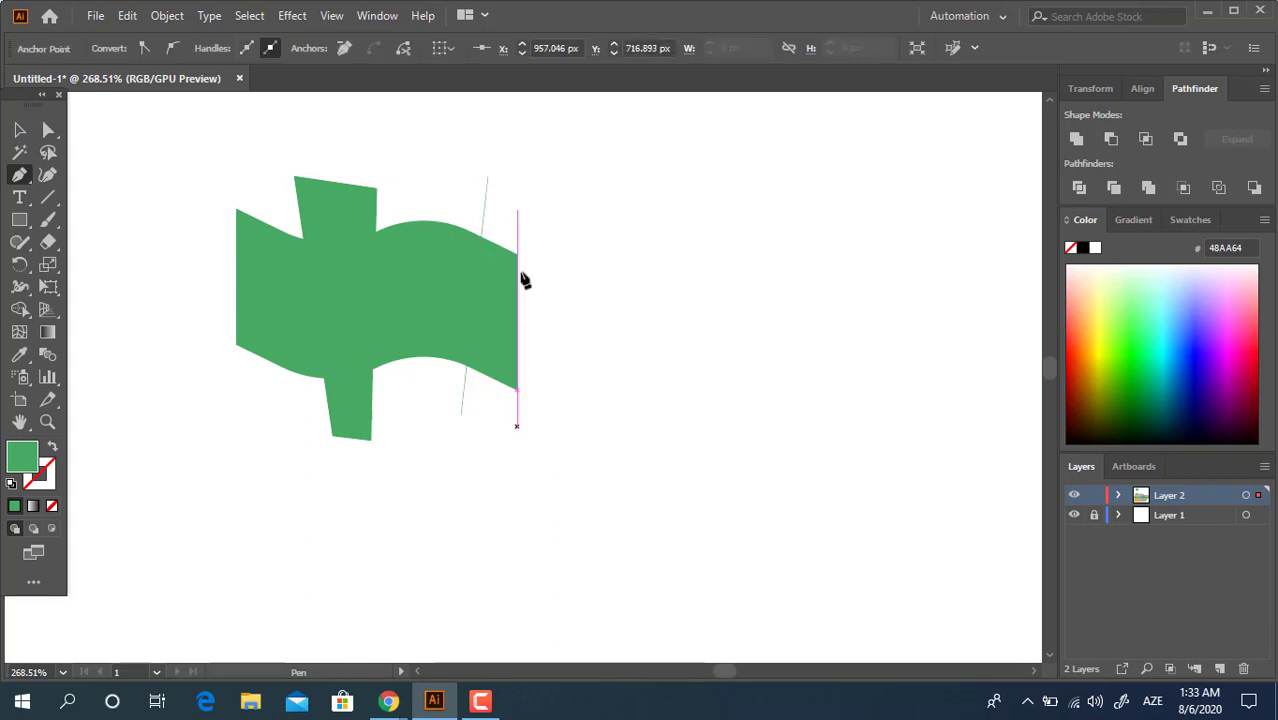
{"action": "left_click_drag", "start_coordinate": [531, 189], "coordinate": [490, 183]}
{"action": "left_click", "coordinate": [488, 177]}
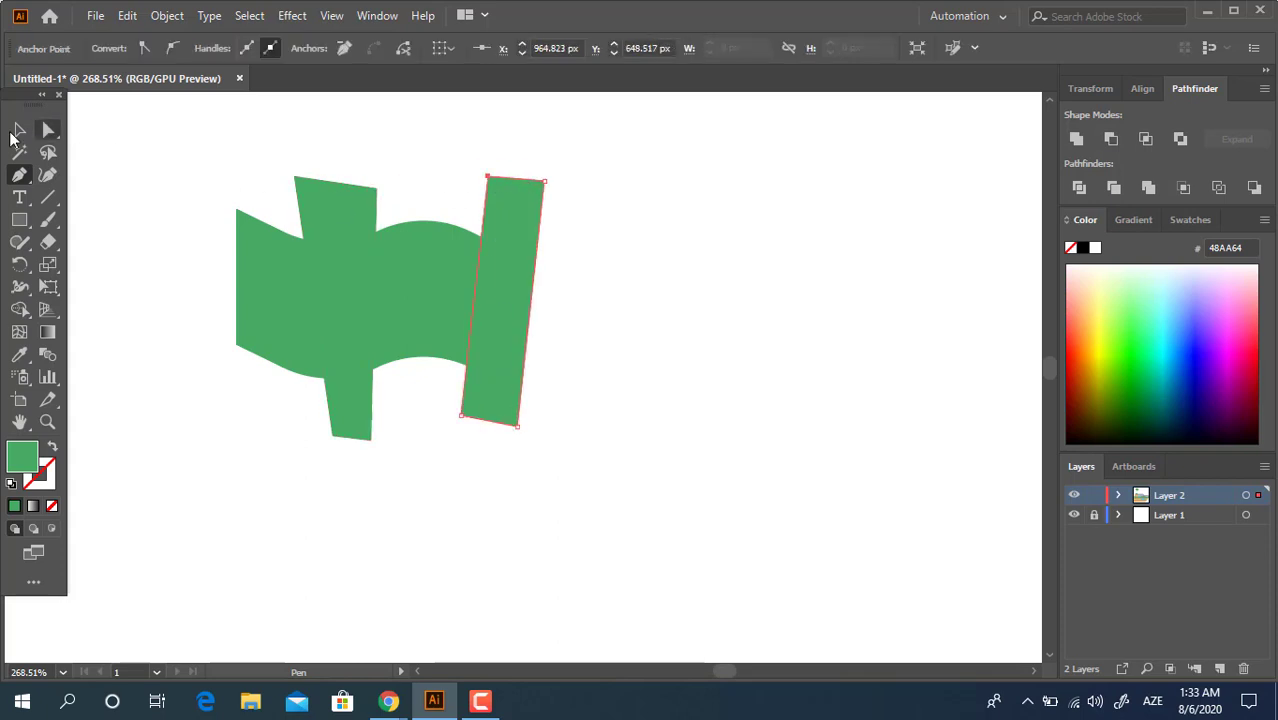
Step: Recolor both strips with the dark green sampled from the block behind the cabin
{"action": "left_click", "coordinate": [20, 131]}
{"action": "left_click", "coordinate": [344, 216], "text": "shift"}
{"action": "key", "text": "z"}
{"action": "left_click_drag", "start_coordinate": [594, 240], "coordinate": [327, 323]}
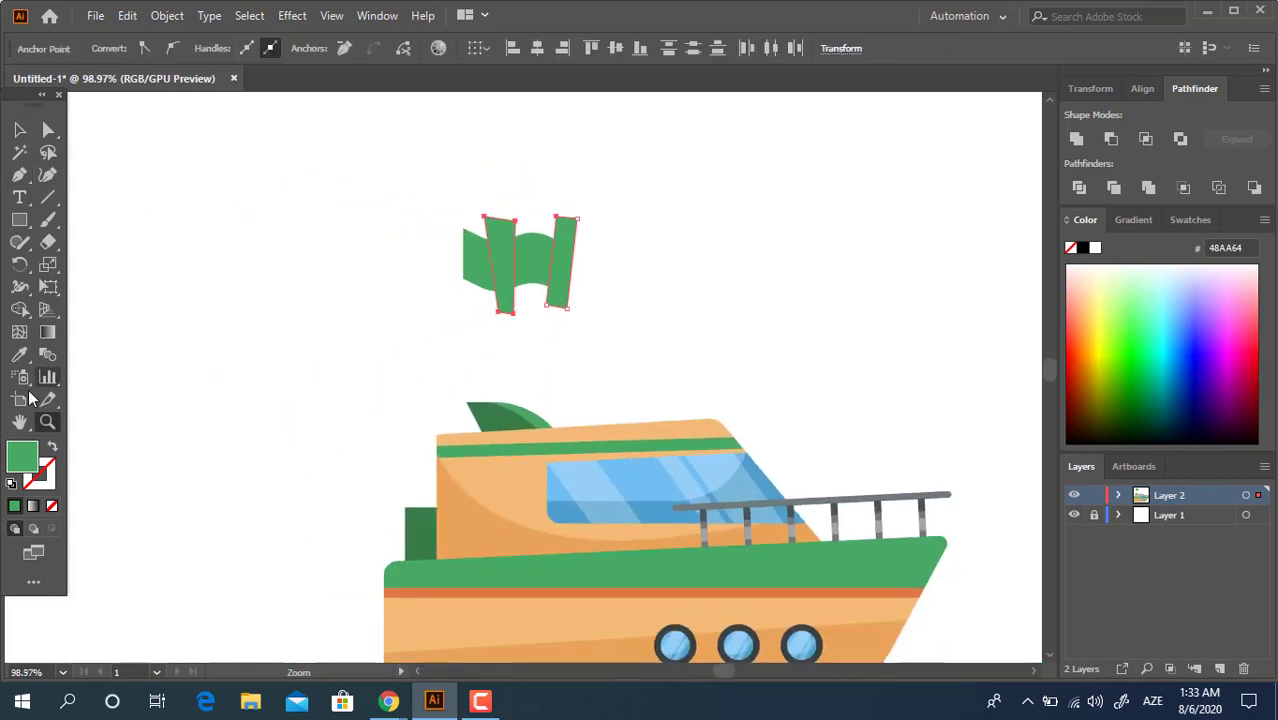
{"action": "left_click", "coordinate": [20, 355]}
{"action": "left_click", "coordinate": [427, 532]}
{"action": "key", "text": "z"}
{"action": "left_click_drag", "start_coordinate": [631, 198], "coordinate": [119, 211]}
Step: Divide the flag and both strips along their overlaps with Pathfinder and ungroup the resulting pieces
{"action": "key", "text": "v"}
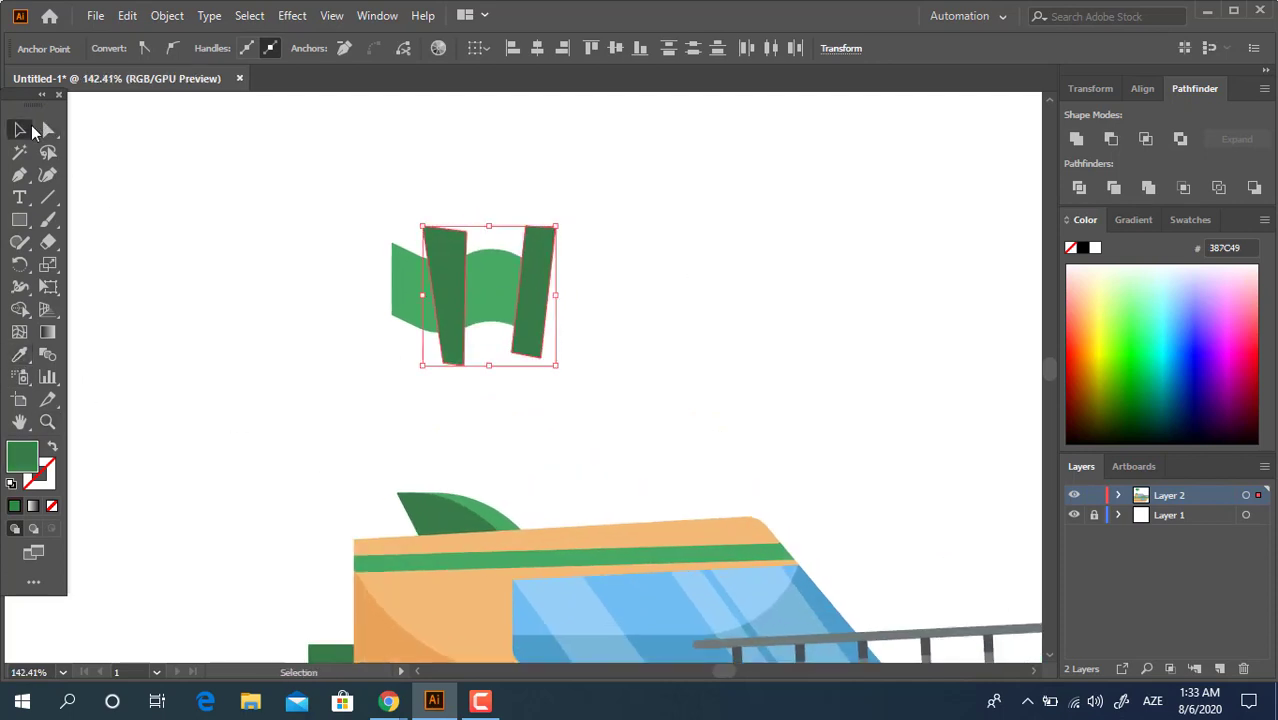
{"action": "left_click_drag", "start_coordinate": [690, 320], "coordinate": [398, 224]}
{"action": "left_click", "coordinate": [1087, 190]}
{"action": "right_click", "coordinate": [510, 320]}
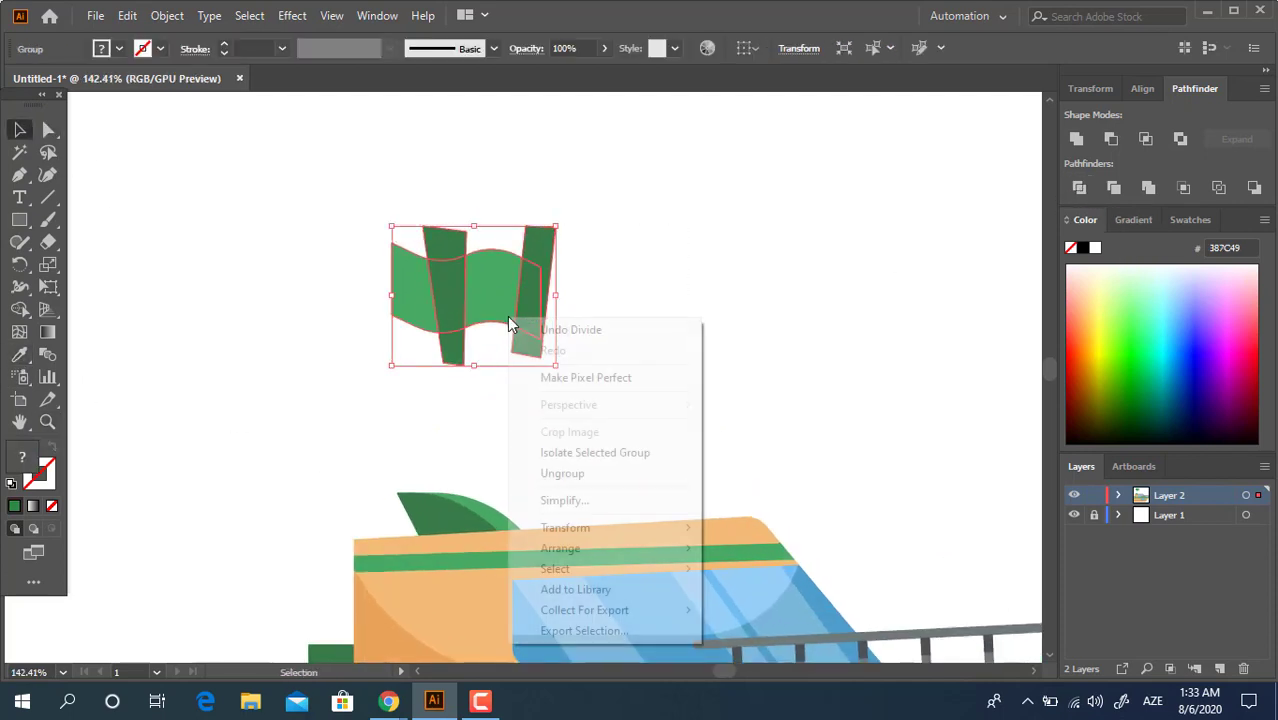
{"action": "left_click", "coordinate": [613, 474]}
Step: Delete the dark green strip pieces that stick out beyond the flag's outline
{"action": "left_click", "coordinate": [445, 350]}
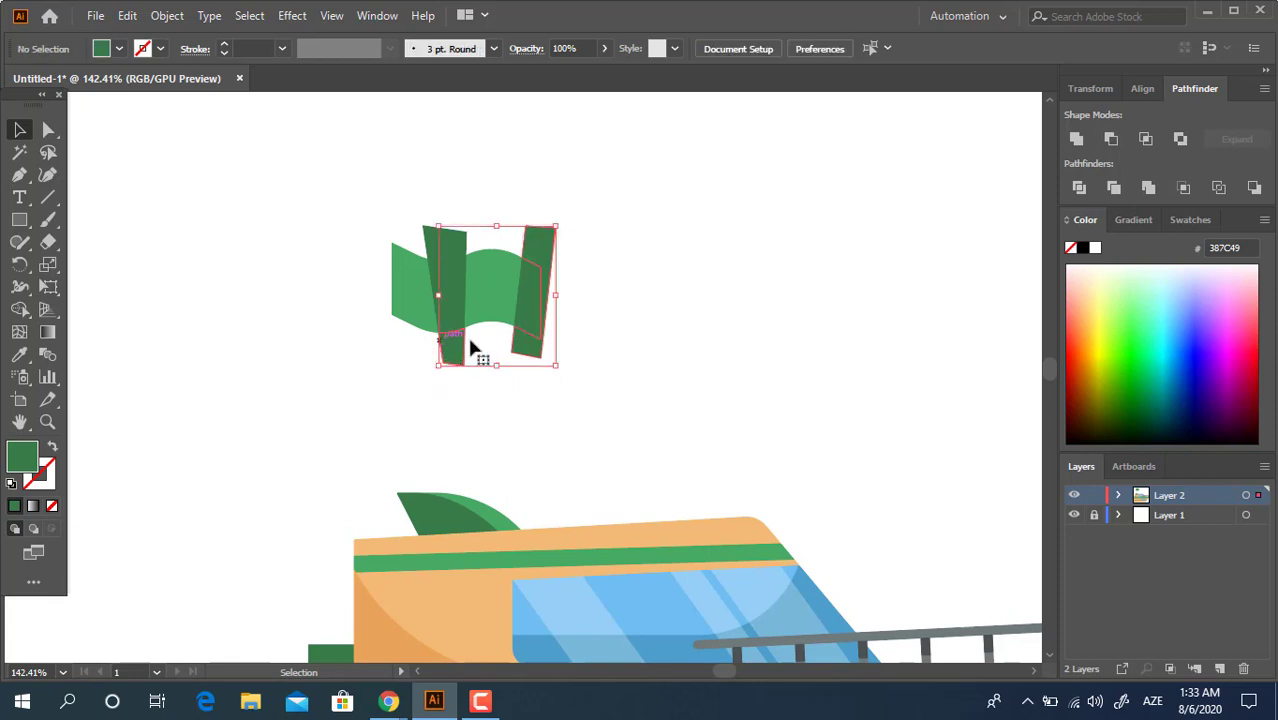
{"action": "left_click", "coordinate": [495, 275], "text": "shift"}
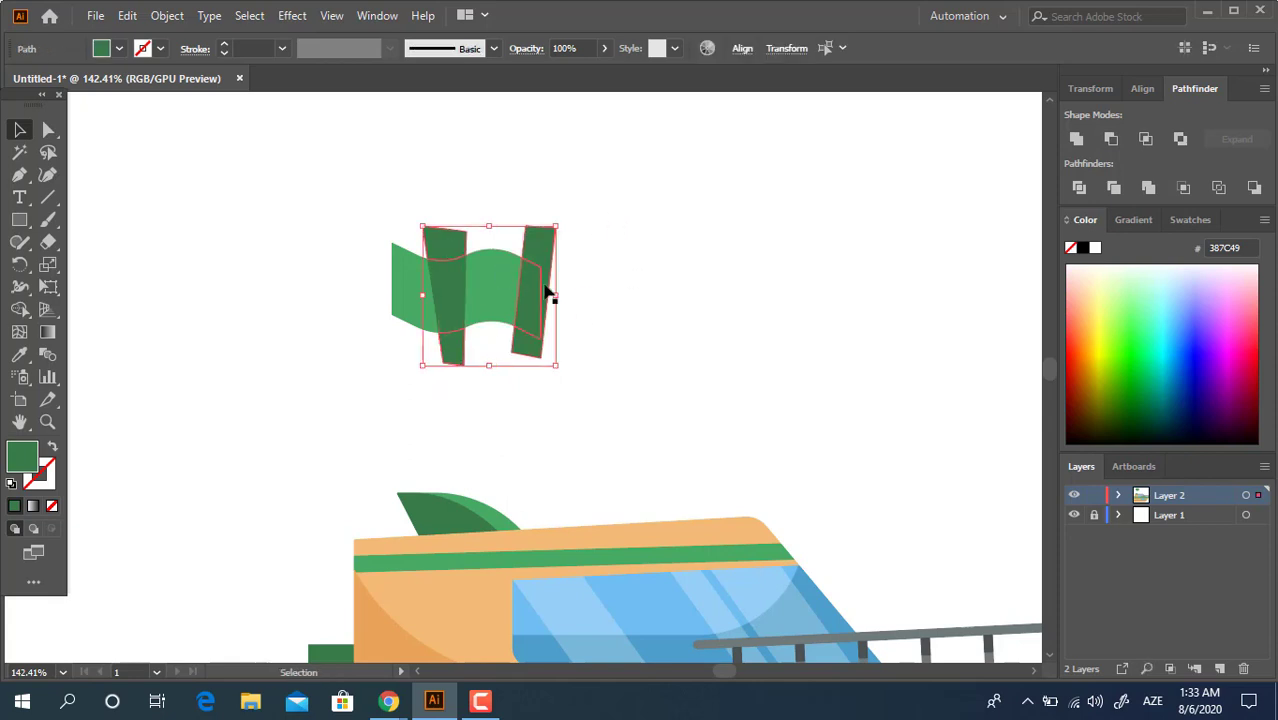
{"action": "key", "text": "Delete"}
Step: Group the flag pieces, scale the group down proportionally, and place it above the cabin roof
{"action": "key", "text": "ctrl+a"}
{"action": "right_click", "coordinate": [492, 296]}
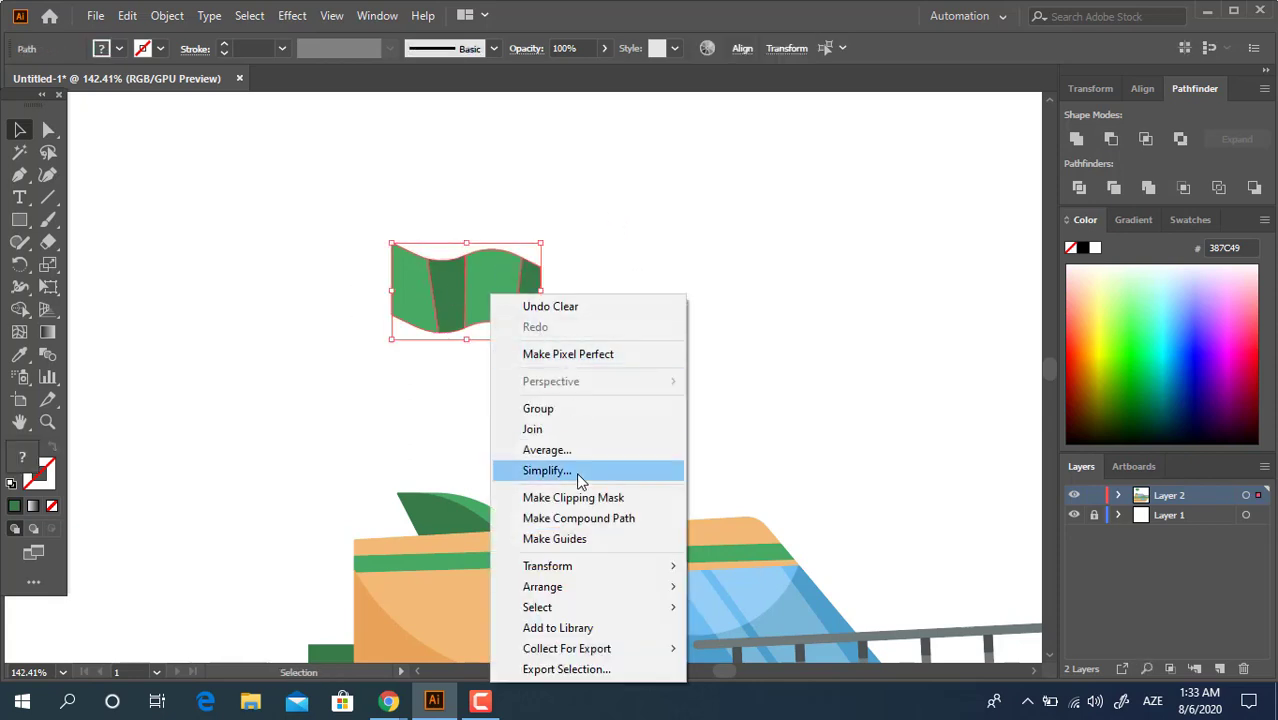
{"action": "left_click", "coordinate": [556, 408]}
{"action": "left_click_drag", "start_coordinate": [389, 341], "coordinate": [422, 321]}
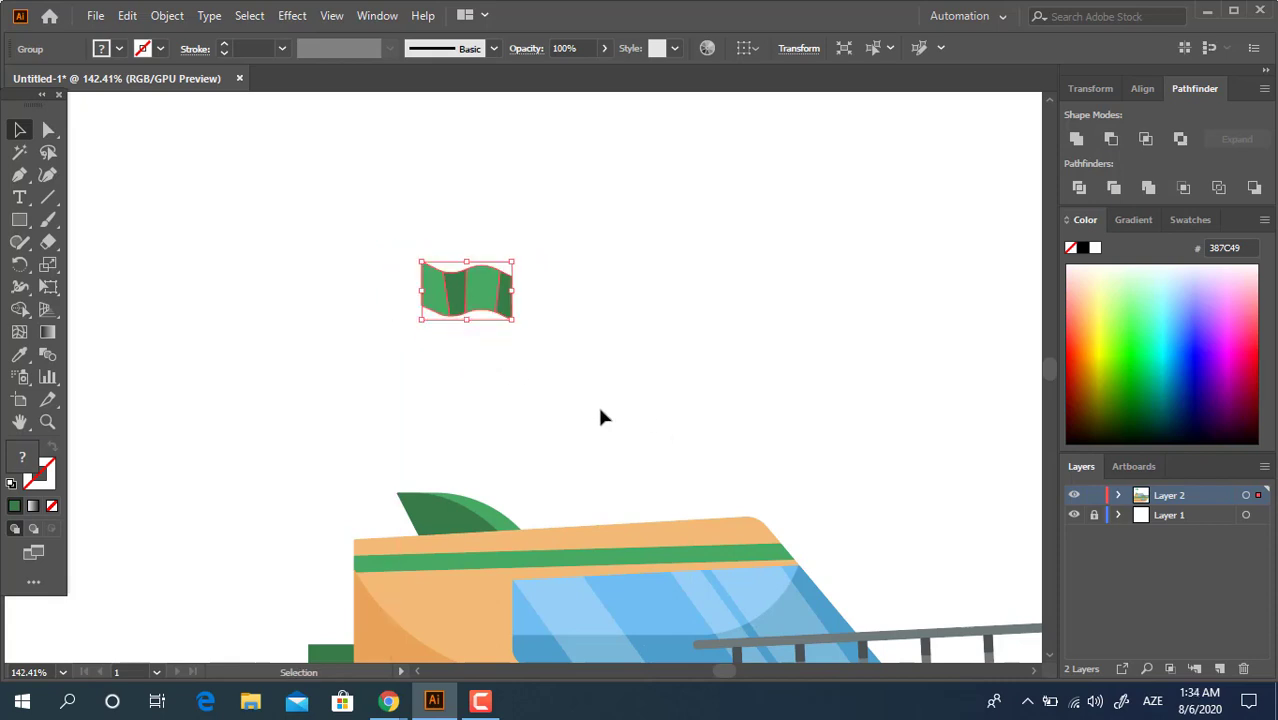
{"action": "left_click_drag", "start_coordinate": [515, 317], "coordinate": [610, 390]}
Step: Draw a thin vertical rectangle as a flagpole from the flag's upper right corner down to the cabin roof
{"action": "key", "text": "z"}
{"action": "left_click", "coordinate": [782, 456]}
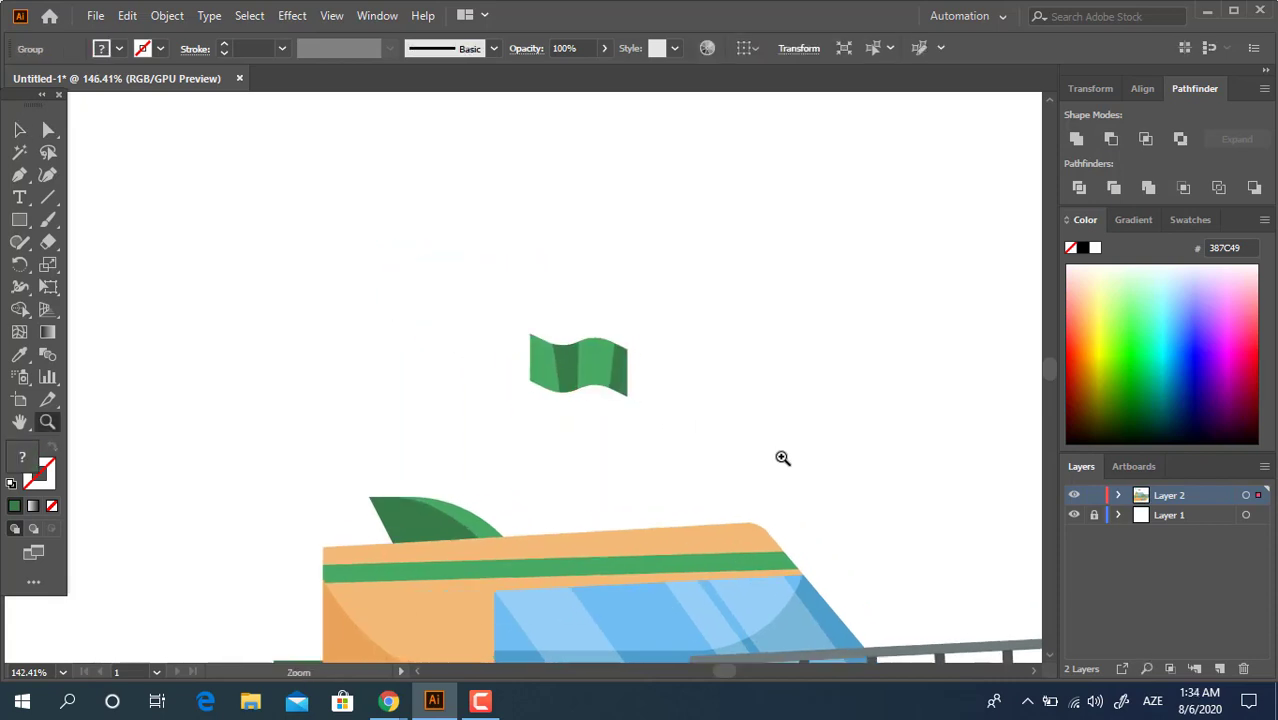
{"action": "left_click", "coordinate": [19, 220]}
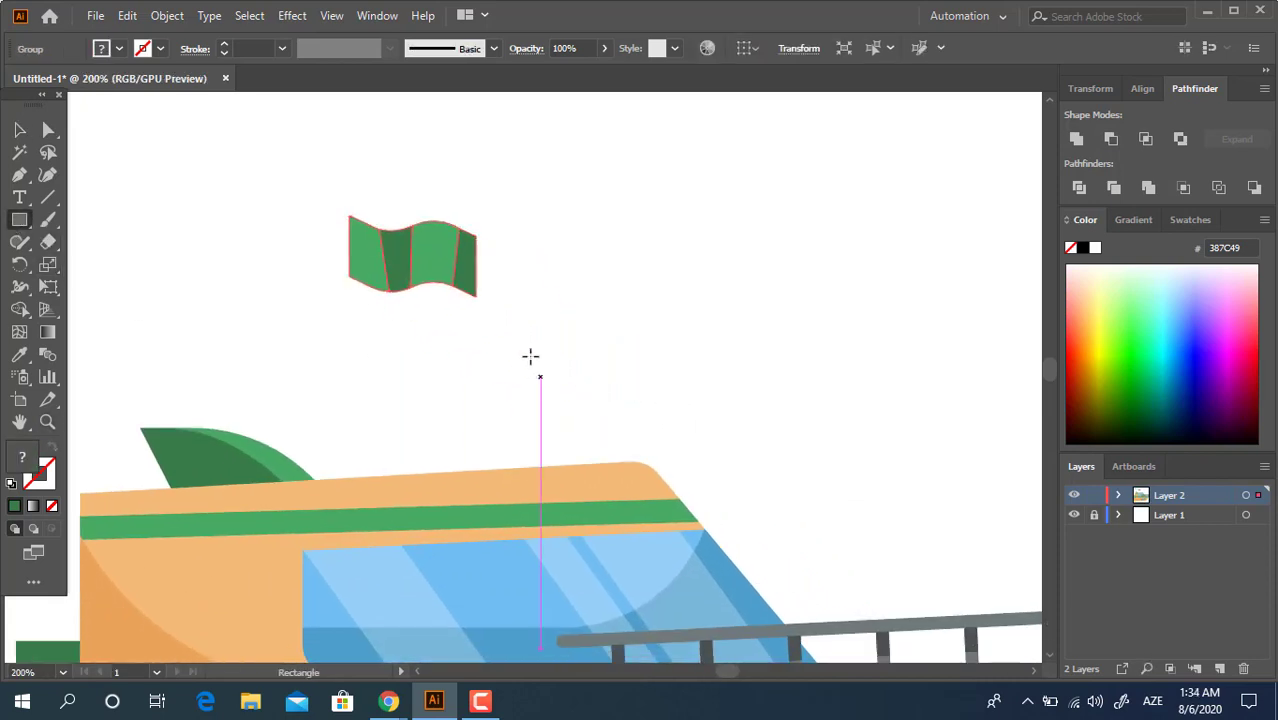
{"action": "left_click_drag", "start_coordinate": [477, 237], "coordinate": [482, 478]}
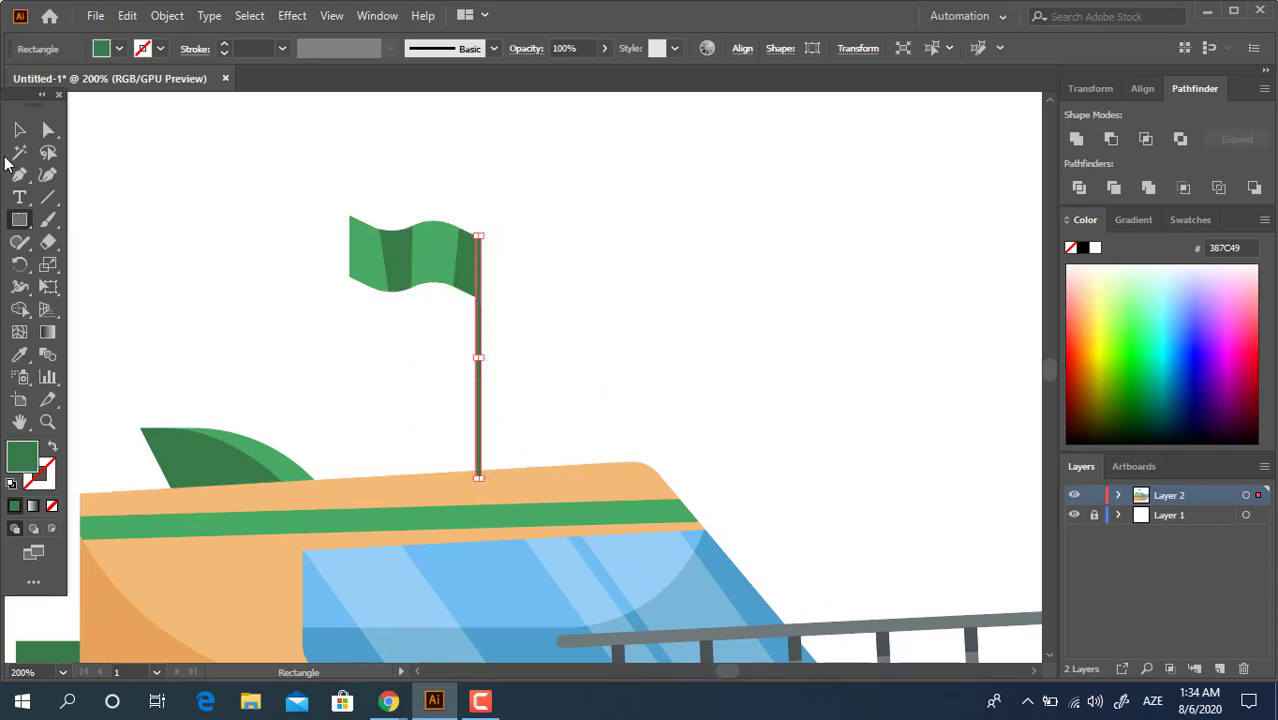
Step: Extend the flagpole's top end slightly above the flag
{"action": "key", "text": "v"}
{"action": "key", "text": "z"}
{"action": "left_click", "coordinate": [477, 274]}
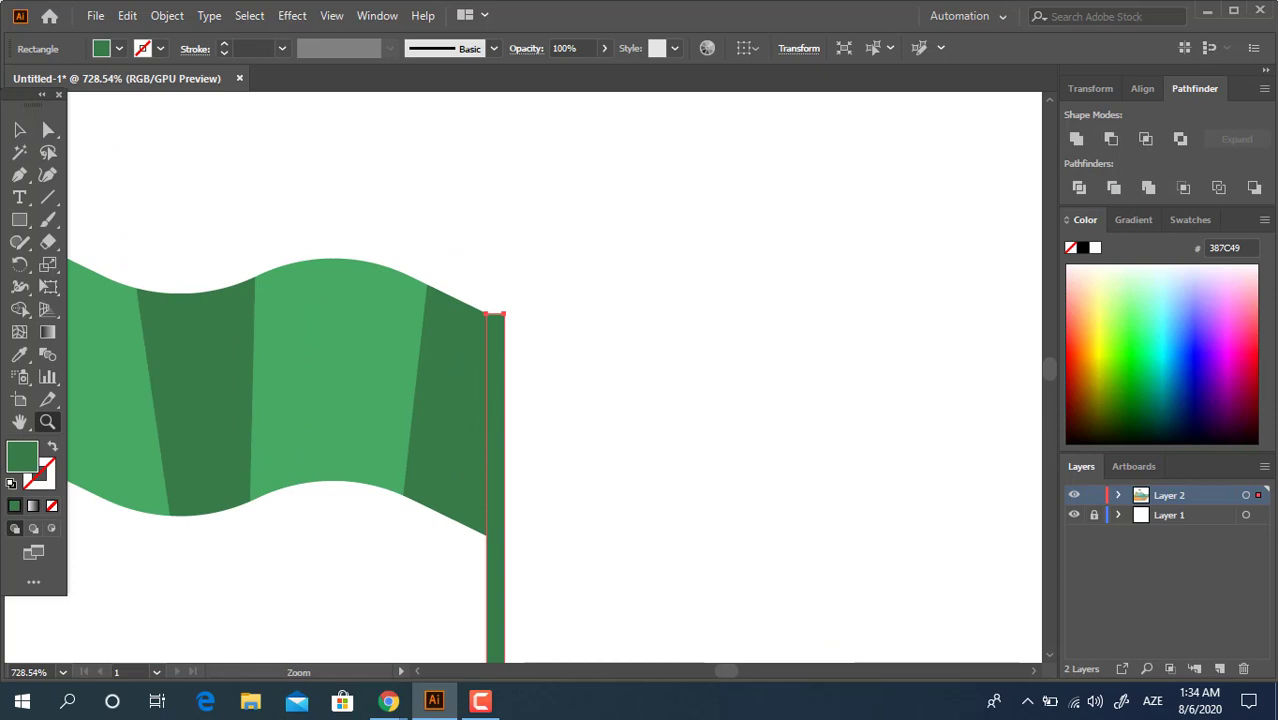
{"action": "left_click", "coordinate": [18, 130]}
{"action": "scroll", "coordinate": [500, 312], "scroll_direction": "up", "scroll_amount": 2}
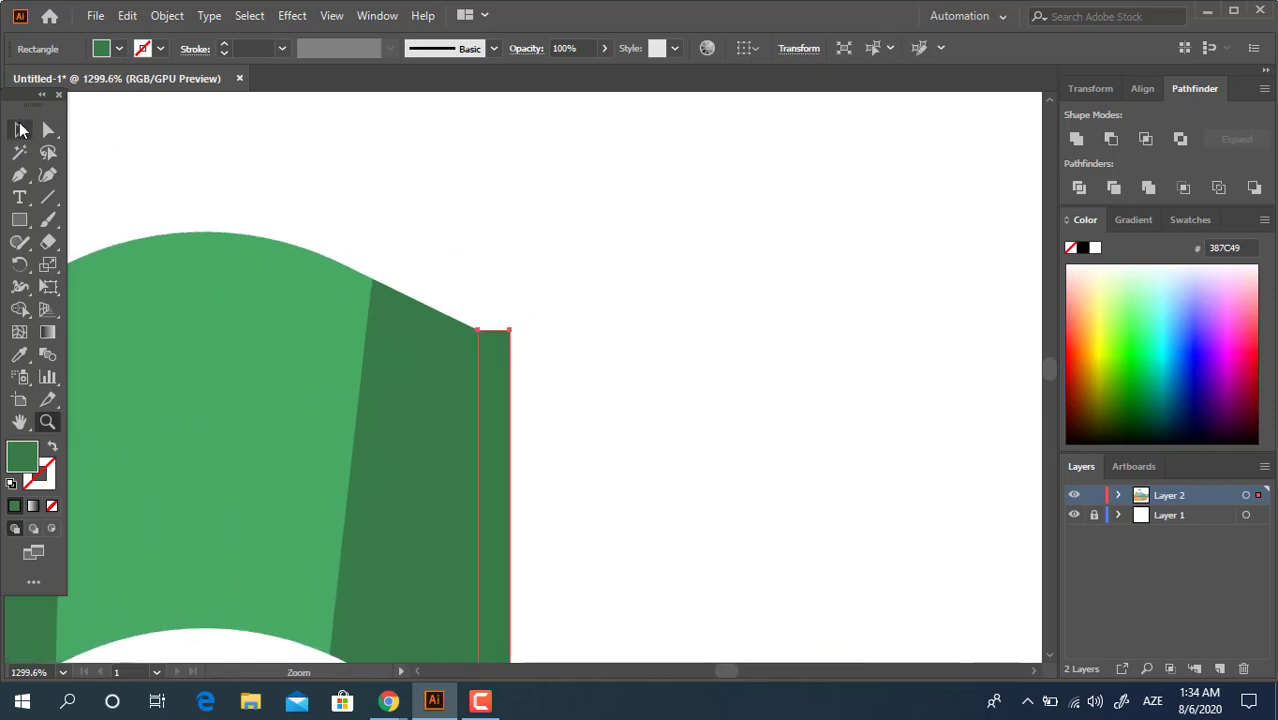
{"action": "left_click_drag", "start_coordinate": [494, 330], "coordinate": [485, 233]}
Step: Recolor the flagpole with the grey sampled from the deck railing
{"action": "key", "text": "z"}
{"action": "left_click_drag", "start_coordinate": [588, 255], "coordinate": [88, 282]}
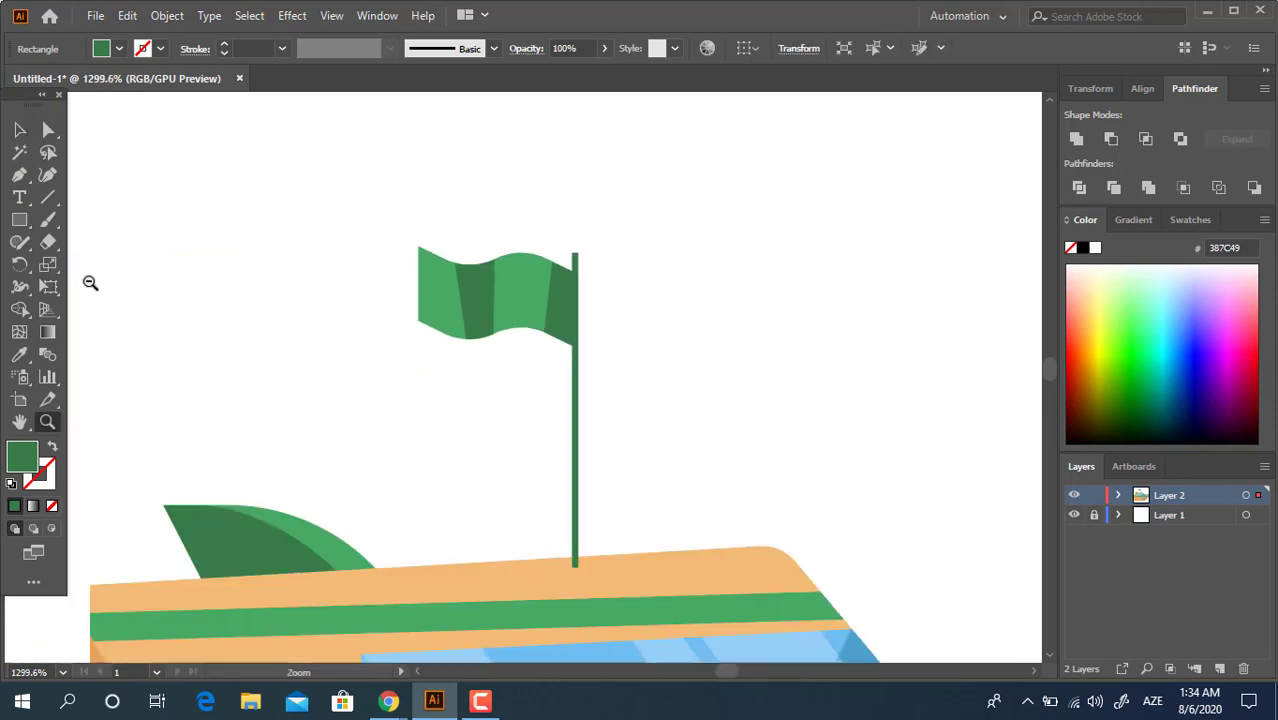
{"action": "left_click_drag", "start_coordinate": [407, 282], "coordinate": [310, 290]}
{"action": "left_click_drag", "start_coordinate": [492, 318], "coordinate": [466, 242]}
{"action": "left_click", "coordinate": [19, 354]}
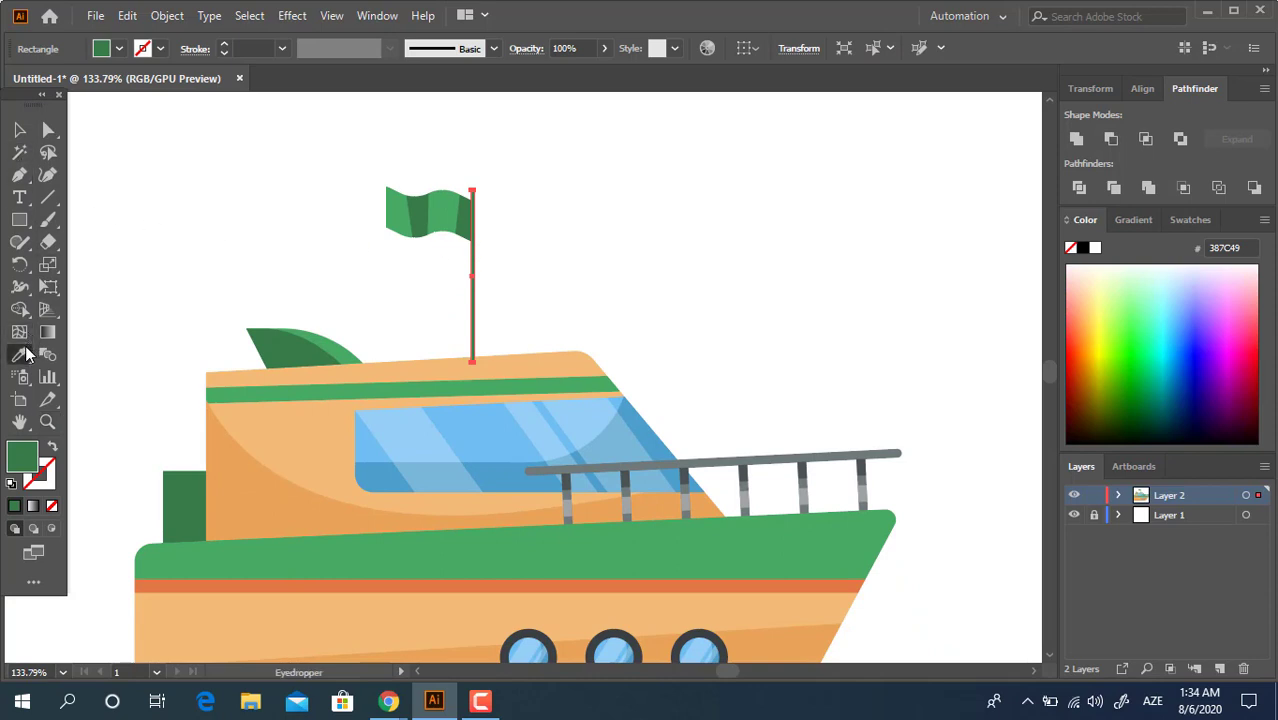
{"action": "left_click", "coordinate": [622, 468]}
Step: Group the flag with its pole and move the group along the cabin roof toward the bow
{"action": "key", "text": "z"}
{"action": "left_click_drag", "start_coordinate": [677, 281], "coordinate": [422, 318]}
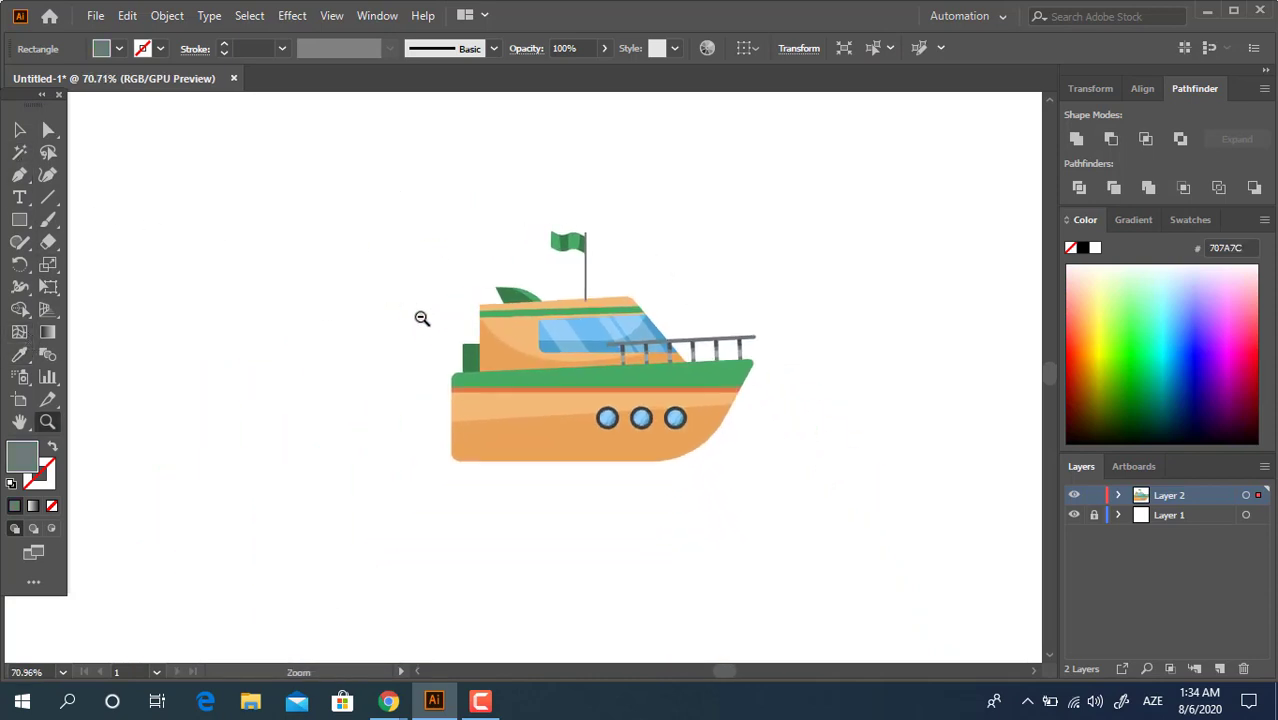
{"action": "key", "text": "v"}
{"action": "left_click_drag", "start_coordinate": [493, 191], "coordinate": [565, 255]}
{"action": "right_click", "coordinate": [527, 236]}
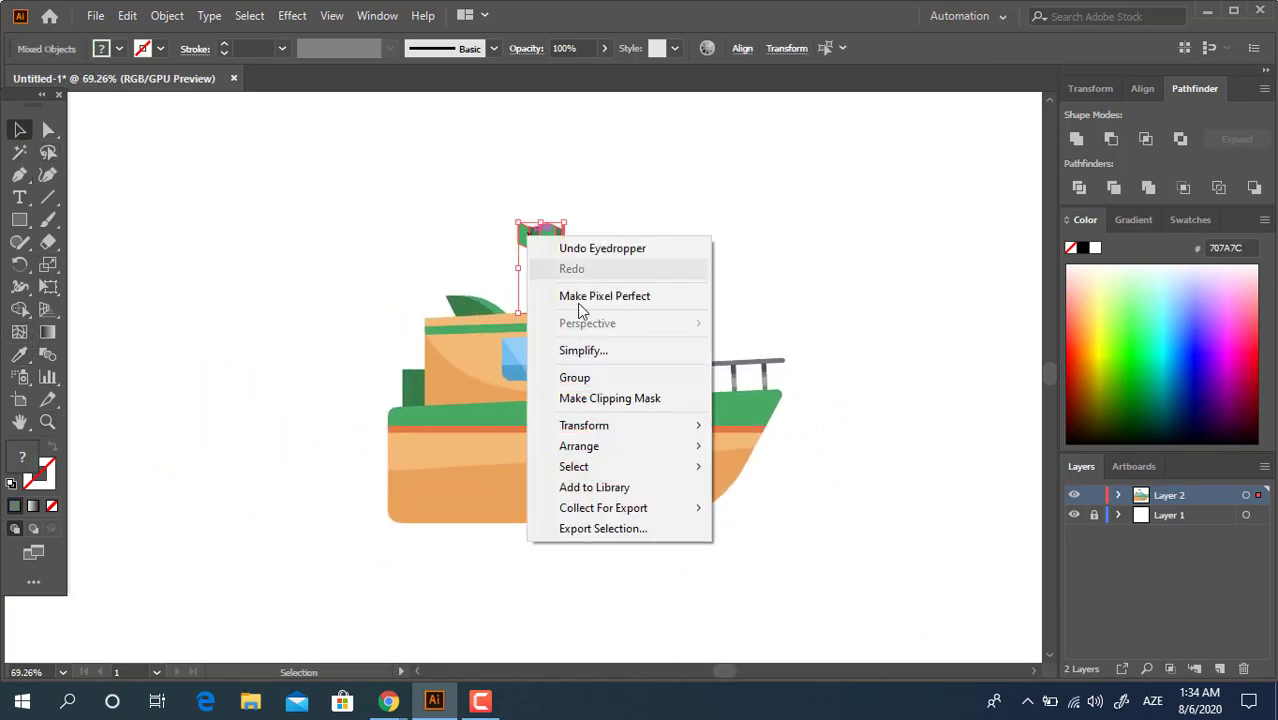
{"action": "left_click", "coordinate": [596, 376]}
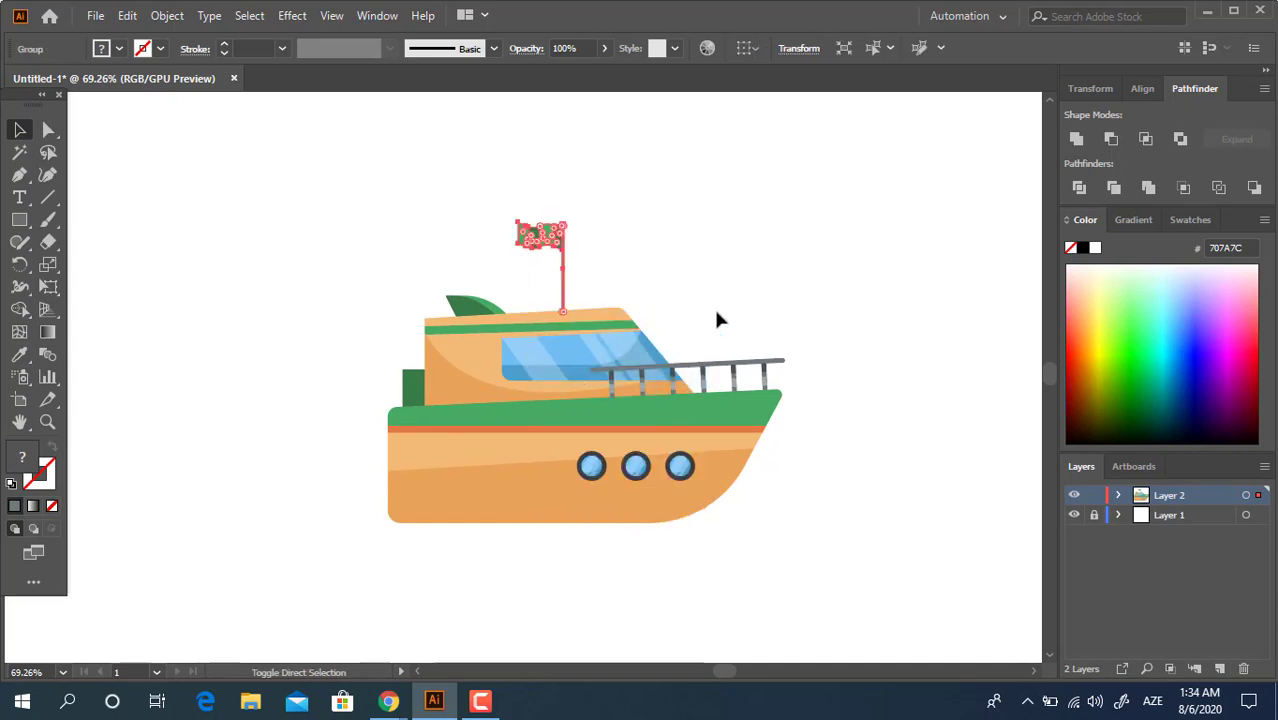
{"action": "left_click_drag", "start_coordinate": [551, 246], "coordinate": [591, 250]}
{"action": "left_click", "coordinate": [739, 288]}
{"action": "key", "text": "z"}
{"action": "left_click_drag", "start_coordinate": [761, 257], "coordinate": [748, 276]}
{"action": "left_click_drag", "start_coordinate": [622, 322], "coordinate": [663, 333]}
{"action": "left_click_drag", "start_coordinate": [662, 345], "coordinate": [653, 287]}
{"action": "left_click_drag", "start_coordinate": [496, 271], "coordinate": [531, 324]}
{"action": "left_click_drag", "start_coordinate": [394, 366], "coordinate": [441, 355]}
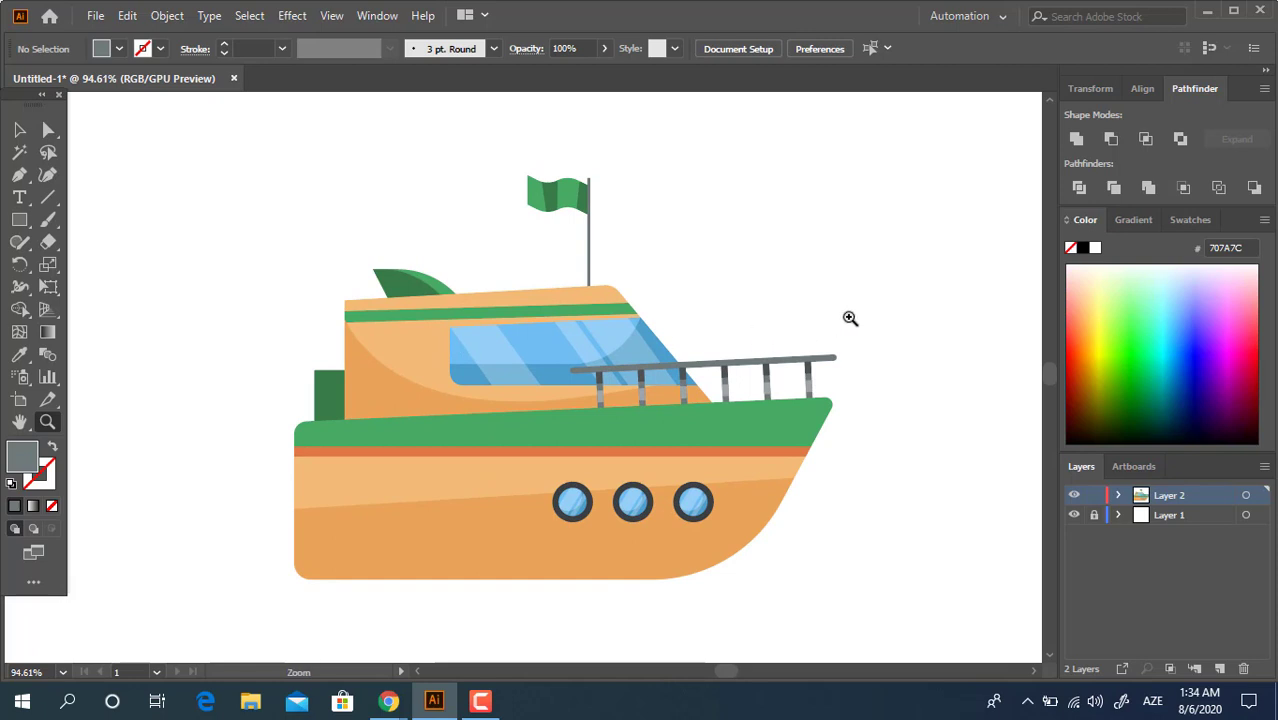